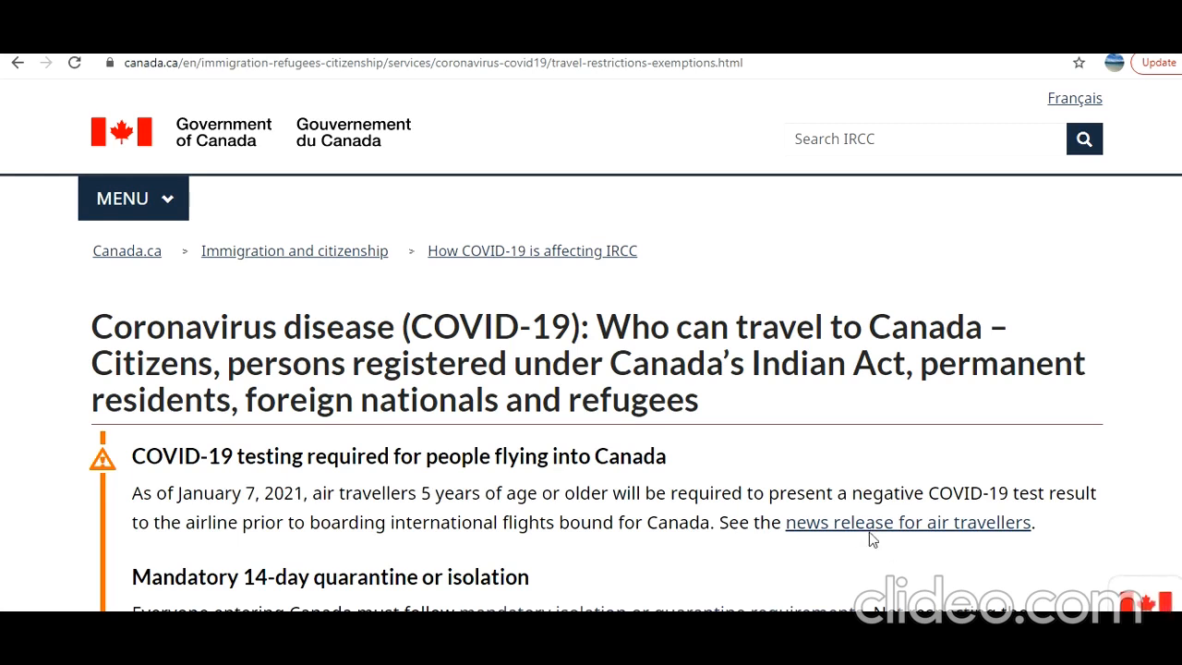
Jump to the 'All other foreign nationals' section and open the immediate family members guidance
{"action": "scroll", "coordinate": [781, 370], "scroll_direction": "down", "scroll_amount": 4}
{"action": "scroll", "coordinate": [781, 370], "scroll_direction": "down", "scroll_amount": 3}
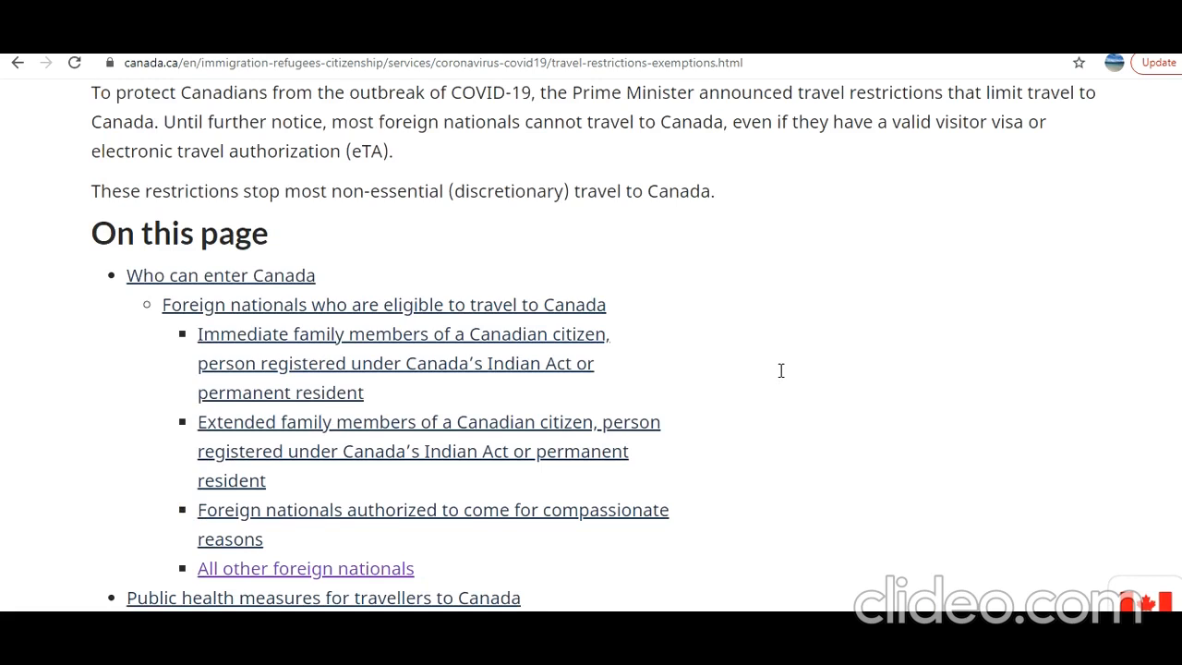
{"action": "scroll", "coordinate": [781, 370], "scroll_direction": "down", "scroll_amount": 2}
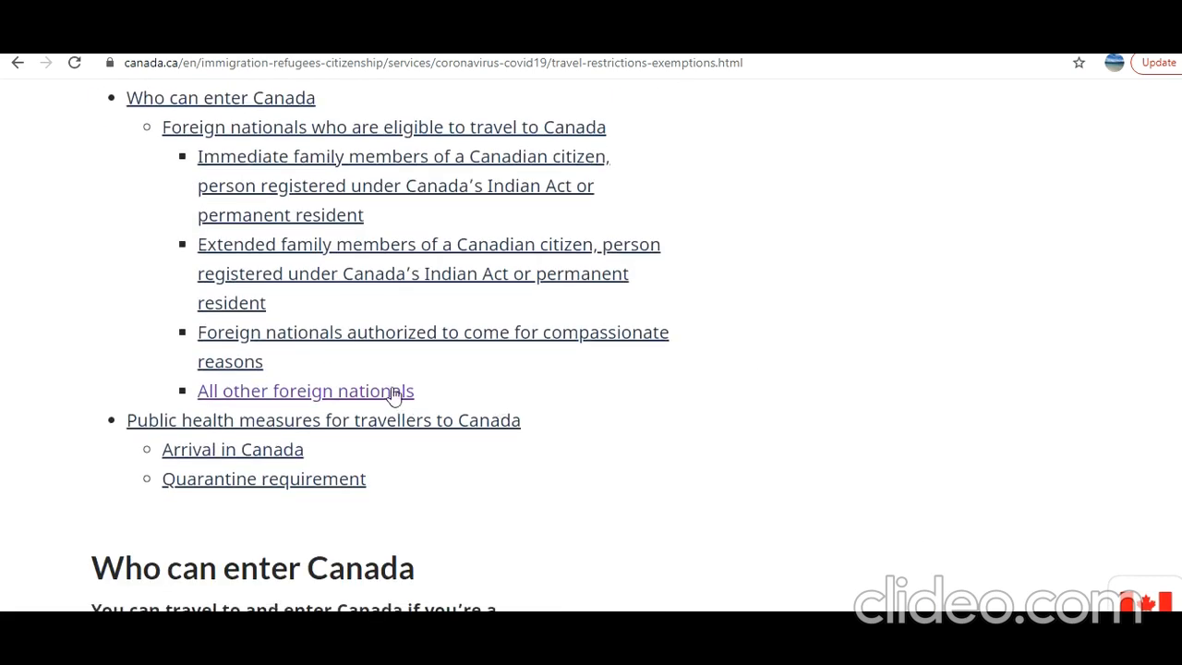
{"action": "scroll", "coordinate": [316, 194], "scroll_direction": "up", "scroll_amount": 1}
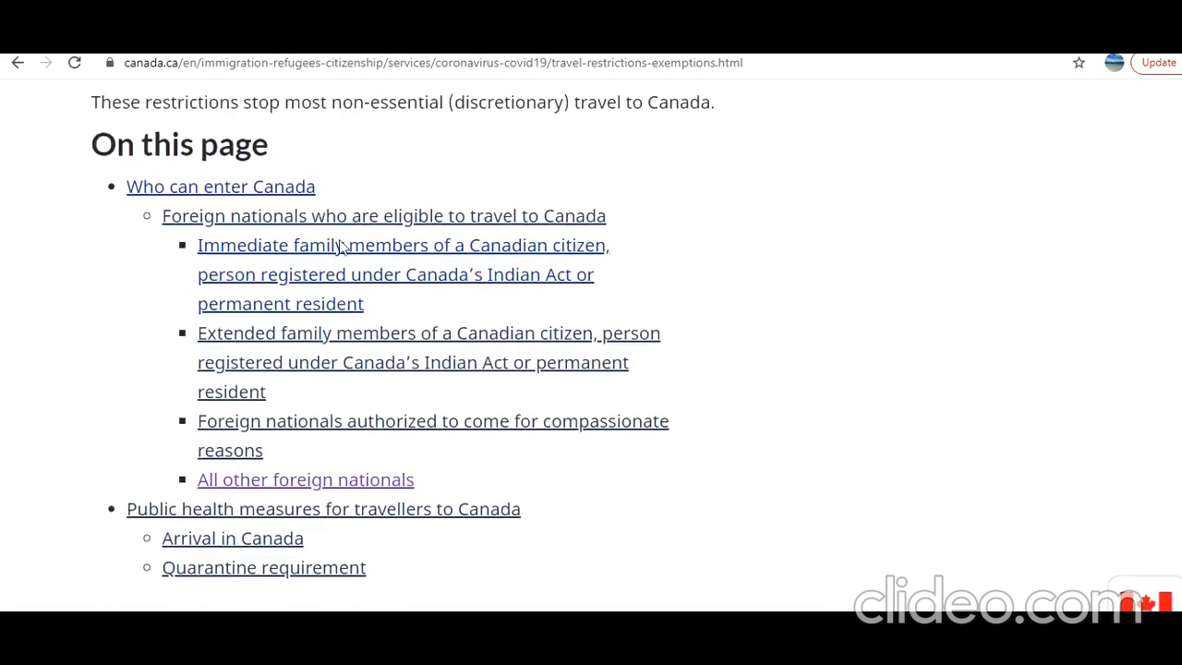
{"action": "left_click", "coordinate": [381, 481]}
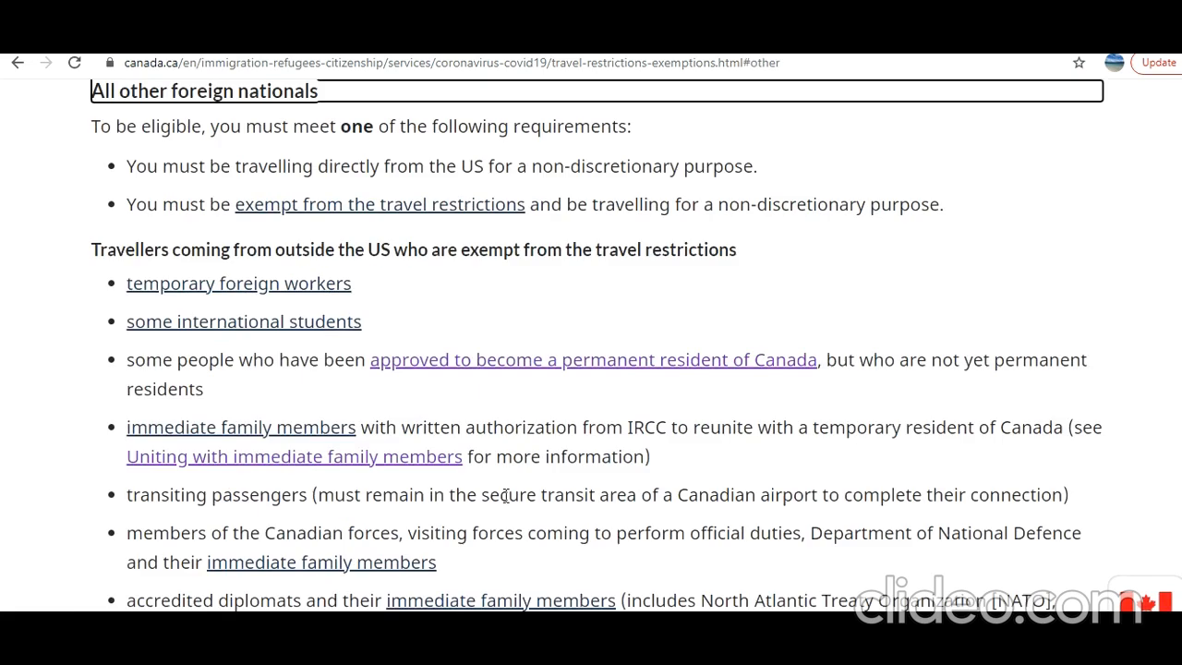
{"action": "left_click", "coordinate": [332, 434]}
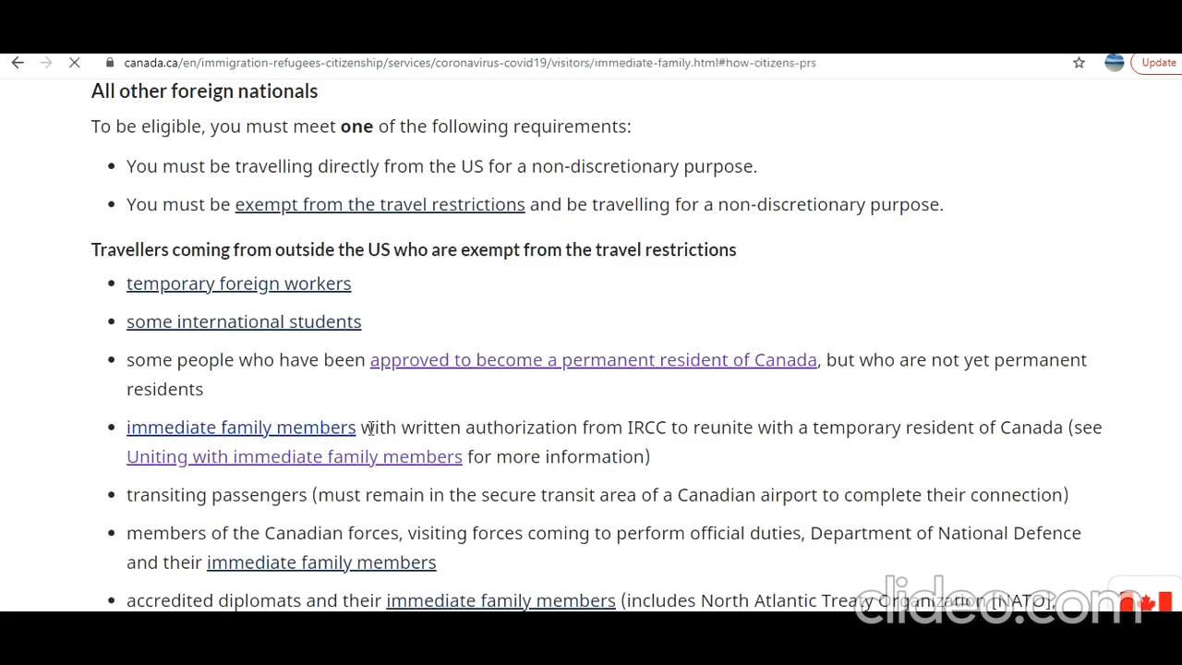
Scroll the immediate family page down to 'How to request a written authorization from IRCC'
{"action": "scroll", "coordinate": [370, 428], "scroll_direction": "down", "scroll_amount": 10}
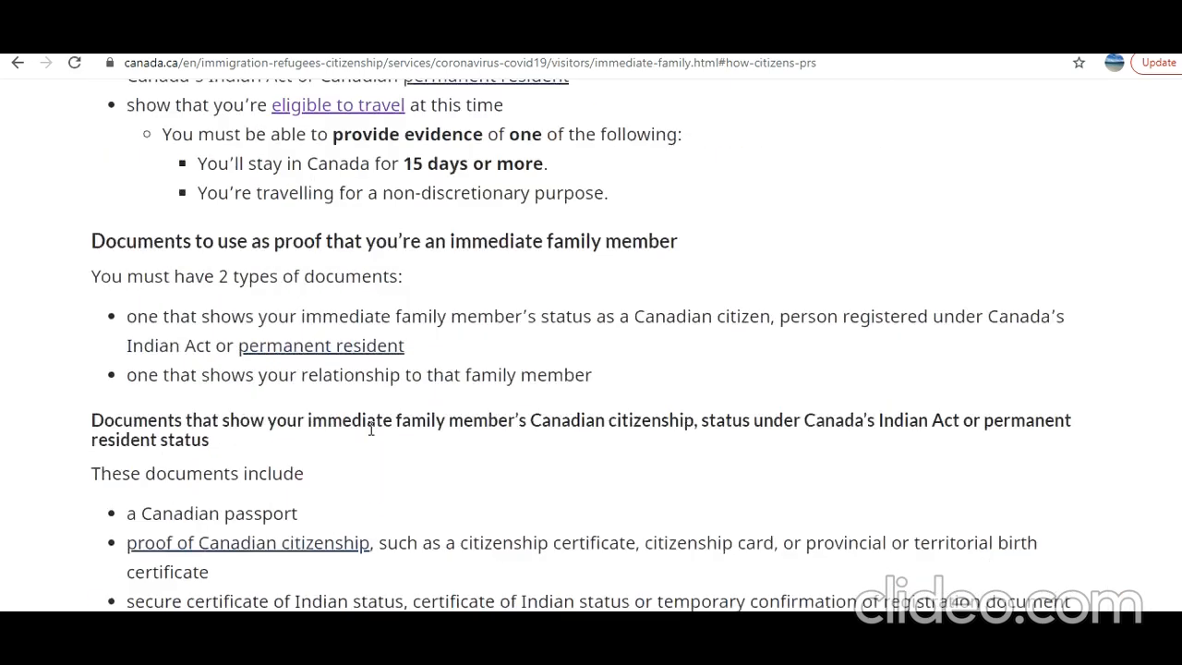
{"action": "scroll", "coordinate": [370, 428], "scroll_direction": "down", "scroll_amount": 12}
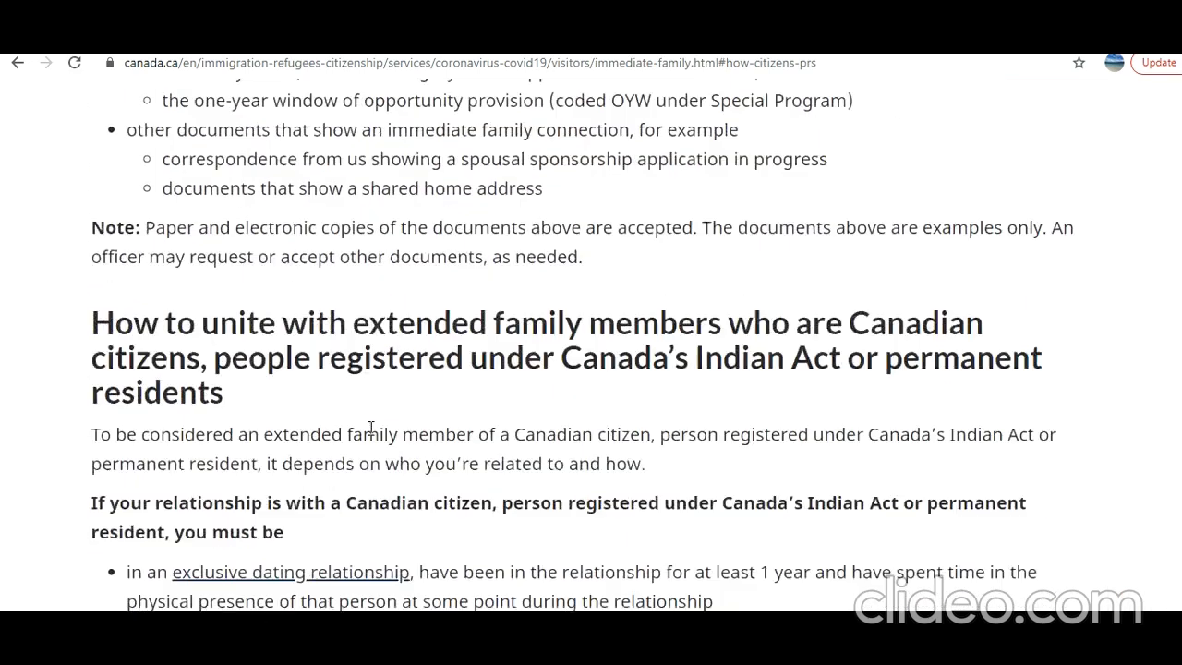
{"action": "scroll", "coordinate": [370, 427], "scroll_direction": "down", "scroll_amount": 12}
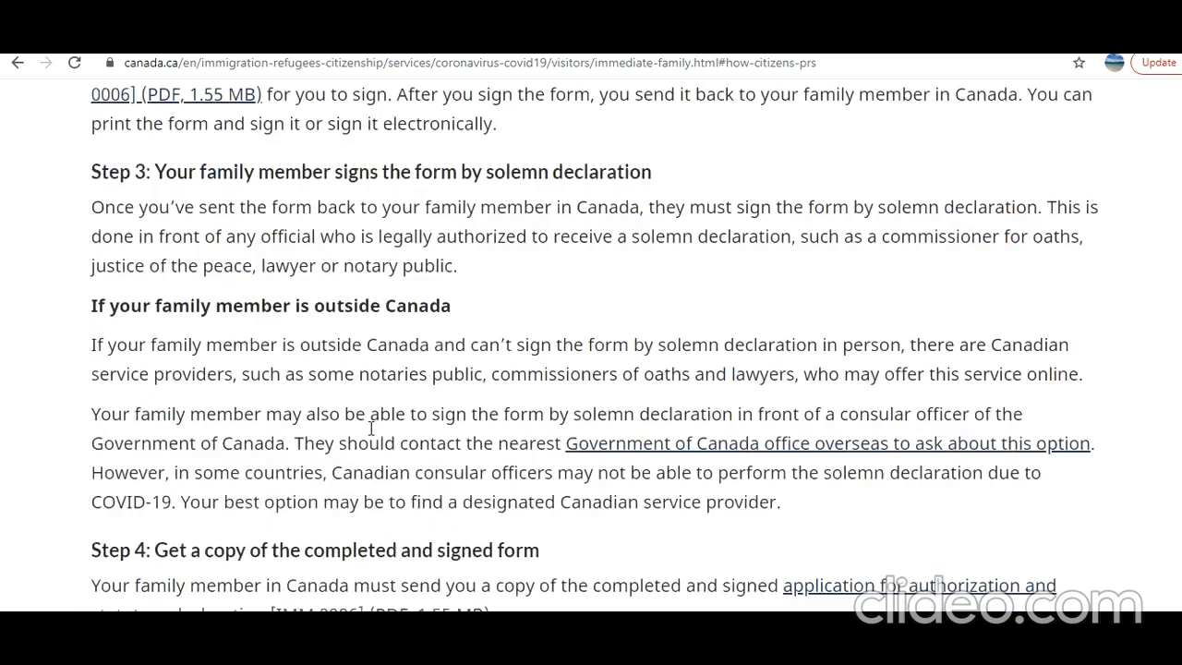
{"action": "scroll", "coordinate": [370, 428], "scroll_direction": "down", "scroll_amount": 12}
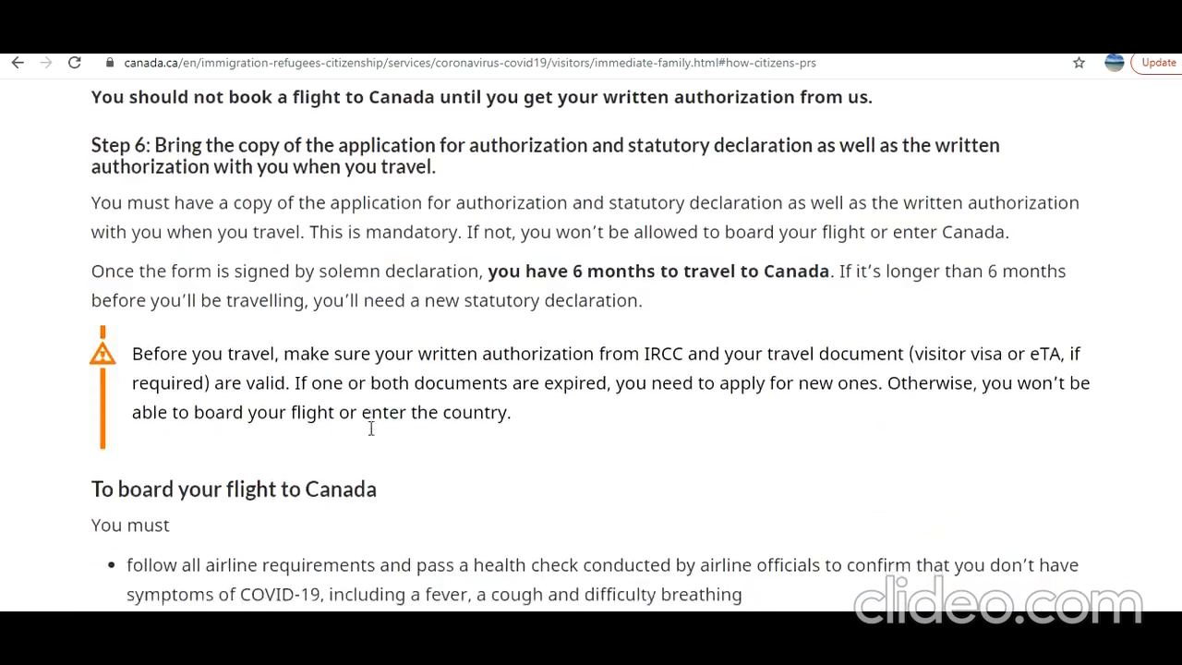
{"action": "scroll", "coordinate": [370, 427], "scroll_direction": "down", "scroll_amount": 2}
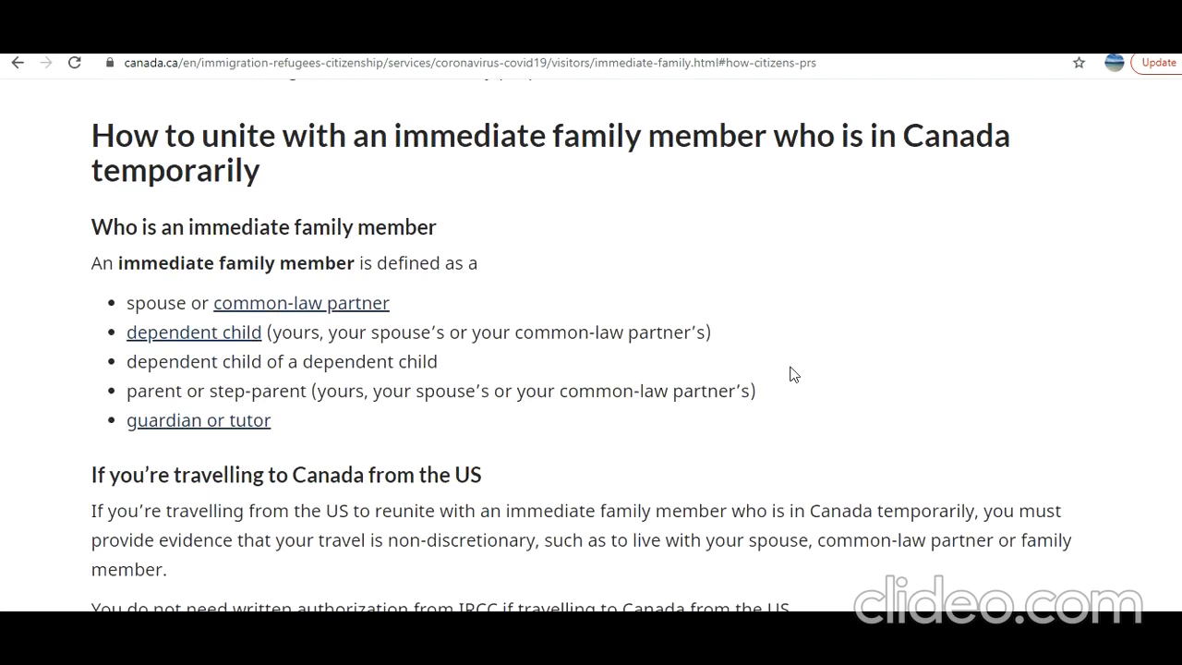
{"action": "scroll", "coordinate": [791, 375], "scroll_direction": "down", "scroll_amount": 1}
{"action": "scroll", "coordinate": [791, 375], "scroll_direction": "up", "scroll_amount": 1}
{"action": "scroll", "coordinate": [935, 294], "scroll_direction": "down", "scroll_amount": 1}
{"action": "scroll", "coordinate": [935, 294], "scroll_direction": "down", "scroll_amount": 2}
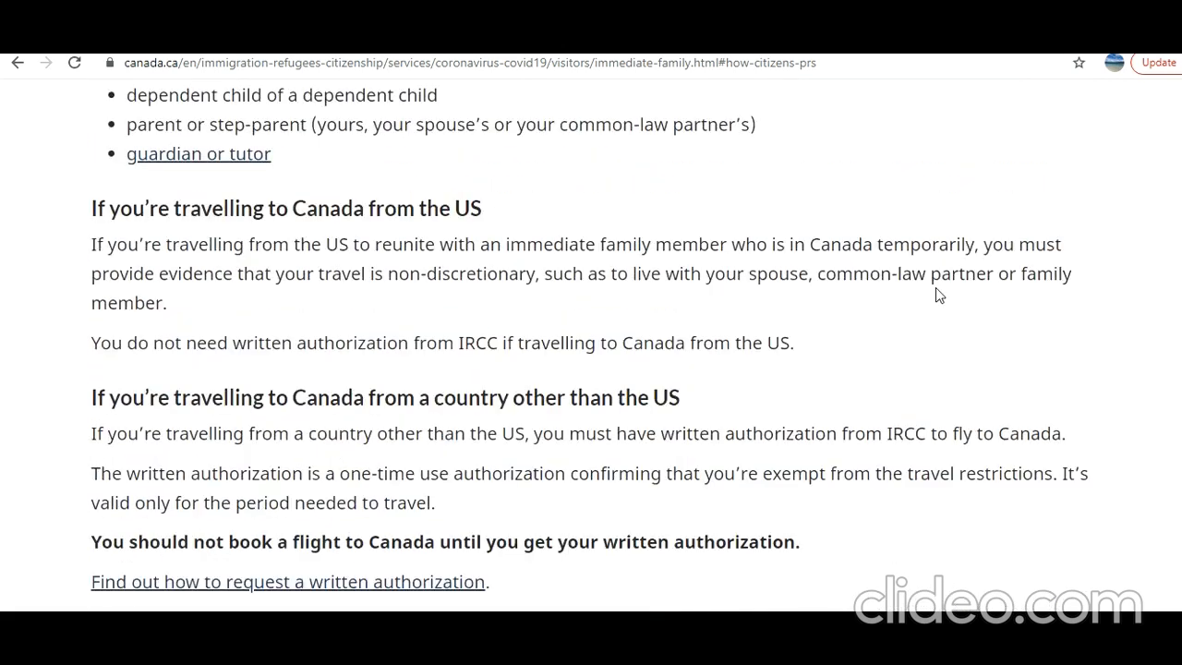
{"action": "scroll", "coordinate": [939, 293], "scroll_direction": "down", "scroll_amount": 3}
{"action": "scroll", "coordinate": [935, 294], "scroll_direction": "down", "scroll_amount": 4}
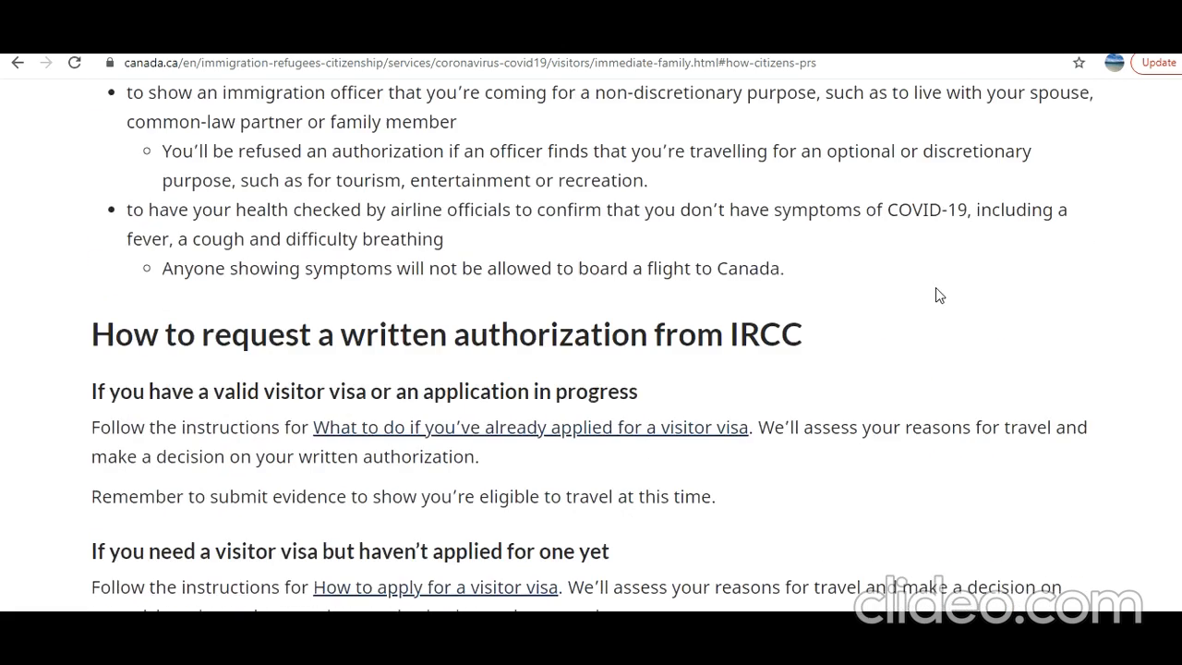
{"action": "scroll", "coordinate": [936, 294], "scroll_direction": "down", "scroll_amount": 3}
{"action": "scroll", "coordinate": [939, 295], "scroll_direction": "down", "scroll_amount": 3}
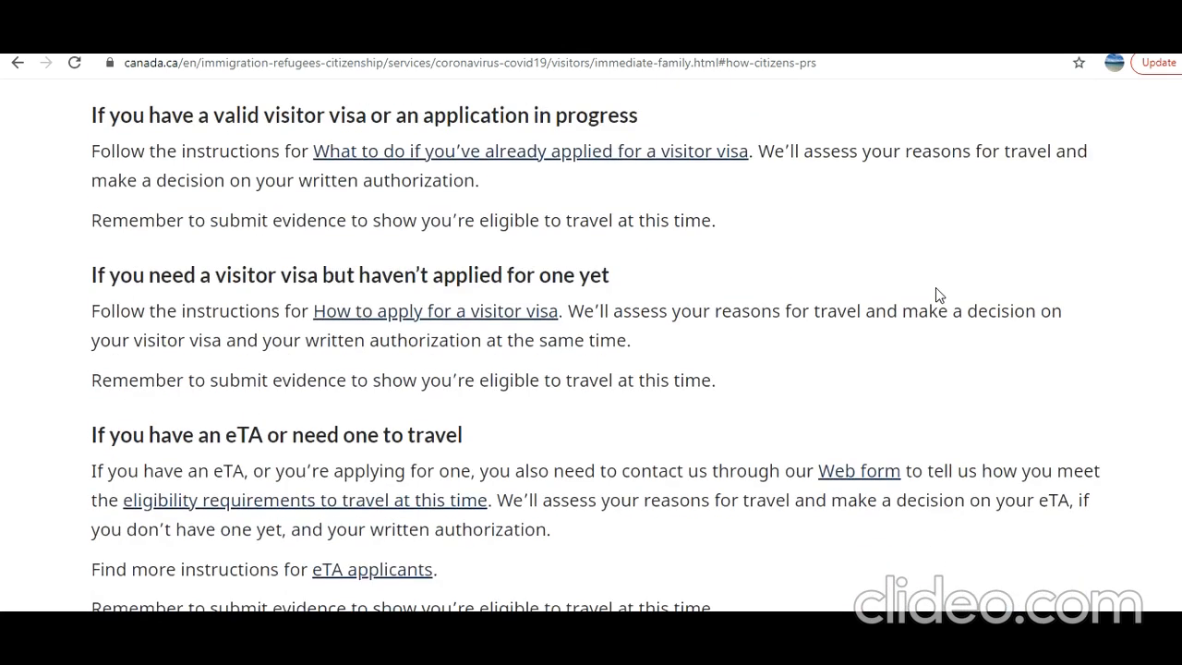
{"action": "scroll", "coordinate": [939, 295], "scroll_direction": "up", "scroll_amount": 3}
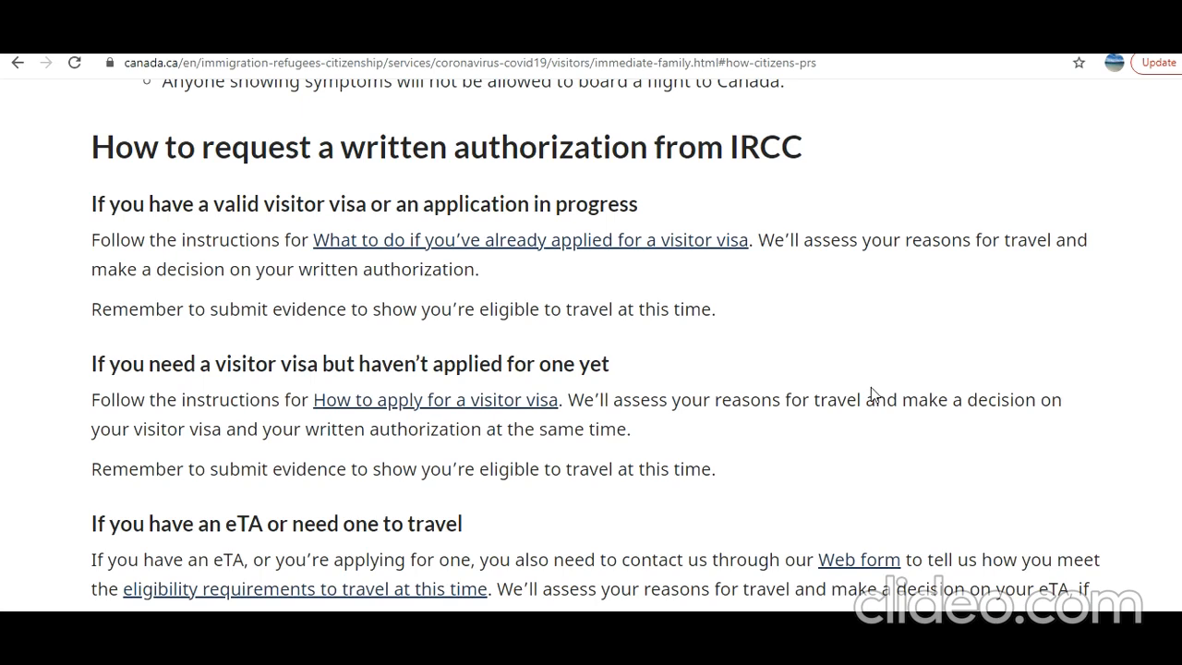
Highlight the 'need a visitor visa' heading and go to 'How to apply for a visitor visa'
{"action": "scroll", "coordinate": [871, 388], "scroll_direction": "down", "scroll_amount": 3}
{"action": "scroll", "coordinate": [870, 389], "scroll_direction": "down", "scroll_amount": 4}
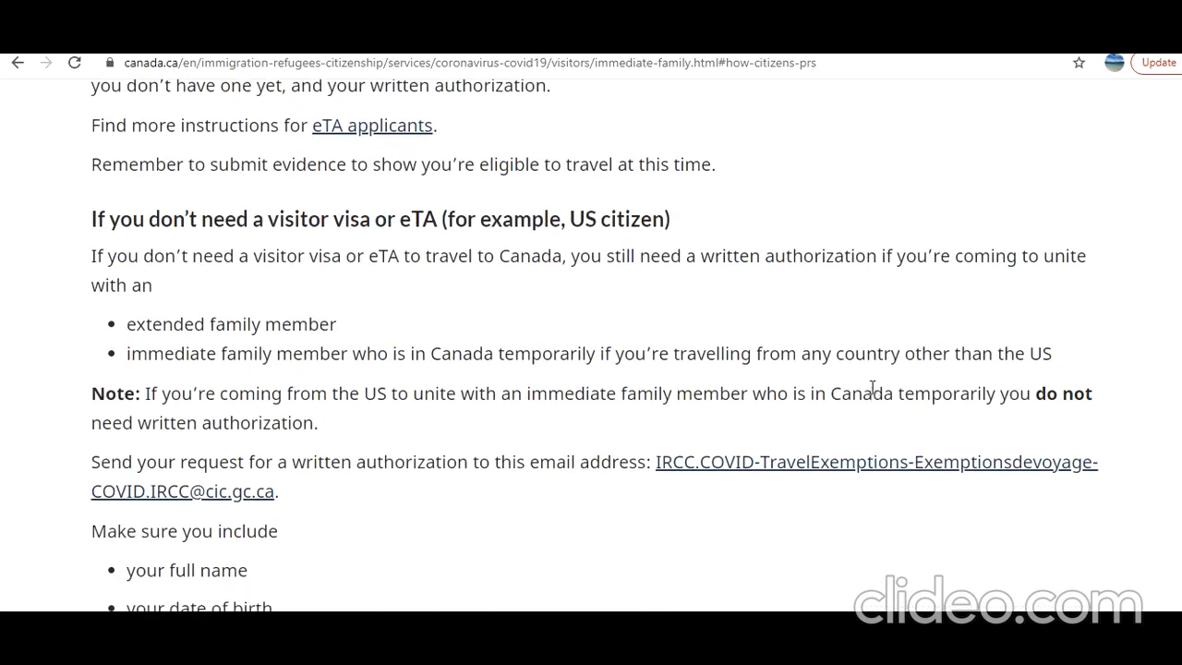
{"action": "scroll", "coordinate": [872, 388], "scroll_direction": "up", "scroll_amount": 5}
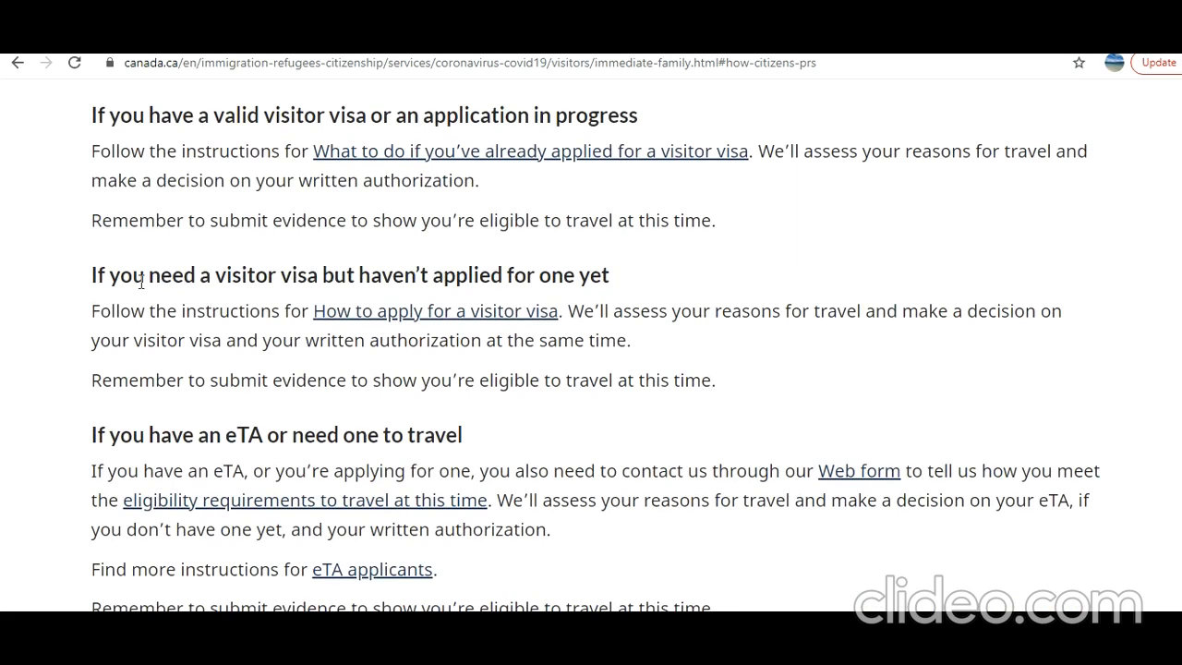
{"action": "left_click_drag", "start_coordinate": [142, 281], "coordinate": [565, 276]}
{"action": "left_click", "coordinate": [462, 318]}
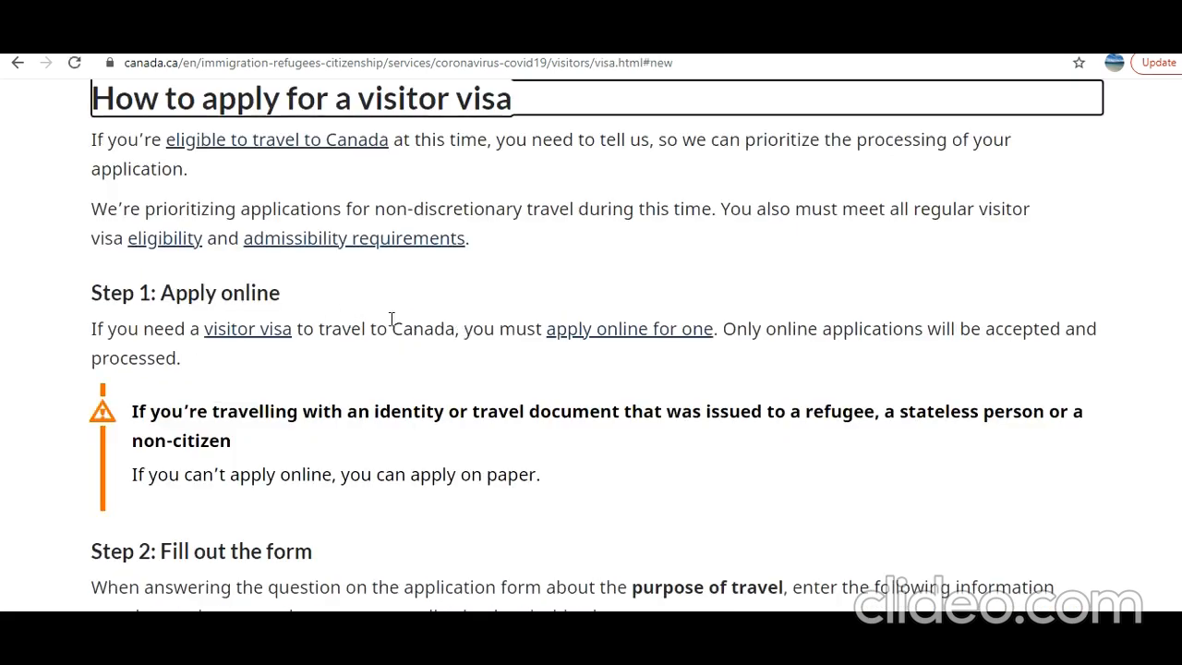
Highlight the Step 2 wording and the required COVID-19 description text
{"action": "scroll", "coordinate": [391, 319], "scroll_direction": "down", "scroll_amount": 3}
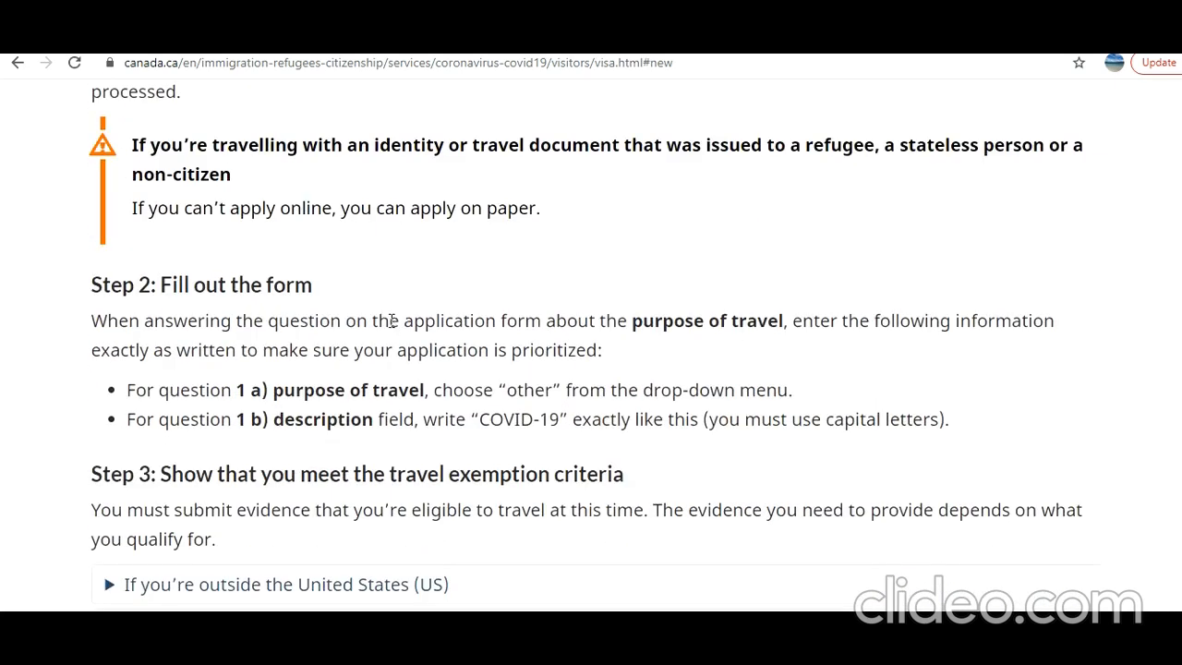
{"action": "scroll", "coordinate": [391, 321], "scroll_direction": "down", "scroll_amount": 1}
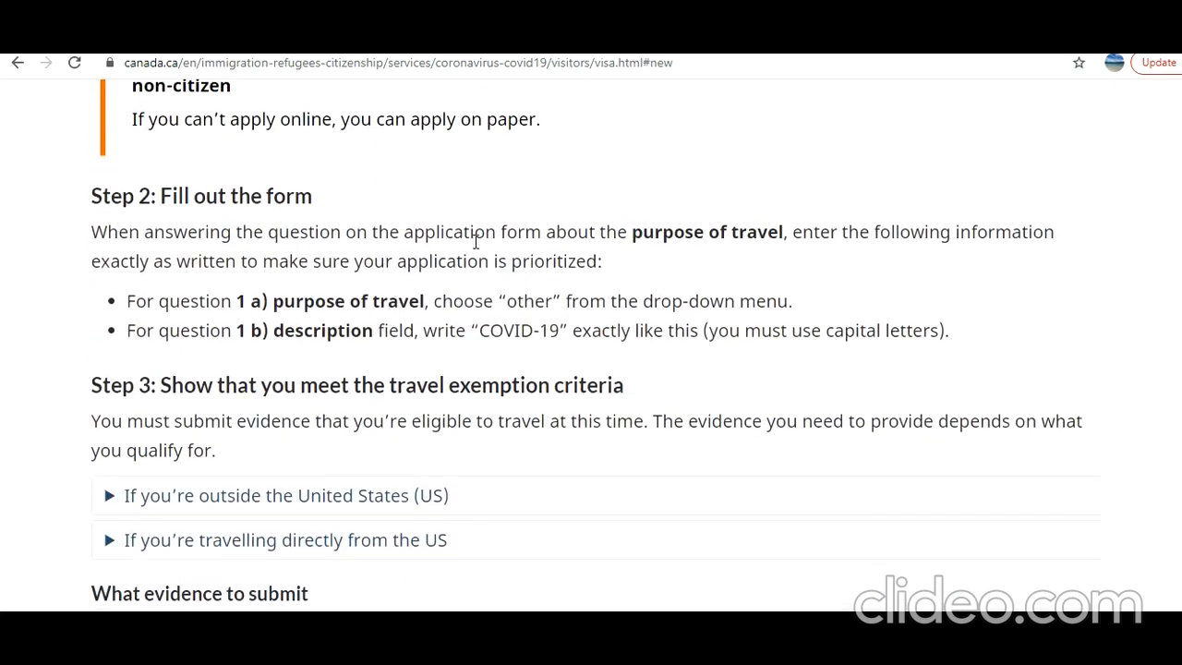
{"action": "left_click_drag", "start_coordinate": [475, 234], "coordinate": [533, 235]}
{"action": "left_click", "coordinate": [594, 235]}
{"action": "left_click_drag", "start_coordinate": [481, 330], "coordinate": [560, 330]}
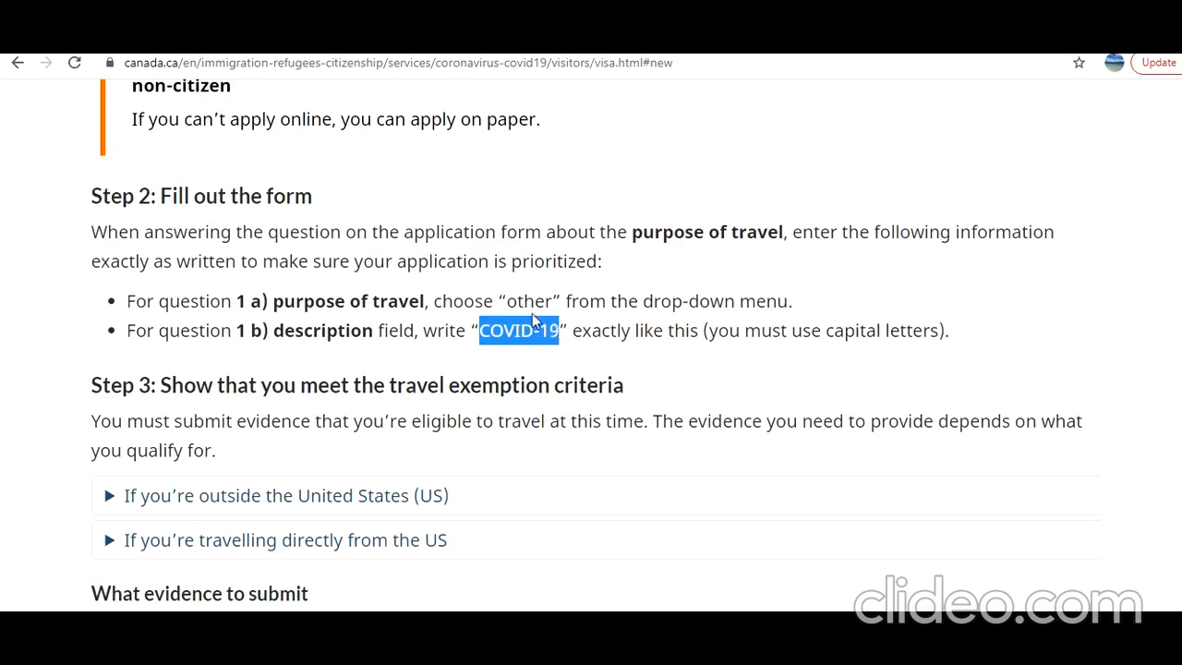
Expand the 'If you're outside the United States (US)' criteria and read through them
{"action": "scroll", "coordinate": [531, 313], "scroll_direction": "down", "scroll_amount": 1}
{"action": "left_click_drag", "start_coordinate": [185, 298], "coordinate": [445, 307]}
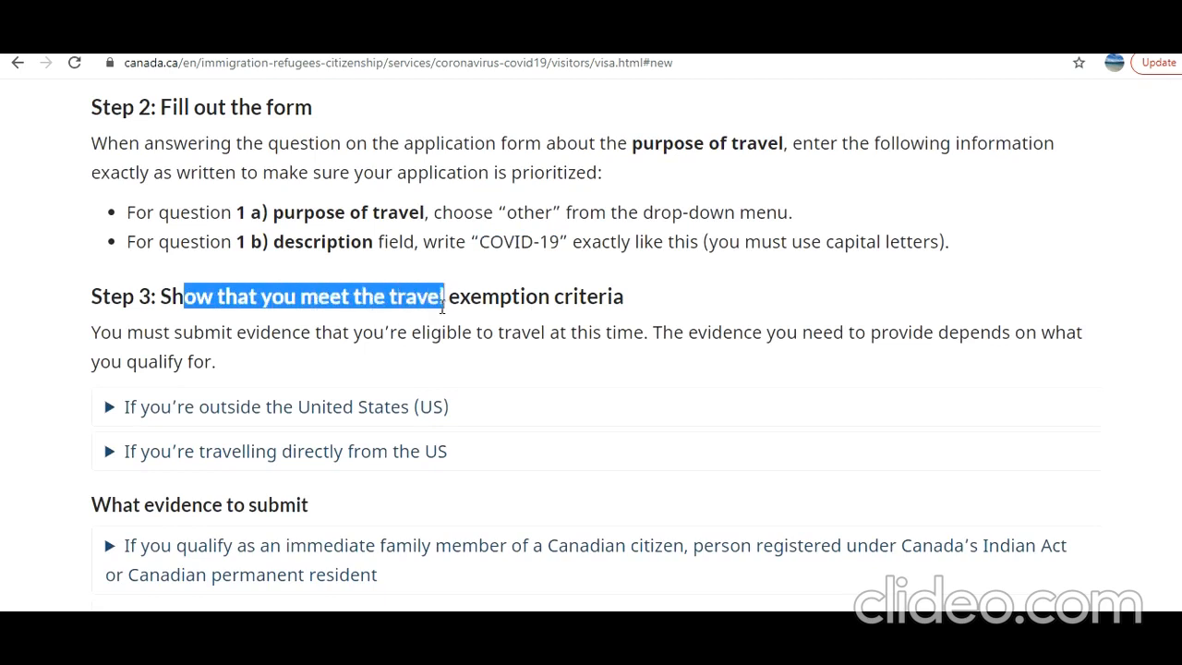
{"action": "left_click", "coordinate": [112, 408]}
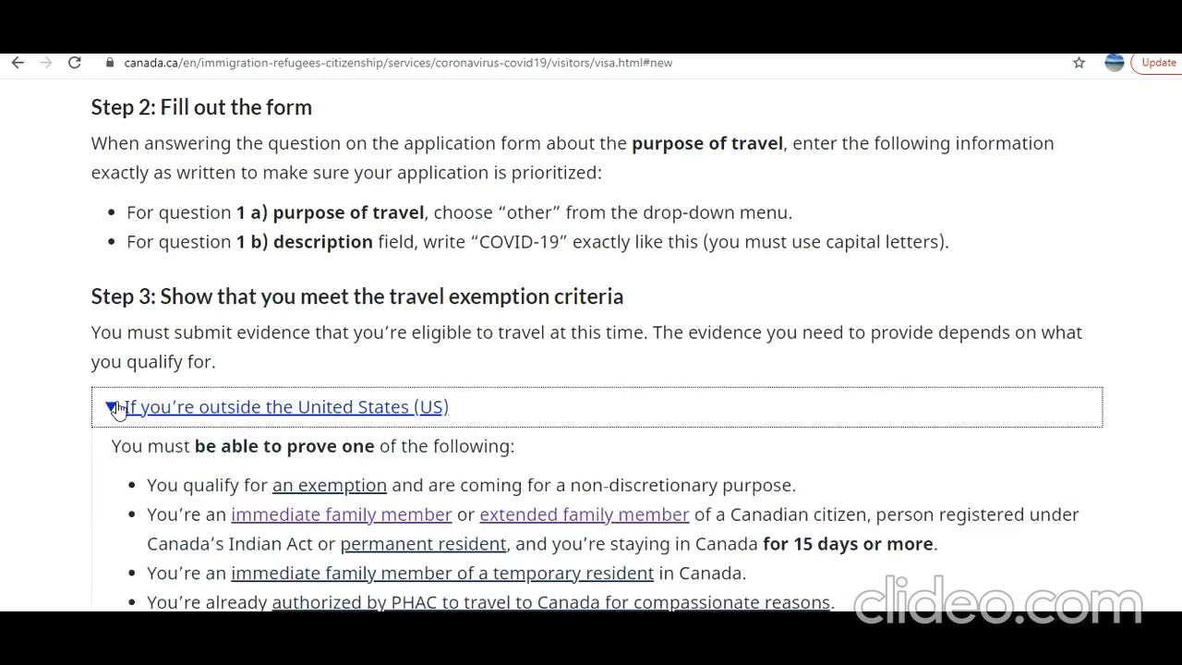
{"action": "scroll", "coordinate": [116, 408], "scroll_direction": "down", "scroll_amount": 1}
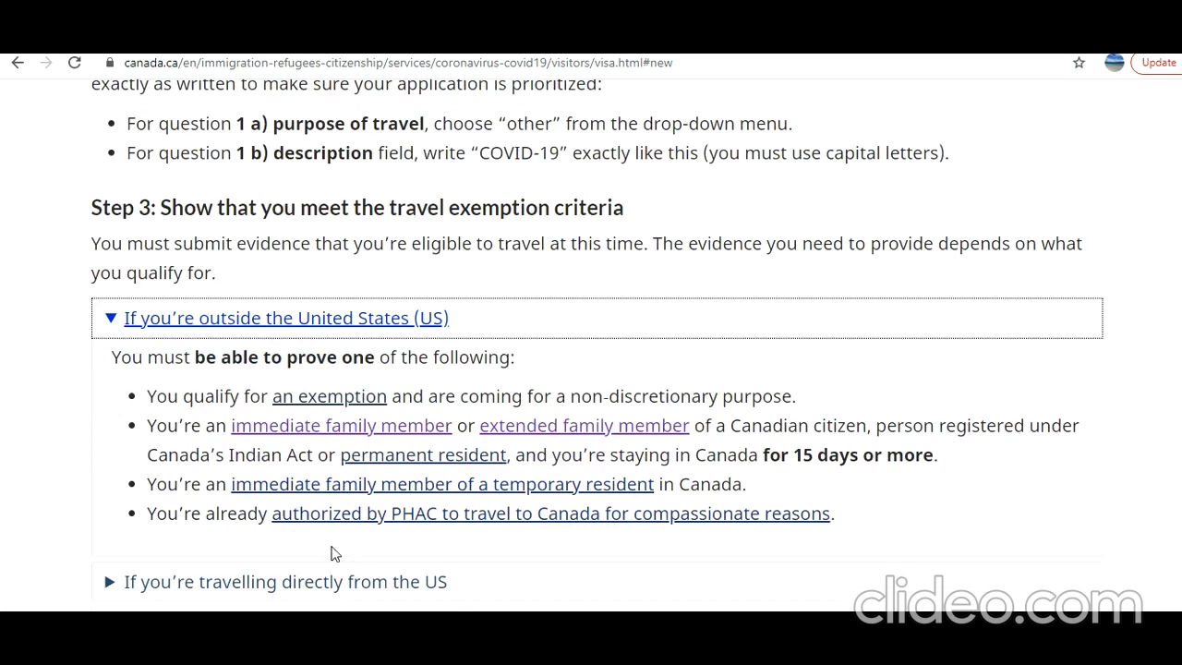
{"action": "scroll", "coordinate": [332, 551], "scroll_direction": "down", "scroll_amount": 1}
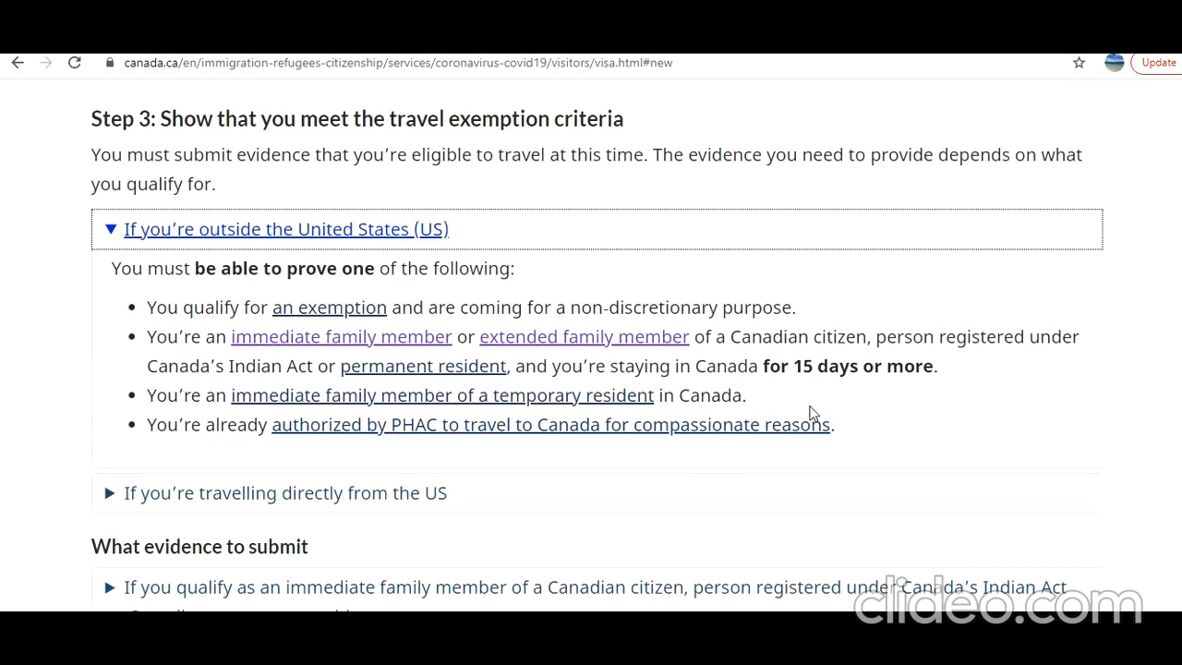
{"action": "scroll", "coordinate": [812, 397], "scroll_direction": "up", "scroll_amount": 1}
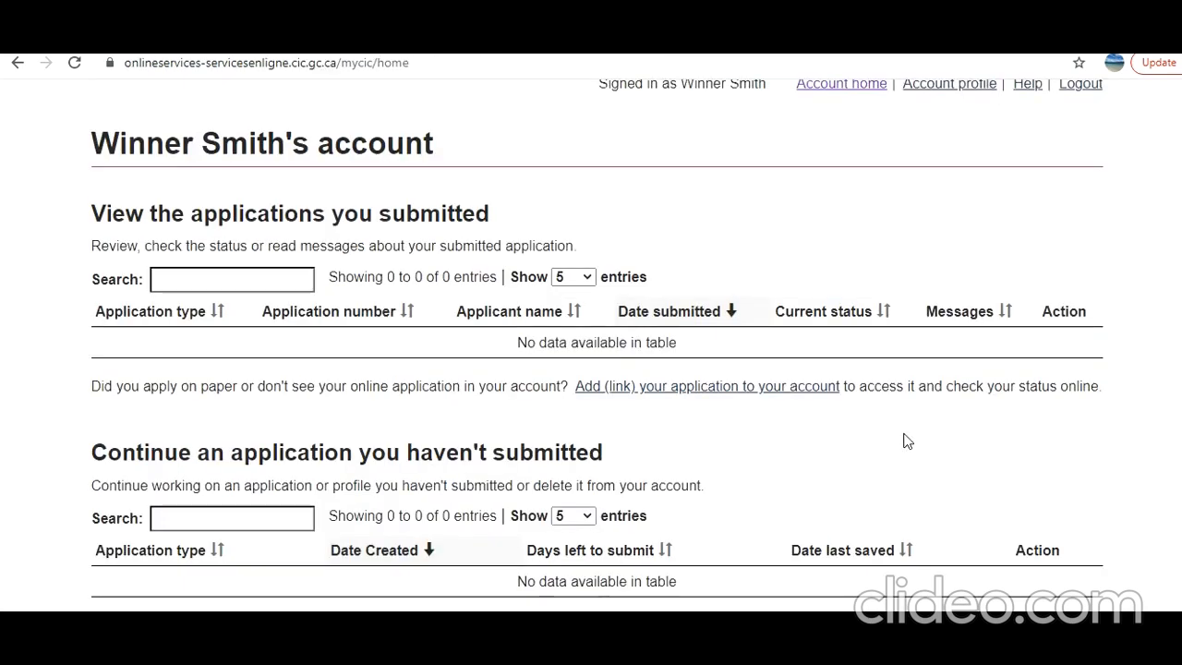
Choose 'Apply to come to Canada', then 'Visitor visa, study and/or work permit'
{"action": "scroll", "coordinate": [907, 441], "scroll_direction": "down", "scroll_amount": 3}
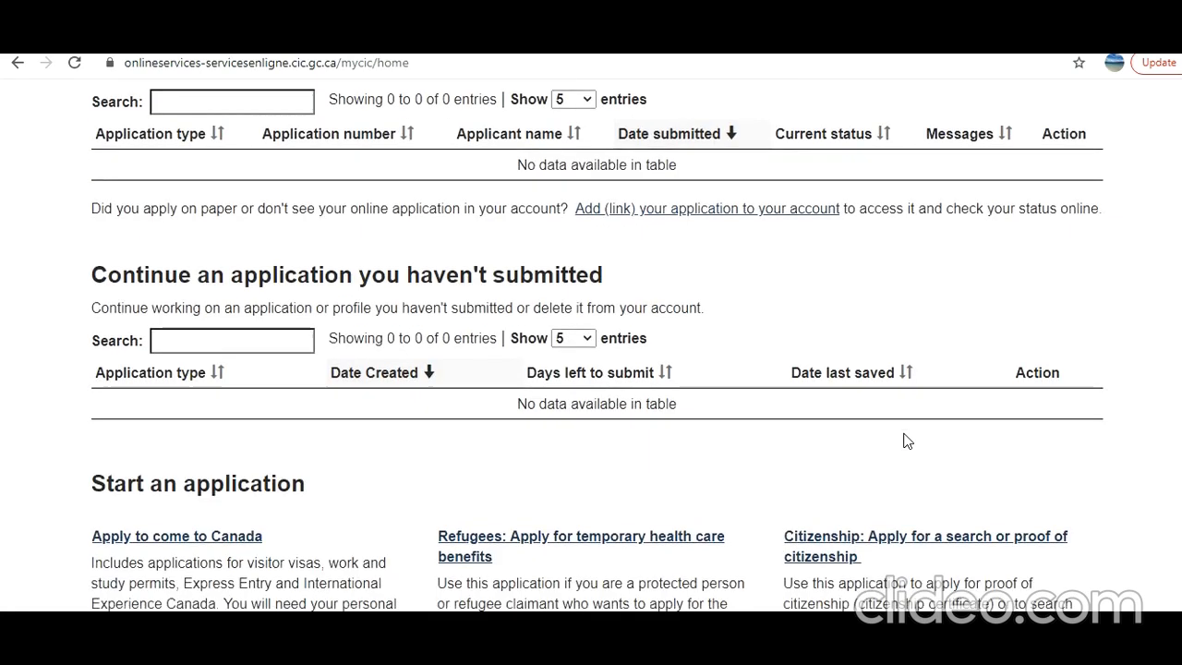
{"action": "scroll", "coordinate": [907, 441], "scroll_direction": "down", "scroll_amount": 2}
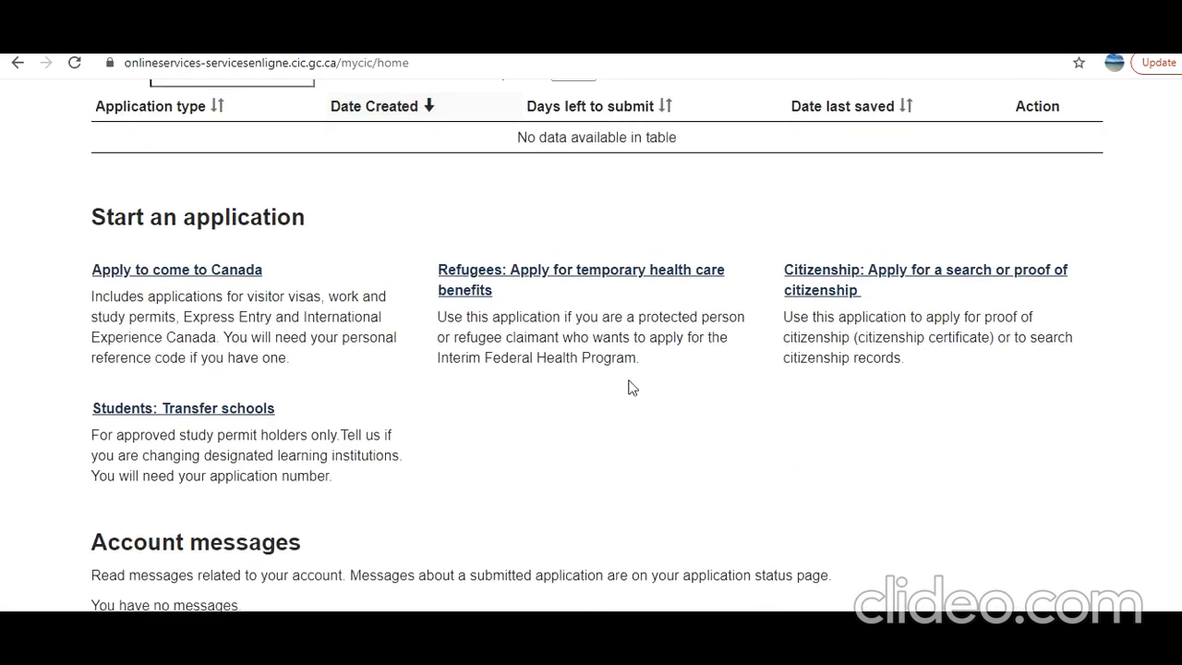
{"action": "left_click", "coordinate": [207, 281]}
{"action": "scroll", "coordinate": [469, 345], "scroll_direction": "down", "scroll_amount": 2}
{"action": "scroll", "coordinate": [469, 344], "scroll_direction": "down", "scroll_amount": 1}
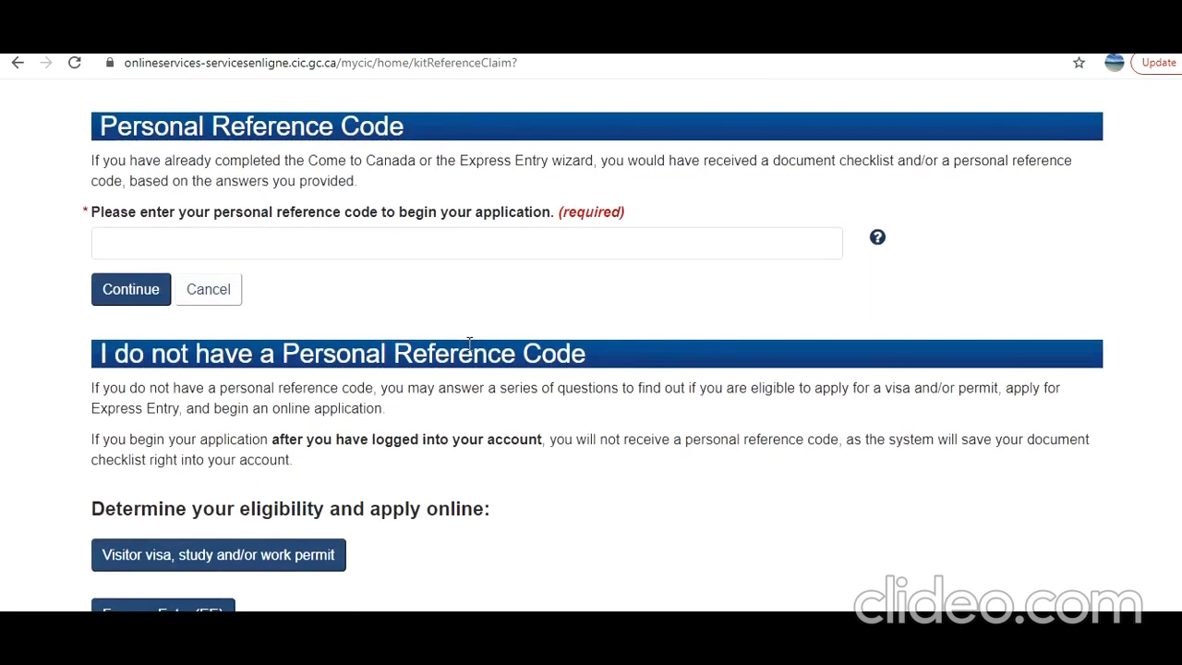
{"action": "scroll", "coordinate": [469, 344], "scroll_direction": "down", "scroll_amount": 2}
{"action": "left_click", "coordinate": [326, 382]}
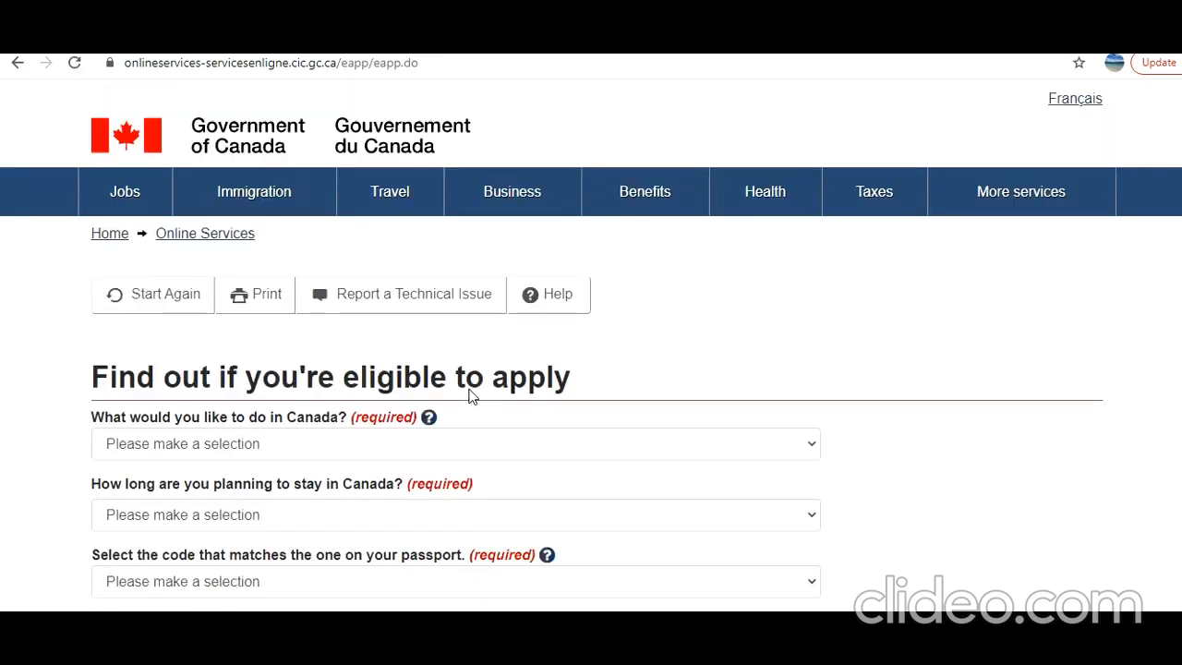
Answer Visit as the purpose and 'Temporarily - more than 6 months' as the stay
{"action": "scroll", "coordinate": [469, 397], "scroll_direction": "down", "scroll_amount": 2}
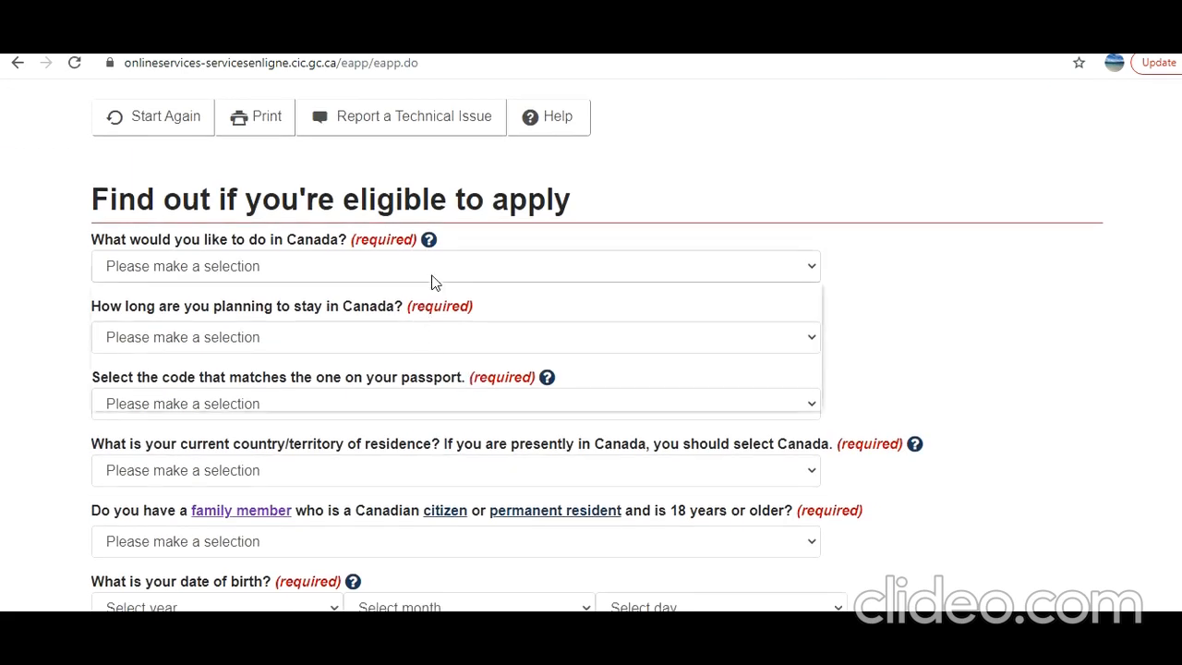
{"action": "left_click", "coordinate": [433, 268]}
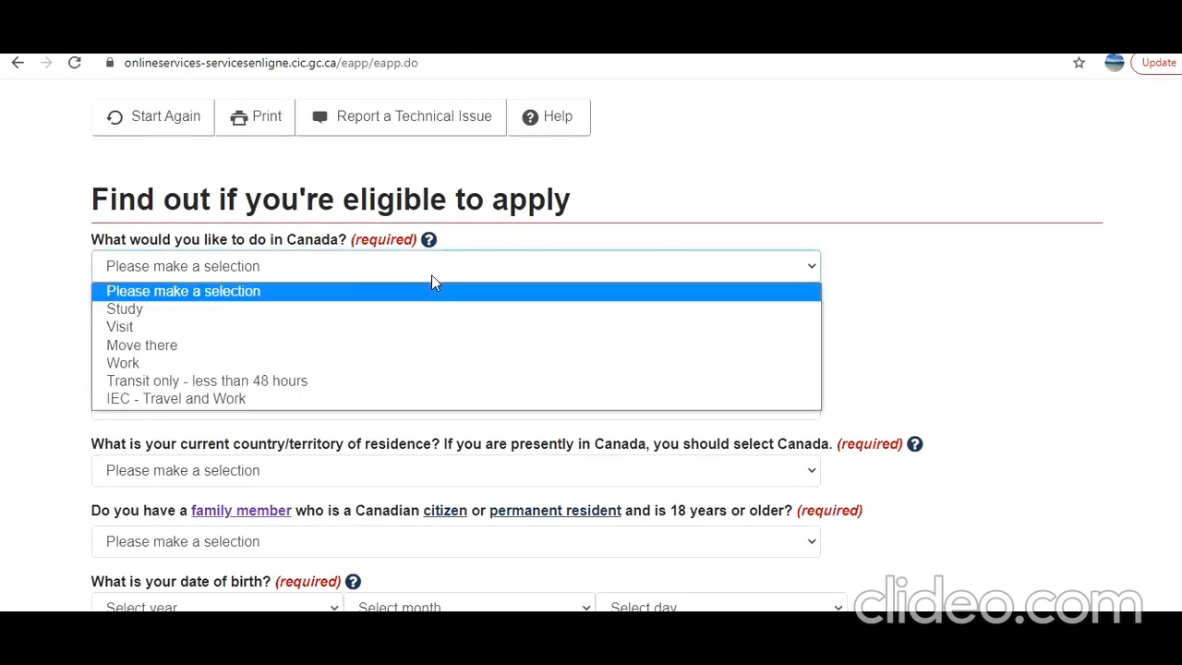
{"action": "left_click", "coordinate": [406, 328]}
{"action": "left_click", "coordinate": [452, 344]}
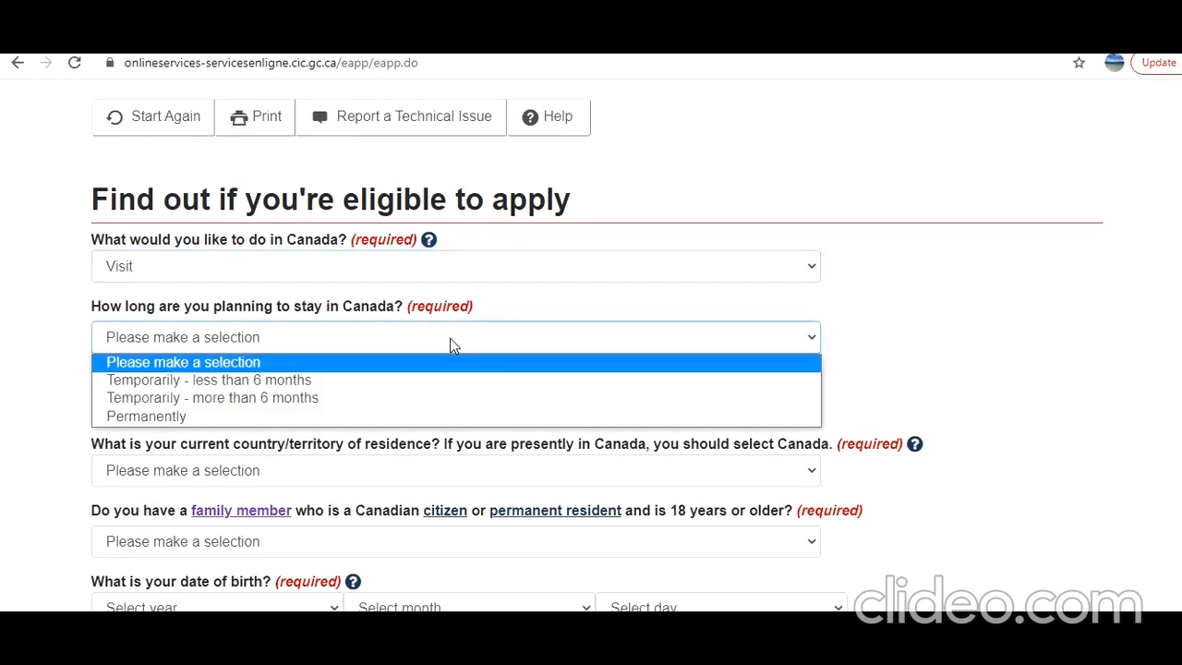
{"action": "left_click", "coordinate": [439, 399]}
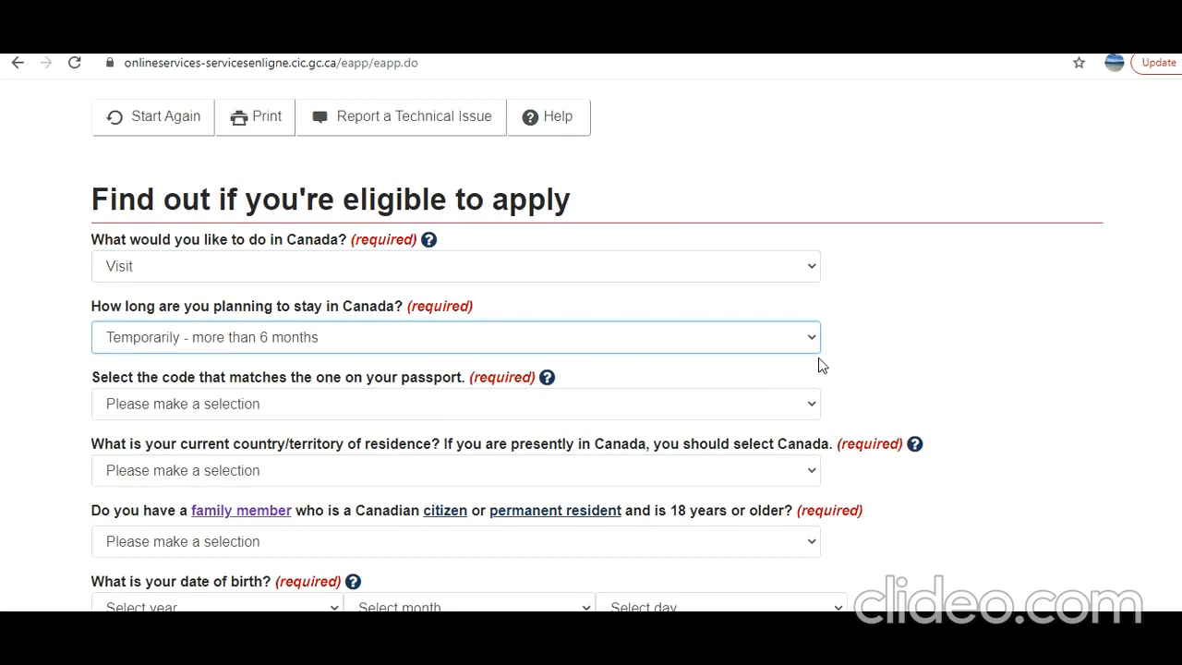
Set passport code IND (India), residence India, and Yes to a Canadian family member
{"action": "scroll", "coordinate": [804, 383], "scroll_direction": "down", "scroll_amount": 1}
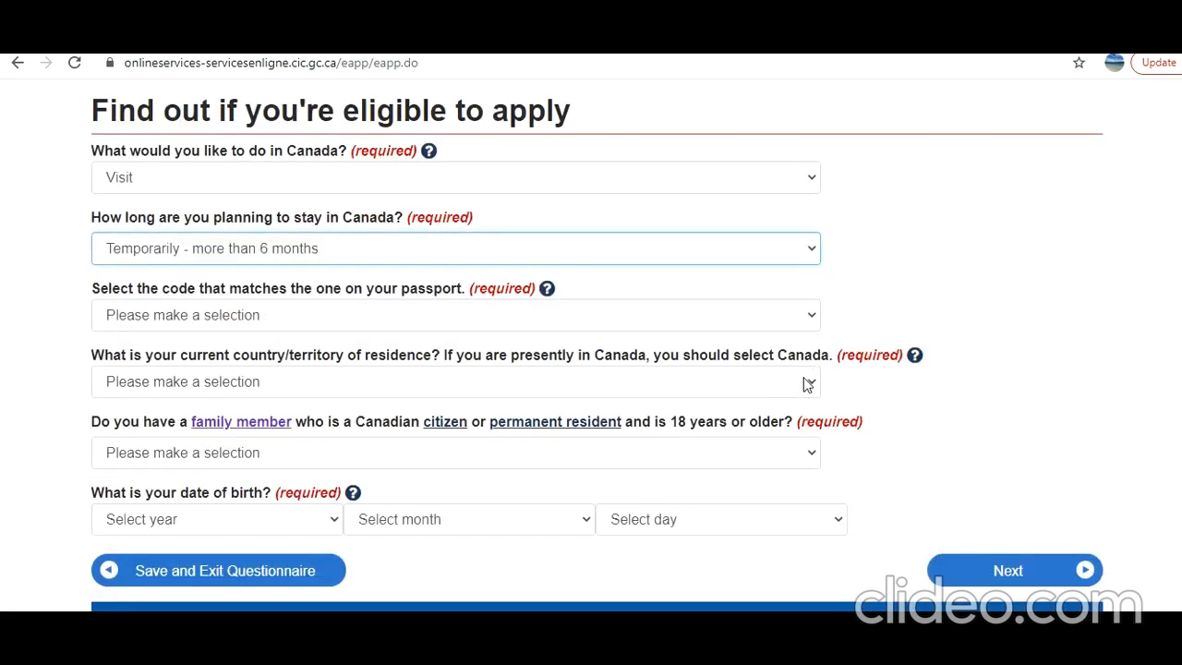
{"action": "left_click", "coordinate": [782, 319]}
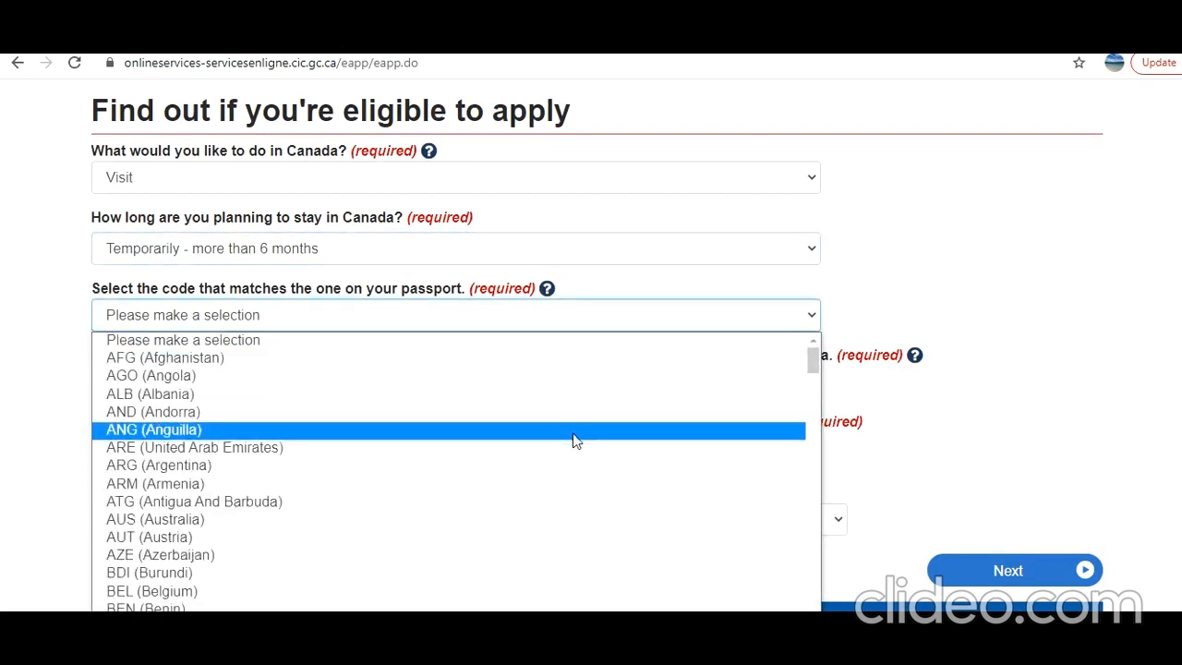
{"action": "type", "text": "ind"}
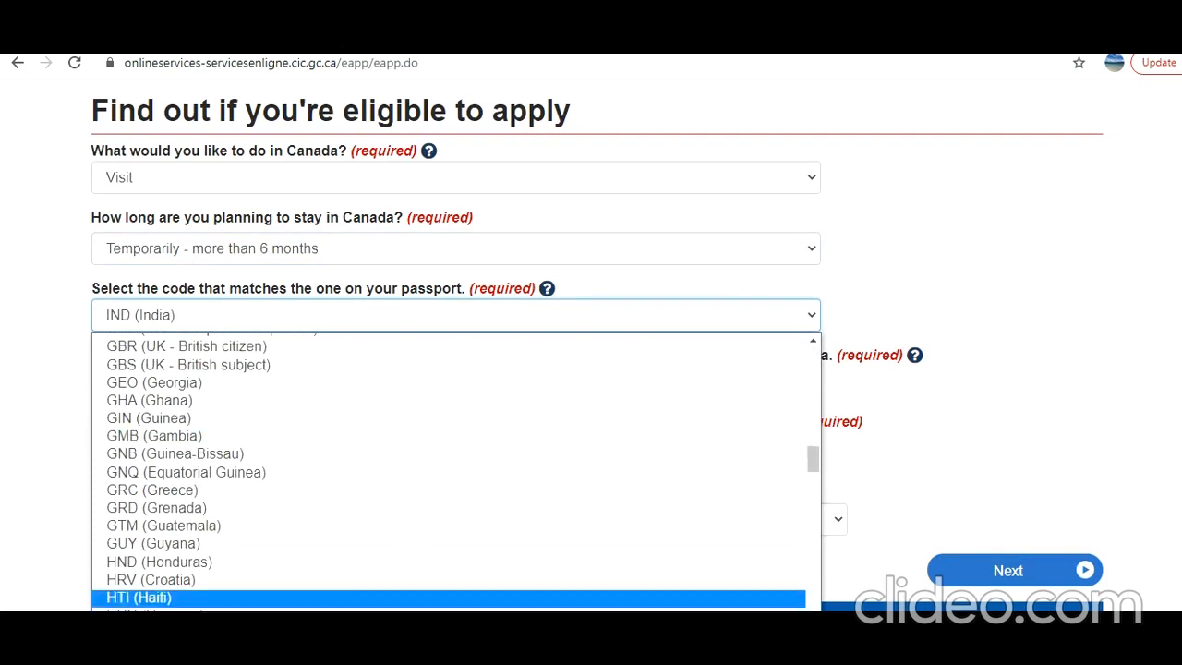
{"action": "key", "text": "Return"}
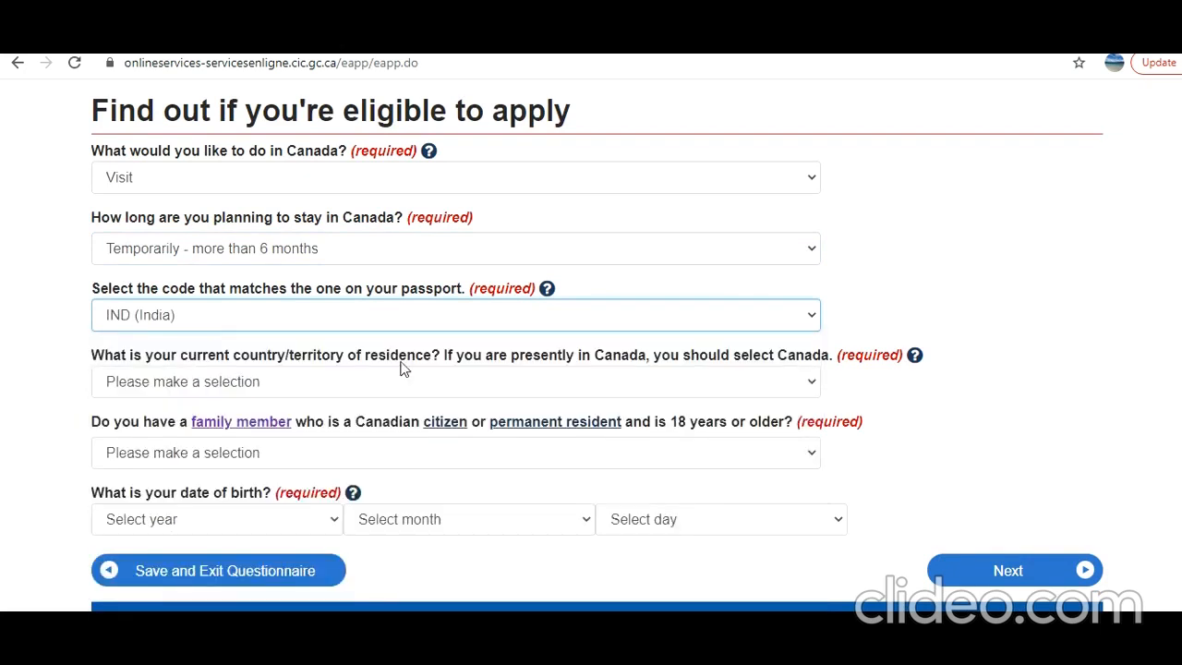
{"action": "scroll", "coordinate": [401, 366], "scroll_direction": "down", "scroll_amount": 1}
{"action": "left_click", "coordinate": [409, 292]}
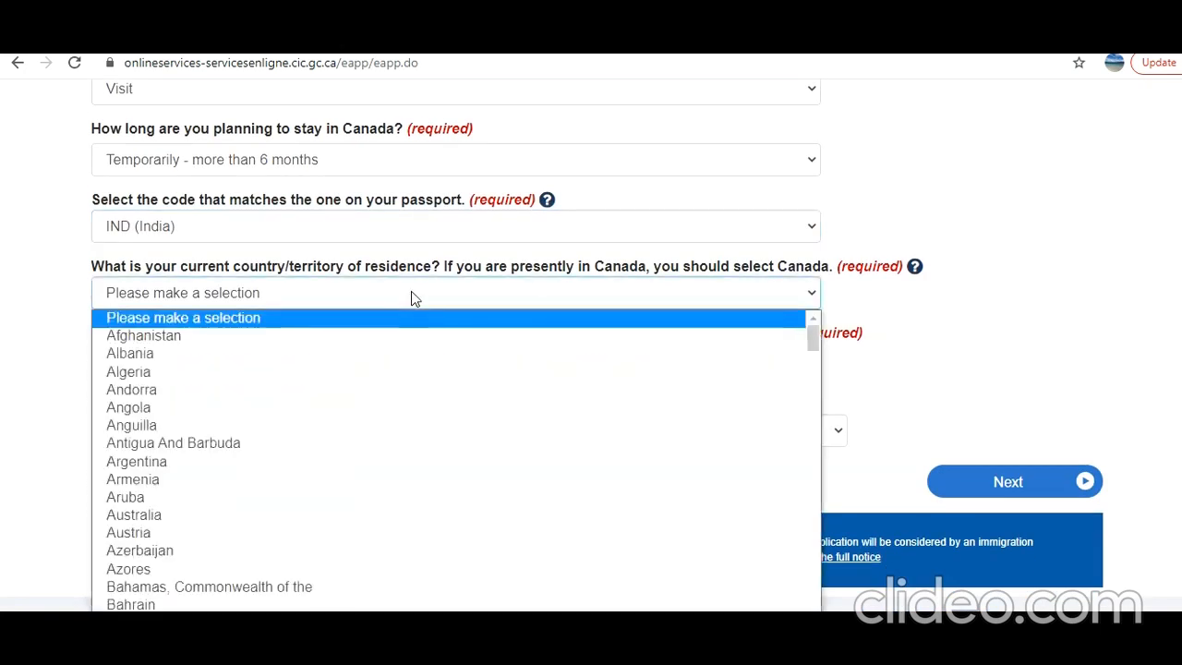
{"action": "type", "text": "ind"}
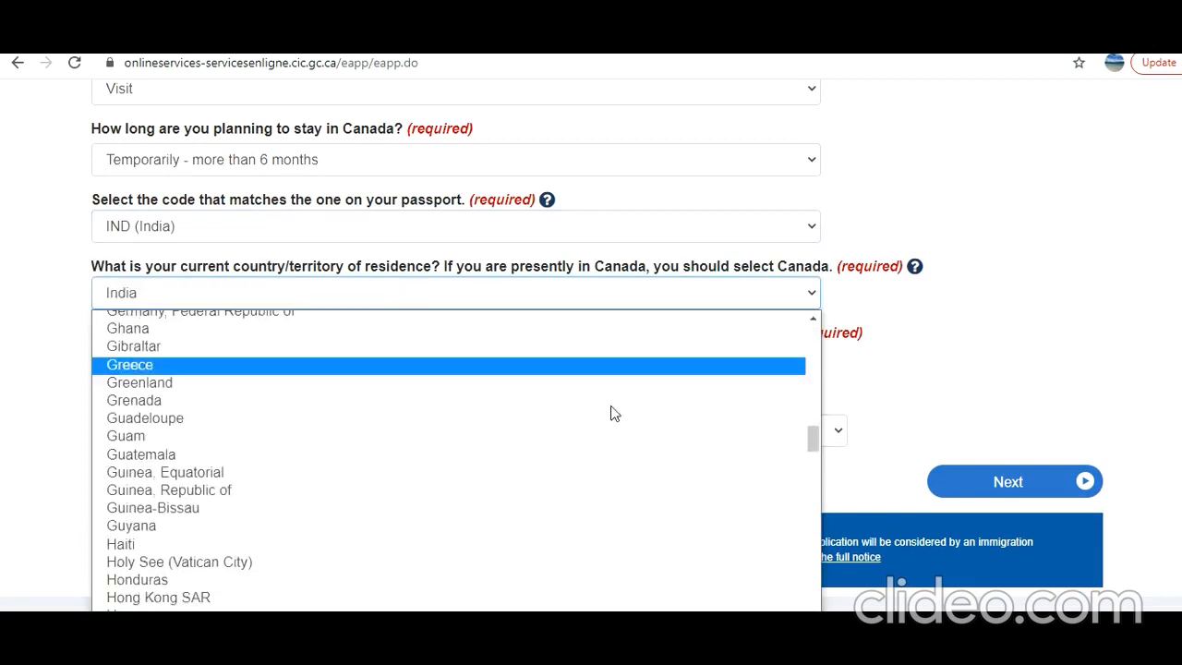
{"action": "key", "text": "Return"}
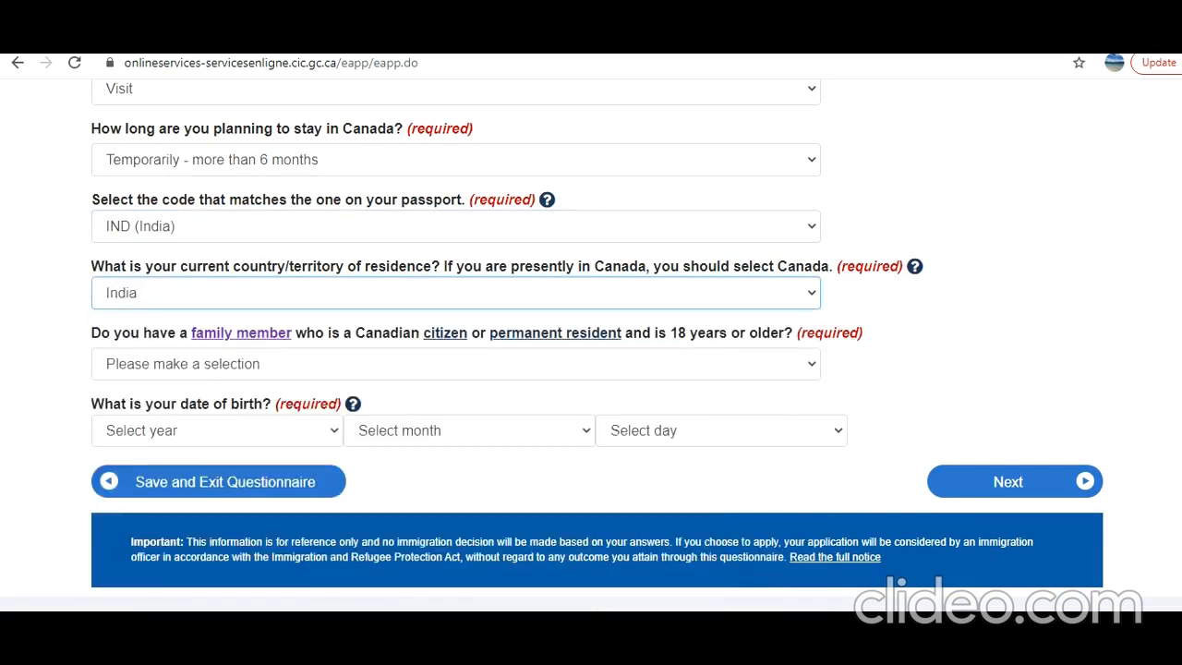
{"action": "left_click", "coordinate": [481, 364]}
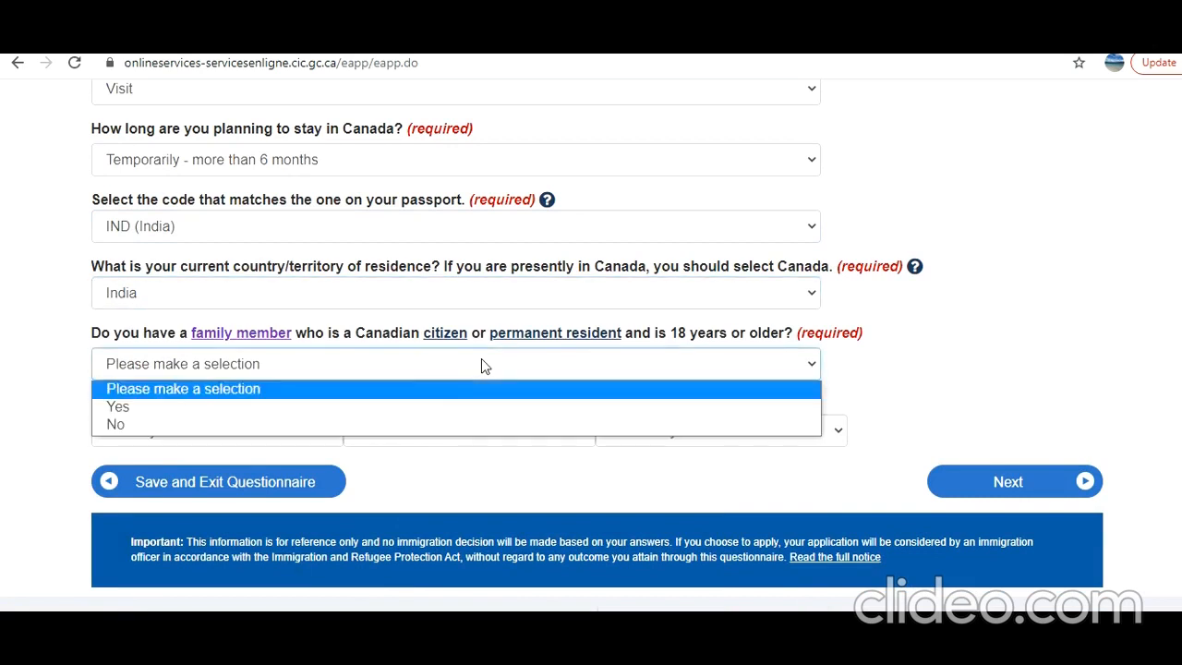
{"action": "left_click", "coordinate": [450, 409]}
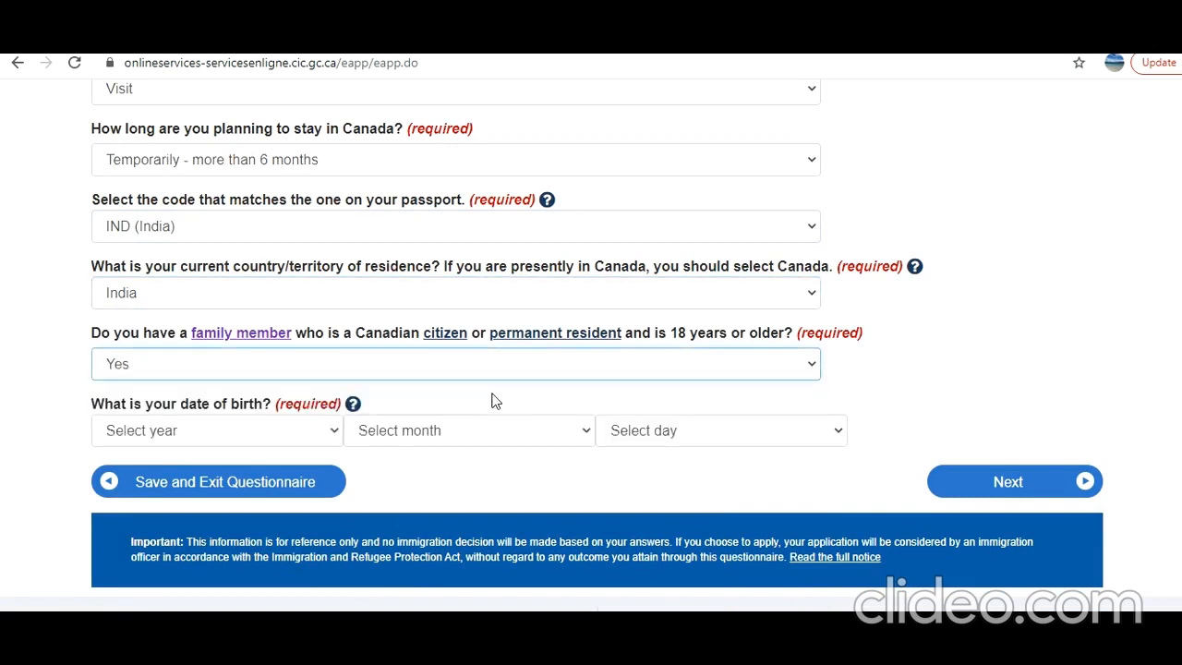
{"action": "mouse_move", "coordinate": [660, 660]}
Enter birth date 1970 / January / 01 and submit the answers
{"action": "left_click", "coordinate": [338, 442]}
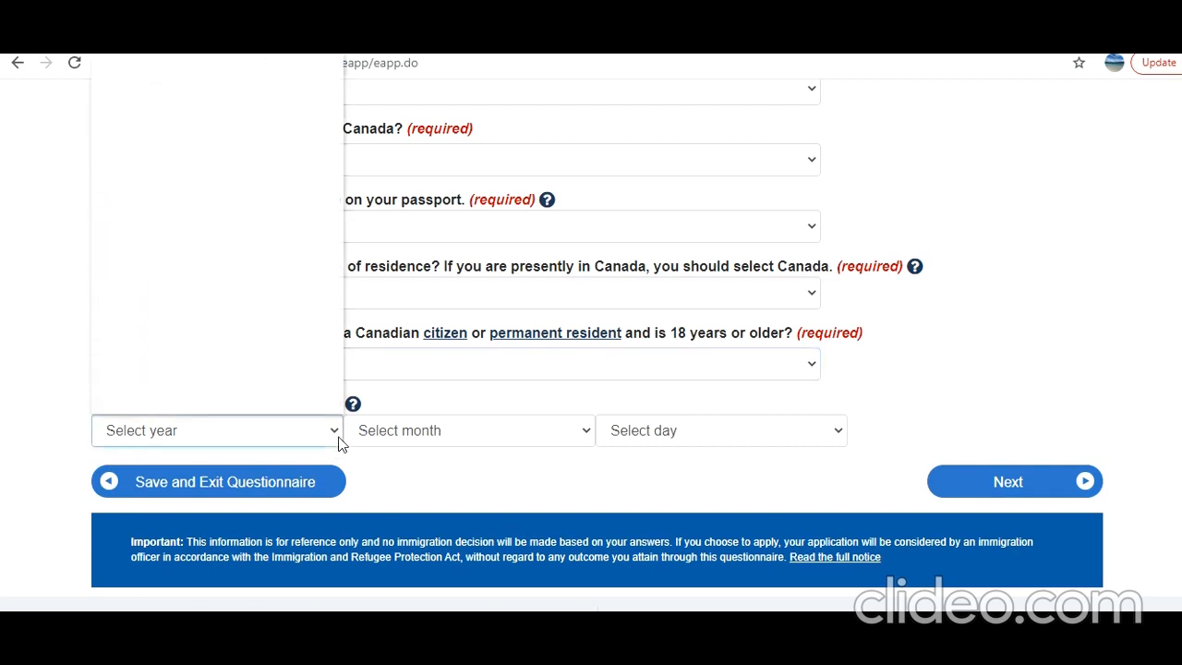
{"action": "left_click_drag", "start_coordinate": [337, 114], "coordinate": [343, 232]}
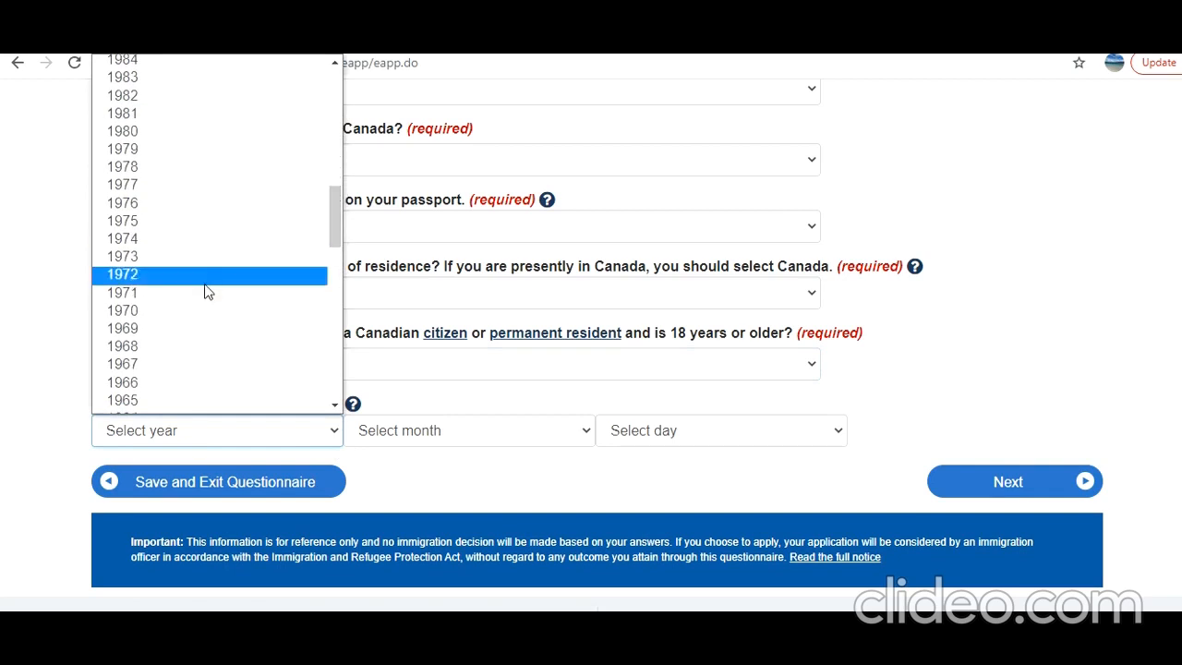
{"action": "left_click", "coordinate": [209, 311]}
{"action": "left_click", "coordinate": [486, 433]}
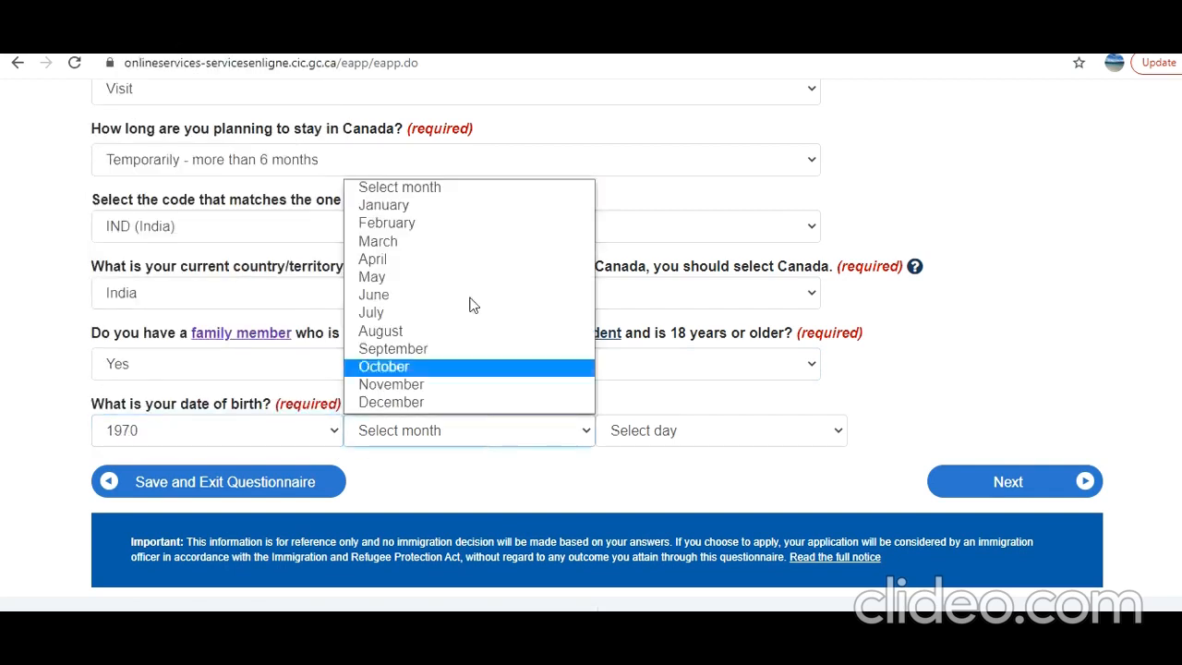
{"action": "left_click", "coordinate": [475, 205]}
{"action": "left_click", "coordinate": [657, 445]}
{"action": "scroll", "coordinate": [647, 371], "scroll_direction": "down", "scroll_amount": 1}
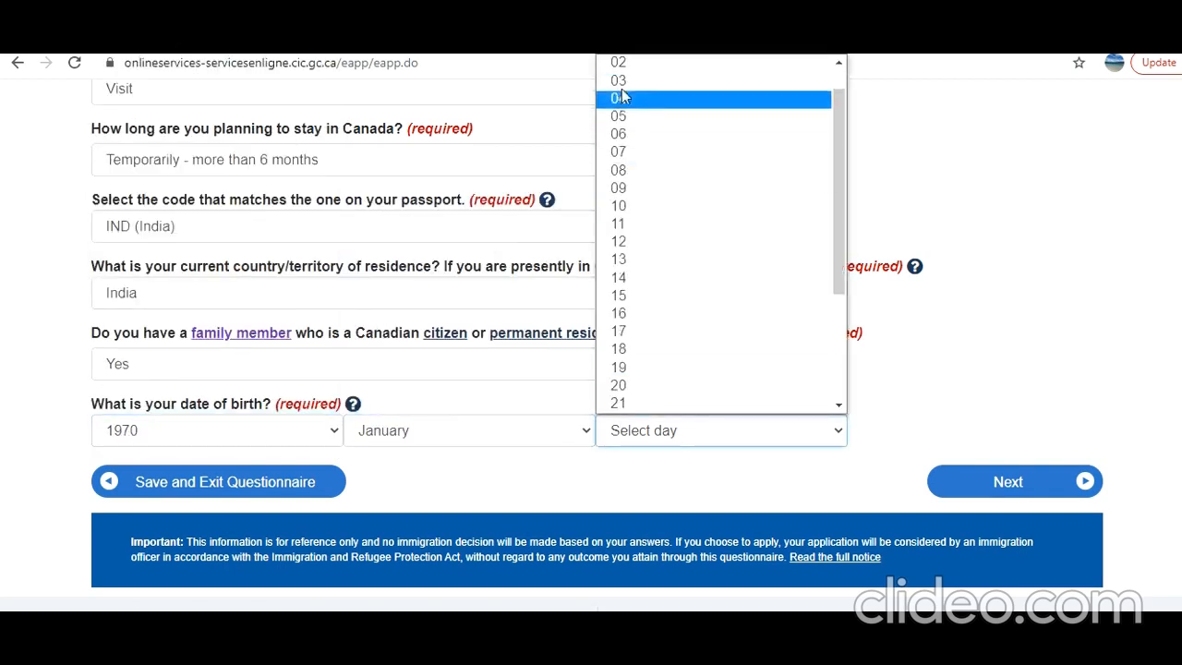
{"action": "scroll", "coordinate": [642, 120], "scroll_direction": "up", "scroll_amount": 1}
{"action": "left_click", "coordinate": [640, 82]}
{"action": "left_click", "coordinate": [1007, 481]}
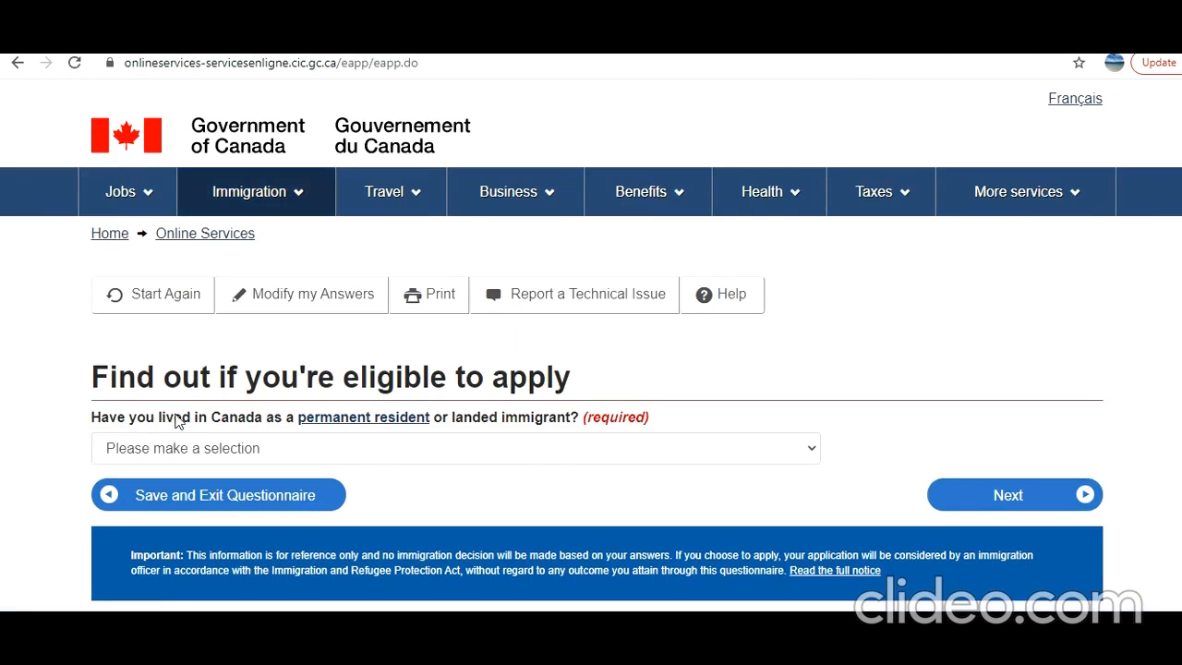
Answer No to prior Canadian residence and No to the USCIS question
{"action": "left_click", "coordinate": [390, 450]}
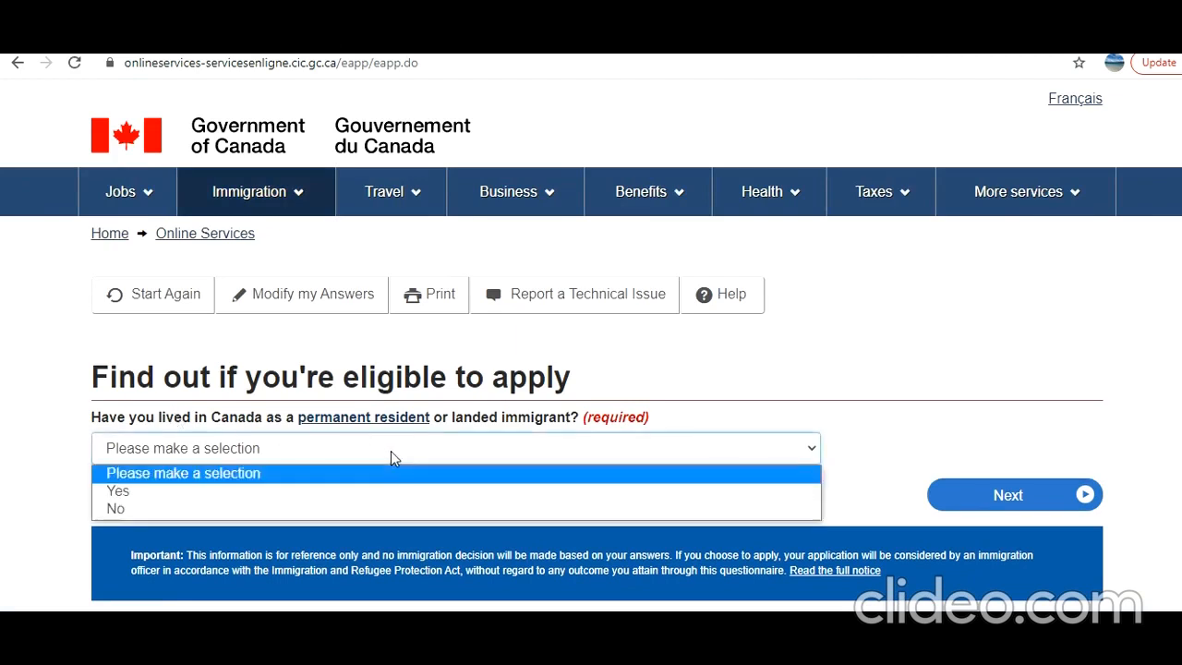
{"action": "left_click", "coordinate": [371, 509]}
{"action": "left_click", "coordinate": [1037, 504]}
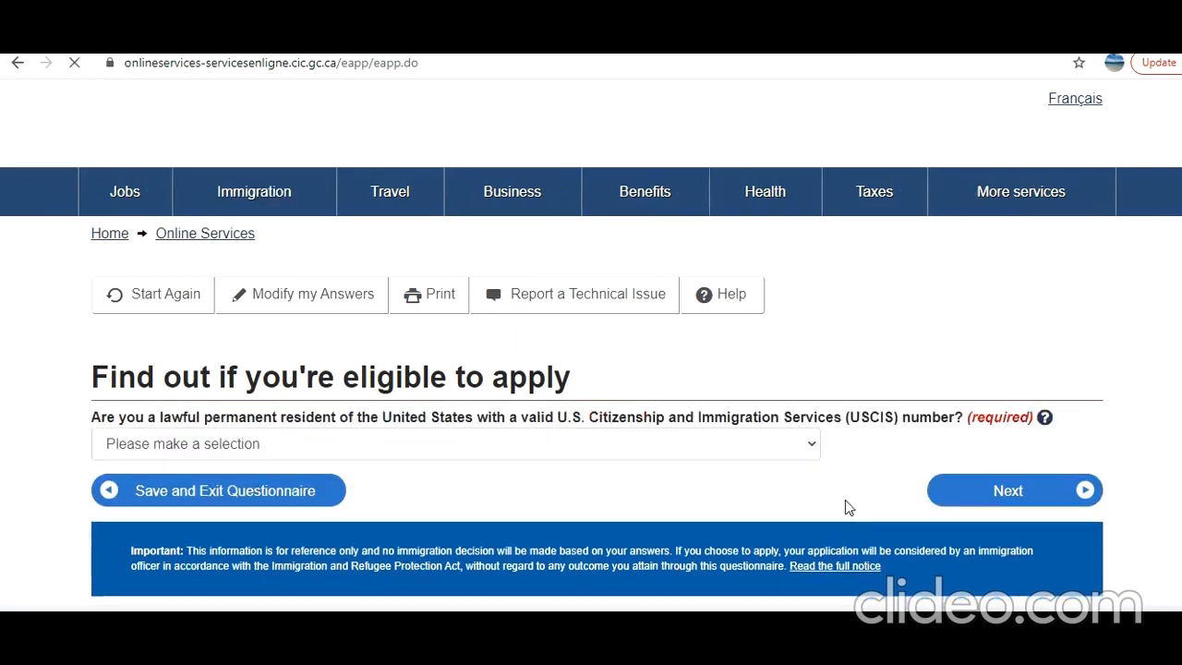
{"action": "left_click", "coordinate": [639, 447]}
{"action": "left_click", "coordinate": [634, 523]}
{"action": "left_click", "coordinate": [645, 450]}
{"action": "left_click", "coordinate": [626, 507]}
{"action": "left_click", "coordinate": [988, 498]}
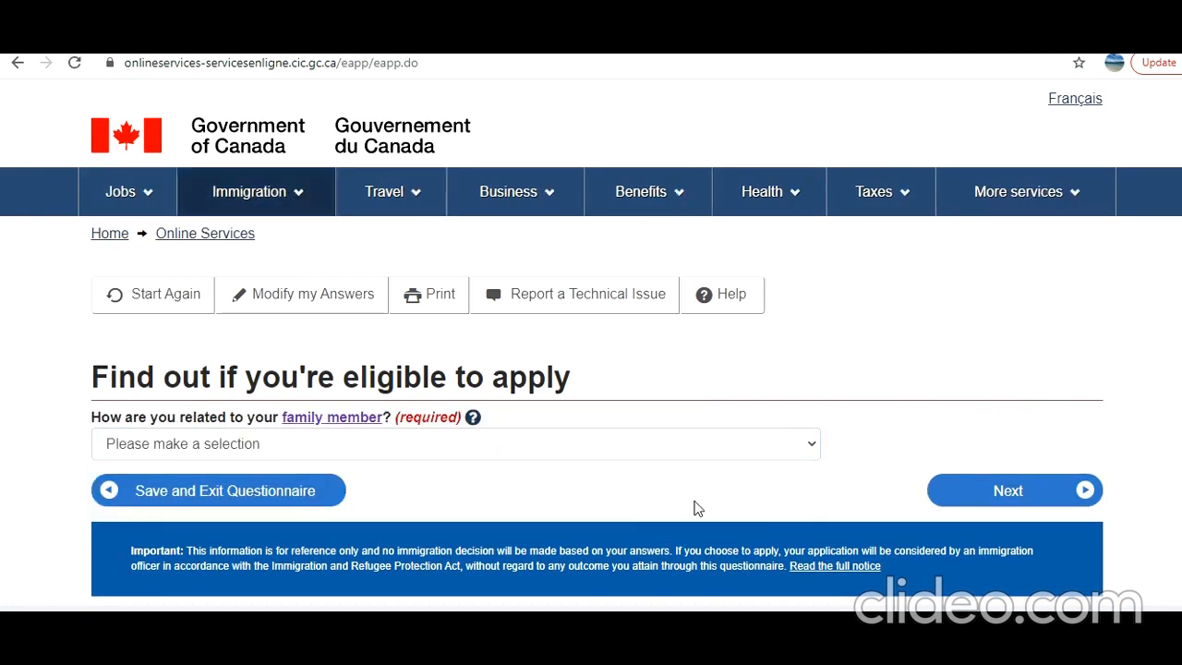
Choose Child/grandchild, marital status Married and destination Ontario, then submit for results
{"action": "left_click", "coordinate": [531, 454]}
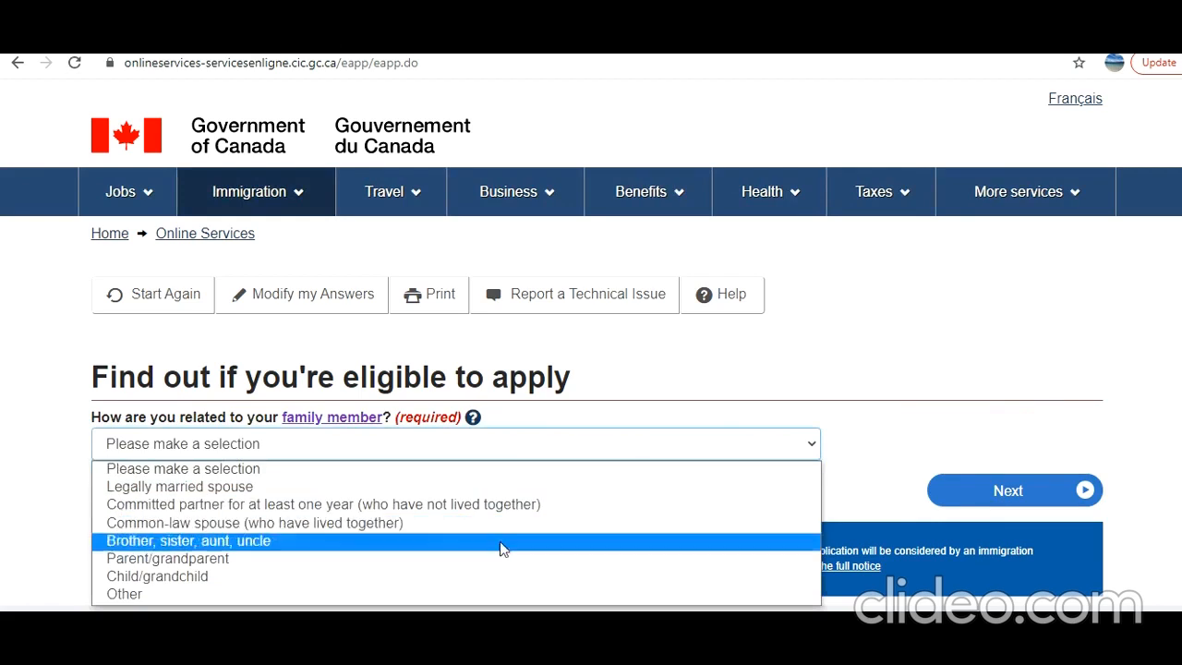
{"action": "left_click", "coordinate": [498, 575]}
{"action": "left_click", "coordinate": [1018, 495]}
{"action": "scroll", "coordinate": [766, 471], "scroll_direction": "down", "scroll_amount": 2}
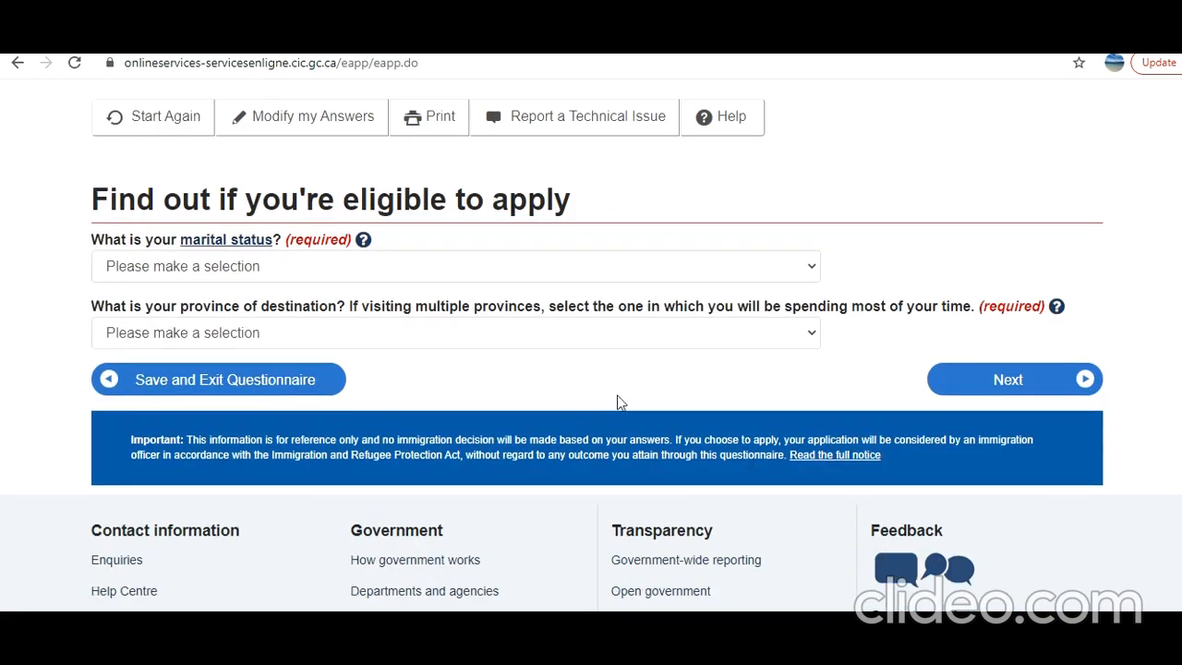
{"action": "left_click", "coordinate": [583, 275]}
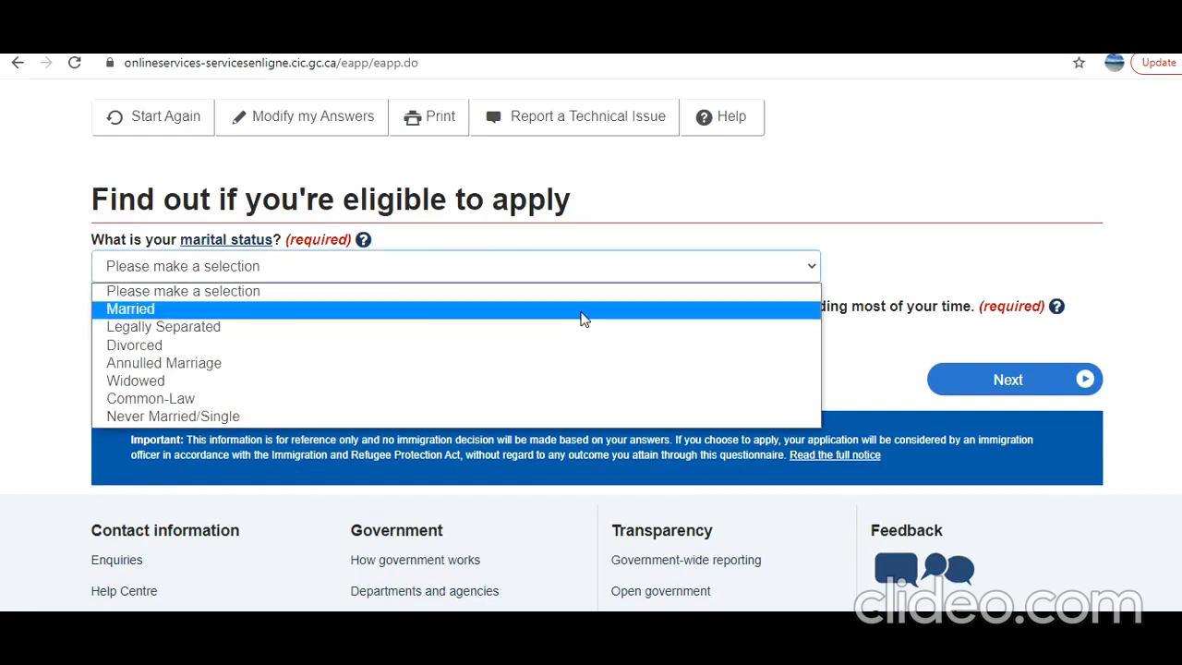
{"action": "left_click", "coordinate": [584, 314]}
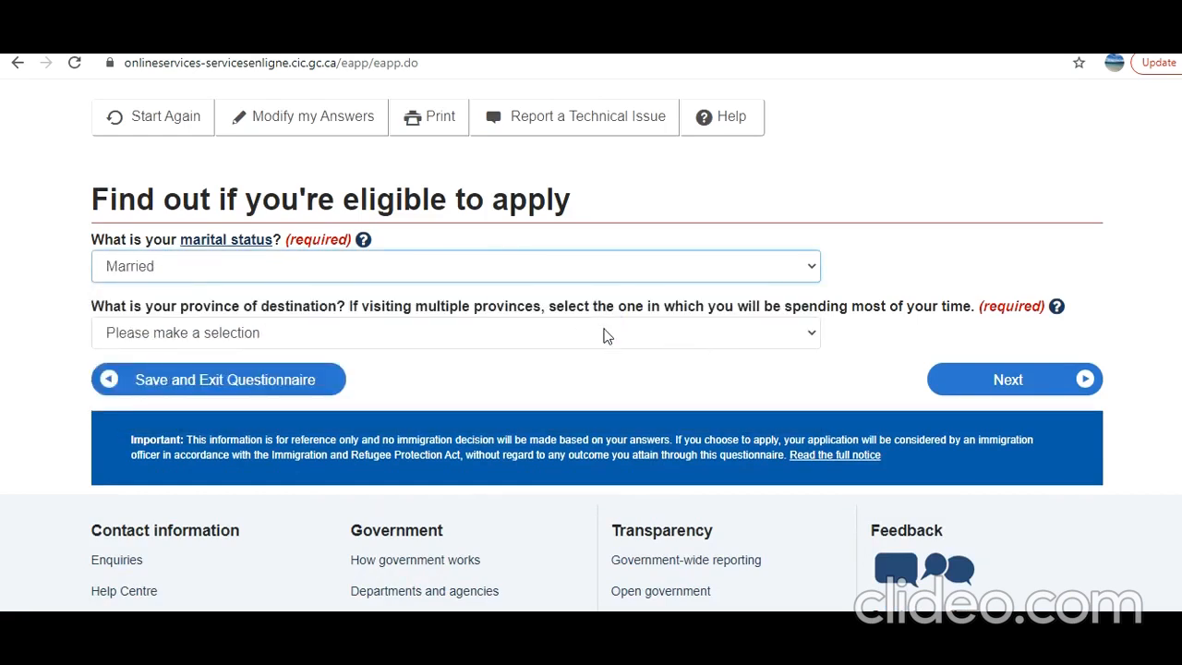
{"action": "left_click", "coordinate": [606, 336]}
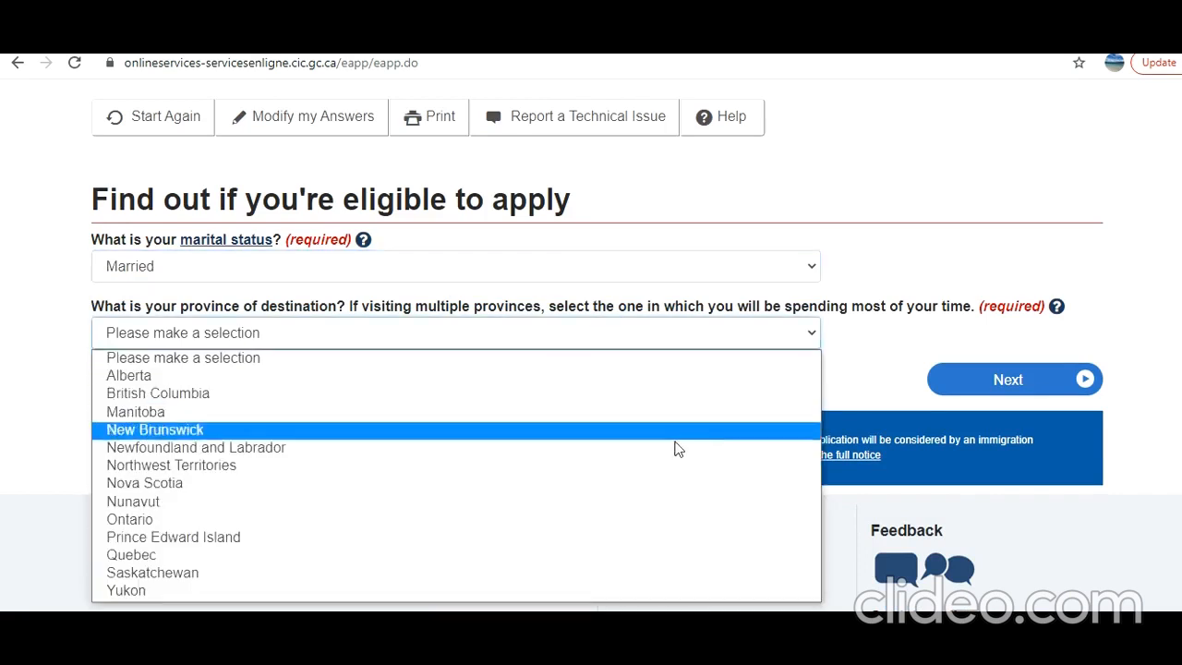
{"action": "left_click", "coordinate": [572, 531]}
{"action": "left_click", "coordinate": [1000, 382]}
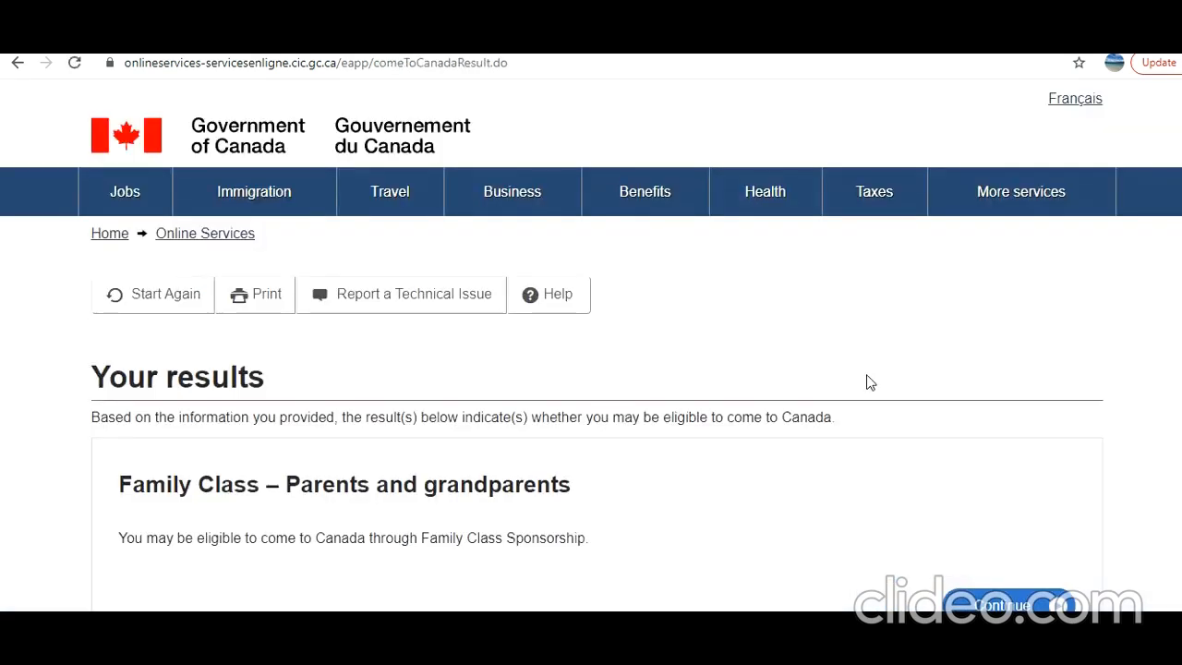
Continue with the Visitor visa – over 6 months result and start the checklist questions
{"action": "scroll", "coordinate": [868, 381], "scroll_direction": "down", "scroll_amount": 2}
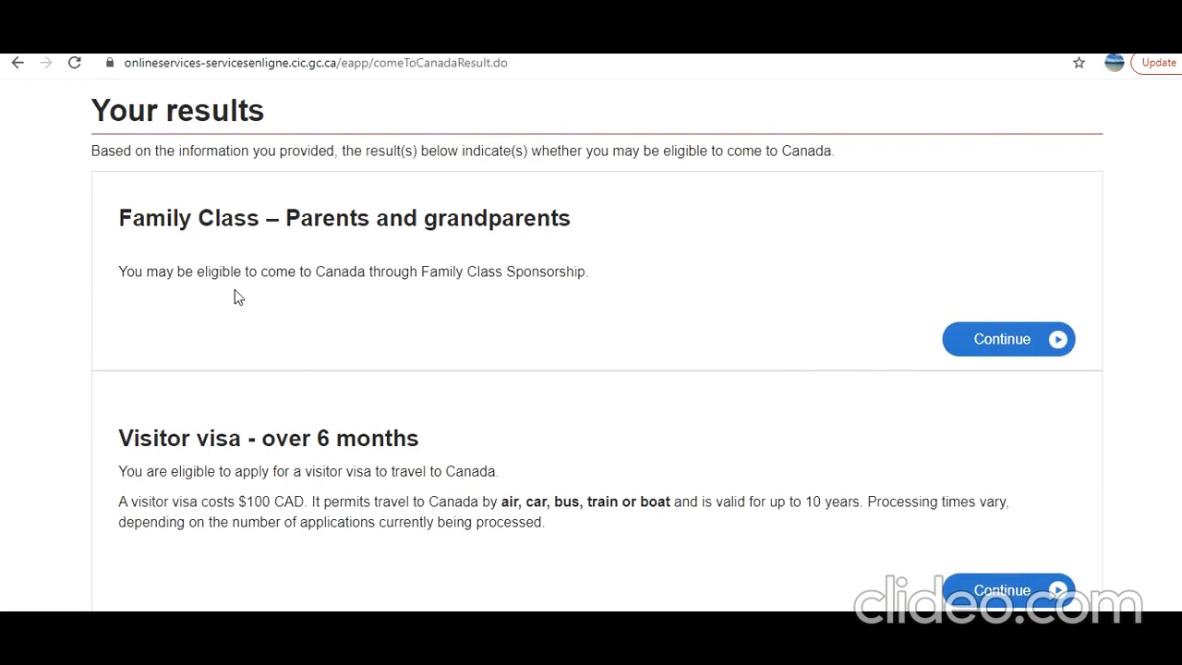
{"action": "scroll", "coordinate": [310, 314], "scroll_direction": "down", "scroll_amount": 2}
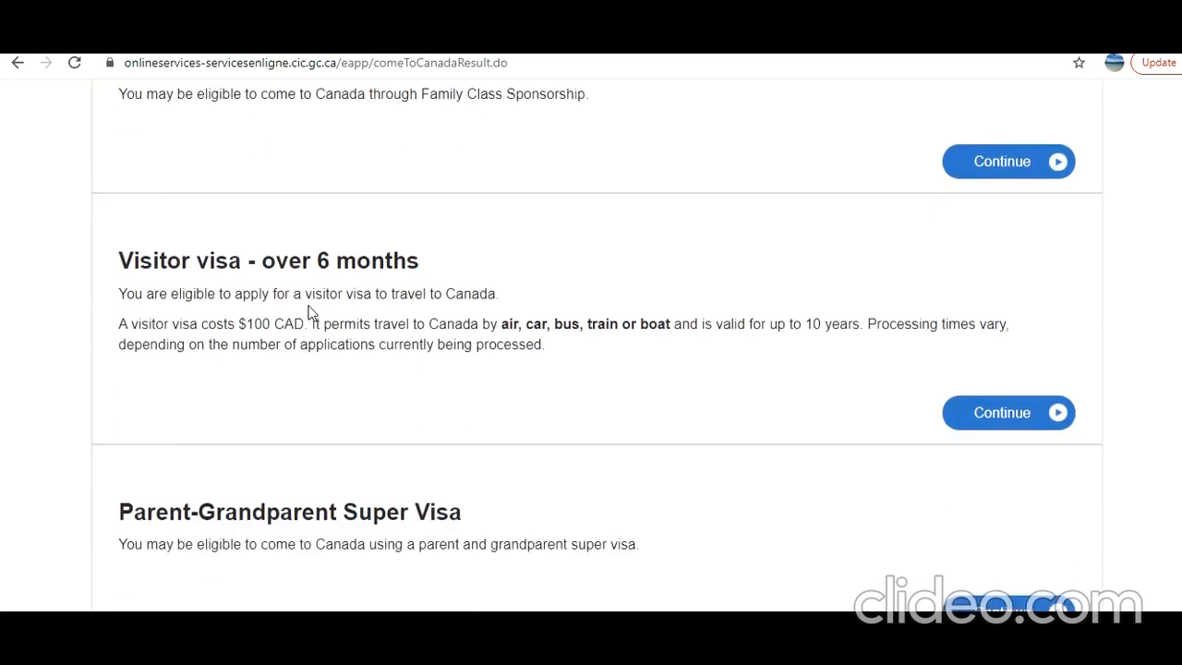
{"action": "scroll", "coordinate": [310, 314], "scroll_direction": "down", "scroll_amount": 2}
{"action": "scroll", "coordinate": [310, 313], "scroll_direction": "up", "scroll_amount": 4}
{"action": "scroll", "coordinate": [310, 314], "scroll_direction": "down", "scroll_amount": 4}
{"action": "scroll", "coordinate": [311, 314], "scroll_direction": "up", "scroll_amount": 3}
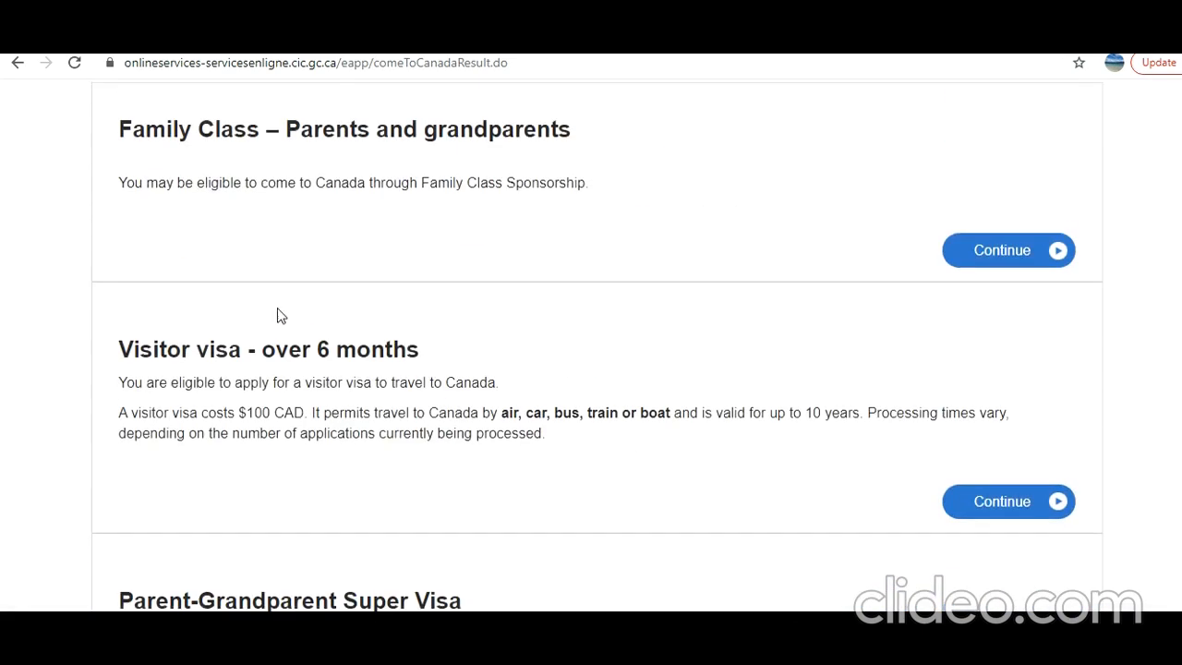
{"action": "left_click_drag", "start_coordinate": [139, 356], "coordinate": [372, 360]}
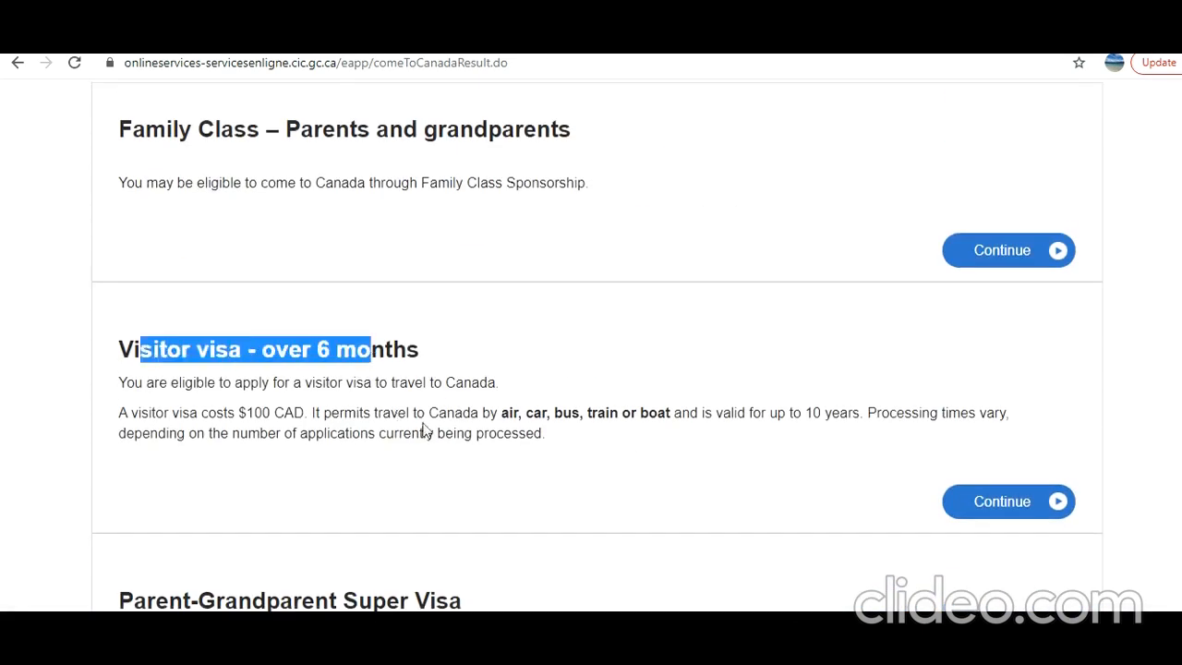
{"action": "left_click", "coordinate": [1003, 501]}
{"action": "scroll", "coordinate": [855, 480], "scroll_direction": "down", "scroll_amount": 3}
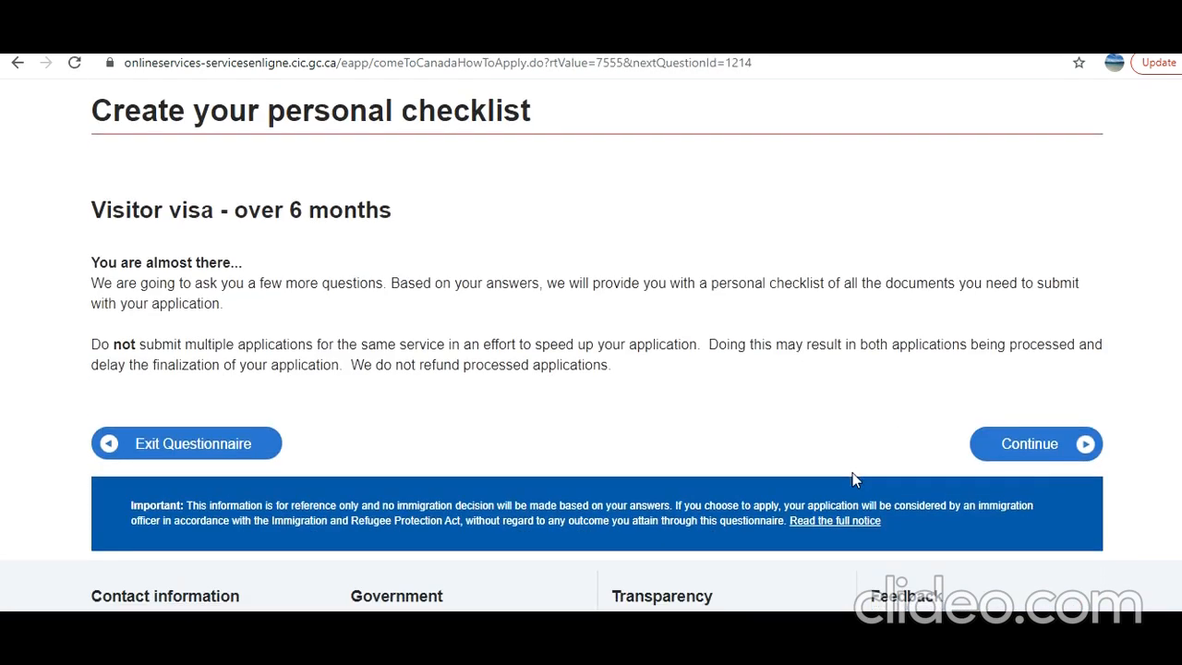
{"action": "left_click", "coordinate": [1041, 458]}
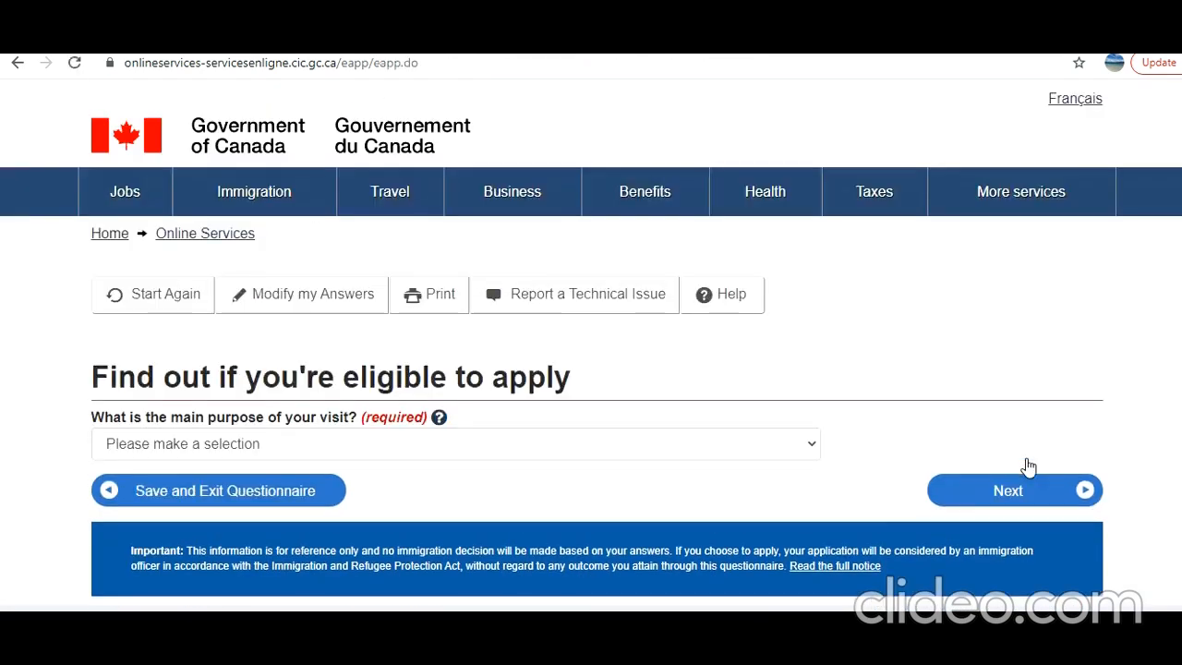
Pick the main purpose of the visit and continue
{"action": "scroll", "coordinate": [817, 432], "scroll_direction": "down", "scroll_amount": 1}
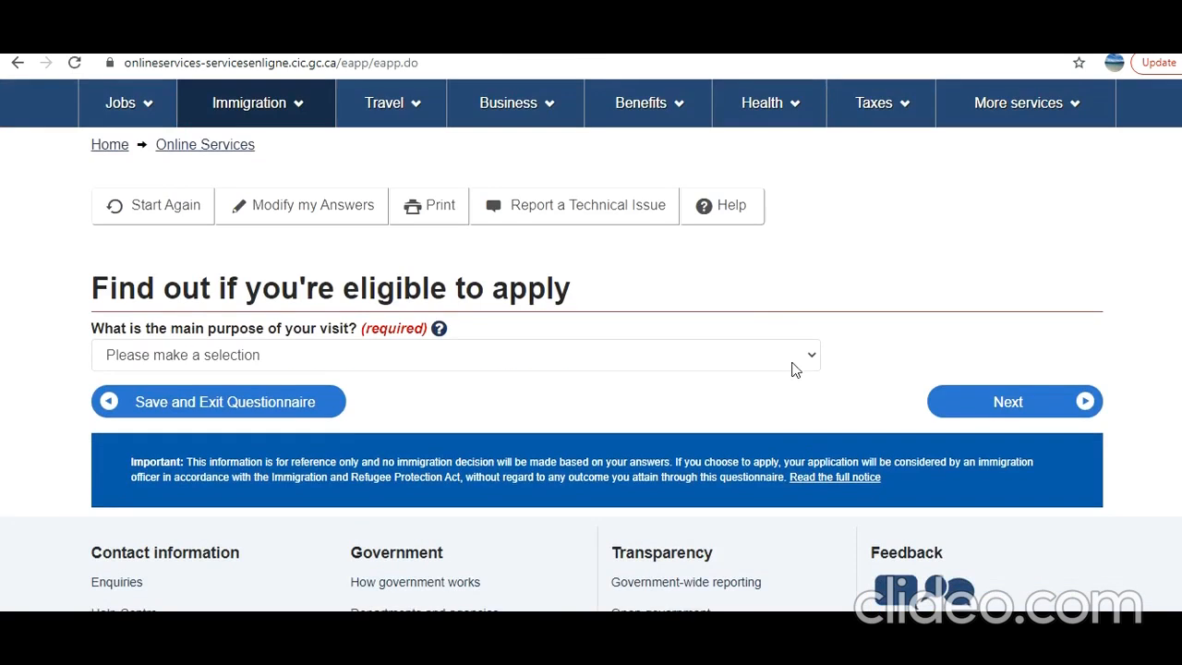
{"action": "left_click", "coordinate": [801, 362]}
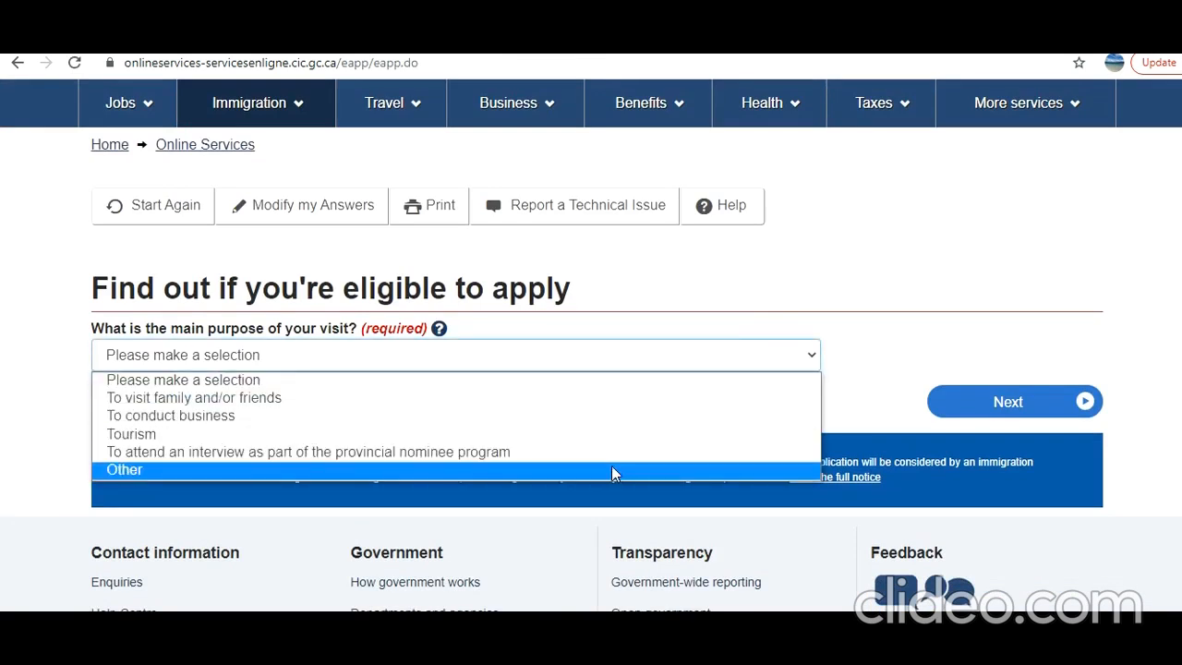
{"action": "left_click", "coordinate": [611, 471]}
{"action": "left_click", "coordinate": [1001, 404]}
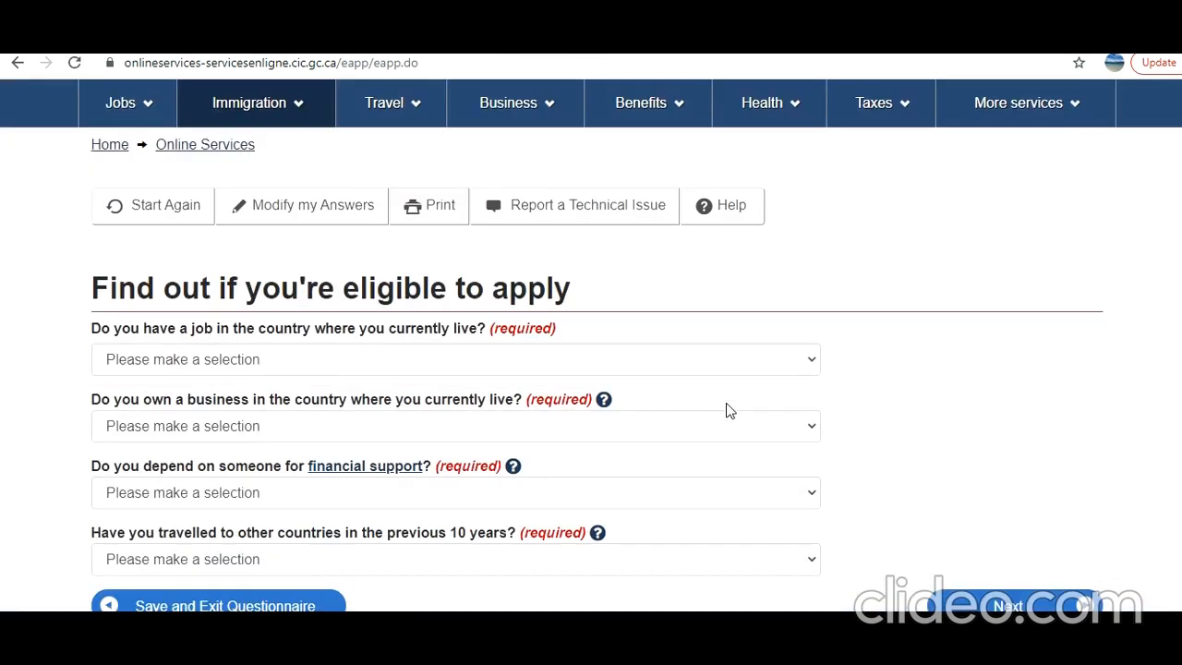
Answer job Yes, business No, financial support No, travel in 10 years No, and submit
{"action": "scroll", "coordinate": [651, 386], "scroll_direction": "down", "scroll_amount": 2}
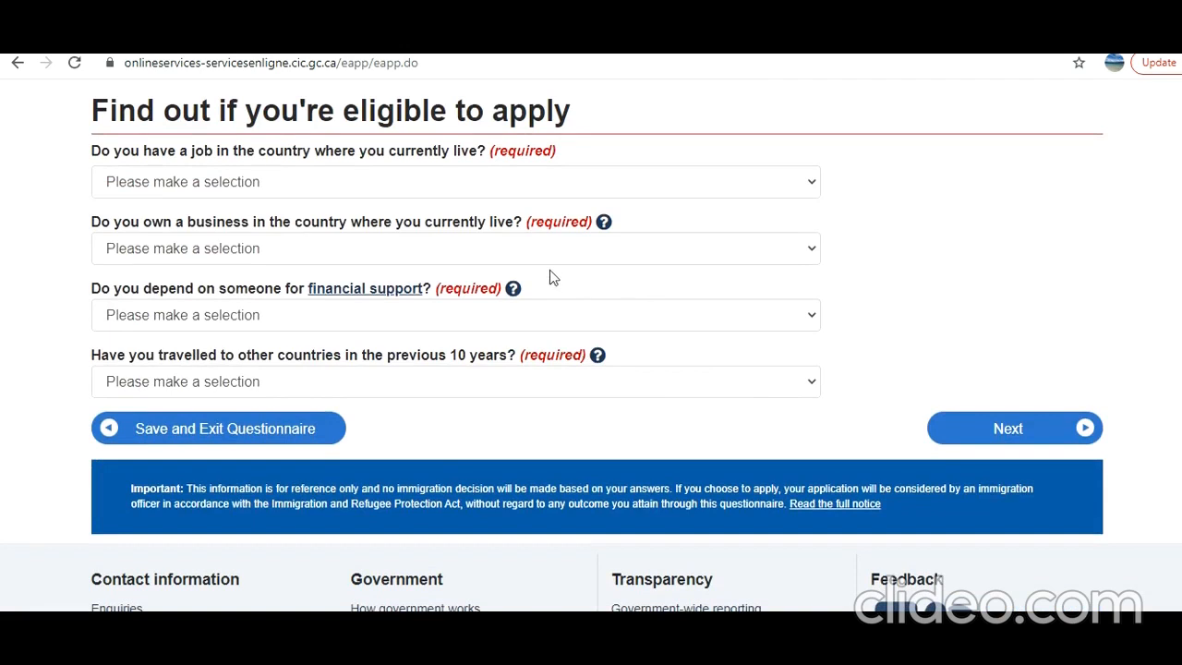
{"action": "left_click", "coordinate": [581, 190]}
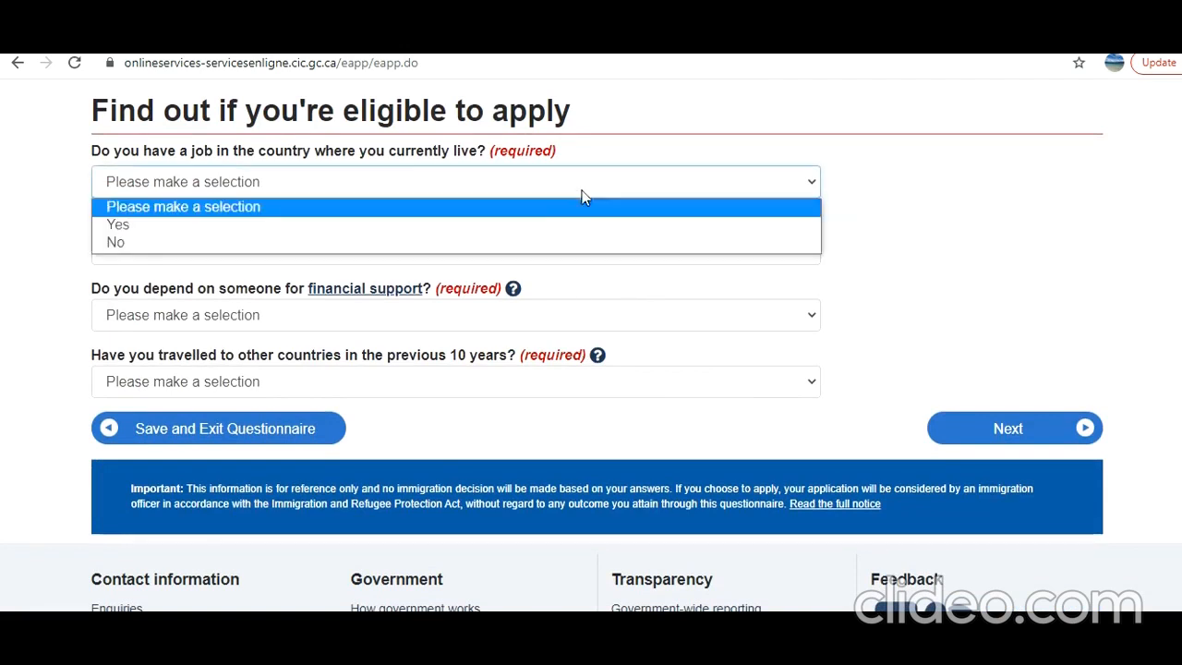
{"action": "left_click", "coordinate": [554, 226]}
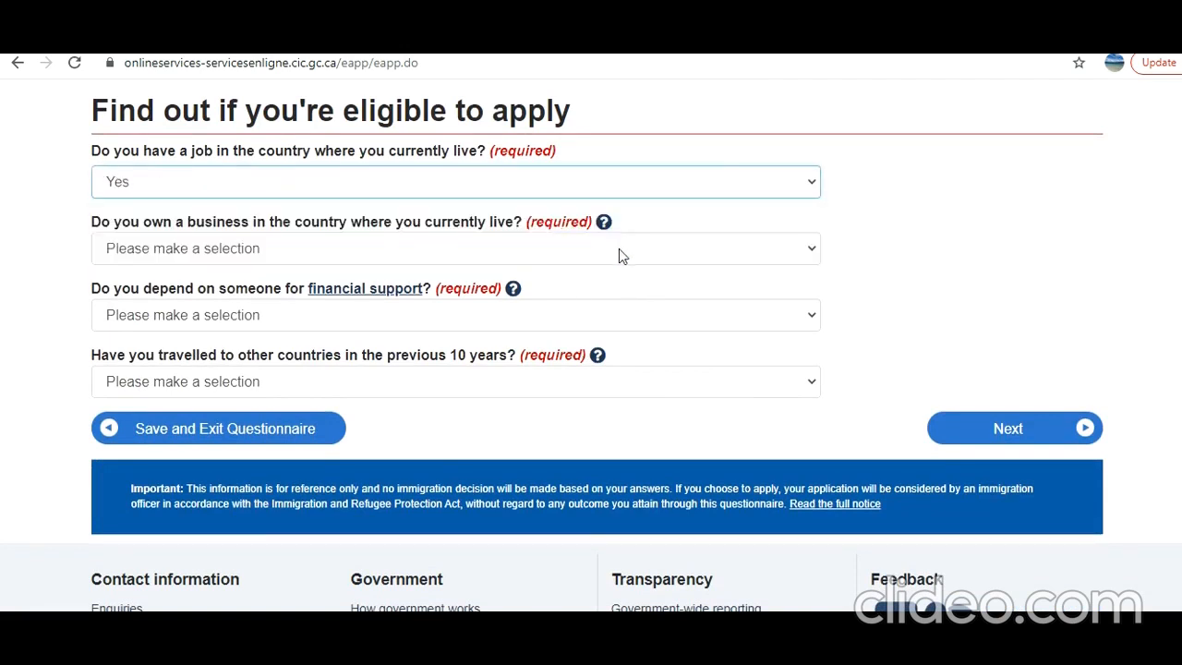
{"action": "left_click", "coordinate": [571, 257]}
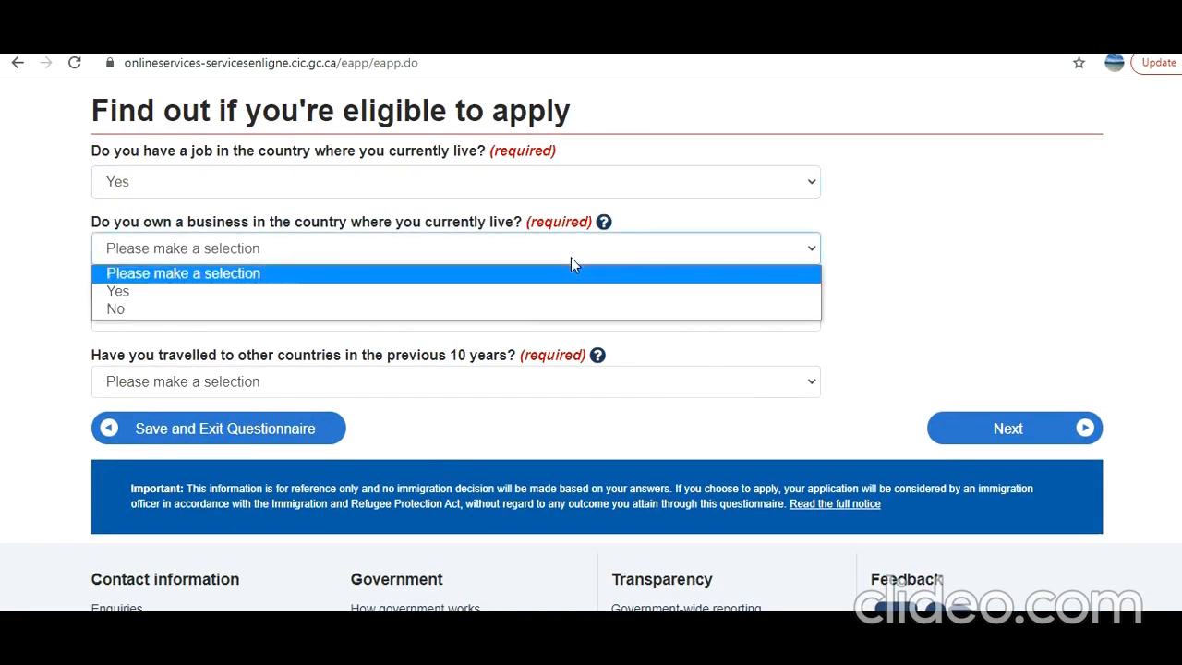
{"action": "left_click", "coordinate": [524, 309]}
{"action": "left_click", "coordinate": [548, 320]}
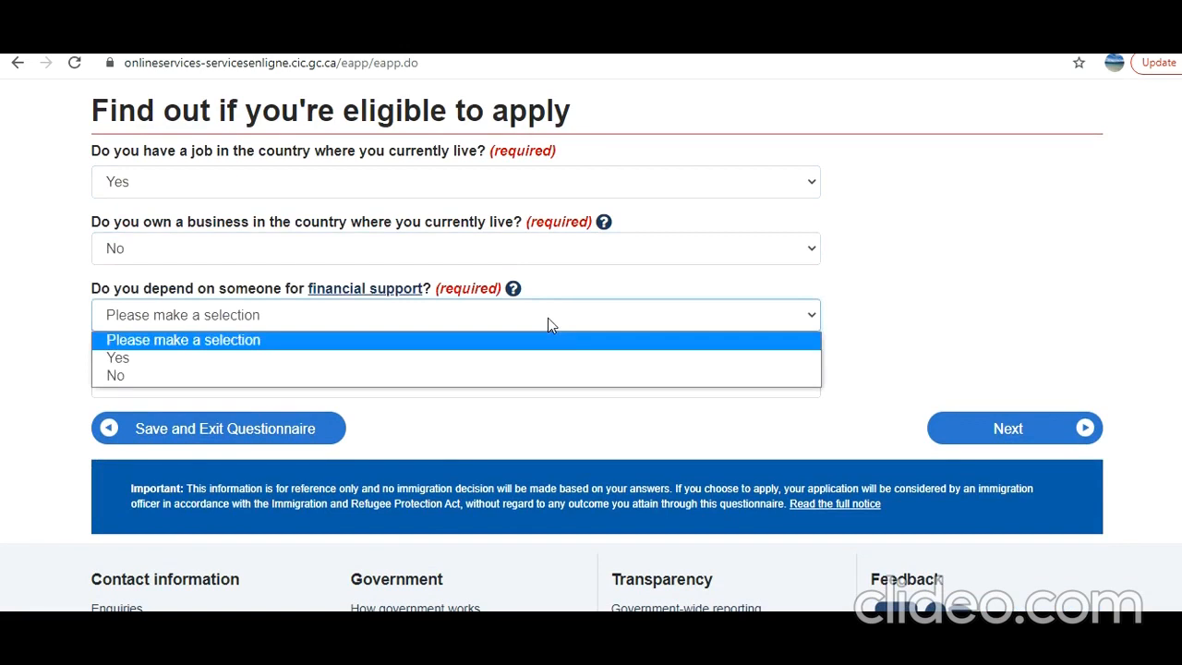
{"action": "left_click", "coordinate": [519, 373]}
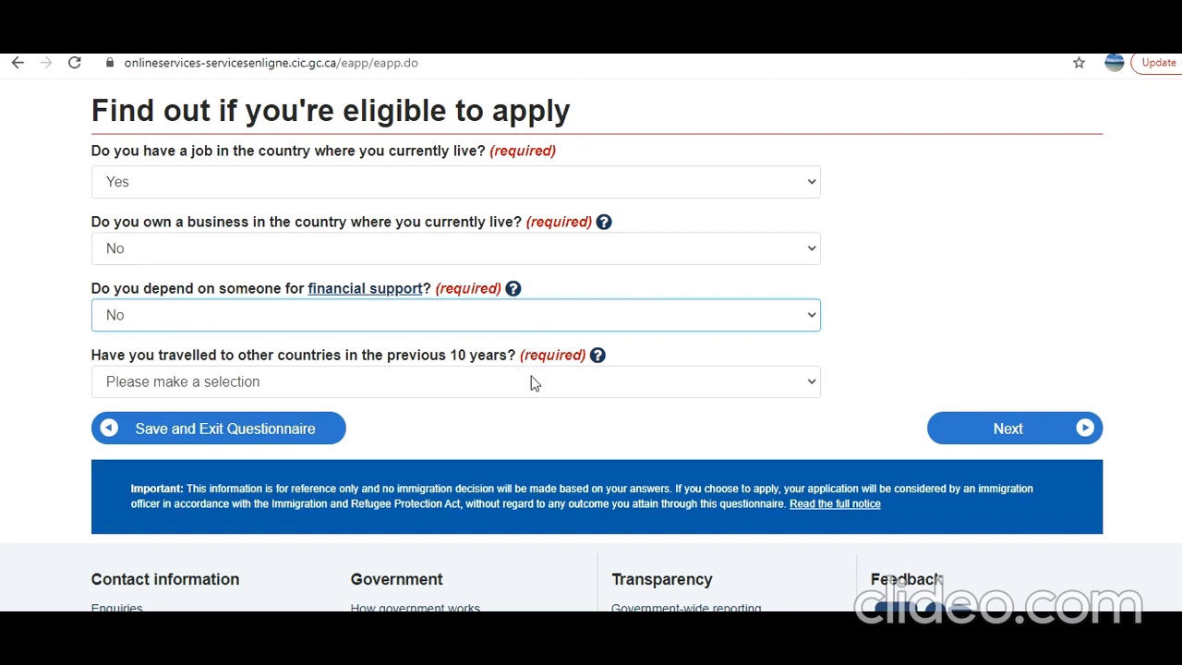
{"action": "left_click", "coordinate": [487, 373]}
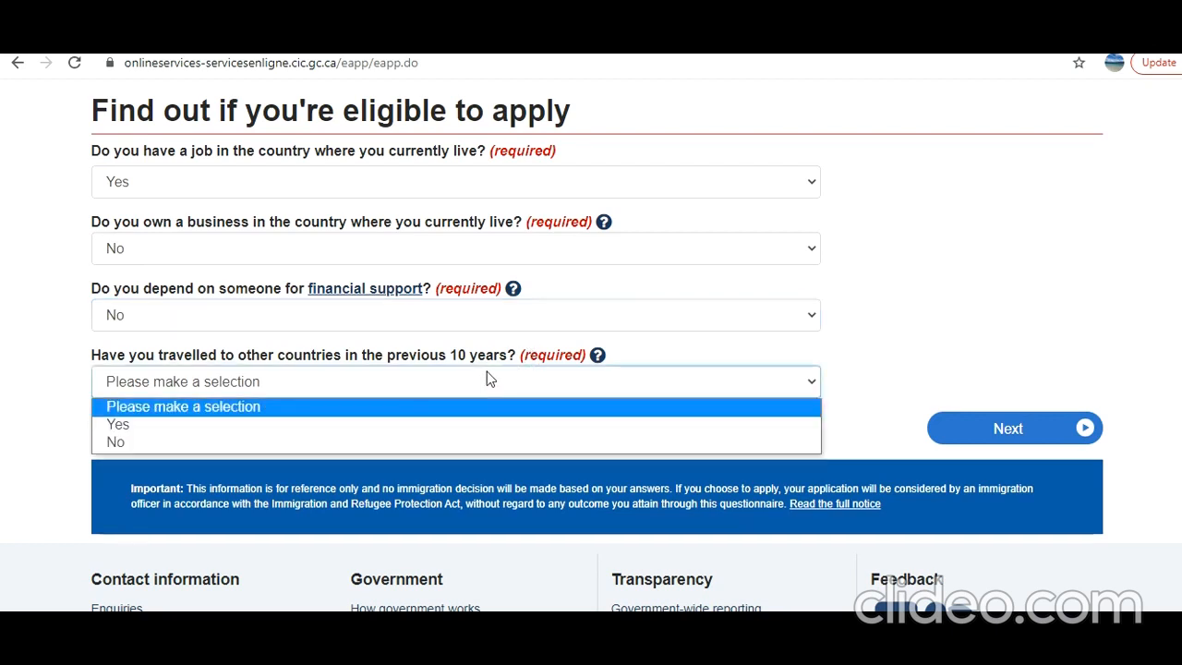
{"action": "left_click", "coordinate": [459, 442]}
{"action": "left_click", "coordinate": [1031, 431]}
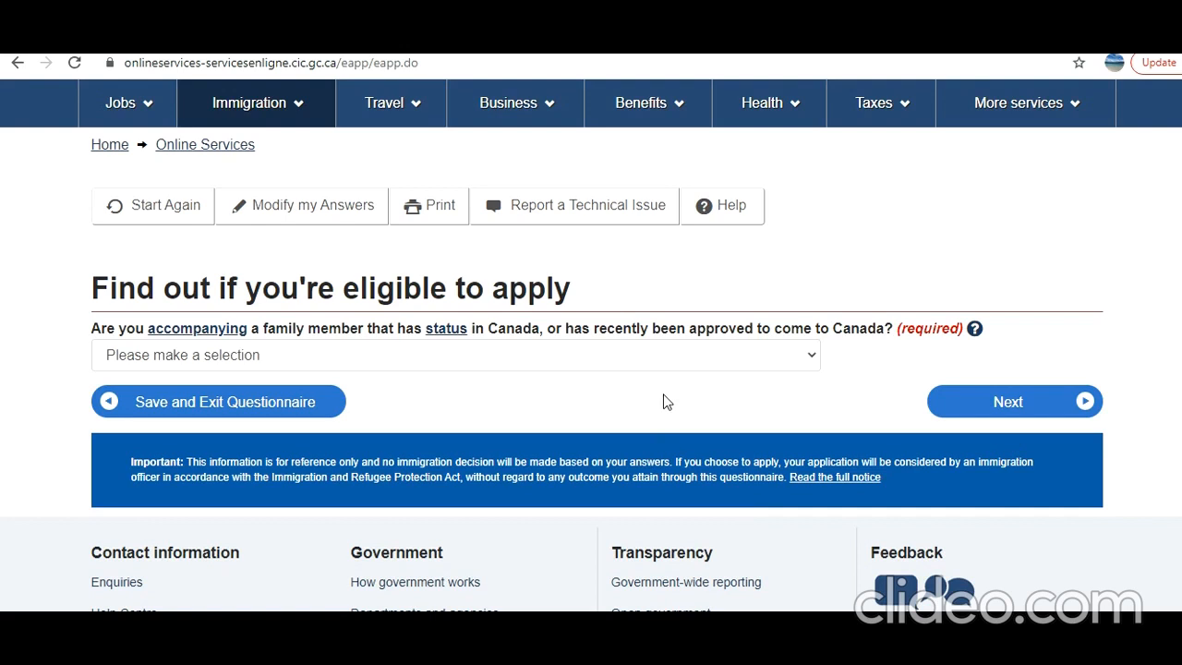
Answer Yes to accompanying a family member and No to any criminal offence
{"action": "left_click", "coordinate": [669, 356]}
{"action": "left_click", "coordinate": [636, 400]}
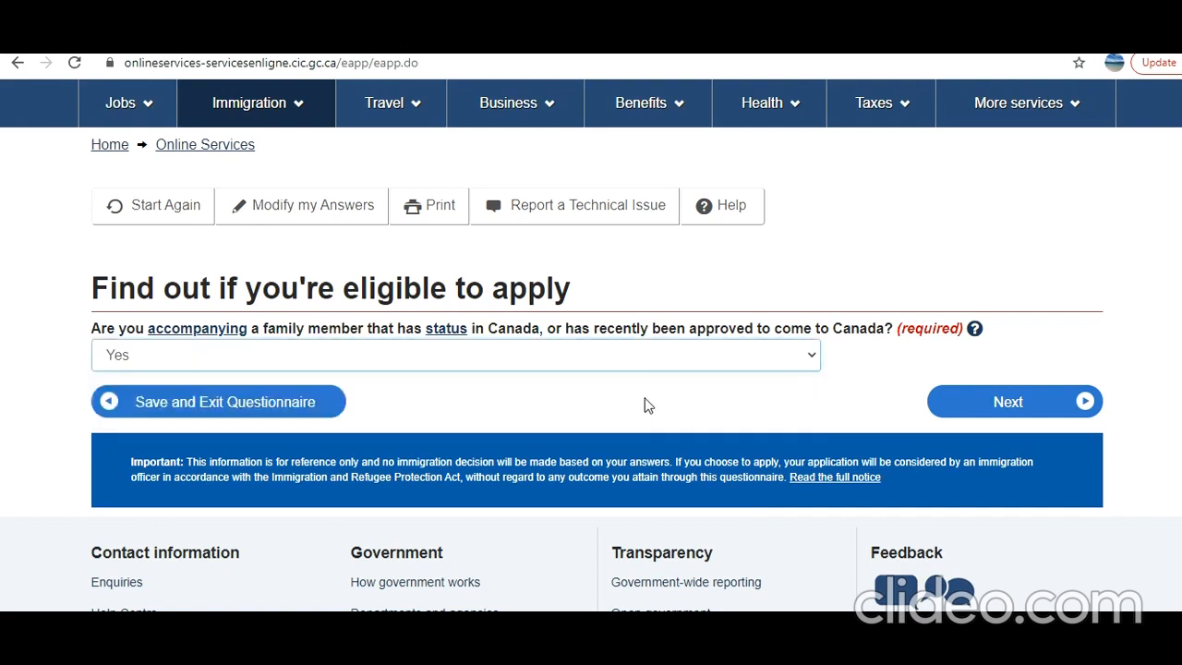
{"action": "left_click", "coordinate": [986, 406]}
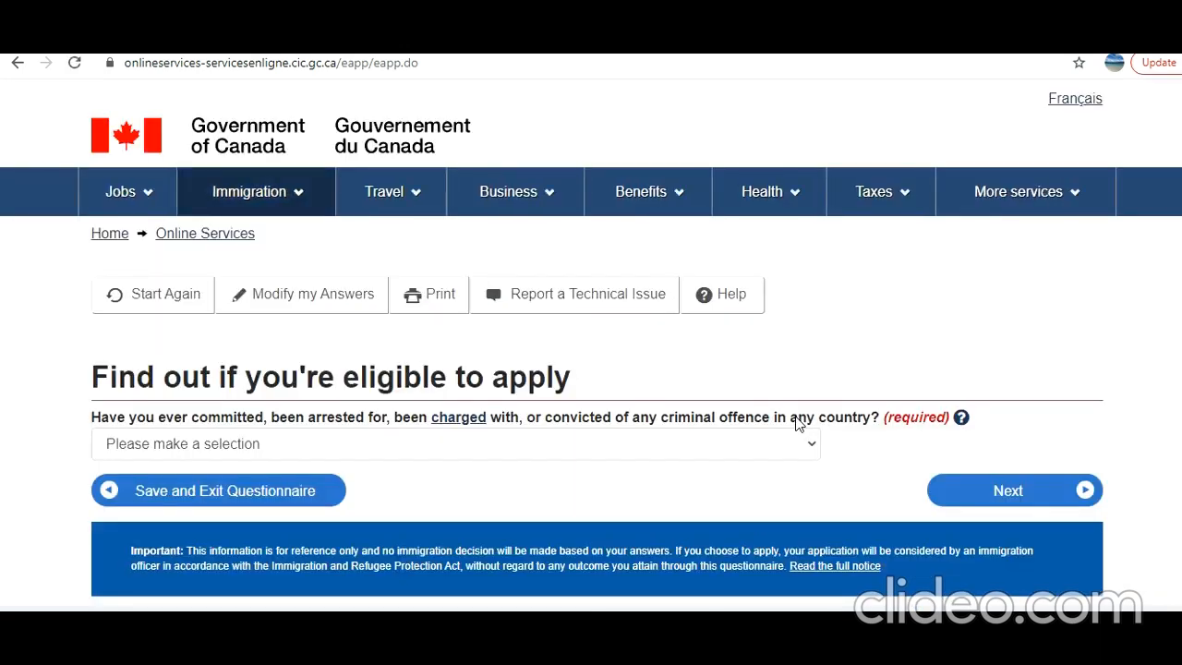
{"action": "scroll", "coordinate": [795, 422], "scroll_direction": "down", "scroll_amount": 1}
{"action": "left_click", "coordinate": [711, 356]}
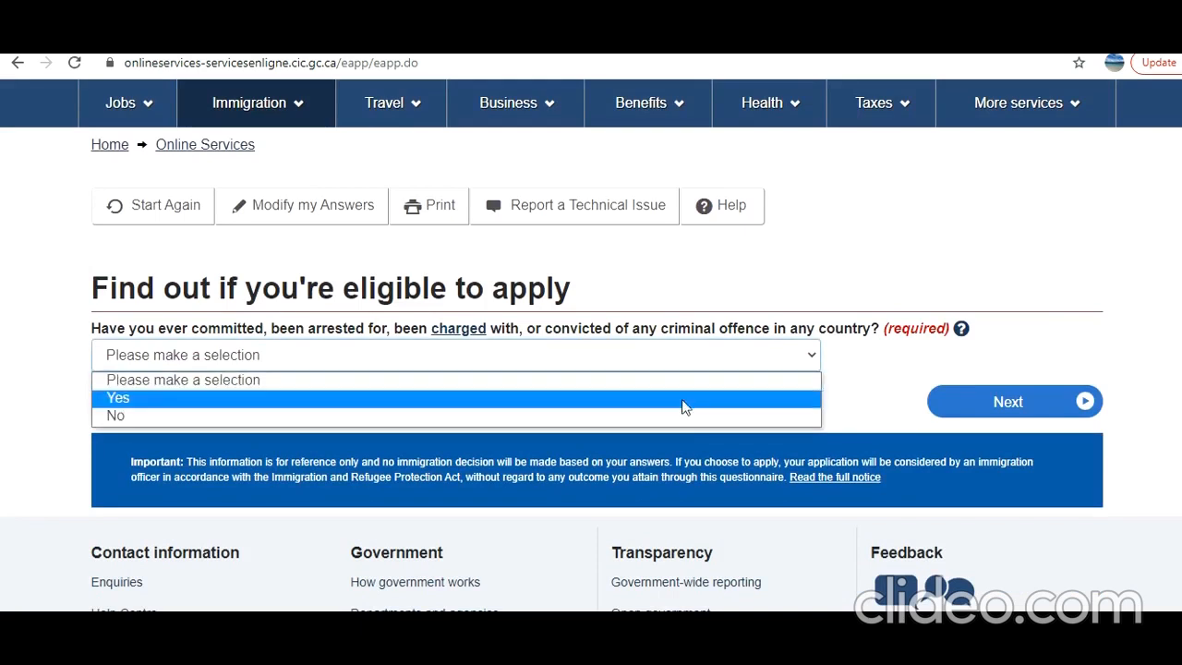
{"action": "left_click", "coordinate": [682, 416]}
{"action": "left_click", "coordinate": [1014, 403]}
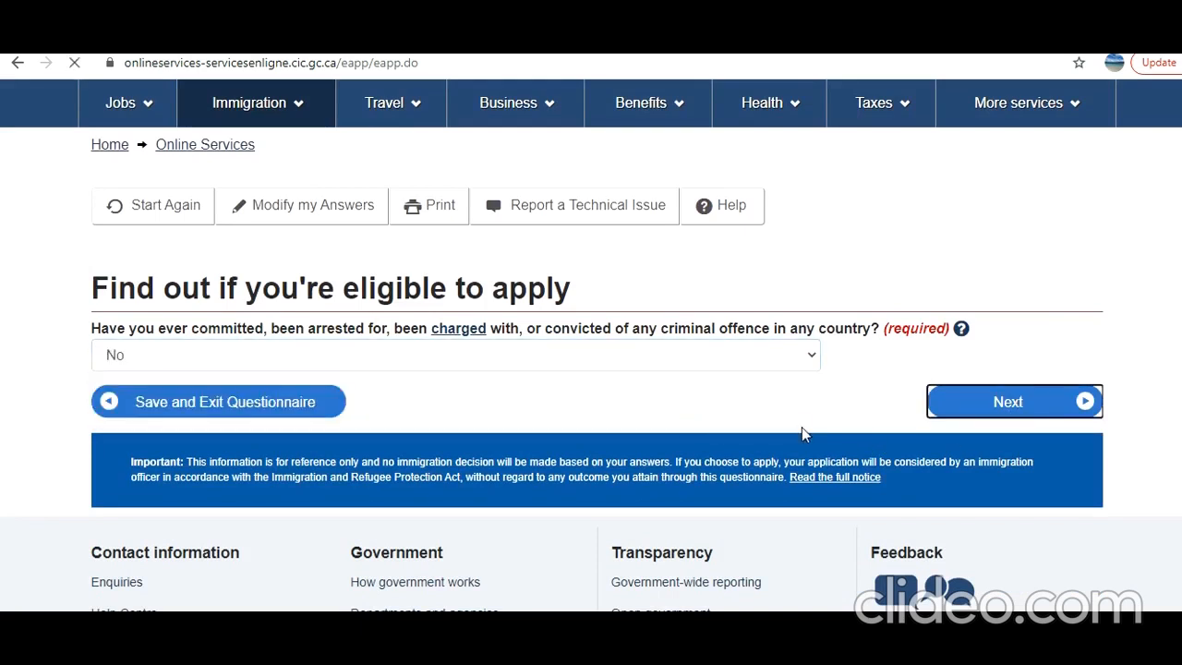
Answer No to a recent medical exam and No to applying for a family member
{"action": "scroll", "coordinate": [754, 424], "scroll_direction": "down", "scroll_amount": 2}
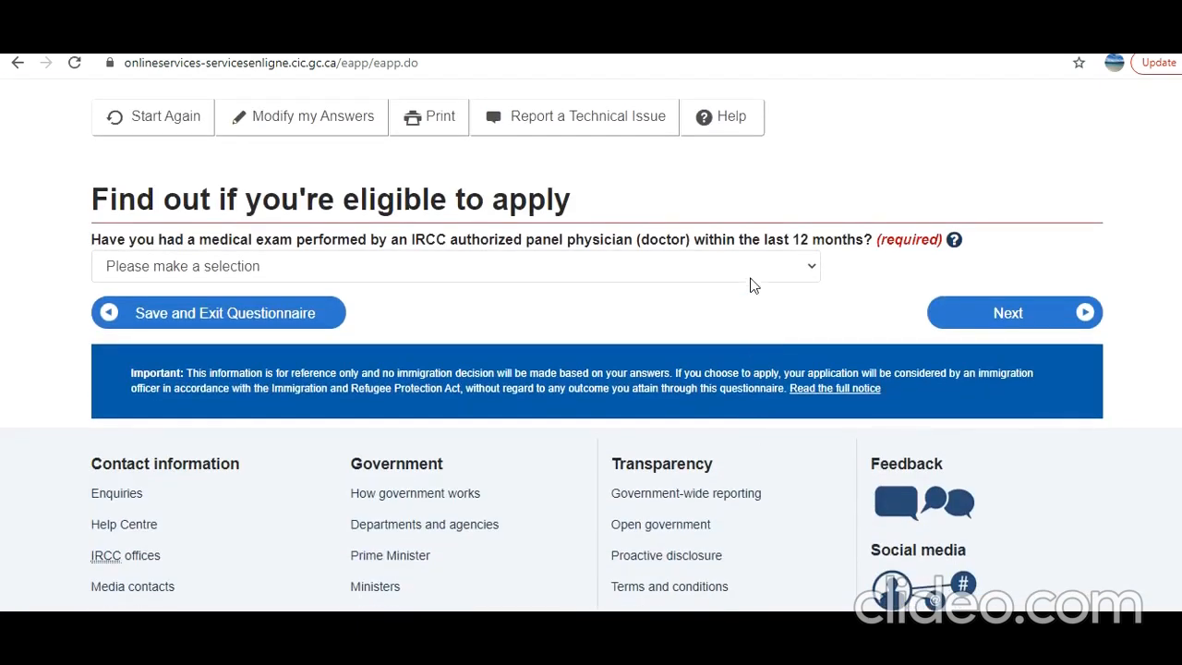
{"action": "left_click", "coordinate": [751, 274]}
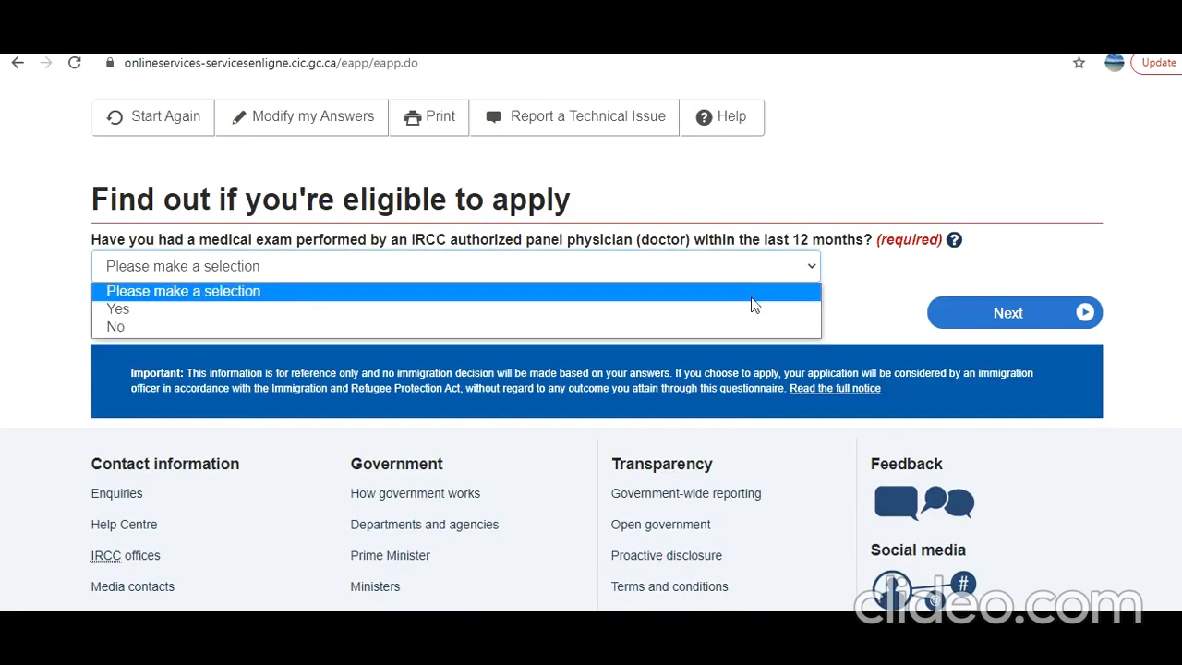
{"action": "left_click", "coordinate": [752, 327]}
{"action": "left_click", "coordinate": [1010, 313]}
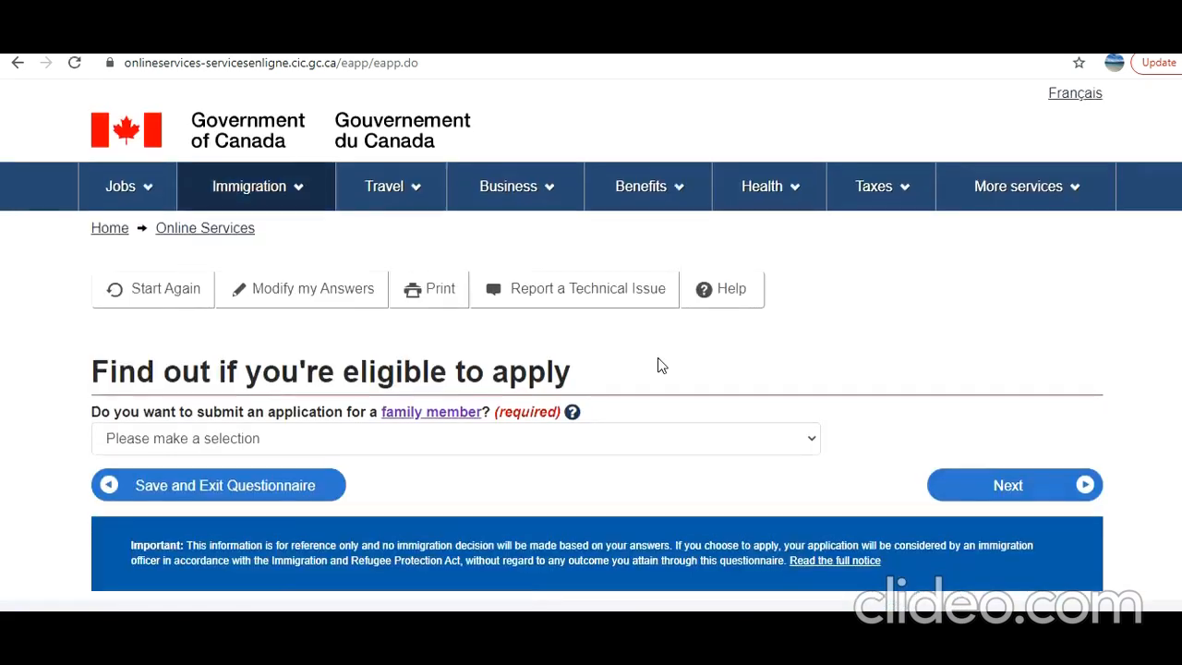
{"action": "scroll", "coordinate": [650, 362], "scroll_direction": "down", "scroll_amount": 1}
{"action": "left_click", "coordinate": [633, 354]}
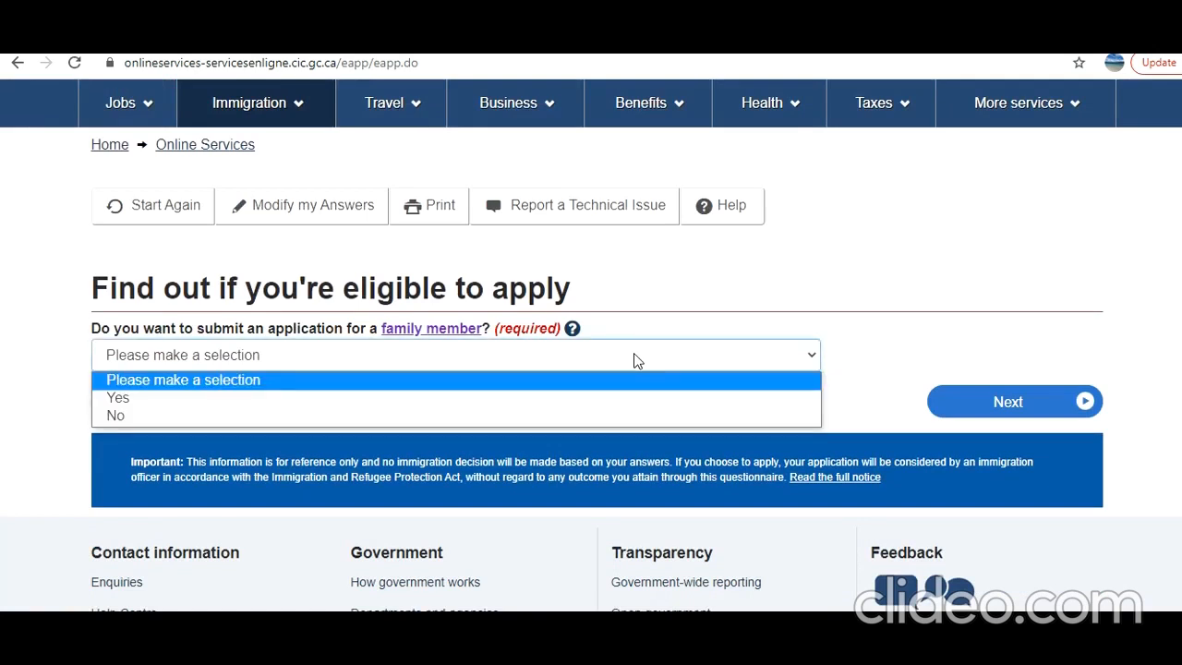
{"action": "left_click", "coordinate": [622, 416]}
{"action": "left_click", "coordinate": [965, 409]}
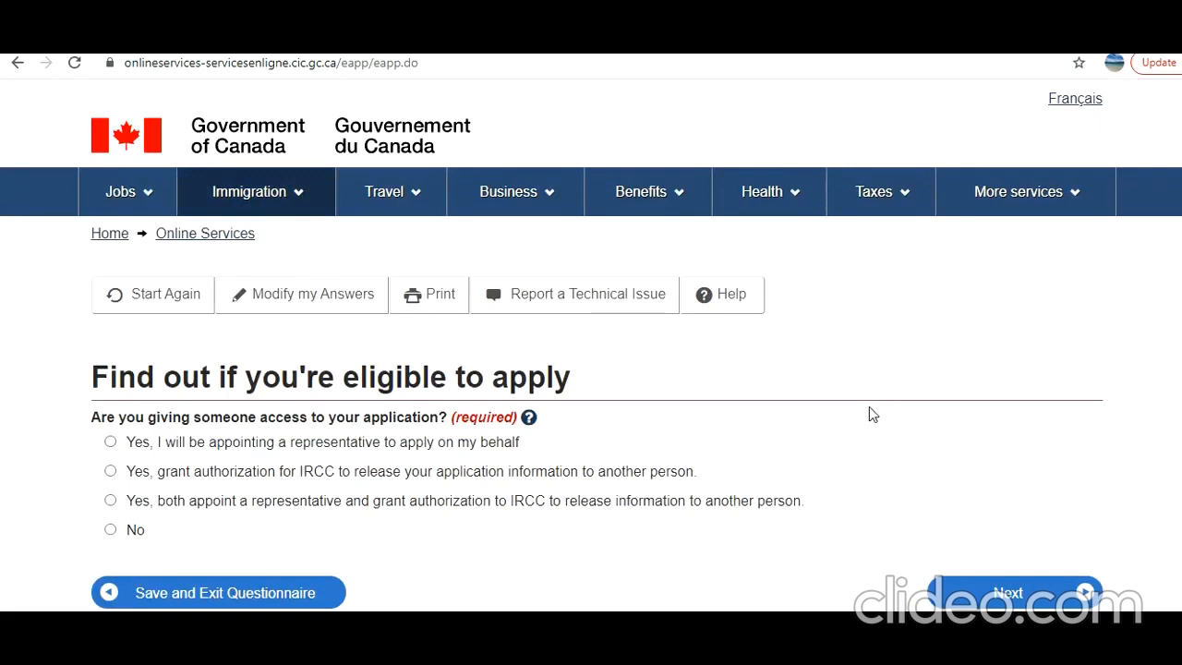
Answer No to giving someone access and No to previous biometrics
{"action": "scroll", "coordinate": [840, 406], "scroll_direction": "down", "scroll_amount": 2}
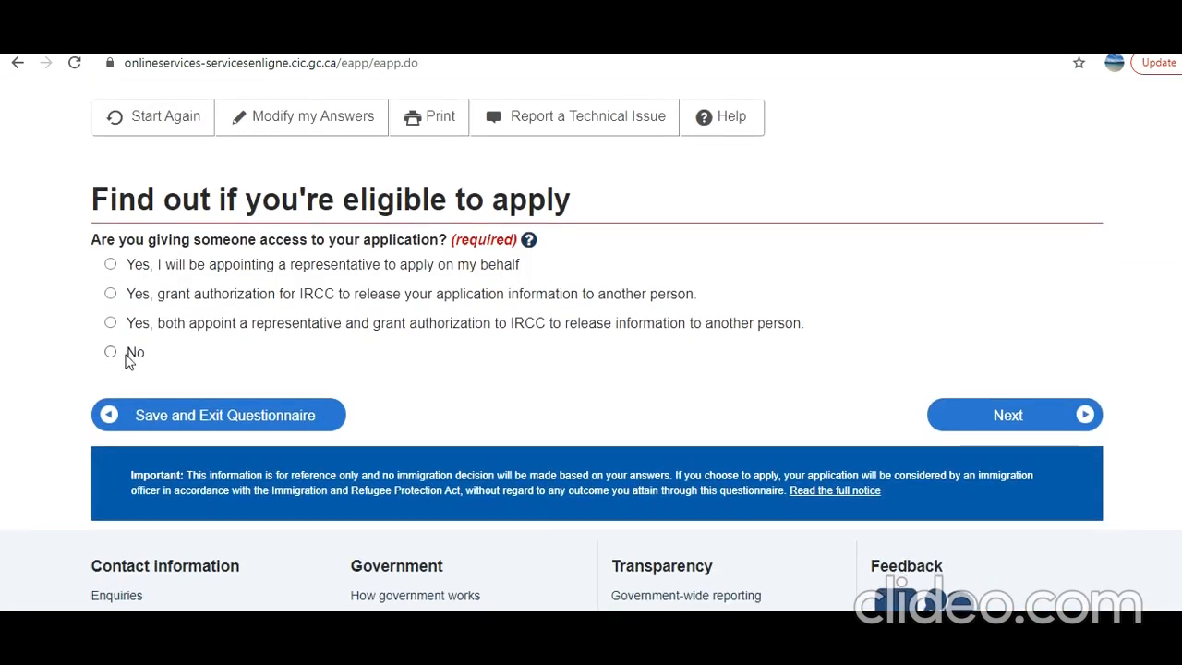
{"action": "left_click", "coordinate": [110, 352]}
{"action": "left_click", "coordinate": [978, 417]}
{"action": "scroll", "coordinate": [535, 382], "scroll_direction": "down", "scroll_amount": 1}
{"action": "left_click", "coordinate": [546, 361]}
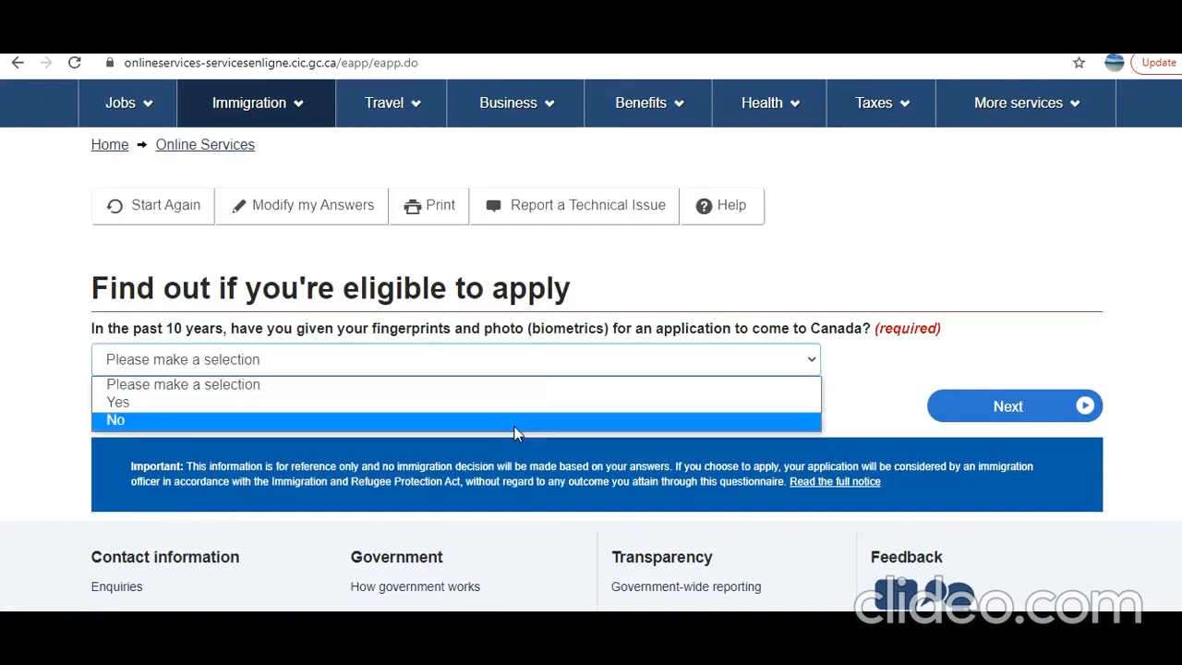
{"action": "left_click", "coordinate": [515, 421]}
{"action": "left_click", "coordinate": [953, 413]}
Choose to pay the application fees and answer Yes to making digital copies
{"action": "scroll", "coordinate": [644, 409], "scroll_direction": "down", "scroll_amount": 1}
{"action": "scroll", "coordinate": [643, 406], "scroll_direction": "down", "scroll_amount": 2}
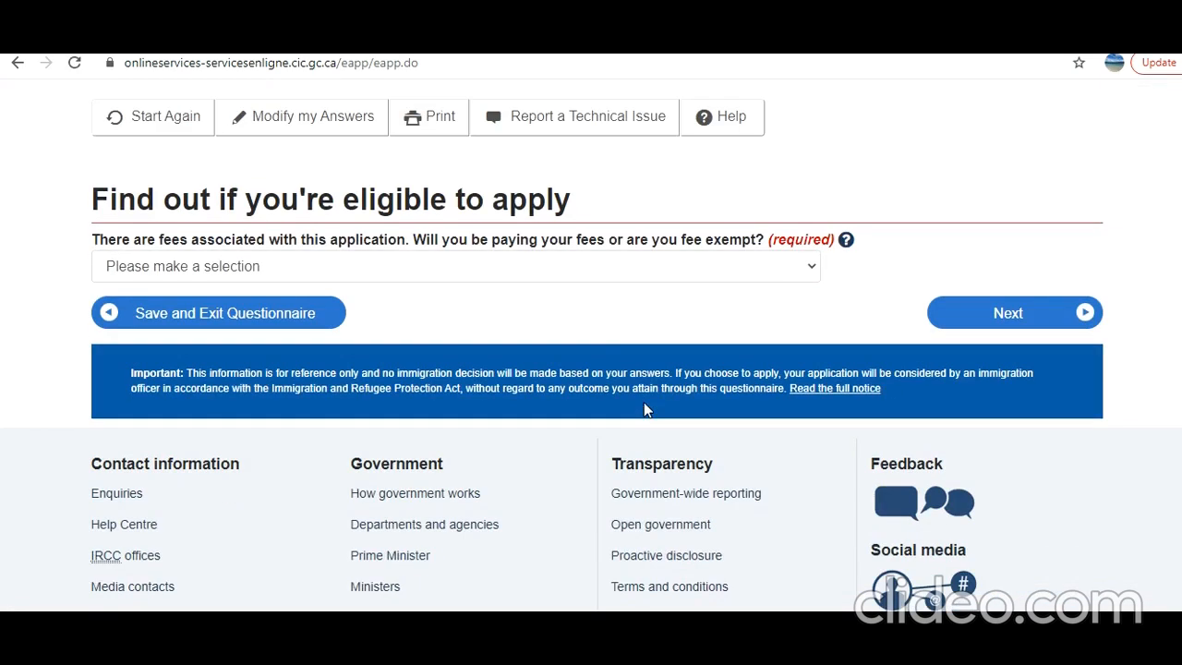
{"action": "left_click", "coordinate": [548, 277]}
{"action": "left_click", "coordinate": [541, 309]}
{"action": "left_click", "coordinate": [1026, 309]}
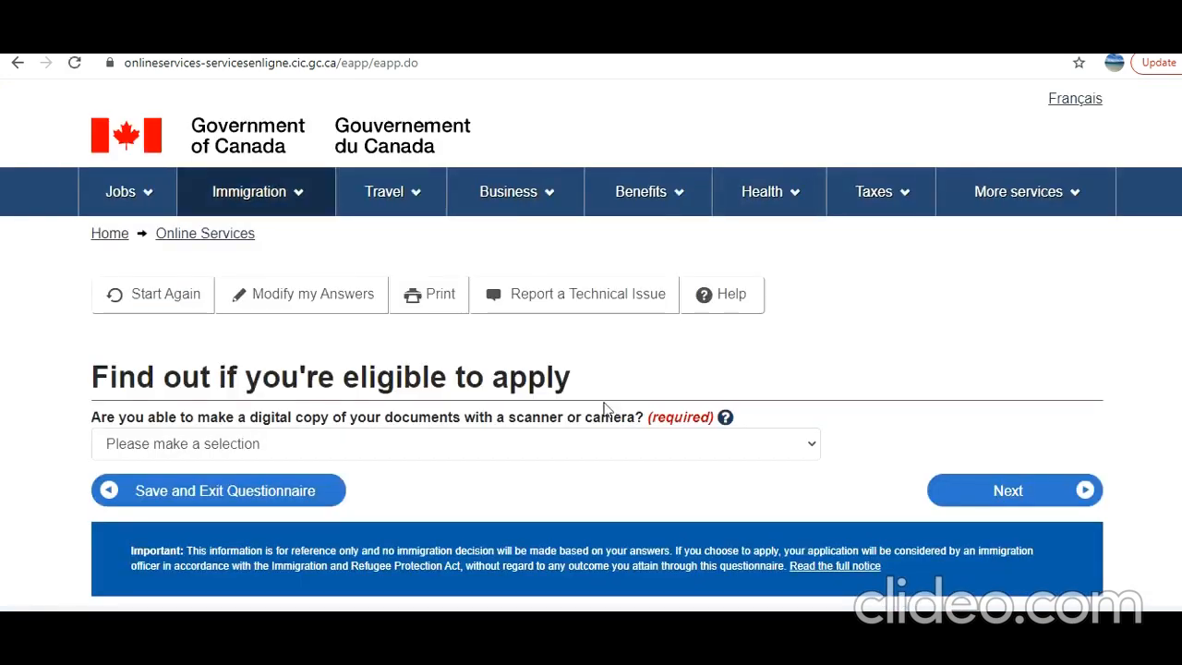
{"action": "scroll", "coordinate": [600, 420], "scroll_direction": "down", "scroll_amount": 1}
{"action": "left_click", "coordinate": [614, 357]}
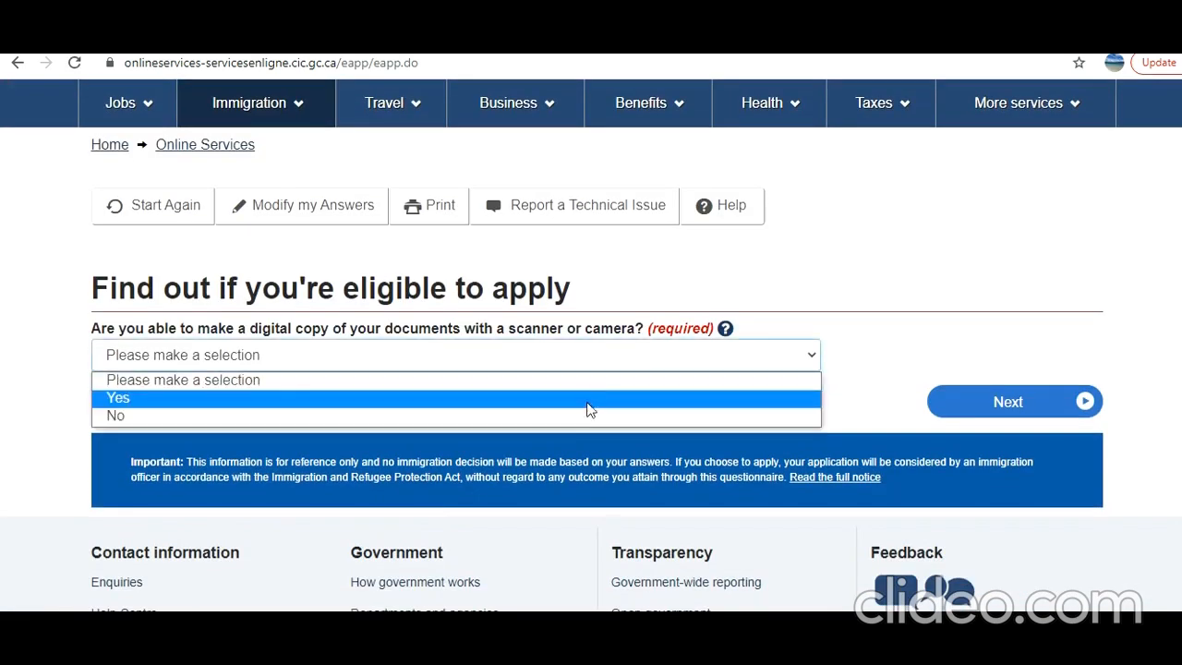
{"action": "left_click", "coordinate": [589, 397]}
{"action": "left_click", "coordinate": [984, 390]}
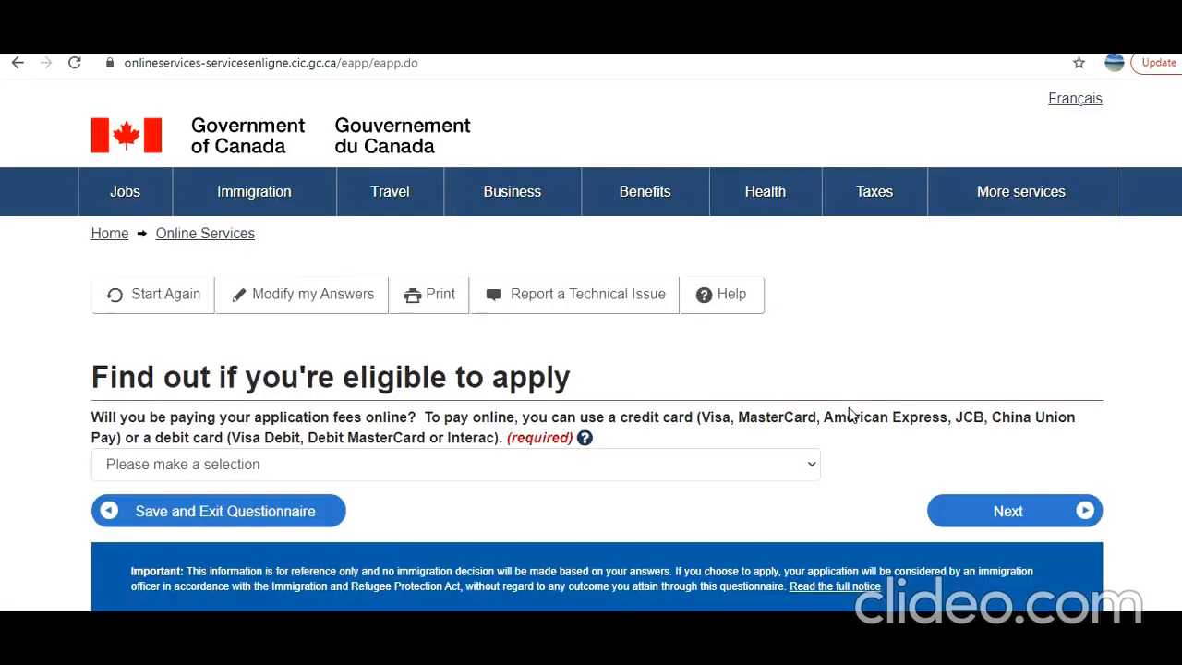
Answer Yes to paying fees online and submit the questionnaire
{"action": "scroll", "coordinate": [734, 388], "scroll_direction": "down", "scroll_amount": 1}
{"action": "left_click", "coordinate": [688, 379]}
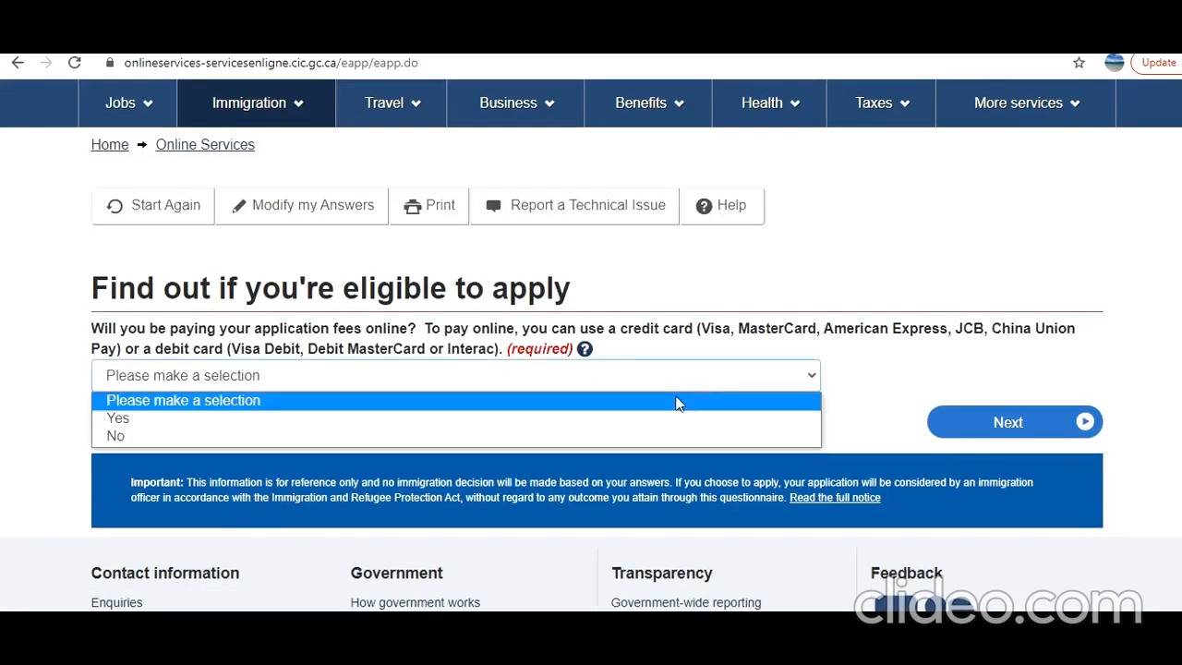
{"action": "left_click", "coordinate": [673, 420]}
{"action": "left_click", "coordinate": [1043, 430]}
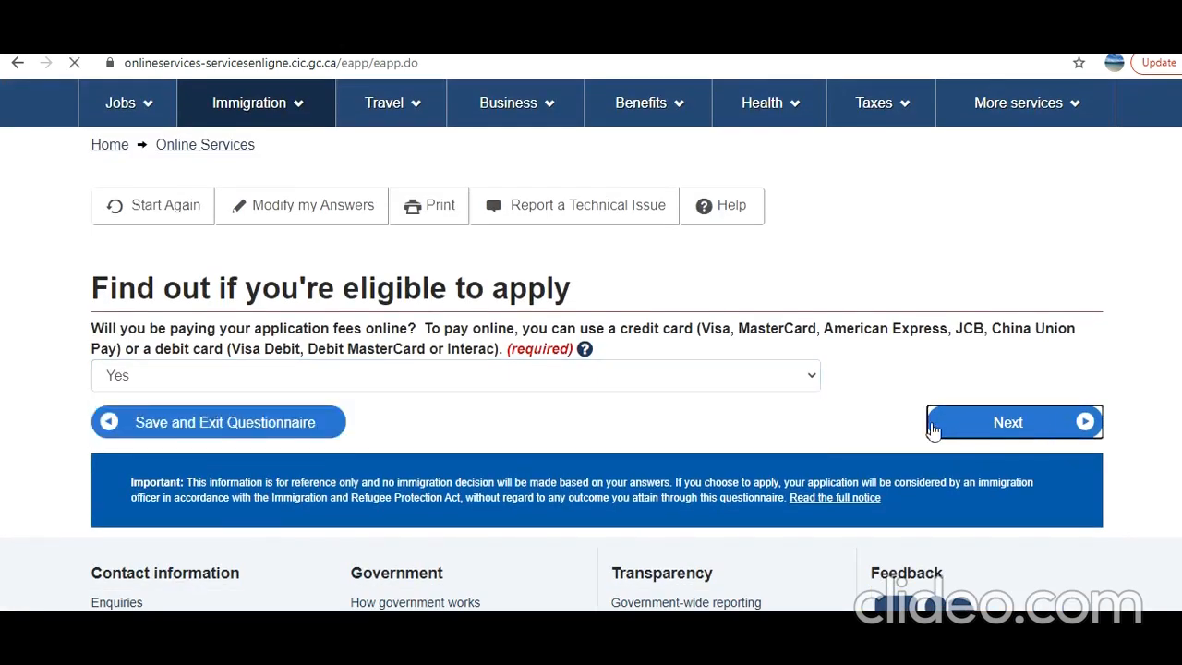
{"action": "scroll", "coordinate": [928, 428], "scroll_direction": "down", "scroll_amount": 10}
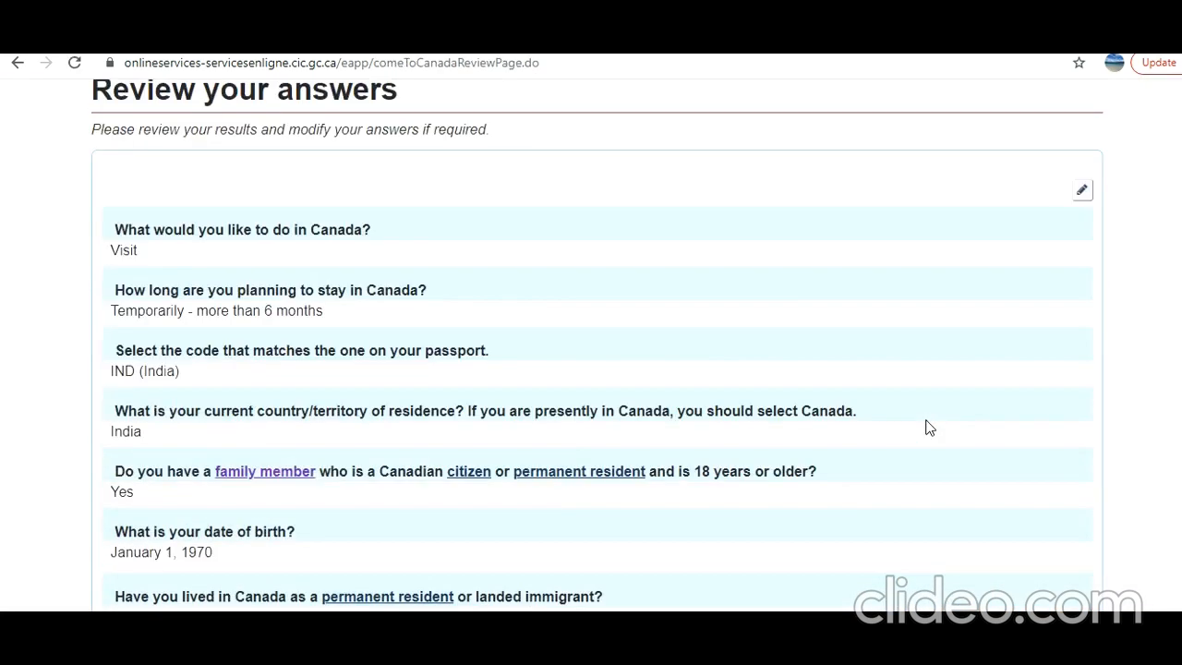
{"action": "scroll", "coordinate": [929, 428], "scroll_direction": "down", "scroll_amount": 12}
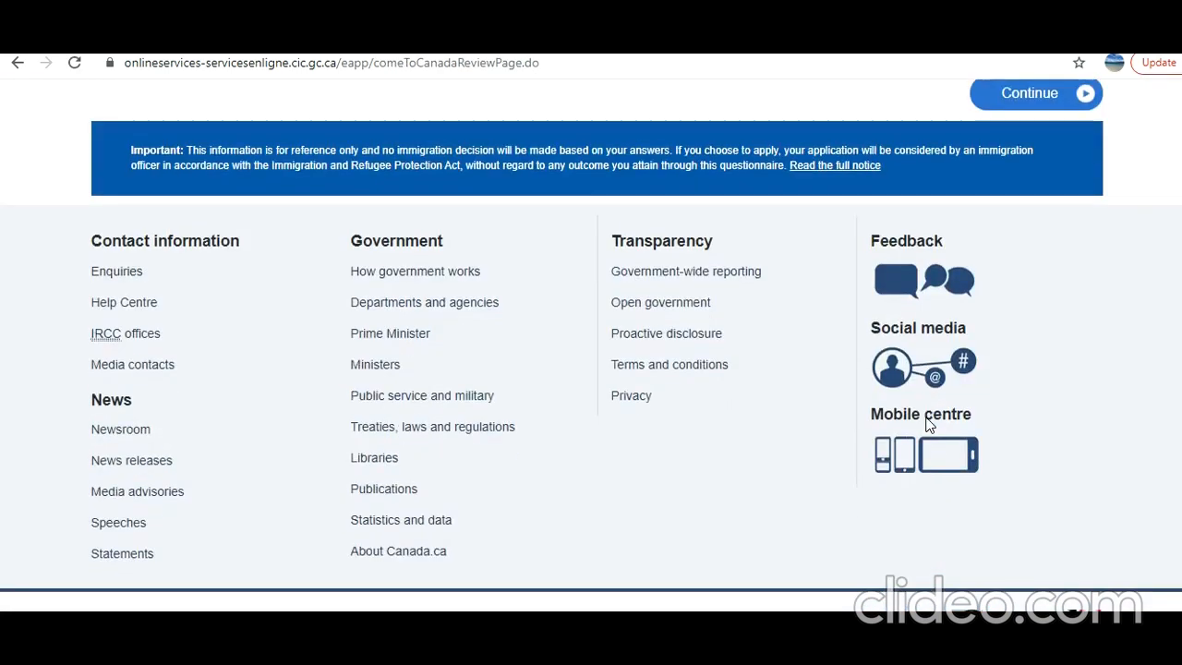
{"action": "scroll", "coordinate": [1040, 393], "scroll_direction": "up", "scroll_amount": 4}
{"action": "left_click", "coordinate": [1044, 450]}
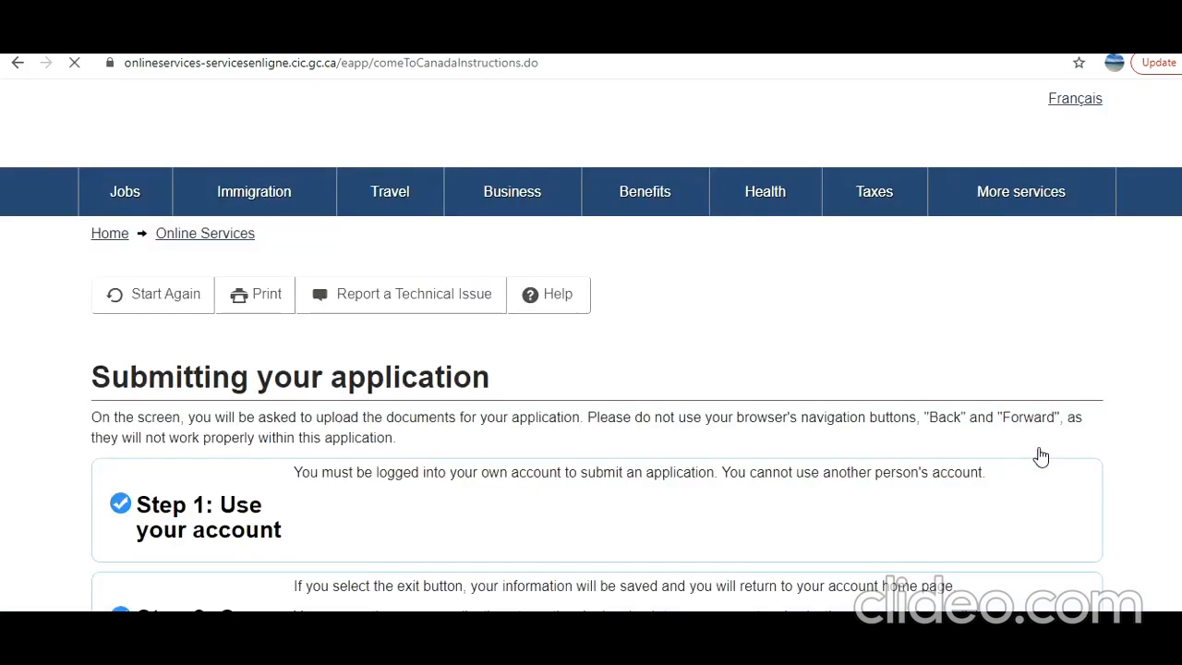
{"action": "scroll", "coordinate": [1041, 456], "scroll_direction": "down", "scroll_amount": 15}
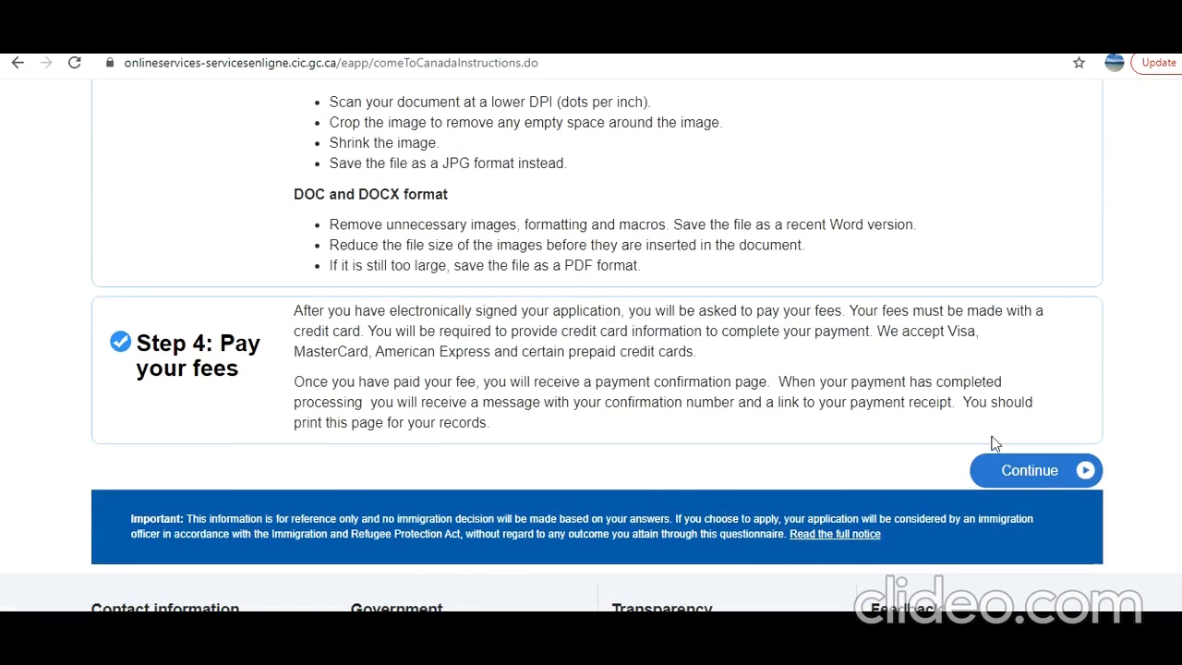
{"action": "left_click", "coordinate": [1029, 473]}
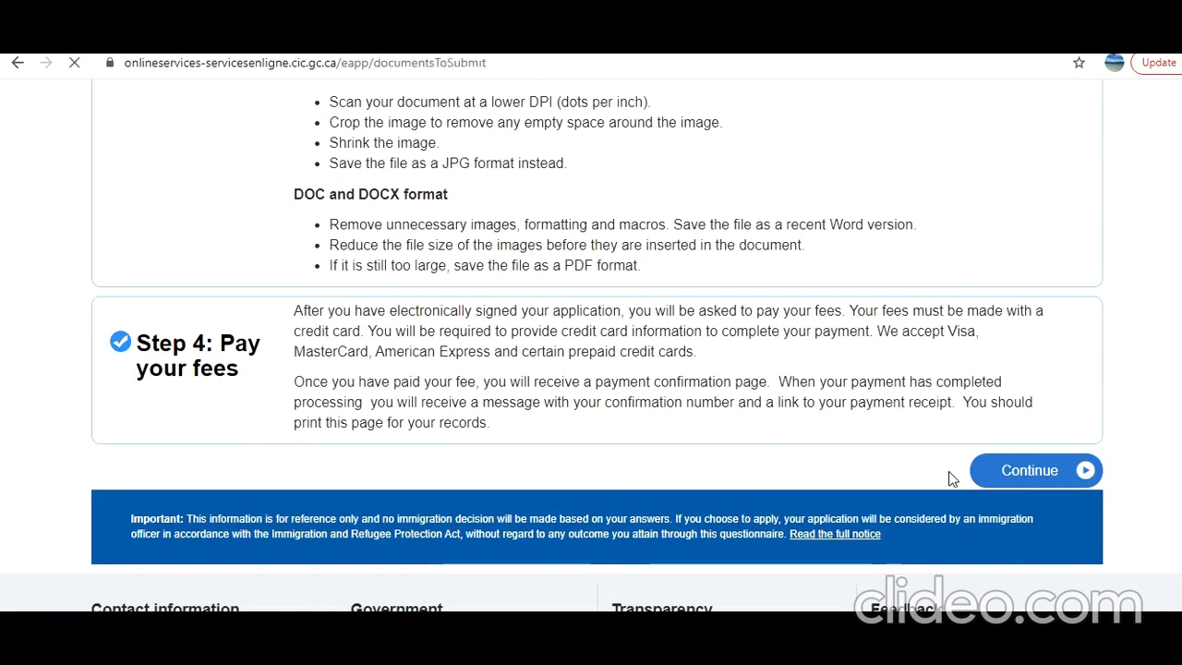
{"action": "scroll", "coordinate": [953, 478], "scroll_direction": "down", "scroll_amount": 2}
{"action": "scroll", "coordinate": [951, 477], "scroll_direction": "down", "scroll_amount": 4}
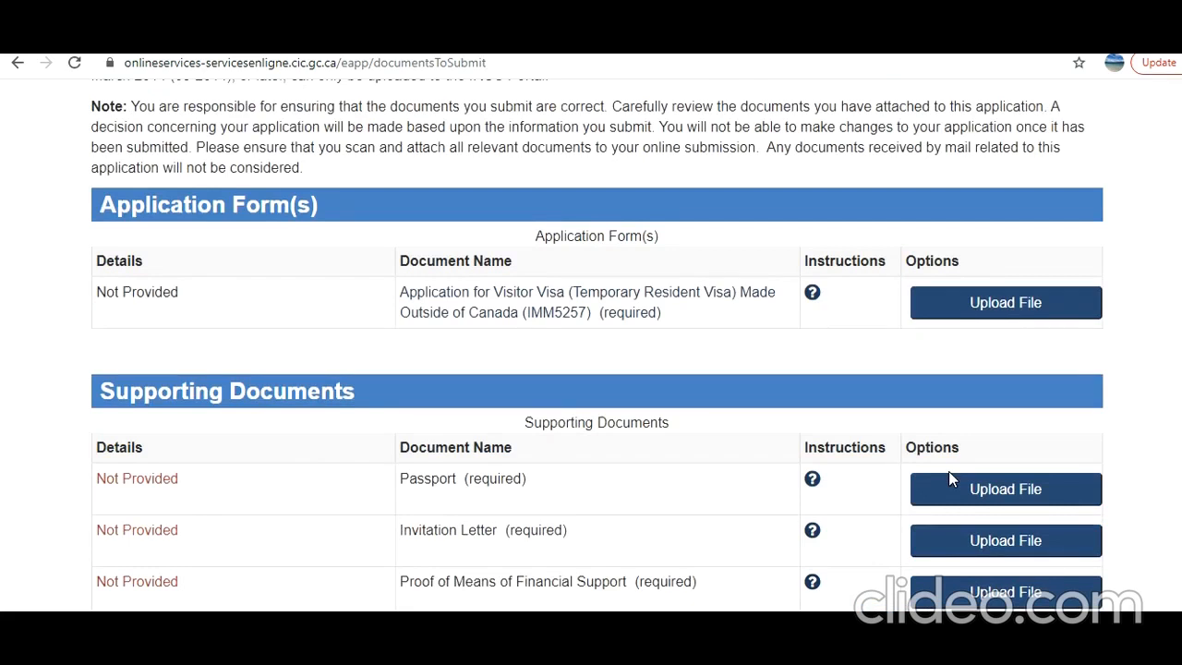
{"action": "scroll", "coordinate": [948, 478], "scroll_direction": "down", "scroll_amount": 3}
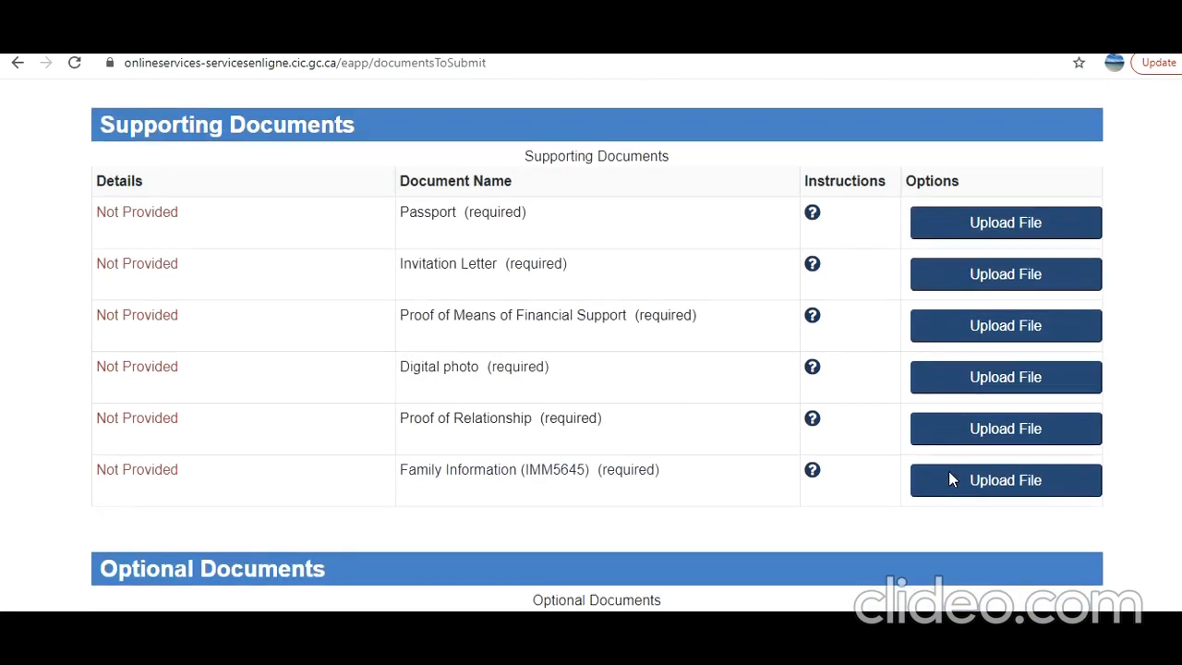
{"action": "scroll", "coordinate": [948, 478], "scroll_direction": "down", "scroll_amount": 1}
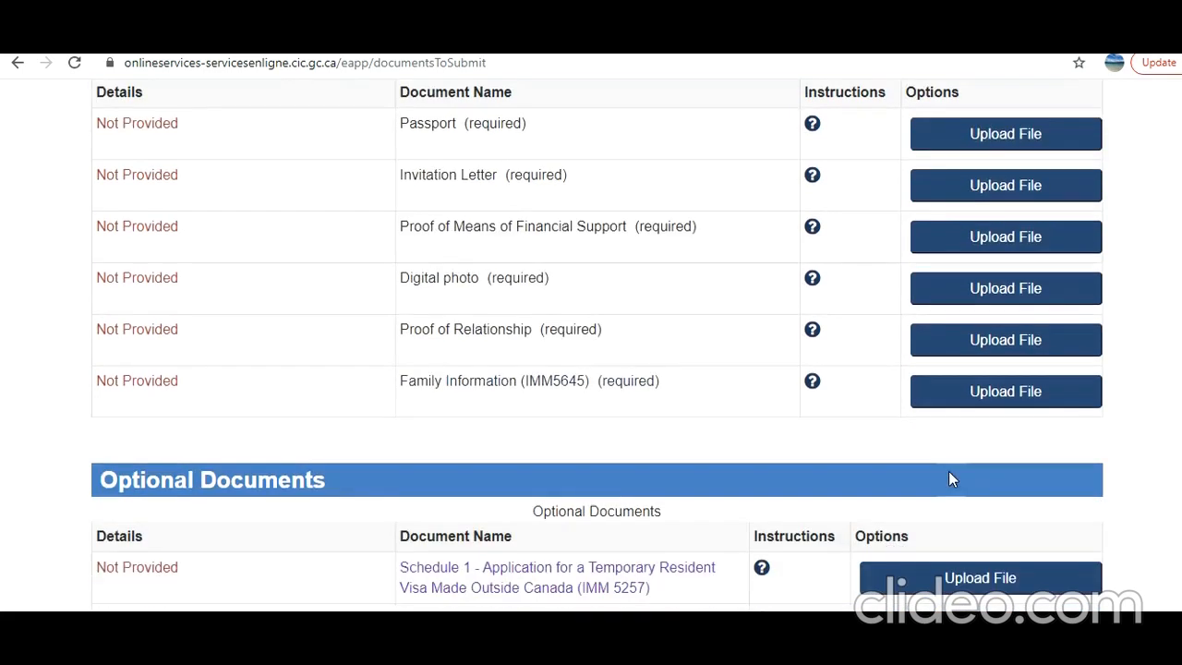
{"action": "scroll", "coordinate": [951, 478], "scroll_direction": "down", "scroll_amount": 1}
{"action": "scroll", "coordinate": [951, 479], "scroll_direction": "down", "scroll_amount": 3}
{"action": "scroll", "coordinate": [951, 479], "scroll_direction": "down", "scroll_amount": 1}
{"action": "scroll", "coordinate": [396, 301], "scroll_direction": "up", "scroll_amount": 3}
{"action": "scroll", "coordinate": [516, 361], "scroll_direction": "up", "scroll_amount": 4}
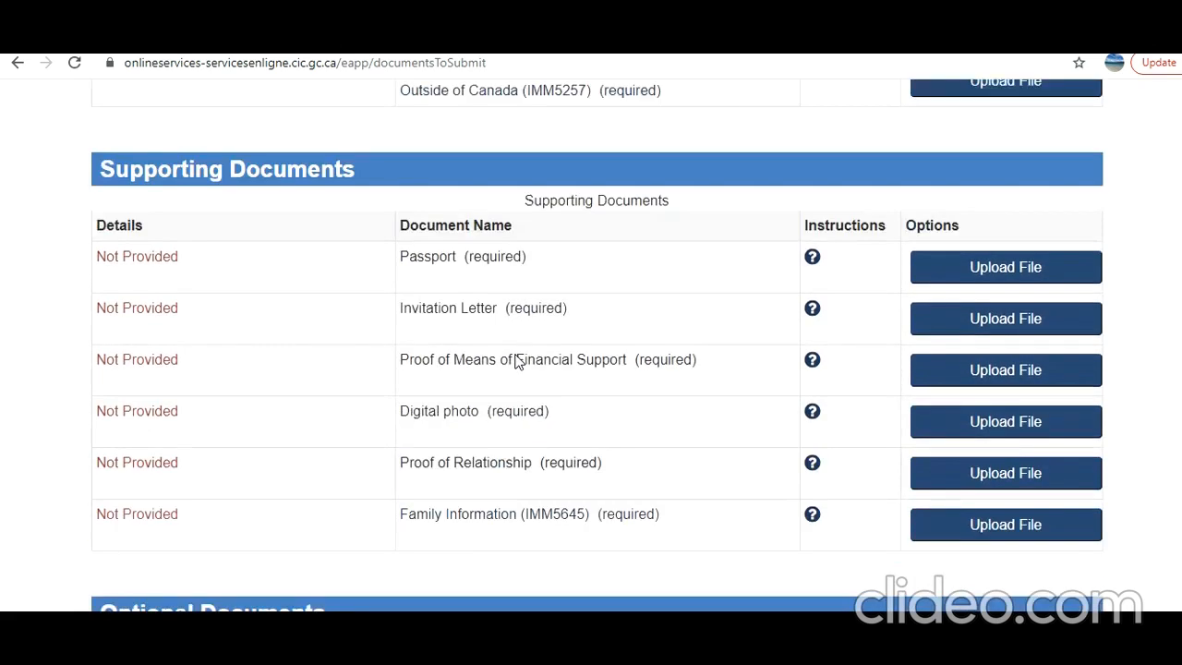
{"action": "scroll", "coordinate": [517, 361], "scroll_direction": "up", "scroll_amount": 1}
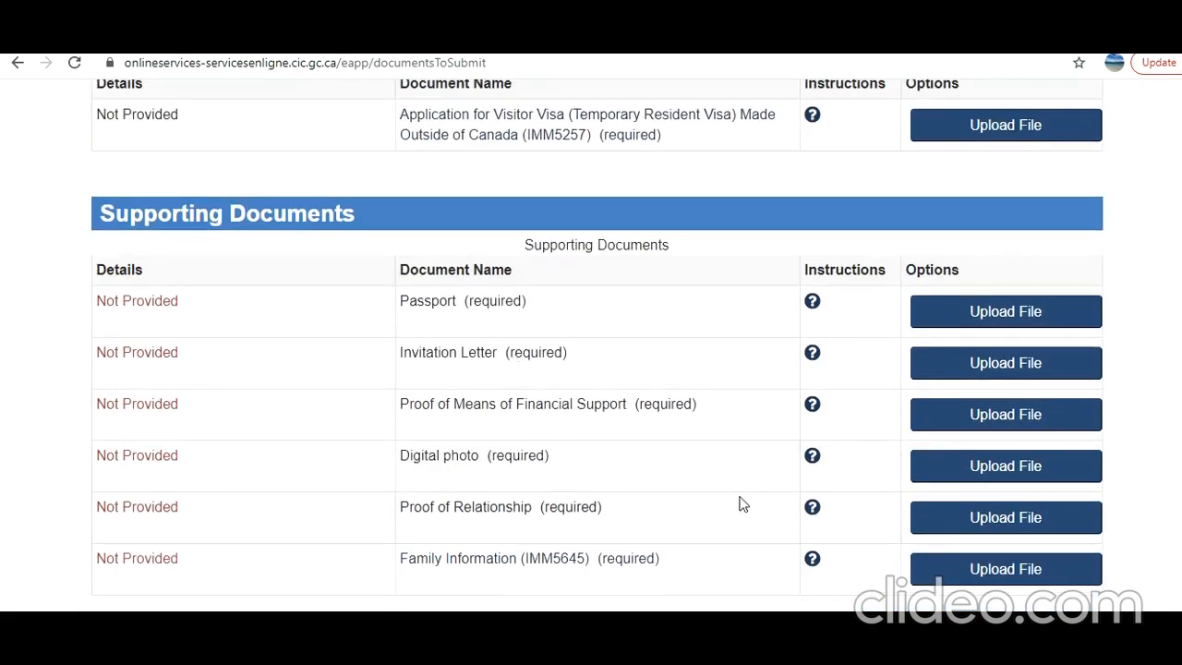
{"action": "scroll", "coordinate": [743, 504], "scroll_direction": "up", "scroll_amount": 2}
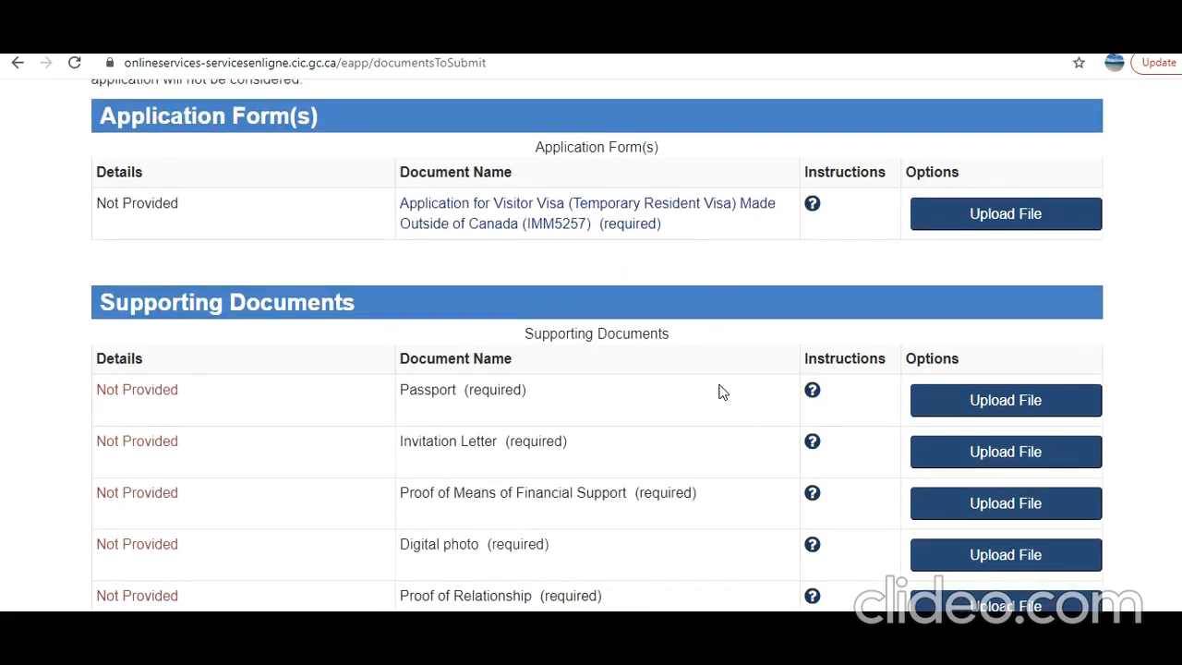
{"action": "scroll", "coordinate": [995, 510], "scroll_direction": "down", "scroll_amount": 1}
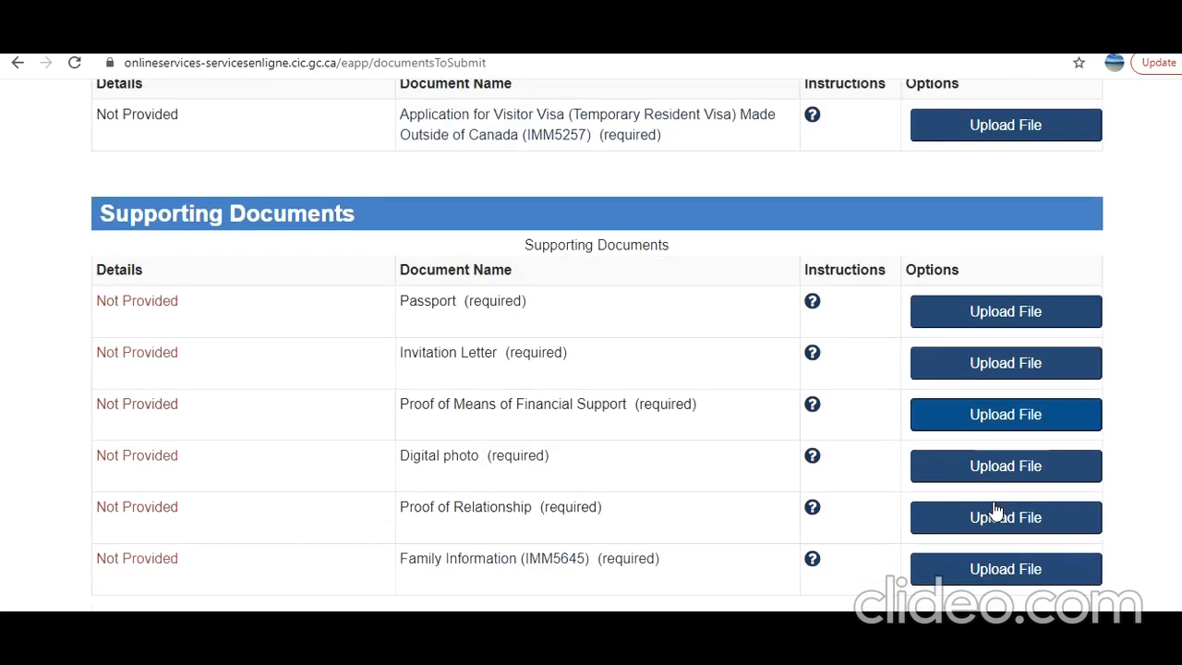
{"action": "scroll", "coordinate": [995, 510], "scroll_direction": "up", "scroll_amount": 2}
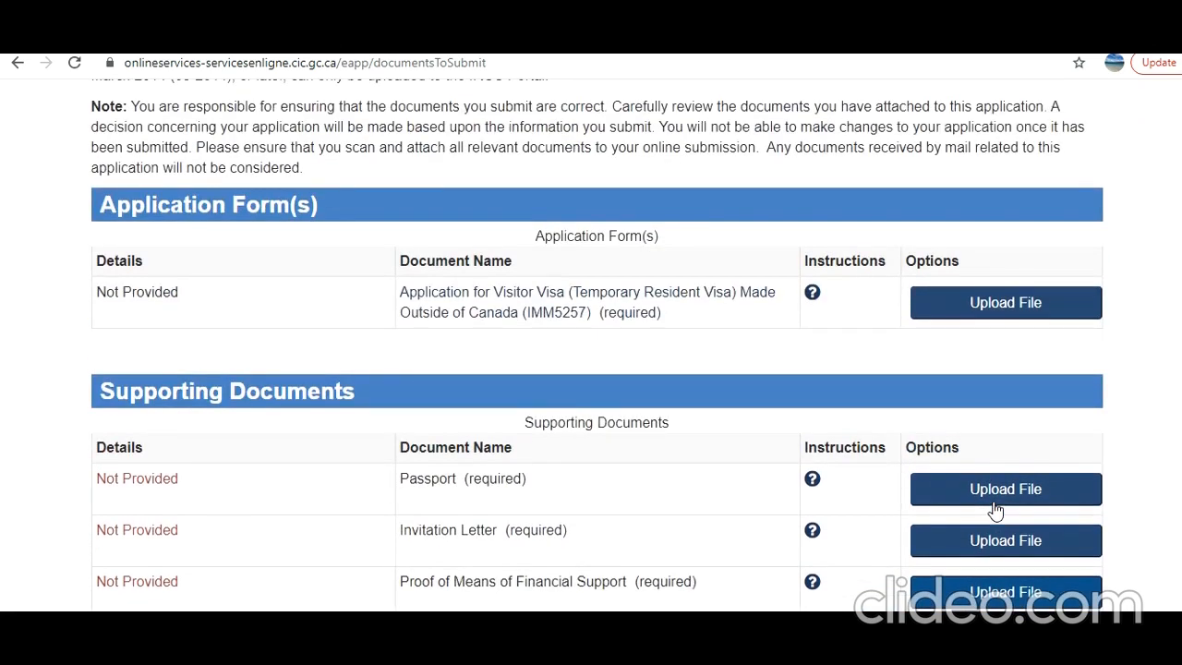
{"action": "scroll", "coordinate": [995, 509], "scroll_direction": "down", "scroll_amount": 1}
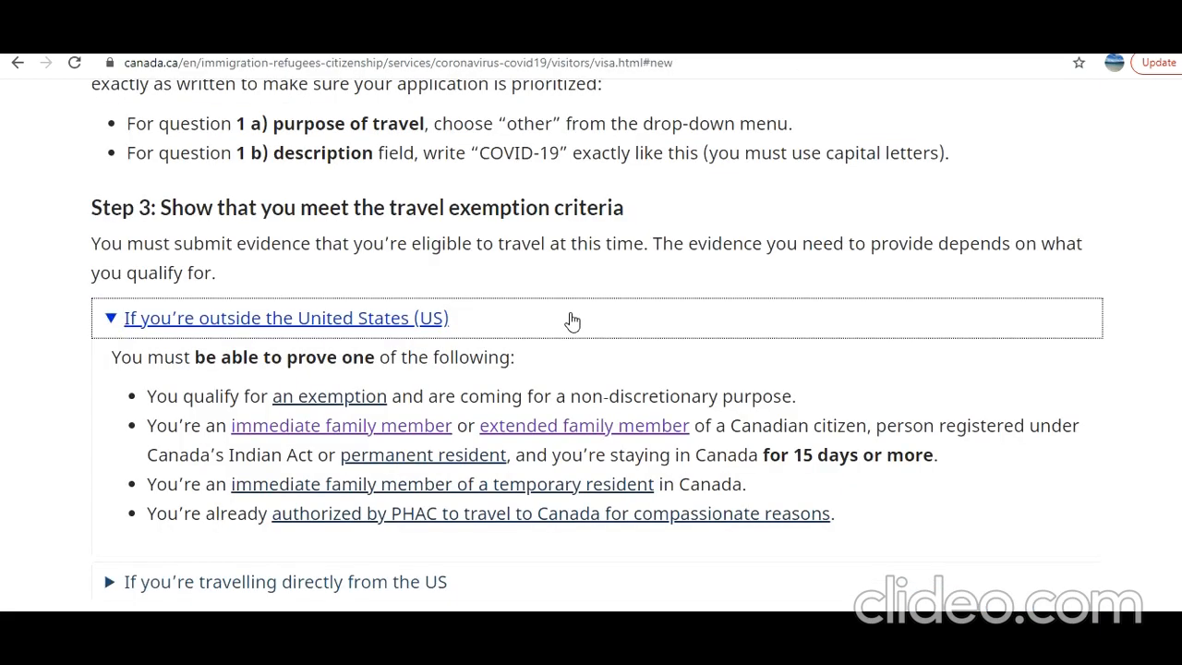
Scroll through the Canada.ca COVID-19 visitor visa guidance, highlighting the purpose-of-travel and evidence instructions
{"action": "left_click_drag", "start_coordinate": [334, 123], "coordinate": [445, 154]}
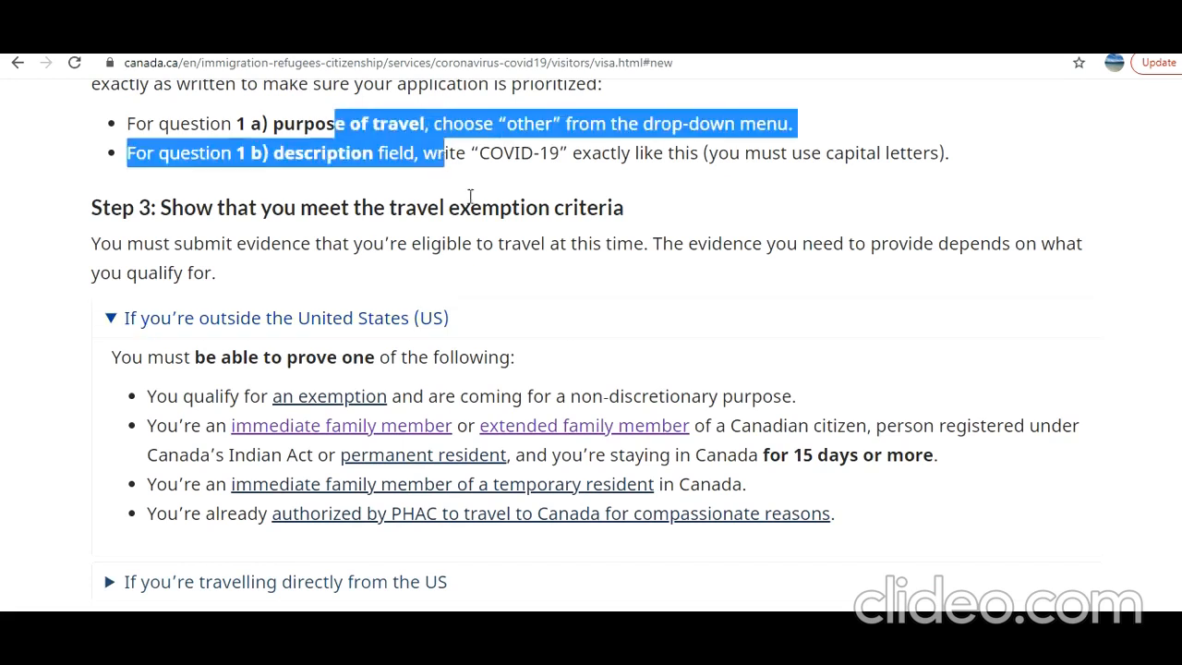
{"action": "scroll", "coordinate": [470, 201], "scroll_direction": "up", "scroll_amount": 2}
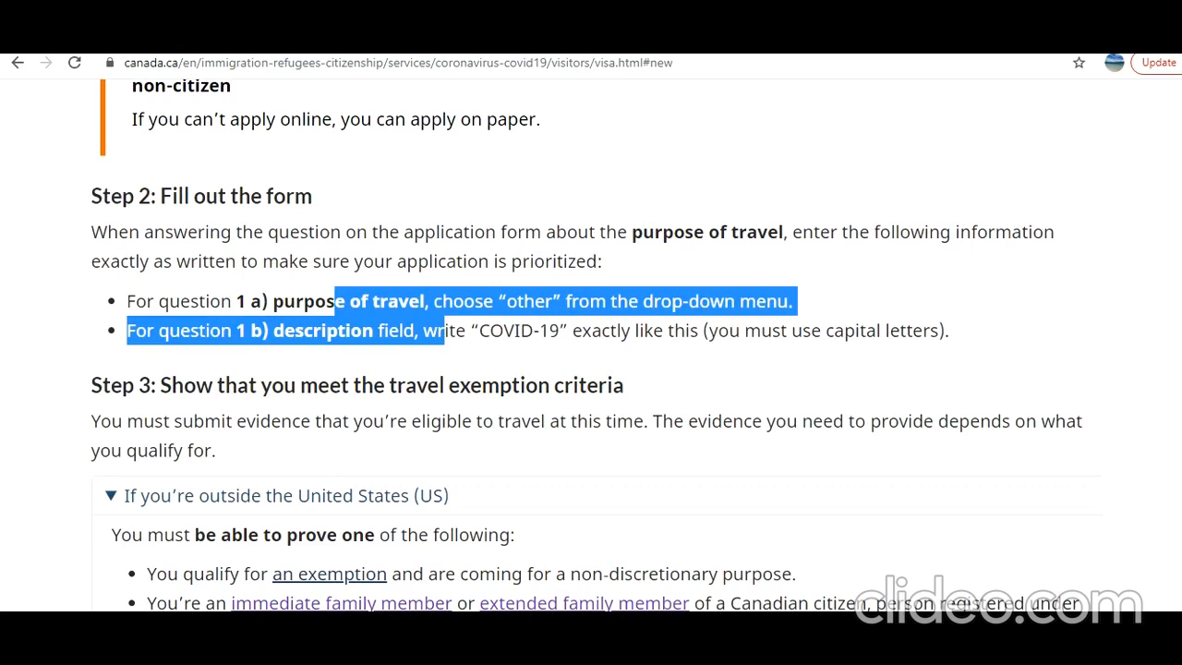
{"action": "scroll", "coordinate": [590, 572], "scroll_direction": "down", "scroll_amount": 5}
{"action": "scroll", "coordinate": [191, 556], "scroll_direction": "down", "scroll_amount": 1}
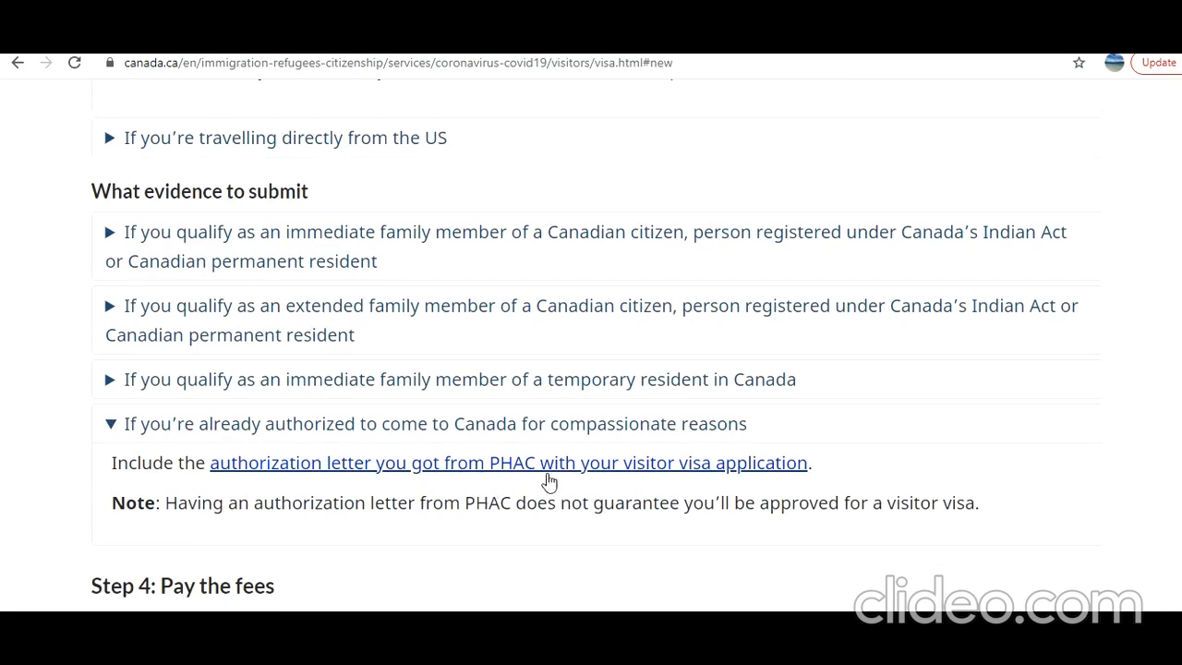
{"action": "left_click_drag", "start_coordinate": [282, 496], "coordinate": [535, 549]}
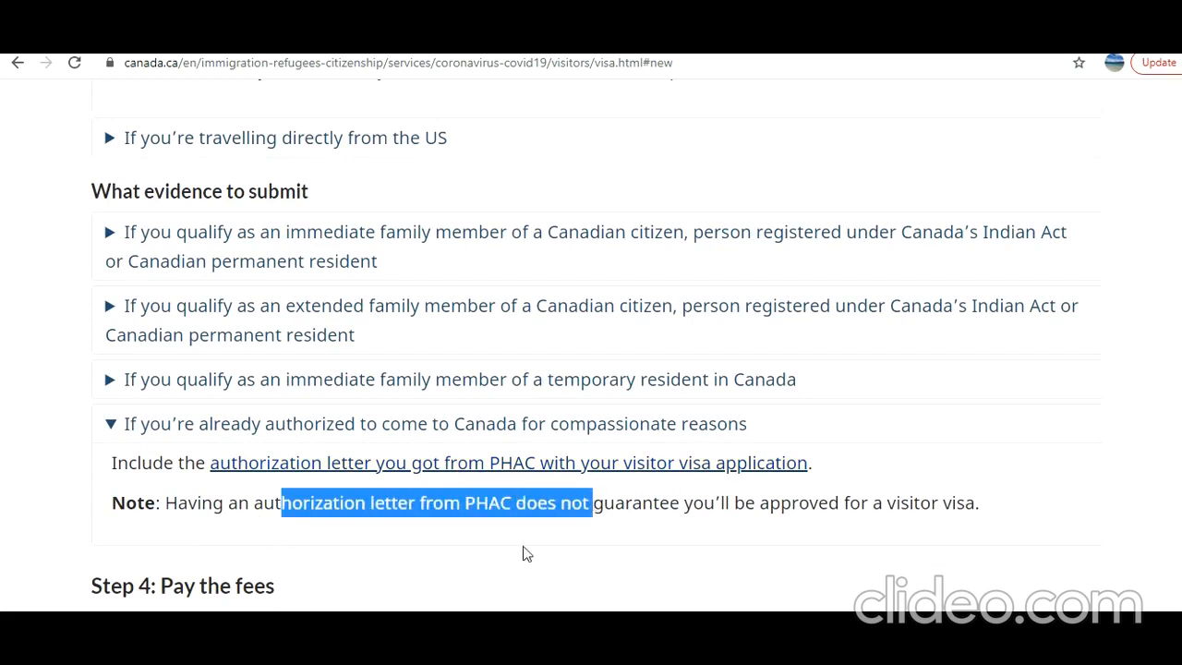
{"action": "scroll", "coordinate": [520, 549], "scroll_direction": "down", "scroll_amount": 2}
{"action": "scroll", "coordinate": [522, 553], "scroll_direction": "down", "scroll_amount": 7}
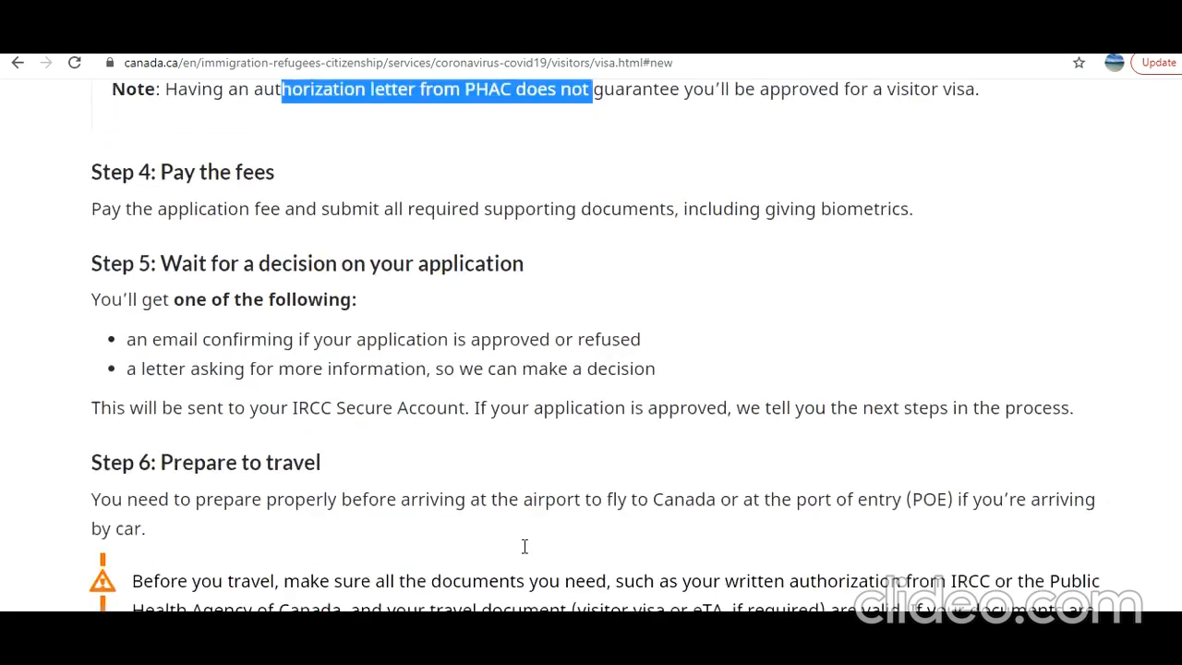
{"action": "scroll", "coordinate": [522, 553], "scroll_direction": "up", "scroll_amount": 7}
{"action": "scroll", "coordinate": [522, 553], "scroll_direction": "up", "scroll_amount": 6}
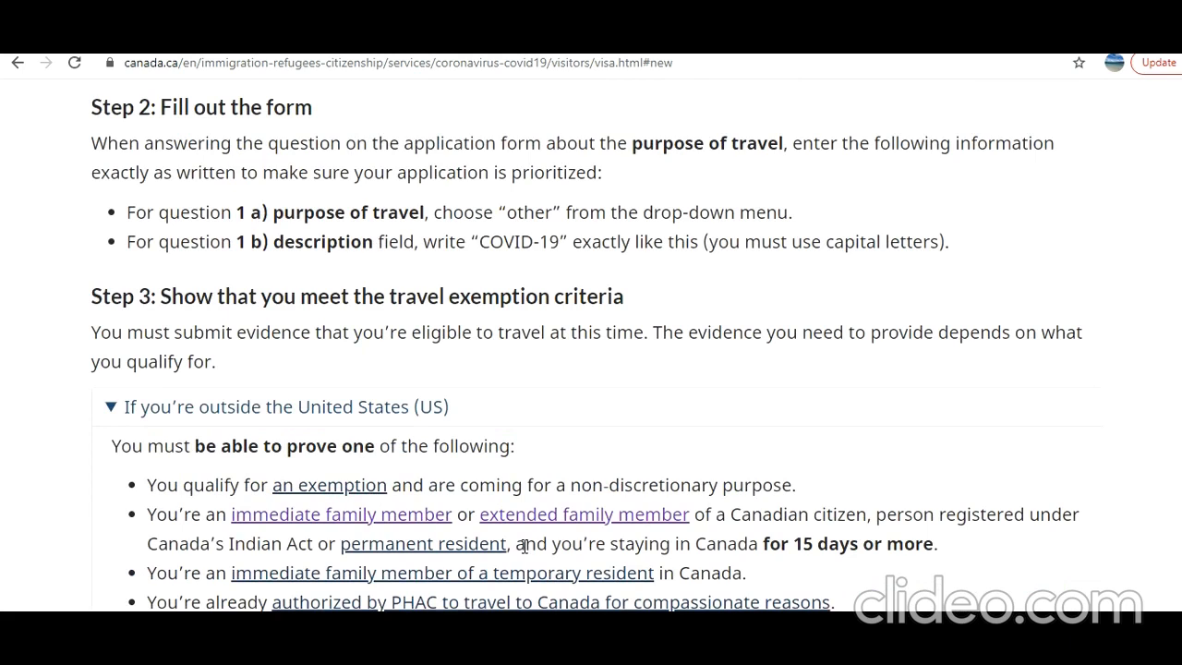
{"action": "scroll", "coordinate": [523, 546], "scroll_direction": "up", "scroll_amount": 1}
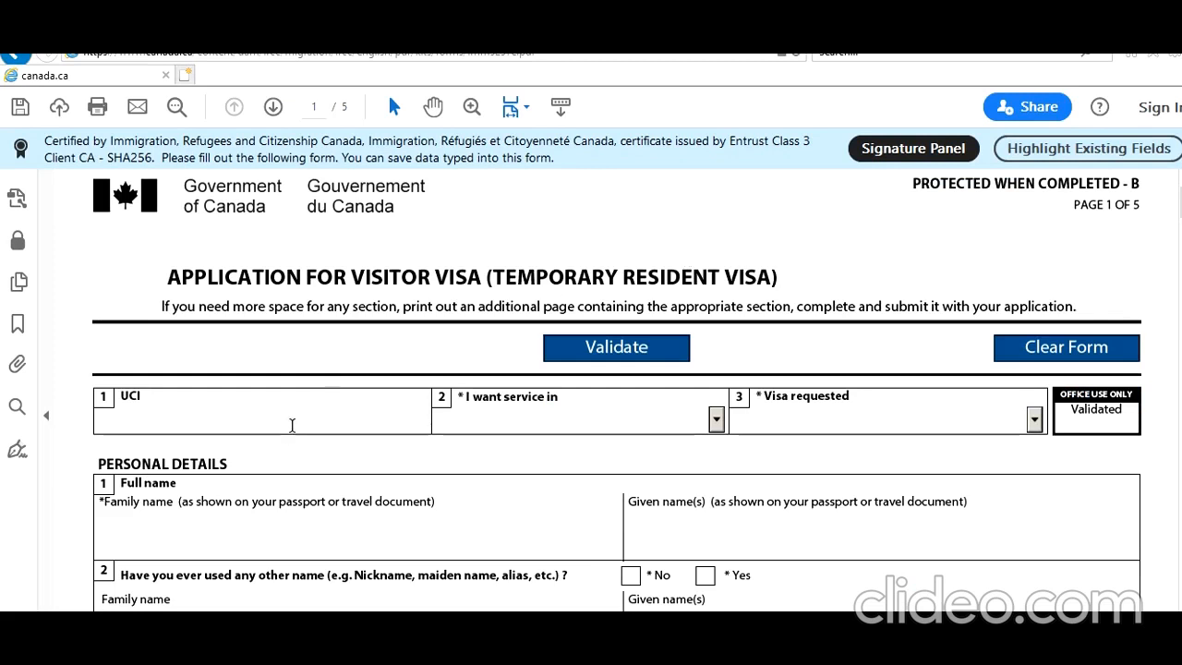
Set the service language to English and the visa requested to Visitor Visa
{"action": "scroll", "coordinate": [293, 431], "scroll_direction": "down", "scroll_amount": 1}
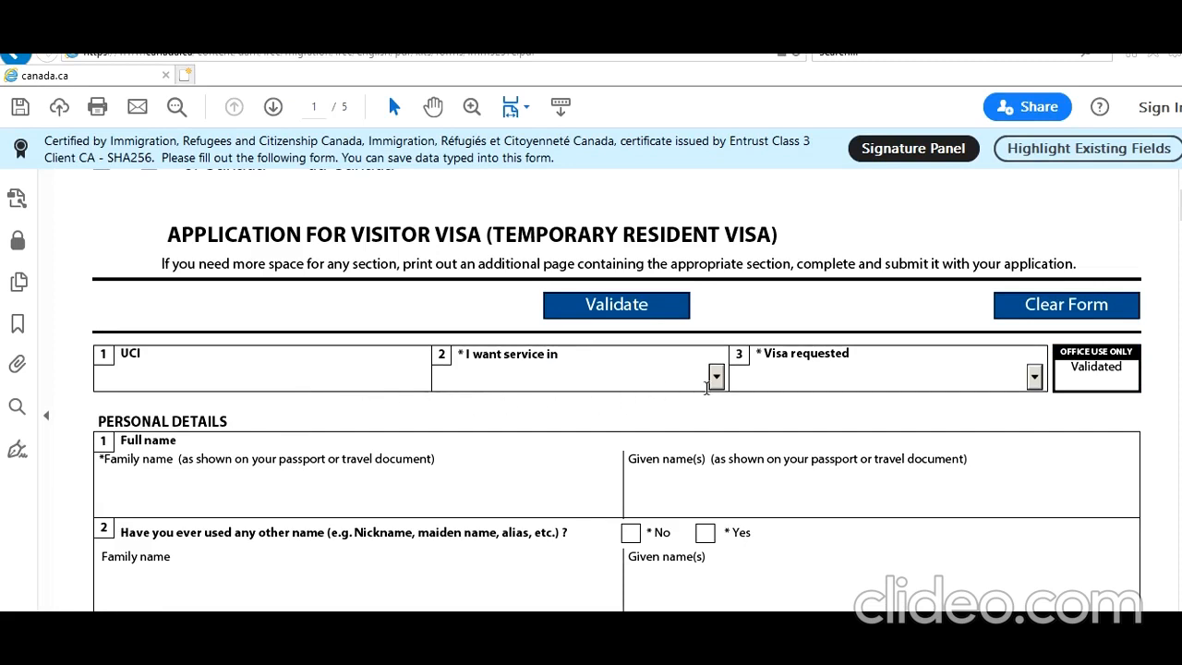
{"action": "left_click", "coordinate": [717, 378]}
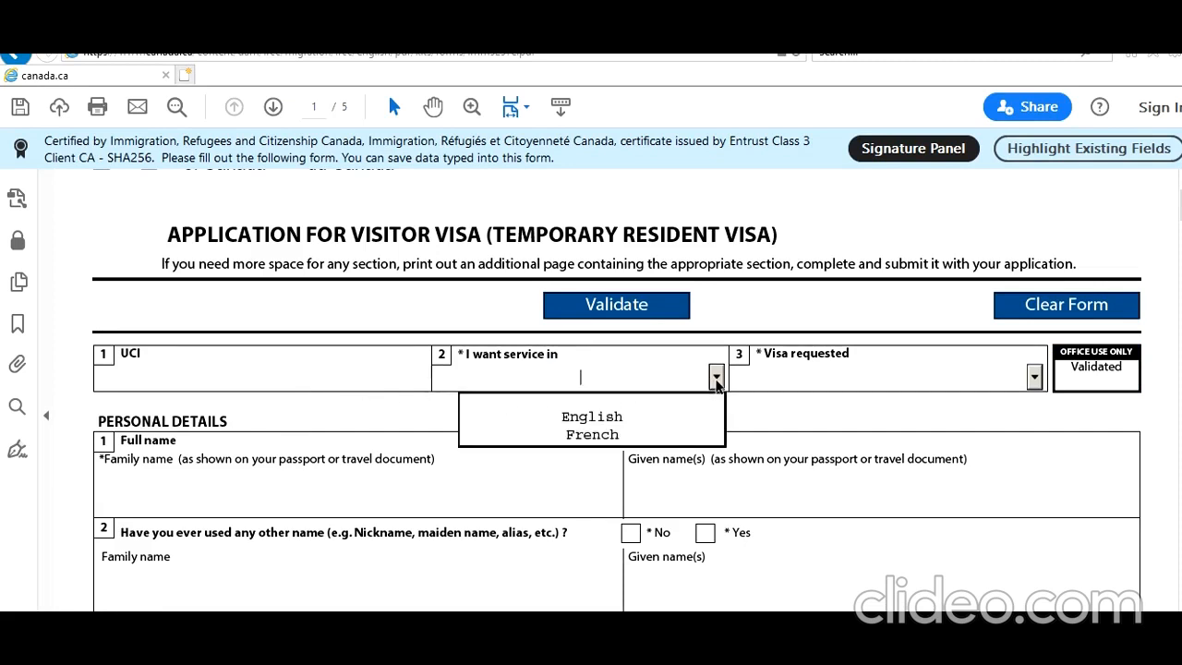
{"action": "left_click", "coordinate": [640, 420]}
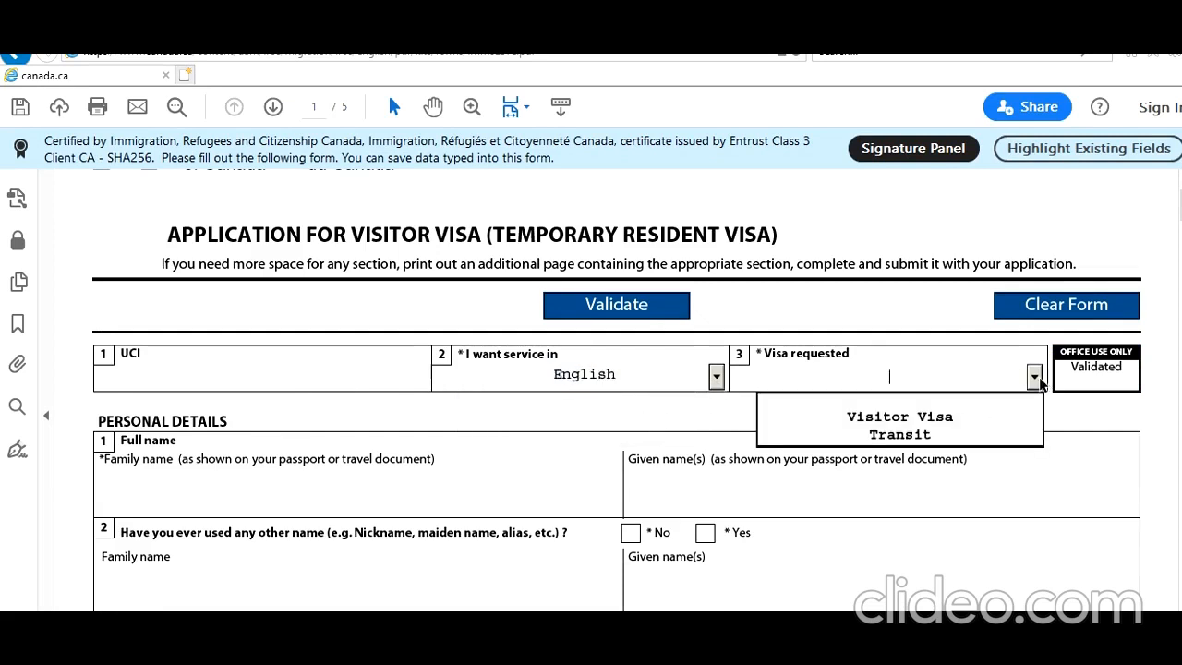
{"action": "left_click", "coordinate": [969, 416]}
Enter the applicant's family and given names and answer No to having used other names
{"action": "scroll", "coordinate": [701, 428], "scroll_direction": "down", "scroll_amount": 1}
{"action": "scroll", "coordinate": [702, 428], "scroll_direction": "down", "scroll_amount": 1}
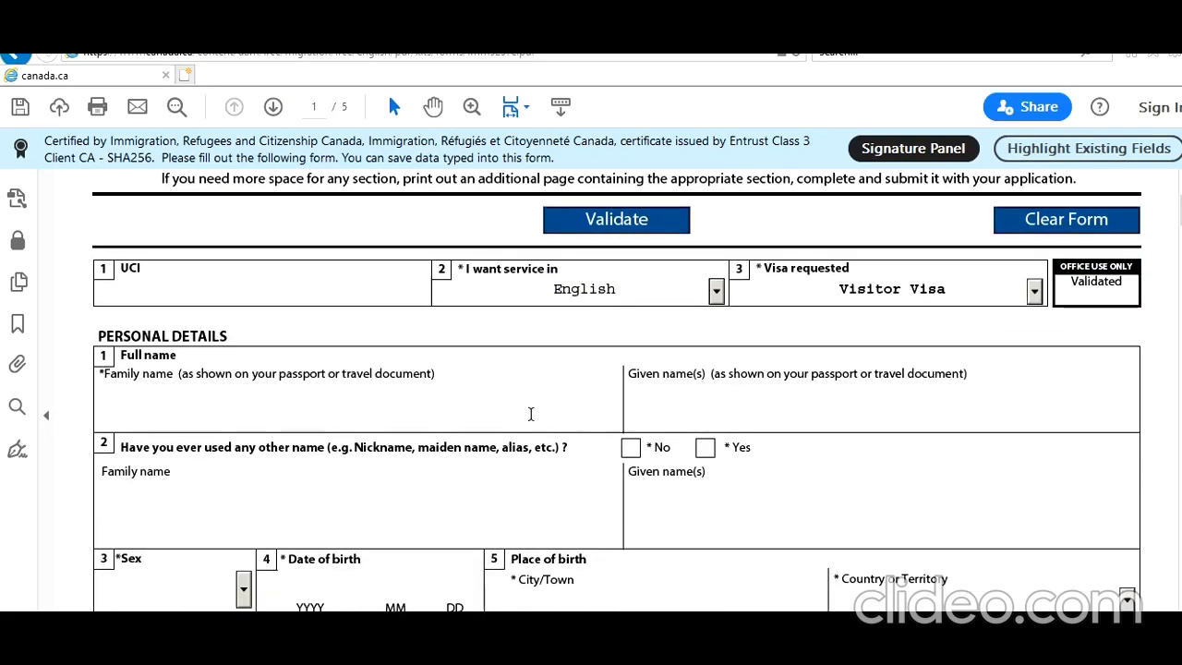
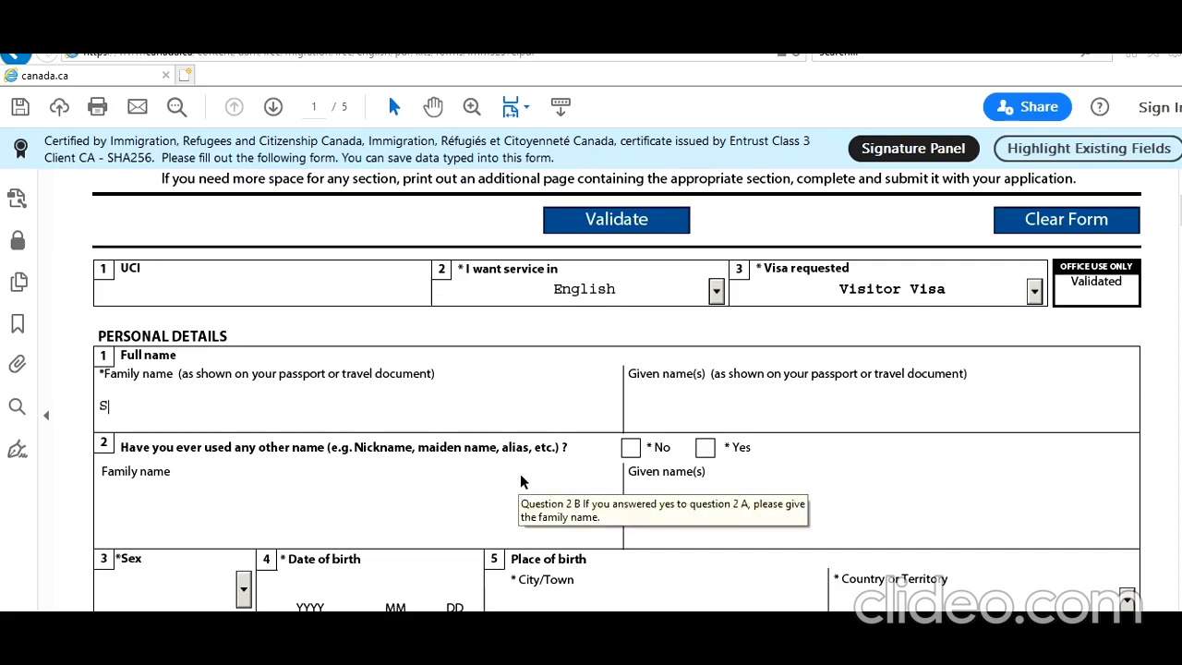
{"action": "key", "text": "Tab"}
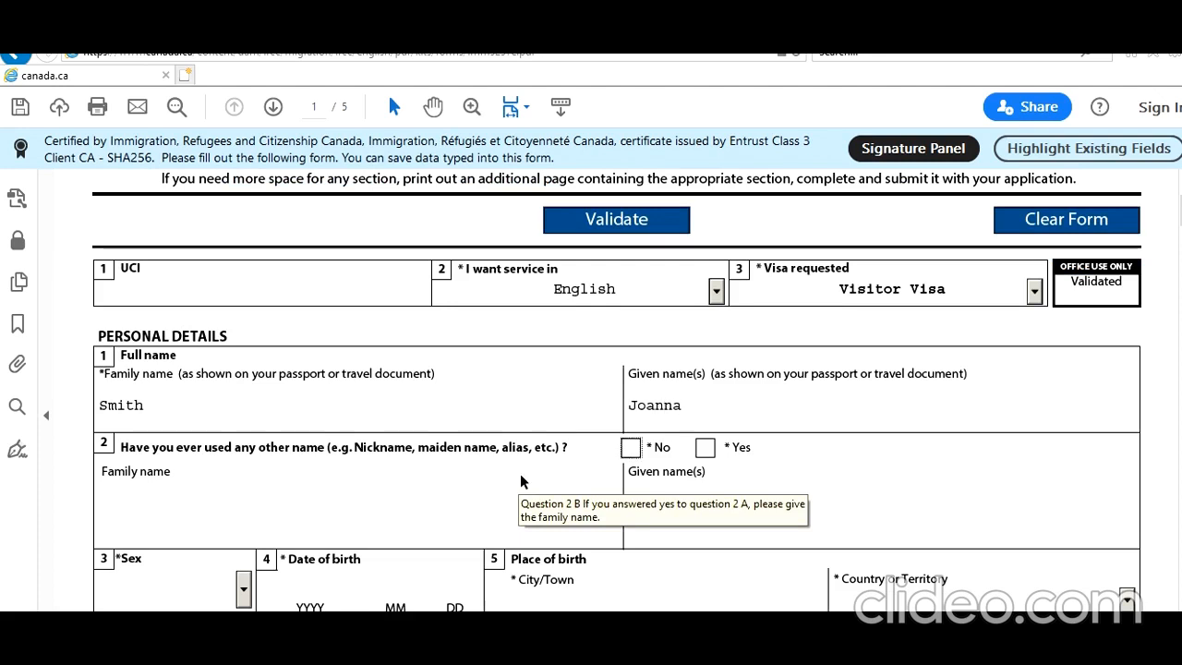
{"action": "left_click", "coordinate": [632, 449]}
{"action": "scroll", "coordinate": [544, 494], "scroll_direction": "down", "scroll_amount": 2}
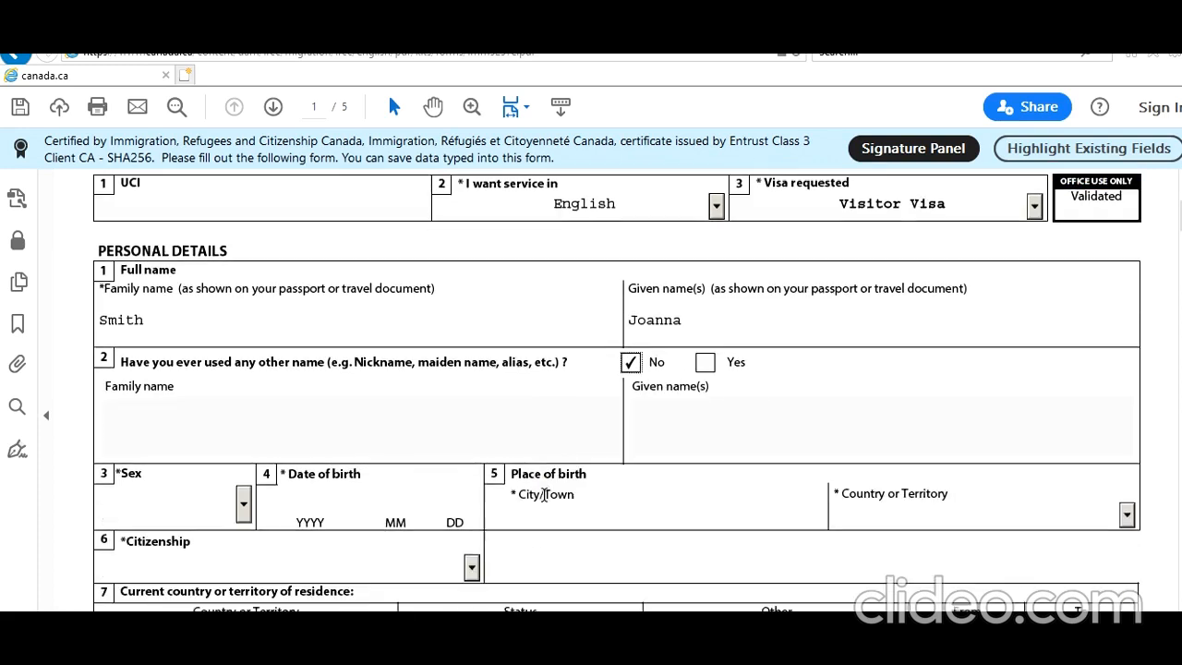
{"action": "scroll", "coordinate": [544, 494], "scroll_direction": "down", "scroll_amount": 1}
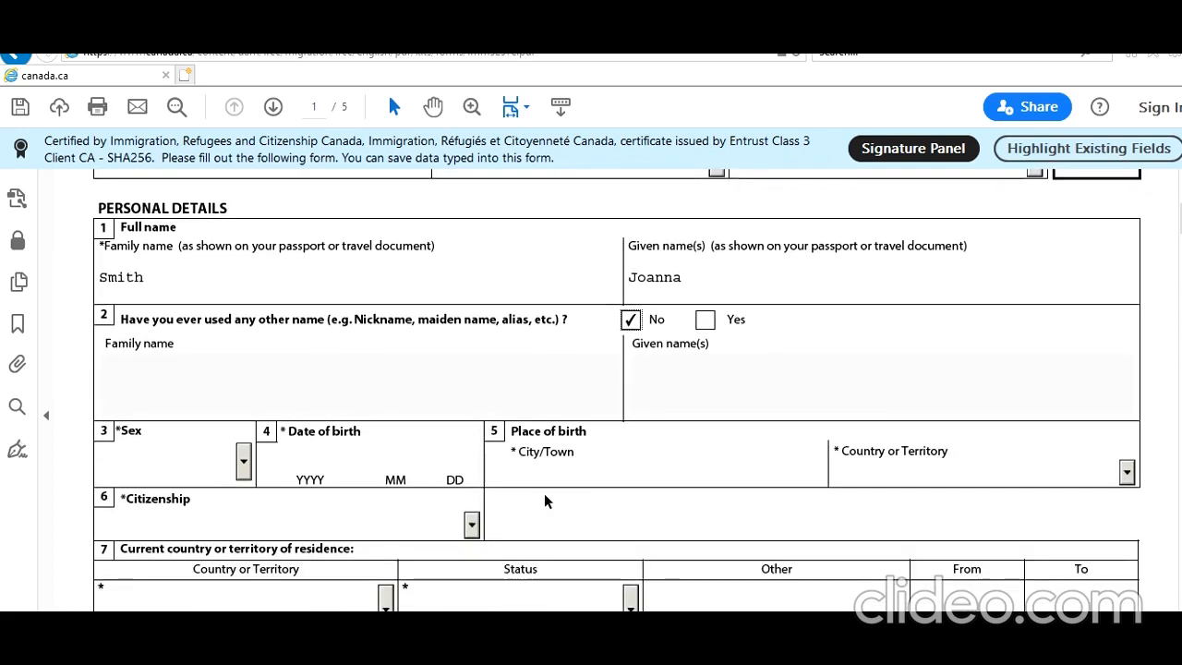
Set sex to Female and date of birth 1970-01-01, born in New Delhi
{"action": "left_click", "coordinate": [245, 462]}
{"action": "left_click", "coordinate": [227, 508]}
{"action": "scroll", "coordinate": [315, 462], "scroll_direction": "down", "scroll_amount": 1}
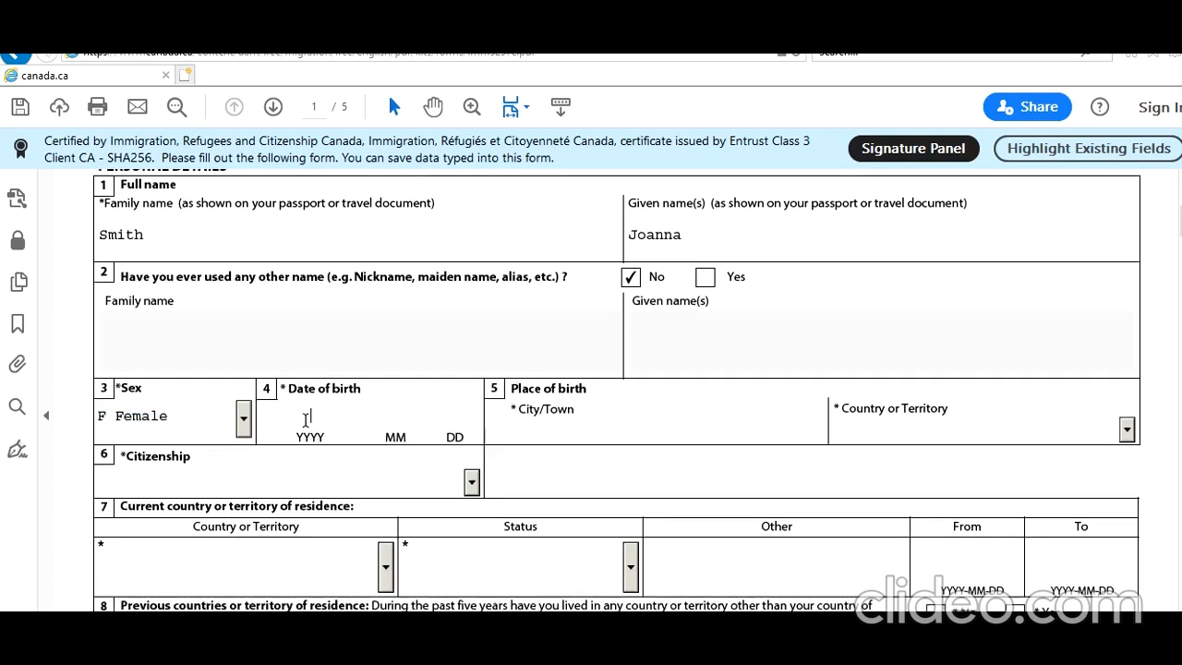
{"action": "left_click", "coordinate": [305, 421]}
{"action": "type", "text": "1970"}
{"action": "key", "text": "Tab"}
{"action": "type", "text": "01"}
{"action": "key", "text": "Tab"}
{"action": "type", "text": "01"}
{"action": "key", "text": "Tab"}
{"action": "type", "text": "New Delhi"}
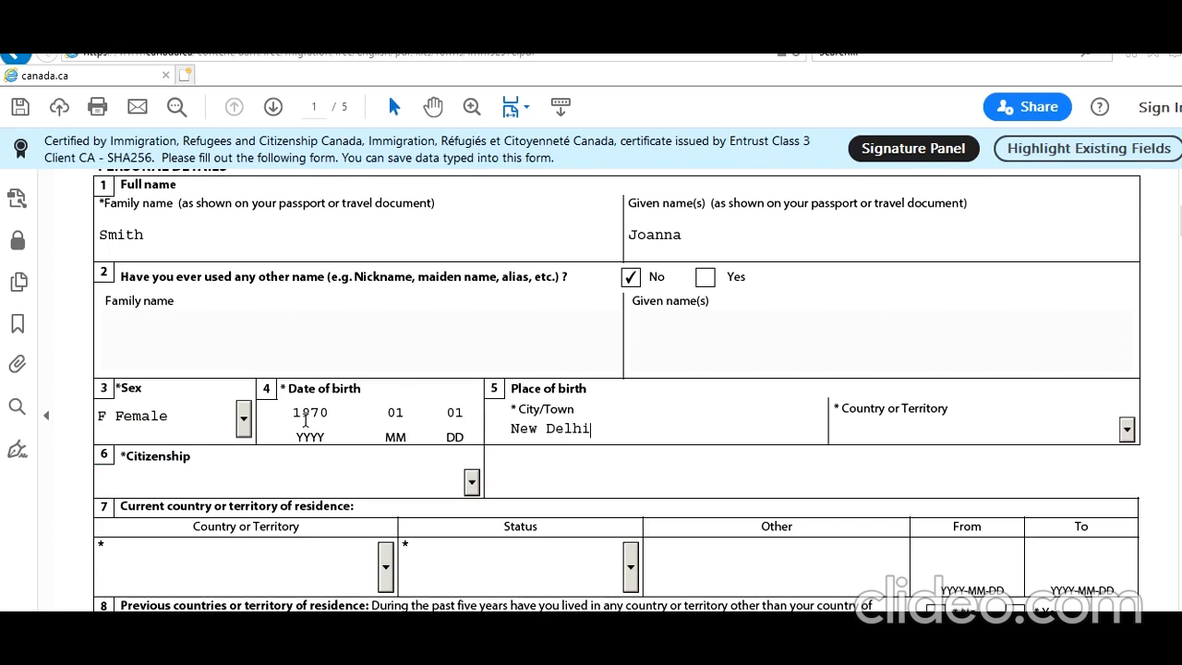
{"action": "key", "text": "Tab"}
Set country of birth, citizenship and residence to India, with residence status Citizen
{"action": "type", "text": "In"}
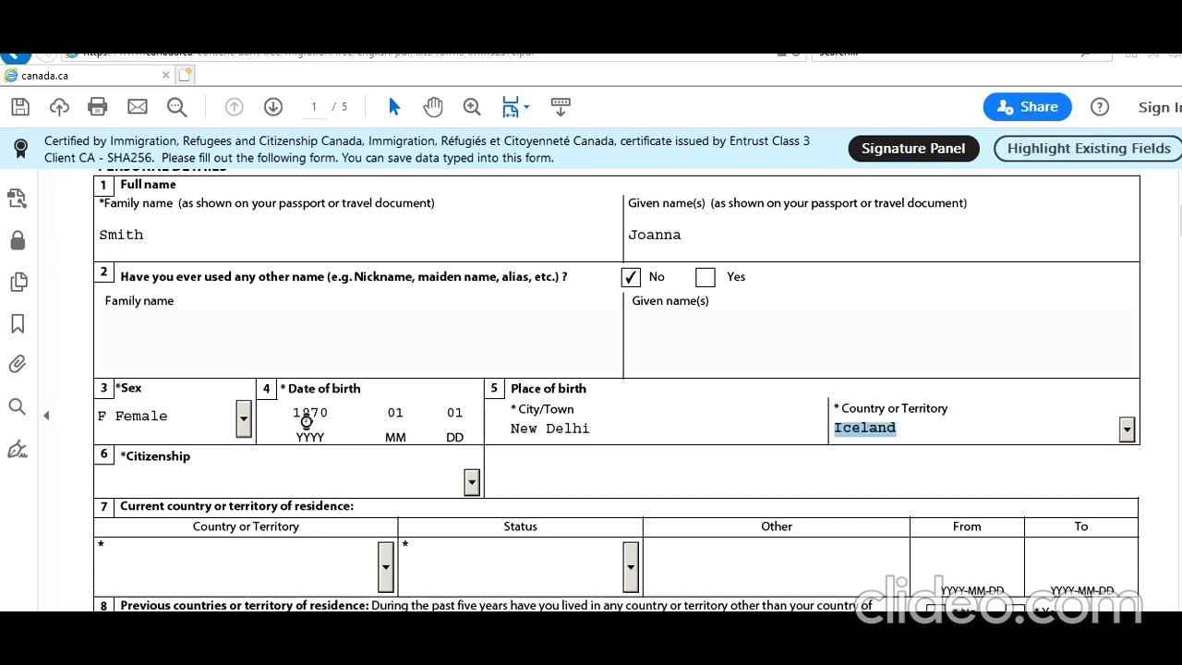
{"action": "key", "text": "Tab"}
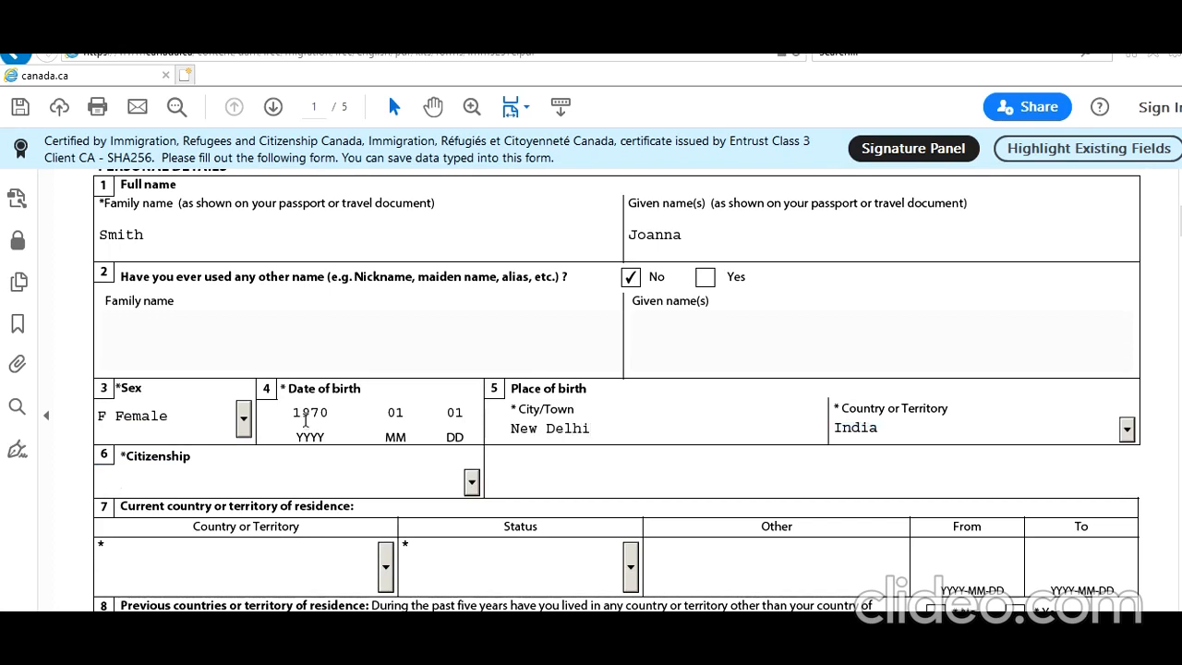
{"action": "type", "text": "In"}
{"action": "key", "text": "Tab"}
{"action": "type", "text": "In"}
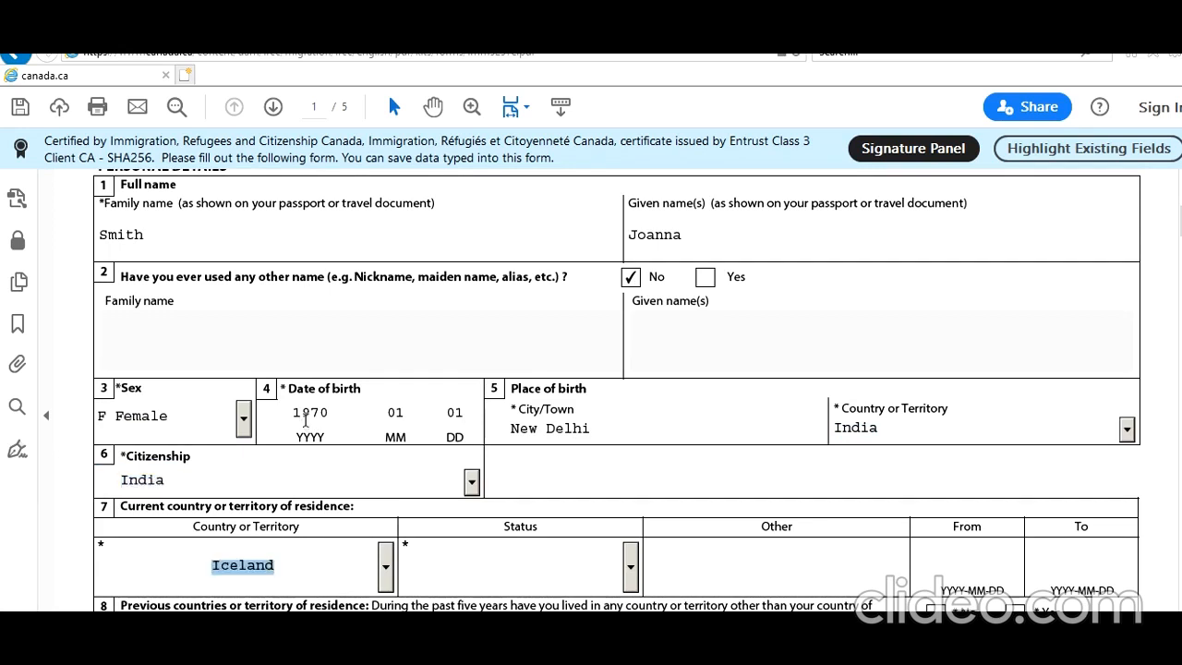
{"action": "key", "text": "Tab"}
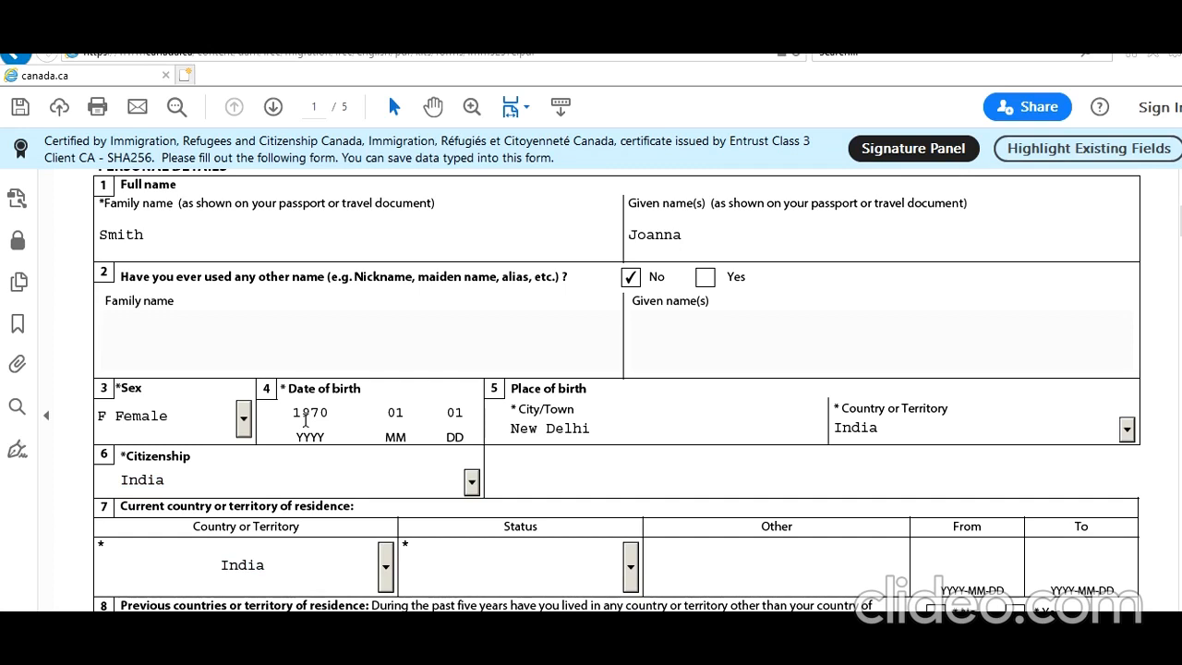
{"action": "type", "text": "Citizen"}
{"action": "key", "text": "Tab"}
Answer No to having lived in other countries for over six months
{"action": "scroll", "coordinate": [435, 420], "scroll_direction": "down", "scroll_amount": 2}
{"action": "scroll", "coordinate": [434, 420], "scroll_direction": "down", "scroll_amount": 2}
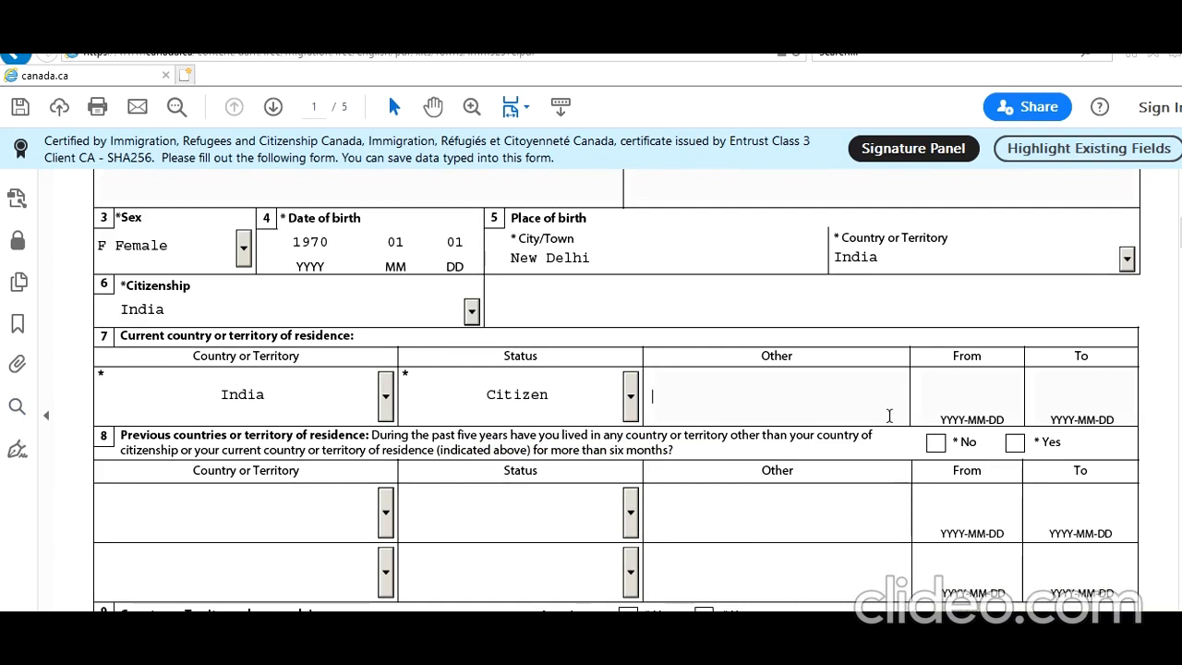
{"action": "left_click", "coordinate": [934, 443]}
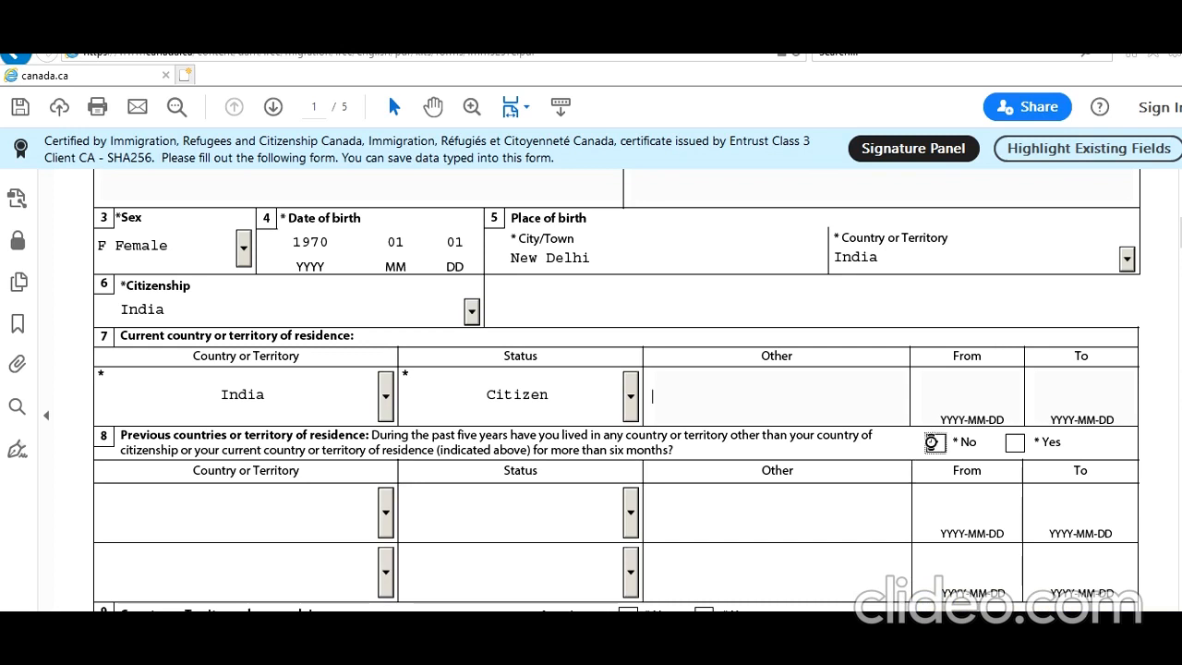
{"action": "scroll", "coordinate": [890, 468], "scroll_direction": "down", "scroll_amount": 3}
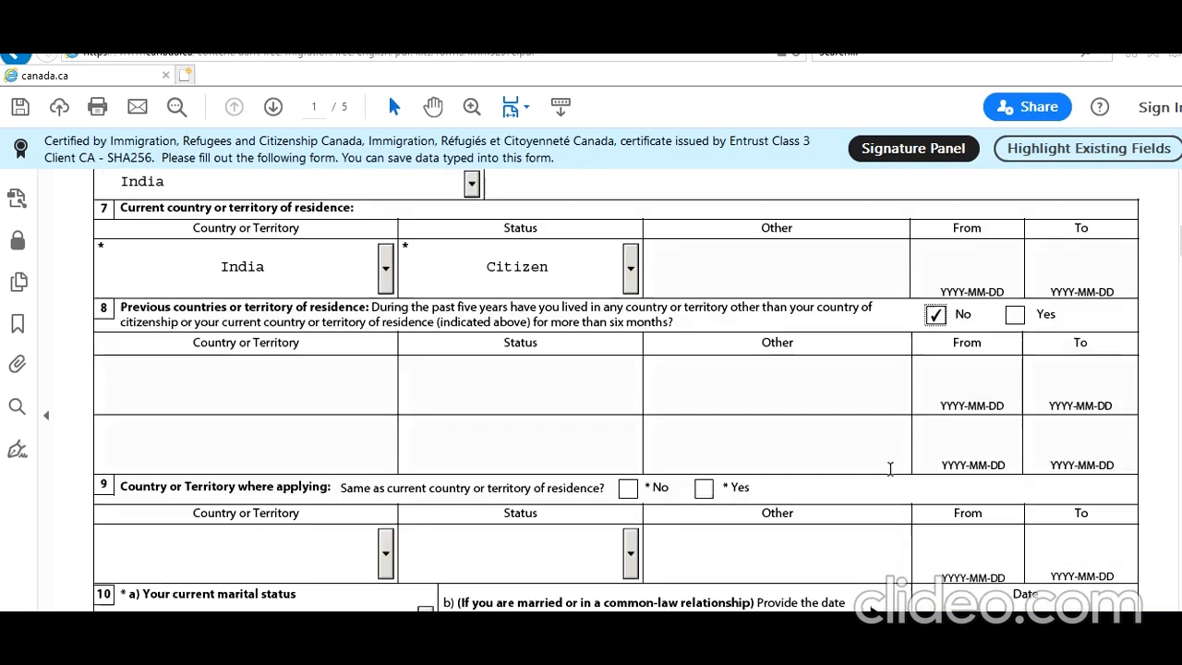
{"action": "scroll", "coordinate": [890, 468], "scroll_direction": "down", "scroll_amount": 1}
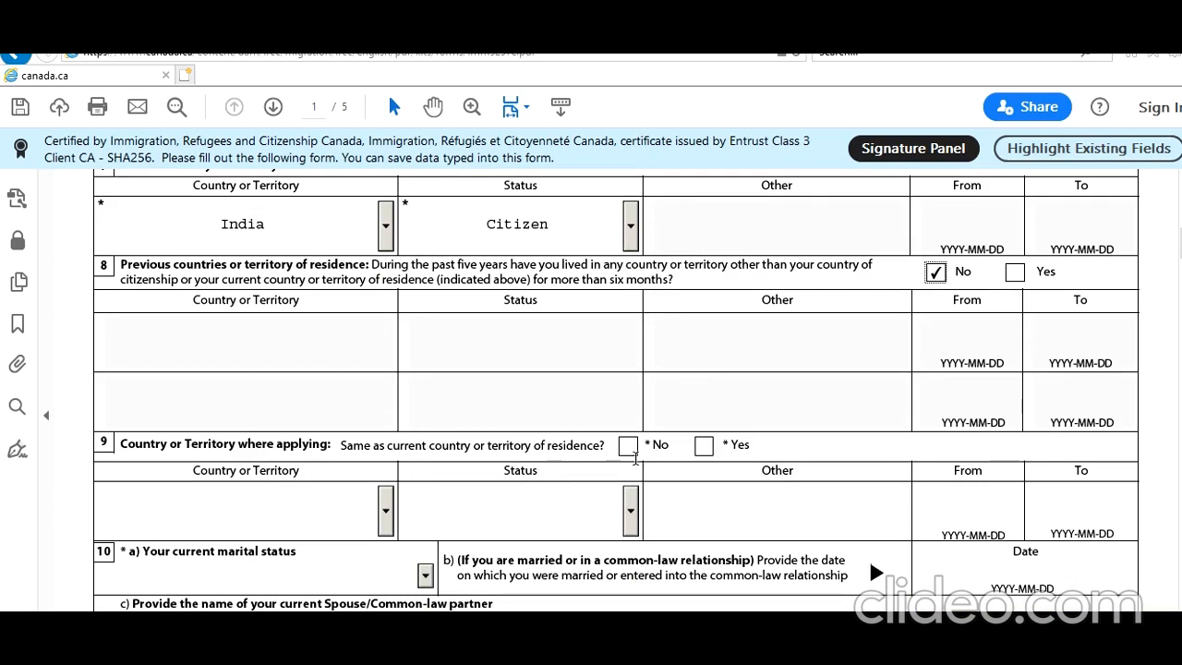
Confirm applying from the residence country, and set marital status Married since 1993-01-01
{"action": "left_click", "coordinate": [703, 445]}
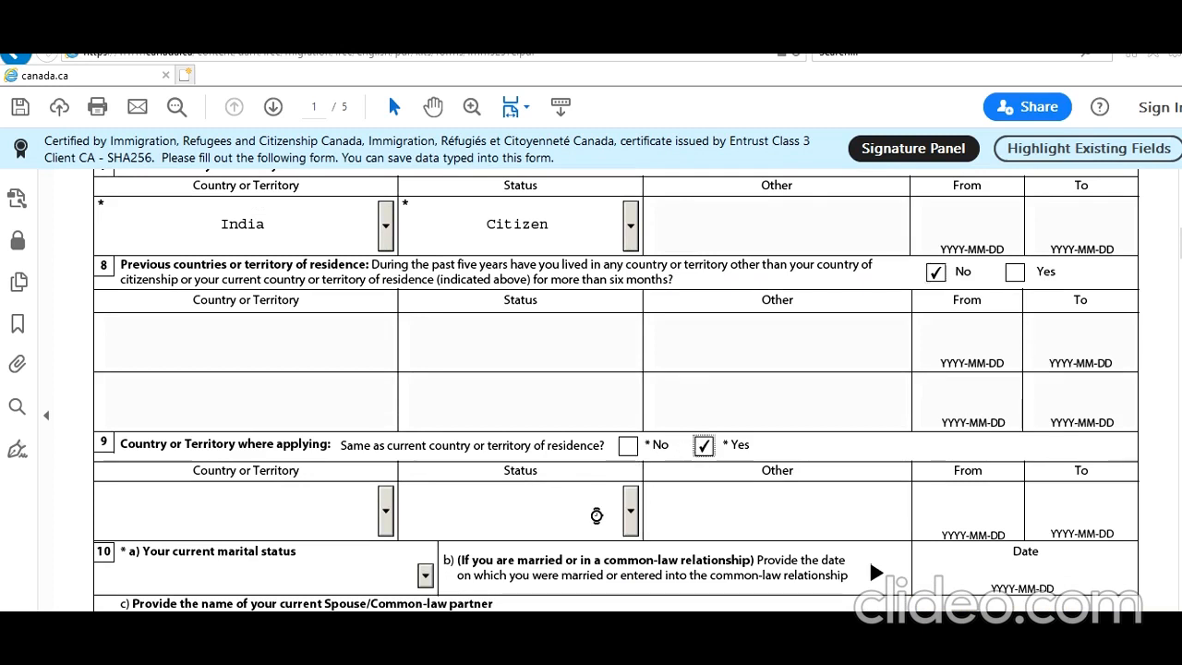
{"action": "scroll", "coordinate": [597, 515], "scroll_direction": "down", "scroll_amount": 3}
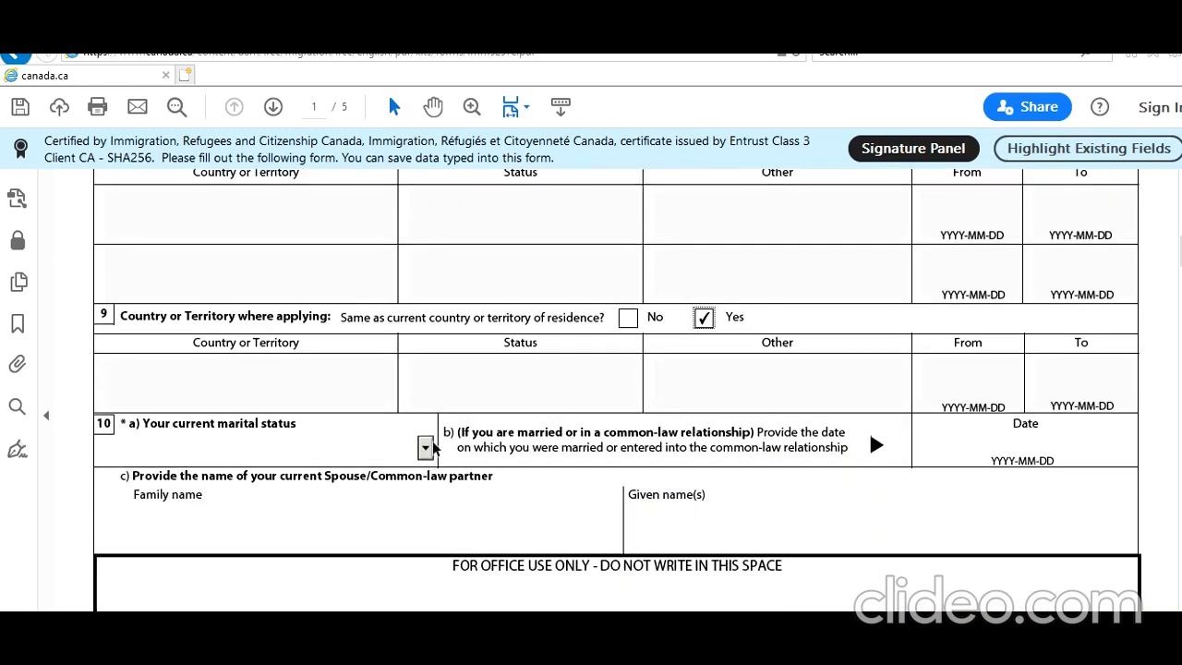
{"action": "left_click", "coordinate": [424, 446]}
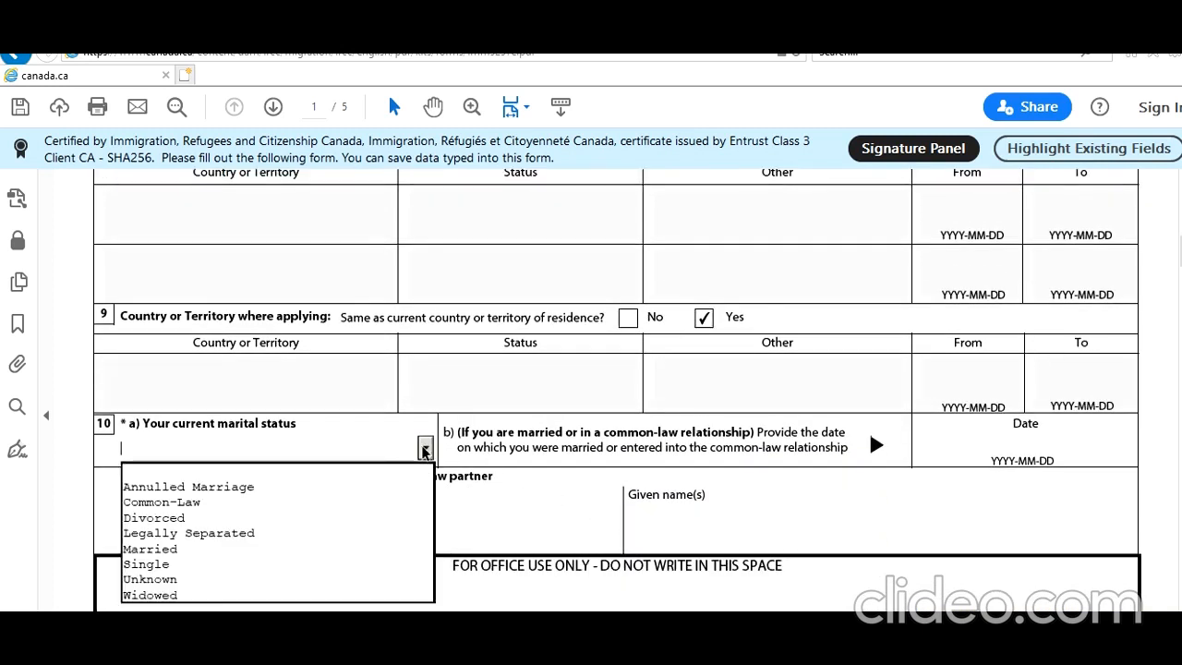
{"action": "left_click", "coordinate": [328, 549]}
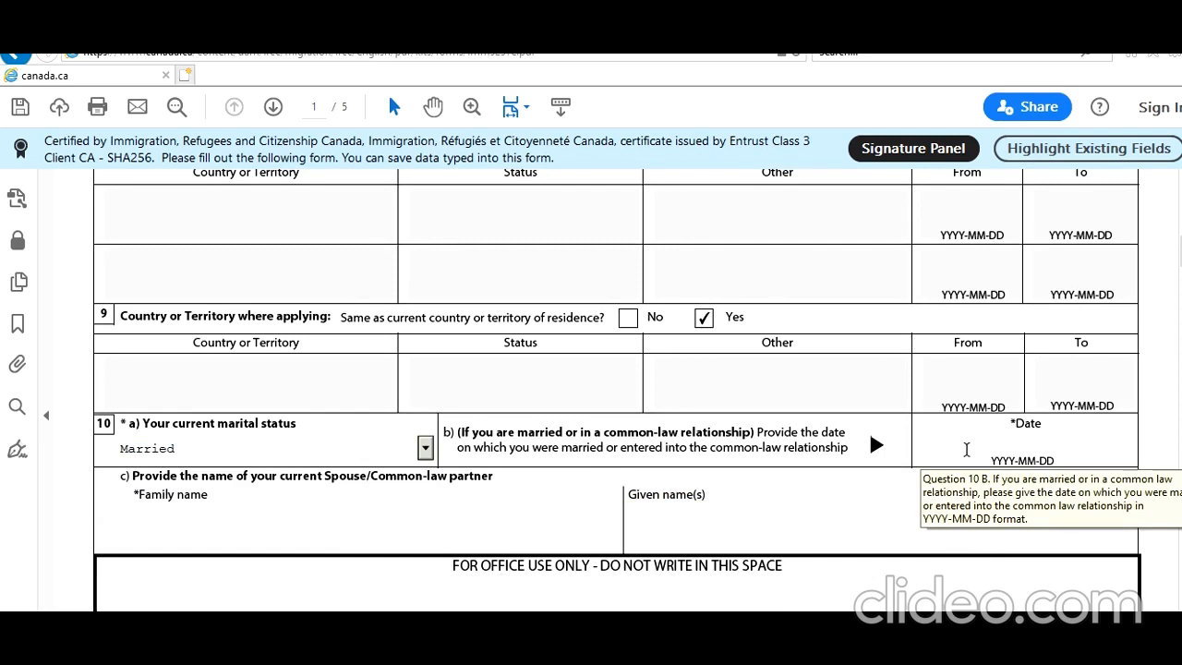
{"action": "left_click", "coordinate": [965, 449]}
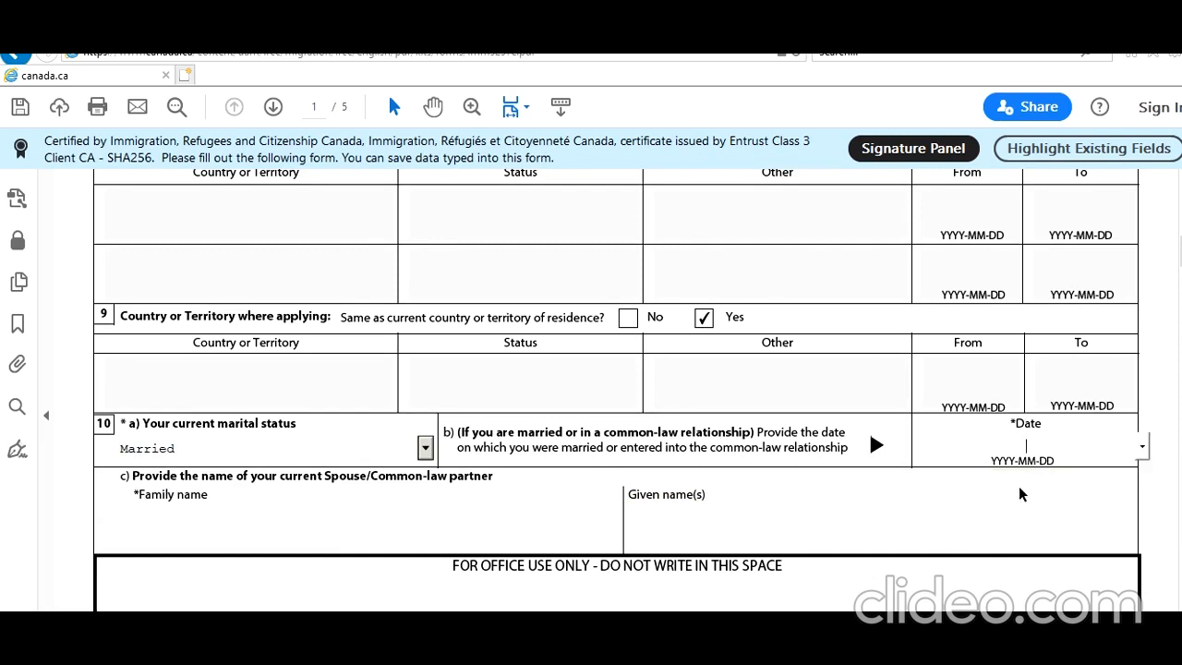
{"action": "type", "text": "199"}
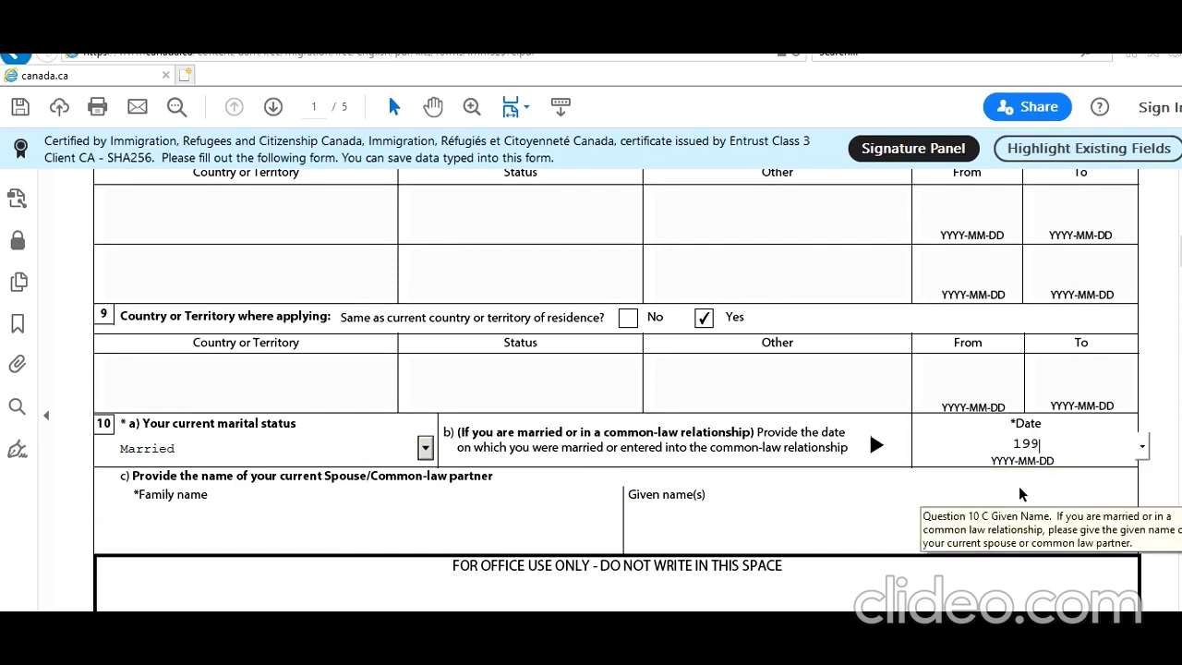
{"action": "type", "text": "3-01-01"}
{"action": "left_click", "coordinate": [982, 528]}
Enter the spouse's family and given names
{"action": "scroll", "coordinate": [993, 392], "scroll_direction": "down", "scroll_amount": 1}
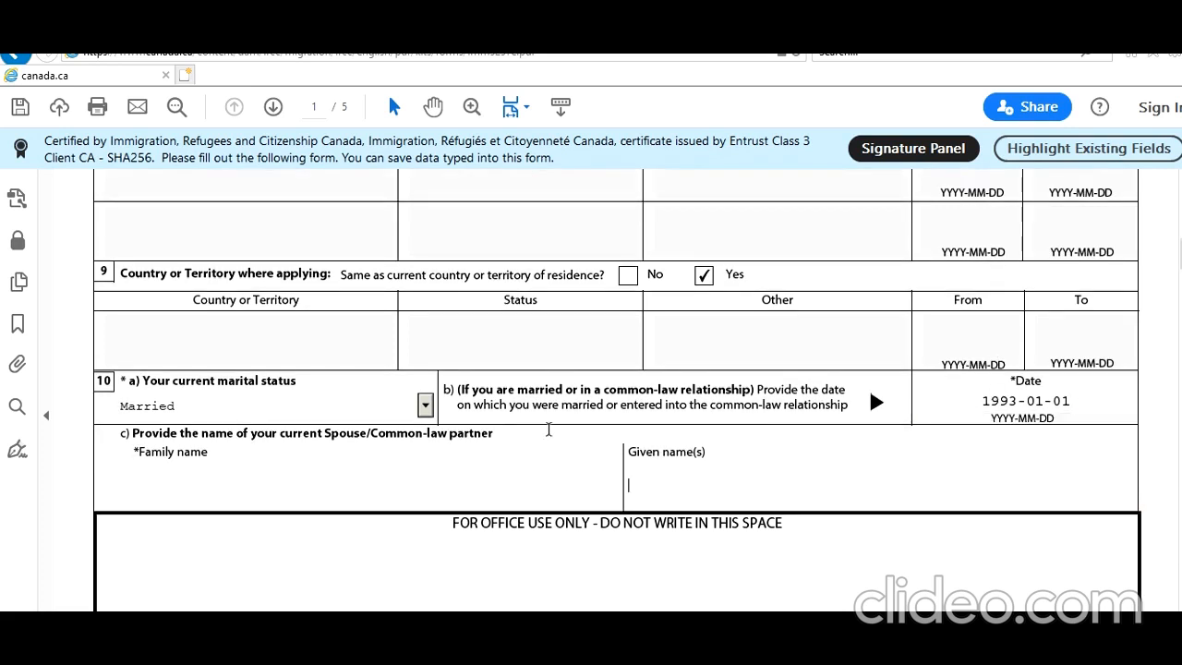
{"action": "left_click", "coordinate": [520, 490]}
{"action": "key", "text": "Tab"}
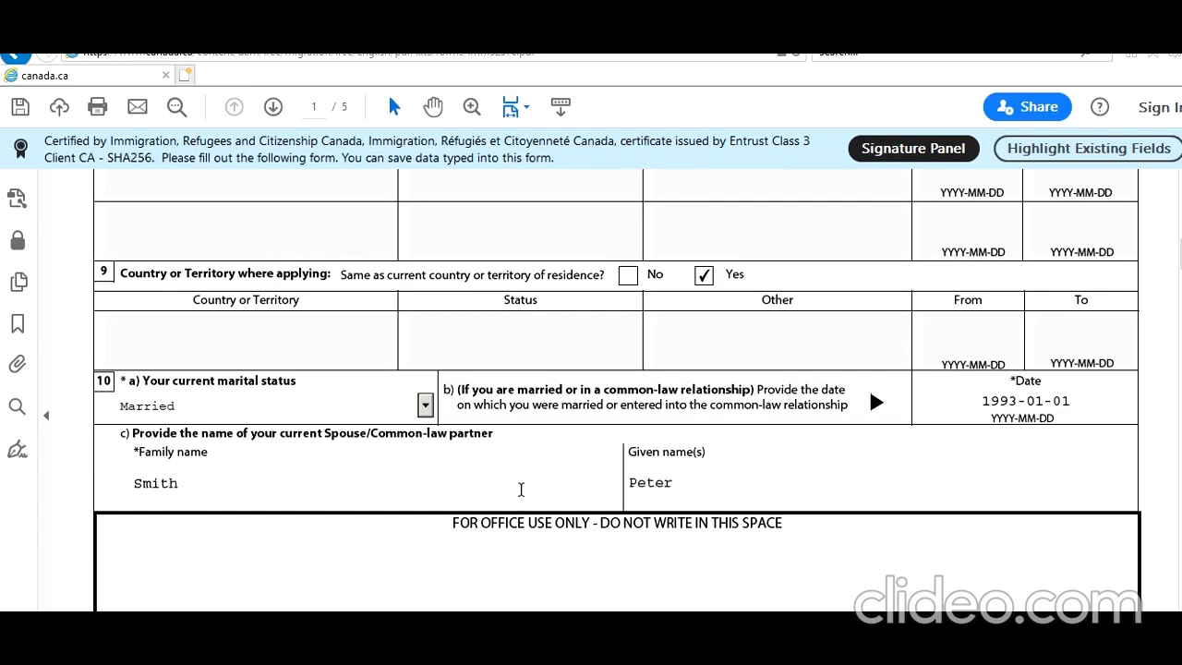
{"action": "scroll", "coordinate": [520, 490], "scroll_direction": "down", "scroll_amount": 10}
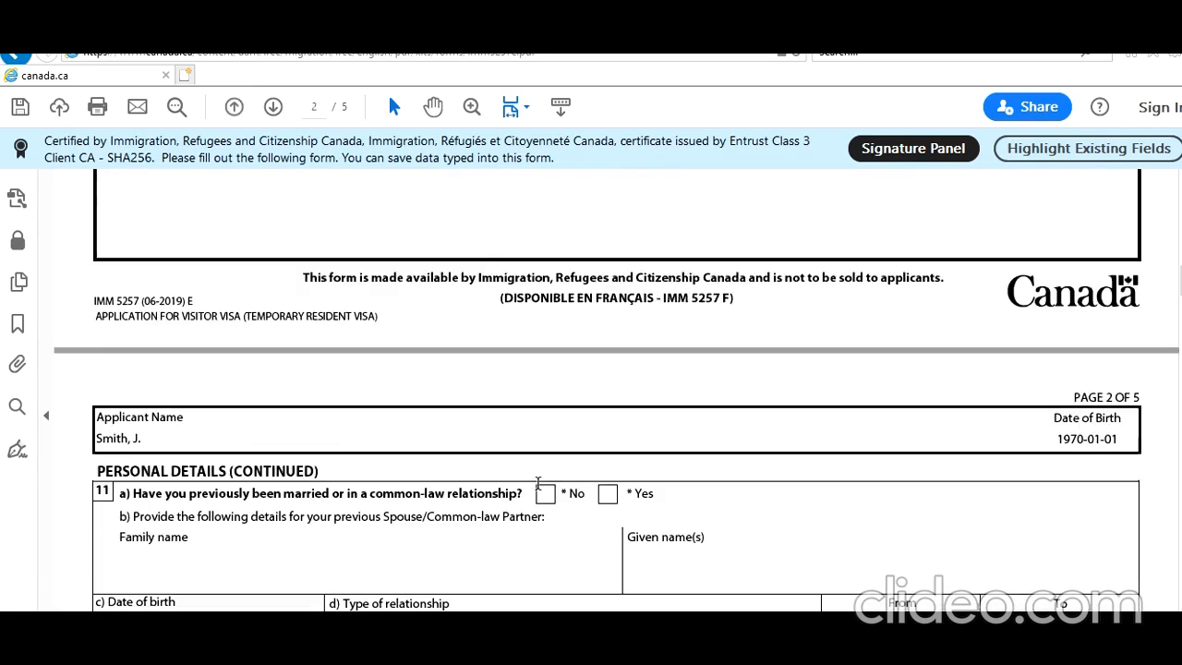
Answer No to any previous marriage or common-law relationship
{"action": "scroll", "coordinate": [537, 480], "scroll_direction": "down", "scroll_amount": 1}
{"action": "scroll", "coordinate": [564, 445], "scroll_direction": "down", "scroll_amount": 1}
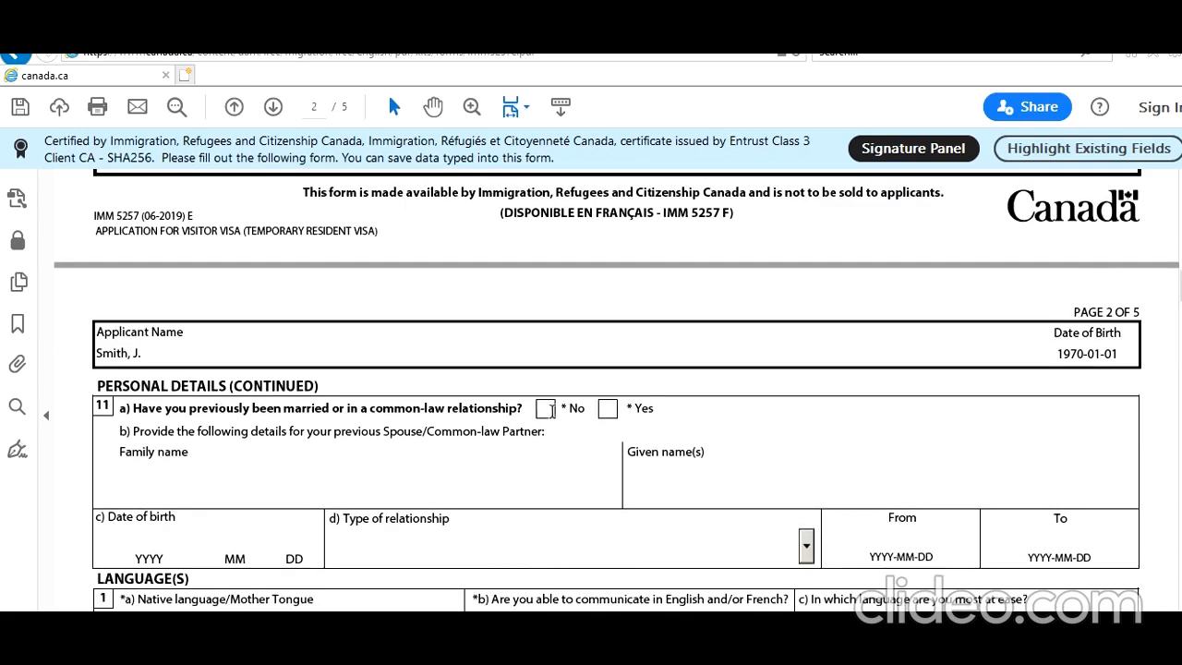
{"action": "left_click", "coordinate": [544, 408]}
{"action": "scroll", "coordinate": [551, 467], "scroll_direction": "down", "scroll_amount": 3}
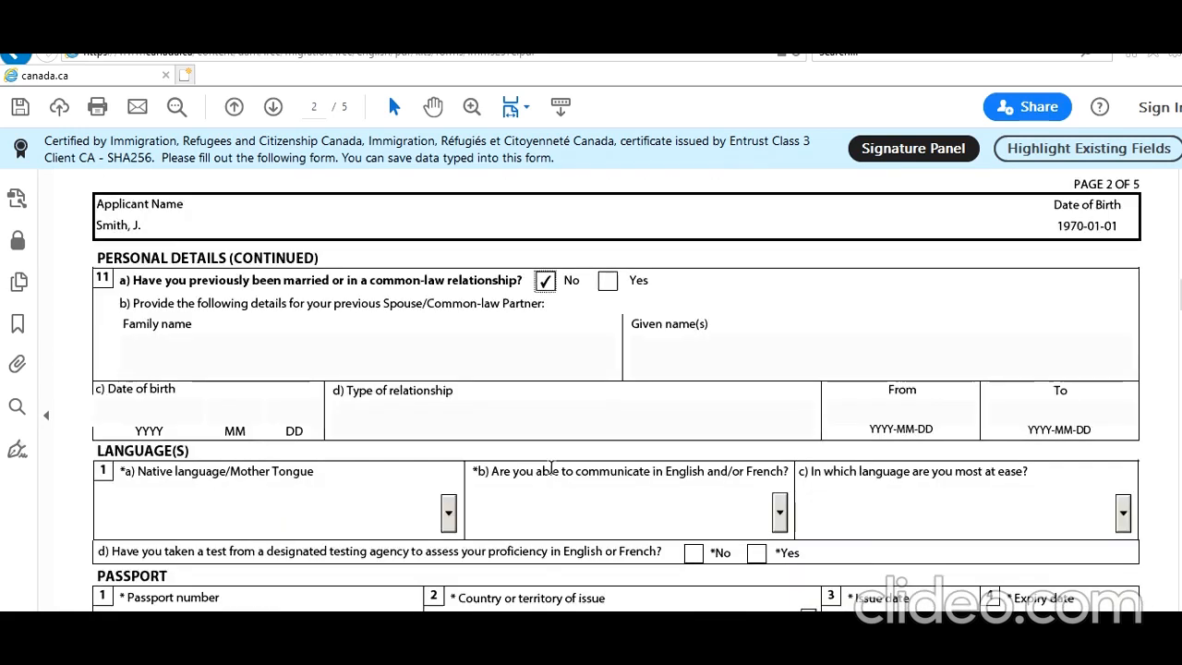
{"action": "scroll", "coordinate": [551, 467], "scroll_direction": "down", "scroll_amount": 2}
Set native language Hindi, communication language English, and No to a language test
{"action": "left_click", "coordinate": [335, 424]}
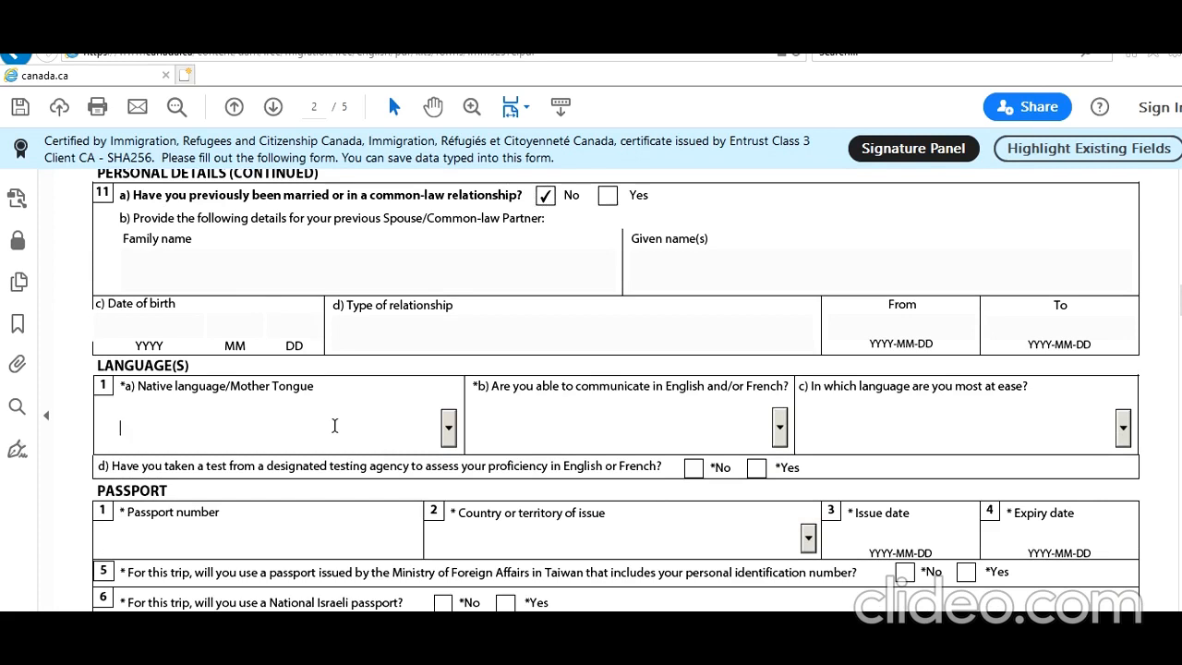
{"action": "type", "text": "Hai"}
{"action": "key", "text": "Down"}
{"action": "key", "text": "Down"}
{"action": "key", "text": "Down"}
{"action": "key", "text": "Down"}
{"action": "key", "text": "Down"}
{"action": "key", "text": "Down"}
{"action": "key", "text": "Down"}
{"action": "key", "text": "Down"}
{"action": "key", "text": "Down"}
{"action": "key", "text": "Return"}
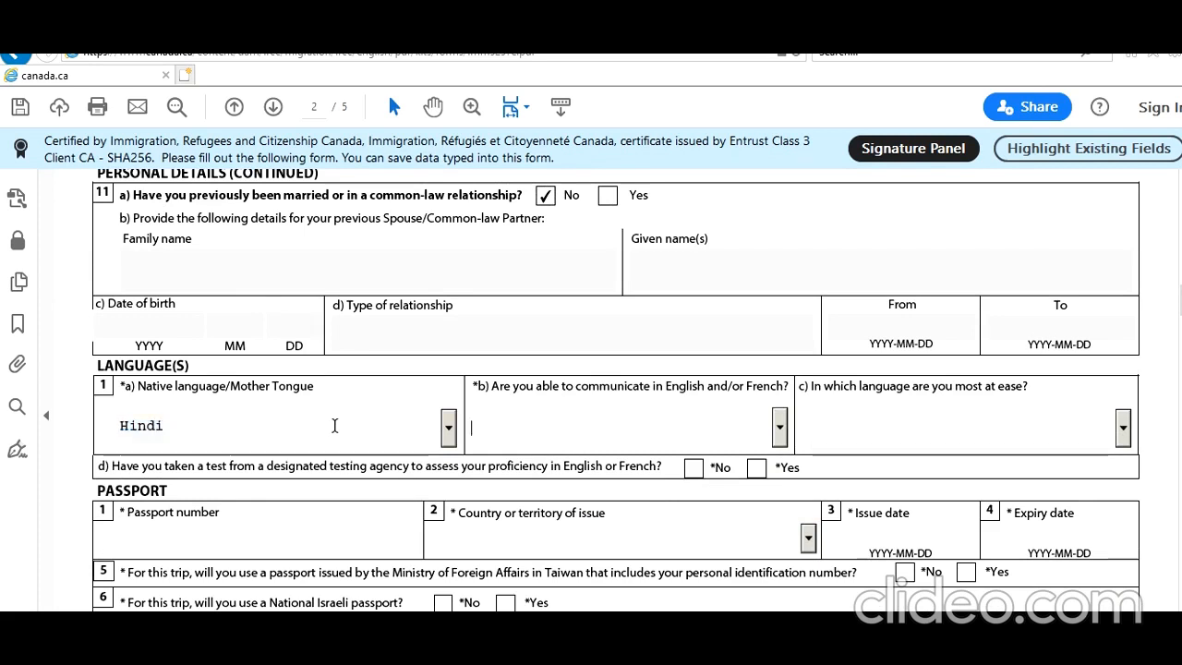
{"action": "key", "text": "Tab"}
{"action": "key", "text": "Down"}
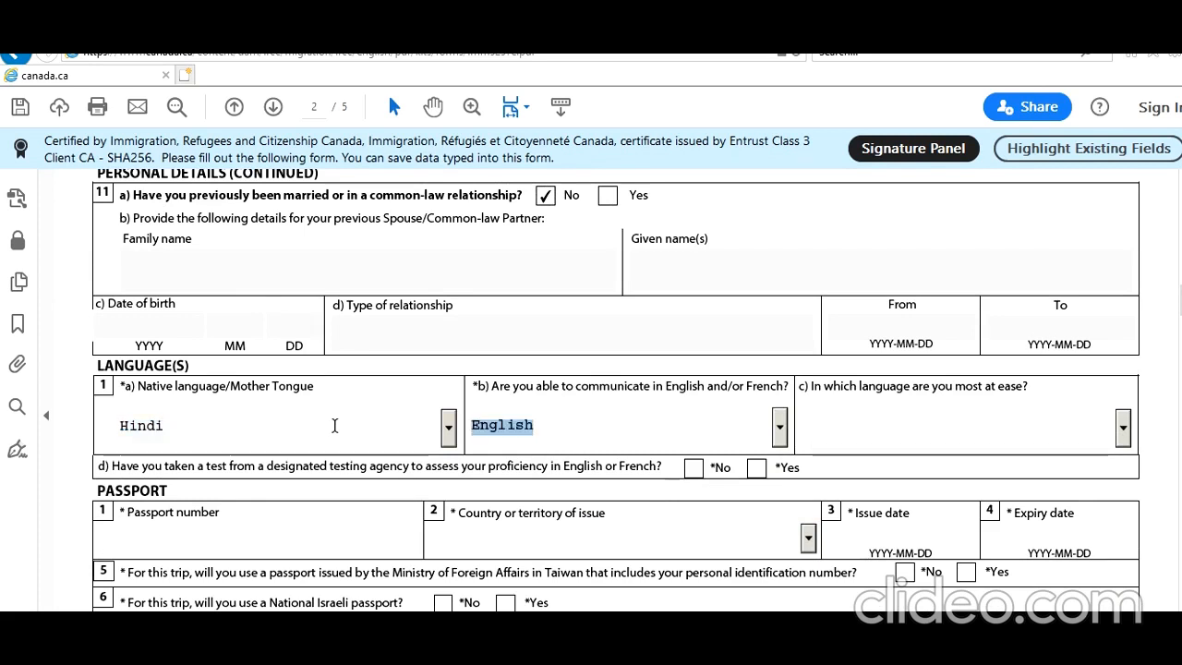
{"action": "key", "text": "Tab"}
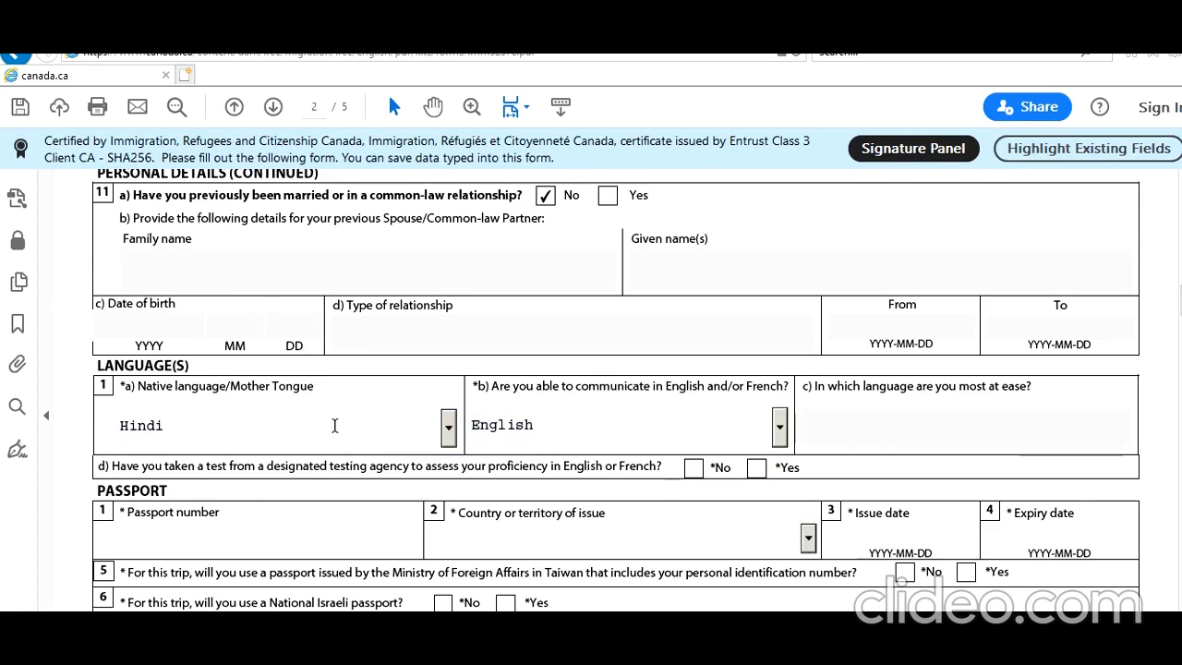
{"action": "left_click", "coordinate": [696, 467]}
Enter the passport number, country IND (India), issued 2019-01-10, expiring 2029-01-09
{"action": "scroll", "coordinate": [584, 499], "scroll_direction": "down", "scroll_amount": 2}
{"action": "scroll", "coordinate": [585, 500], "scroll_direction": "down", "scroll_amount": 1}
{"action": "left_click", "coordinate": [258, 414]}
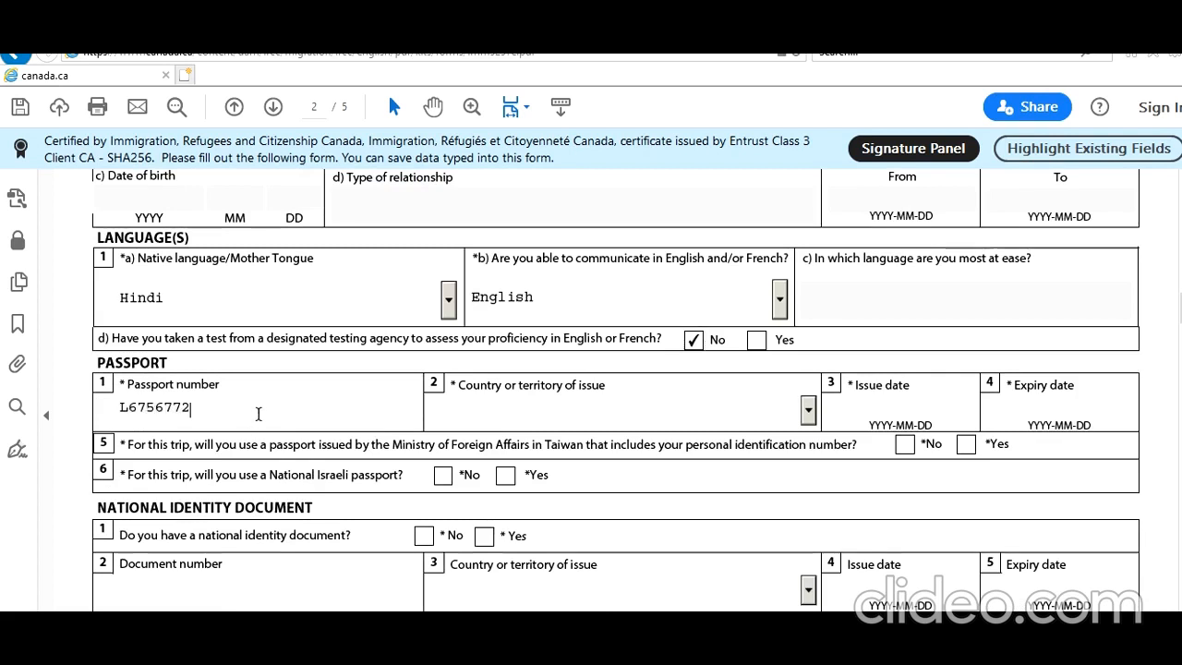
{"action": "key", "text": "Tab"}
{"action": "type", "text": "in"}
{"action": "key", "text": "Tab"}
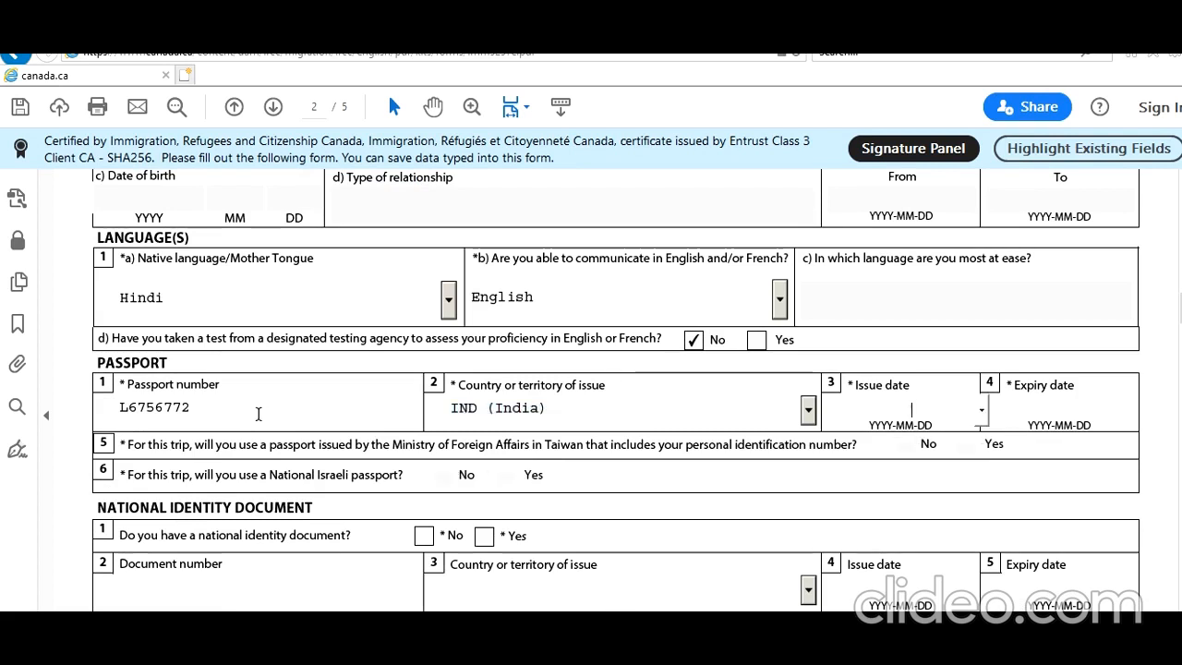
{"action": "type", "text": "209"}
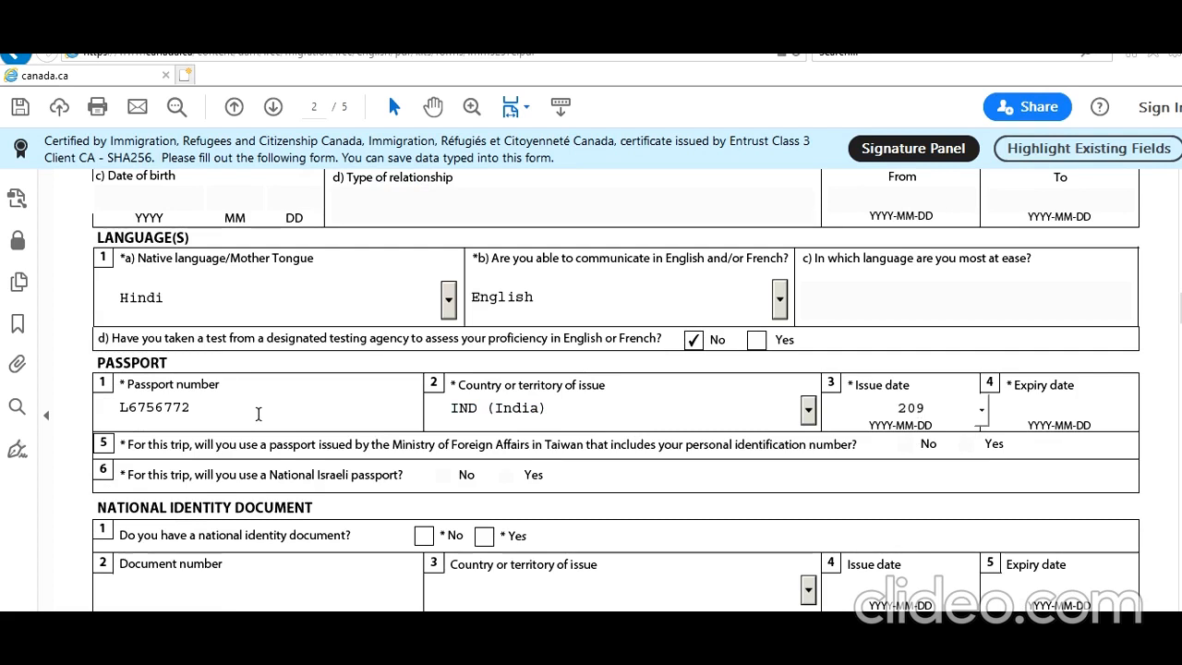
{"action": "key", "text": "BackSpace"}
{"action": "type", "text": "19-01"}
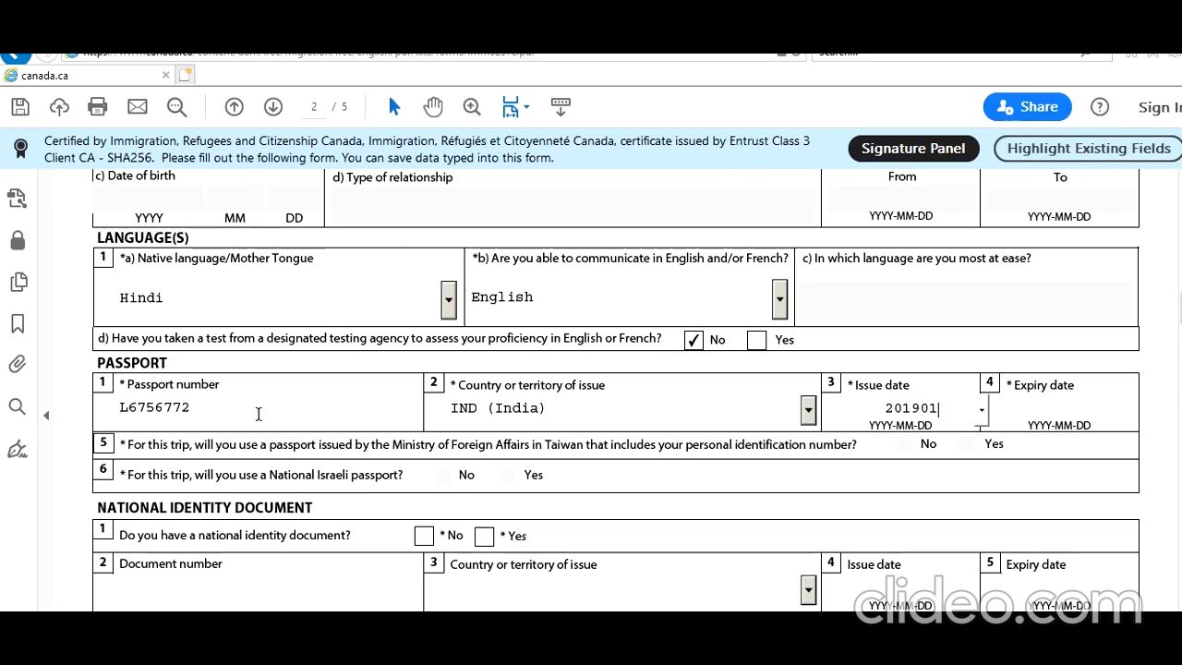
{"action": "type", "text": "-10"}
{"action": "key", "text": "Tab"}
{"action": "type", "text": "202"}
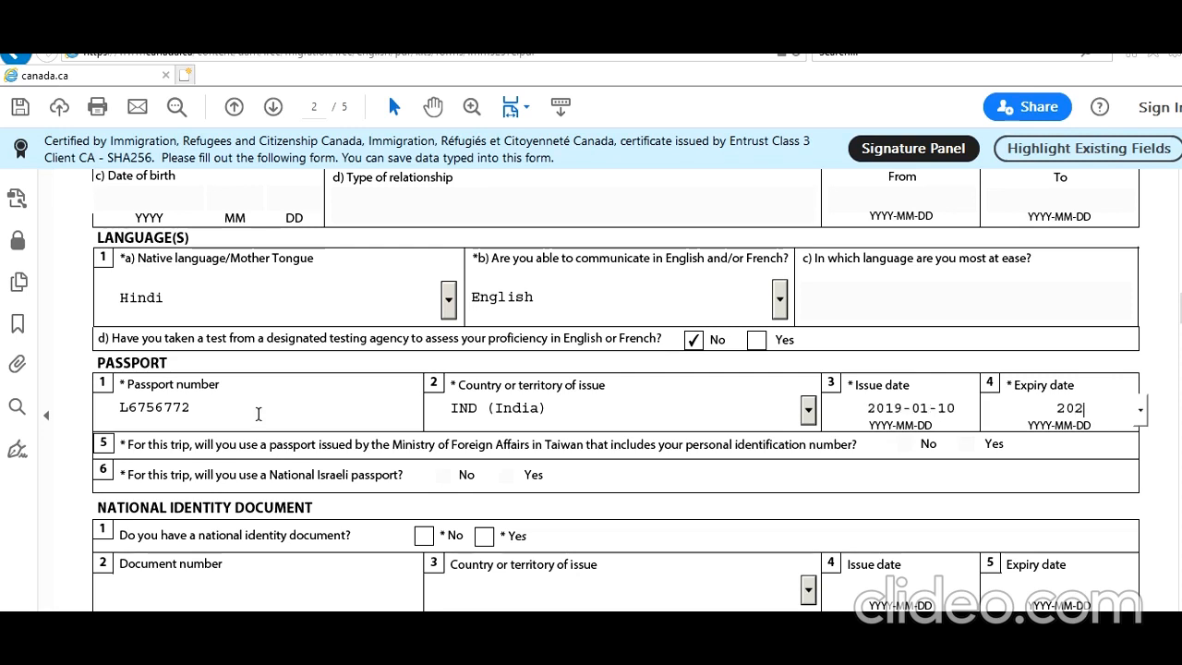
{"action": "type", "text": "9-01-09"}
{"action": "key", "text": "Tab"}
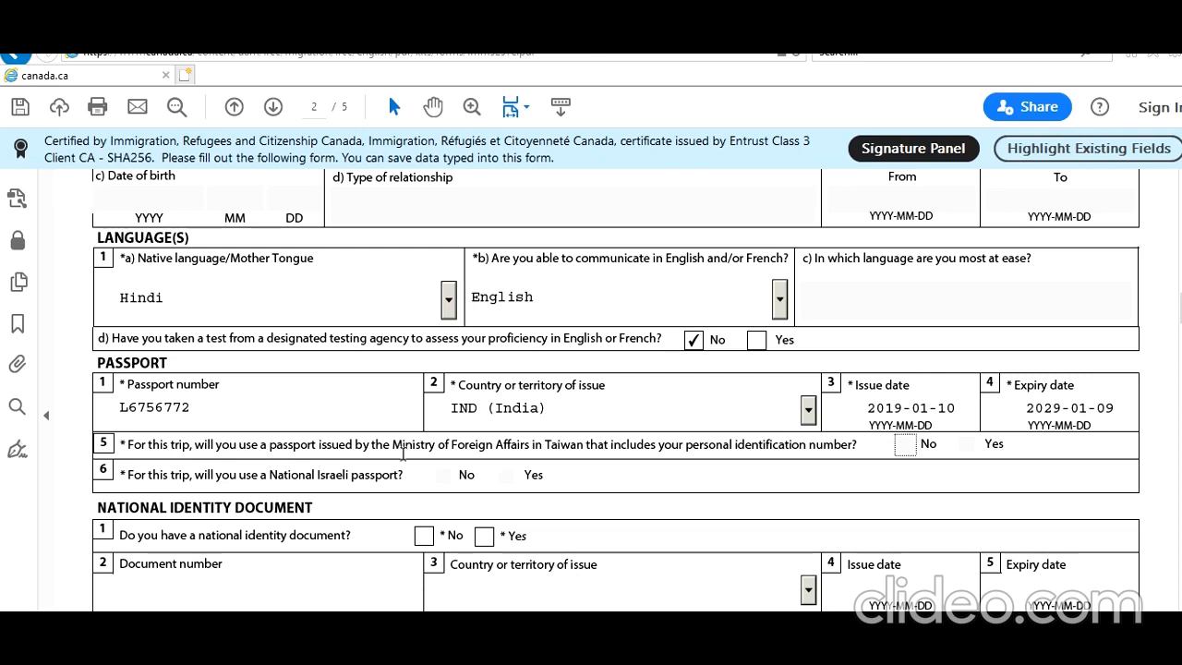
{"action": "scroll", "coordinate": [600, 417], "scroll_direction": "down", "scroll_amount": 2}
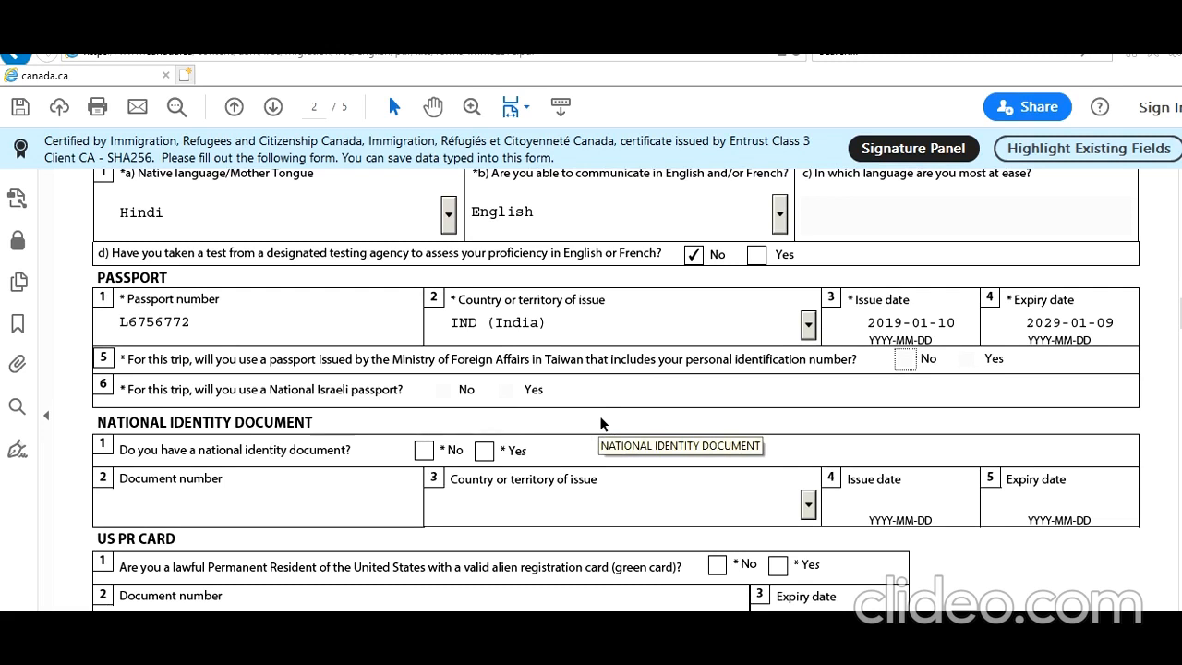
Record a national identity document: its number, country IND (India), issued 1992-10-01
{"action": "left_click", "coordinate": [484, 451]}
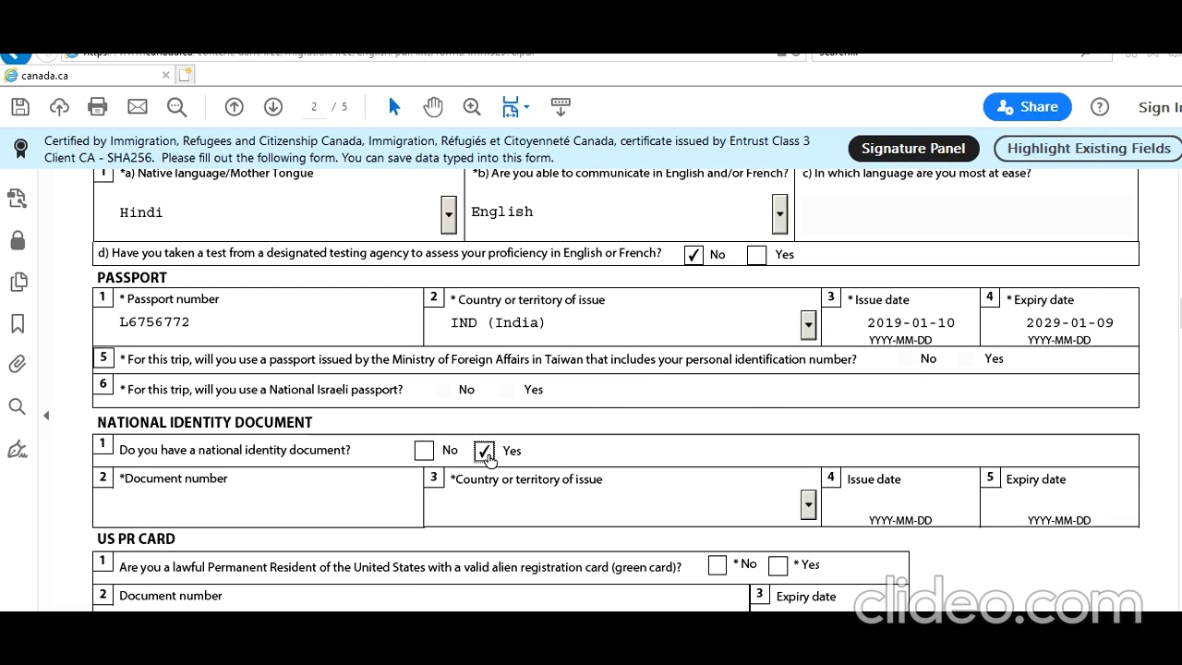
{"action": "left_click", "coordinate": [251, 504]}
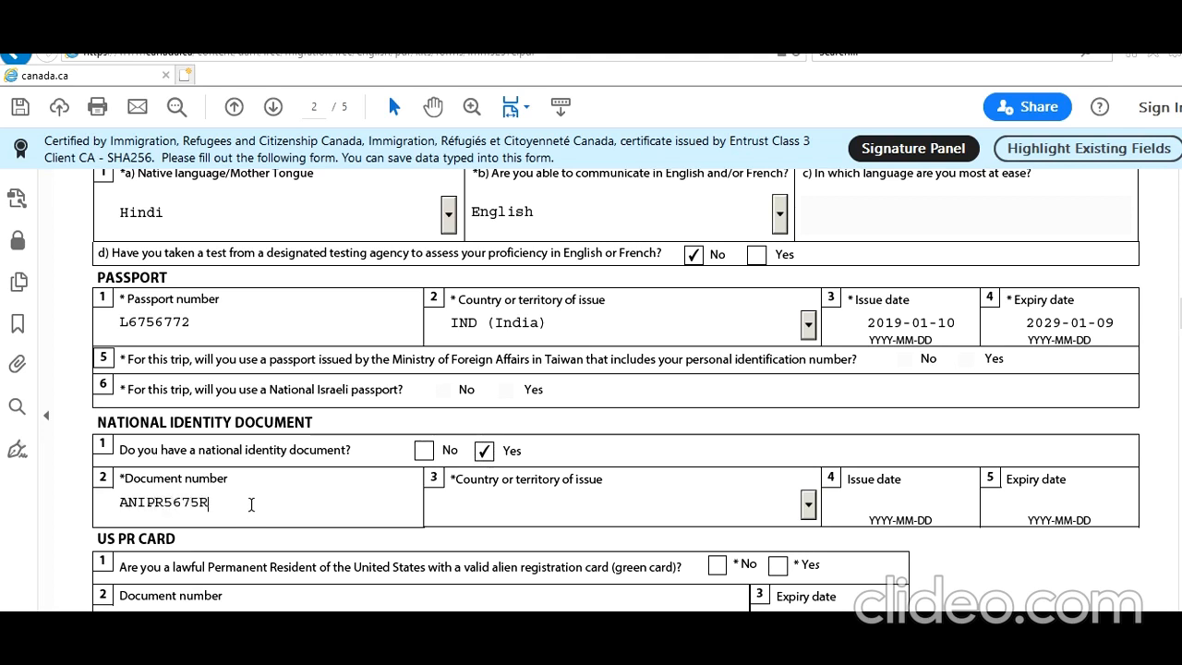
{"action": "key", "text": "Tab"}
{"action": "type", "text": "in"}
{"action": "key", "text": "Tab"}
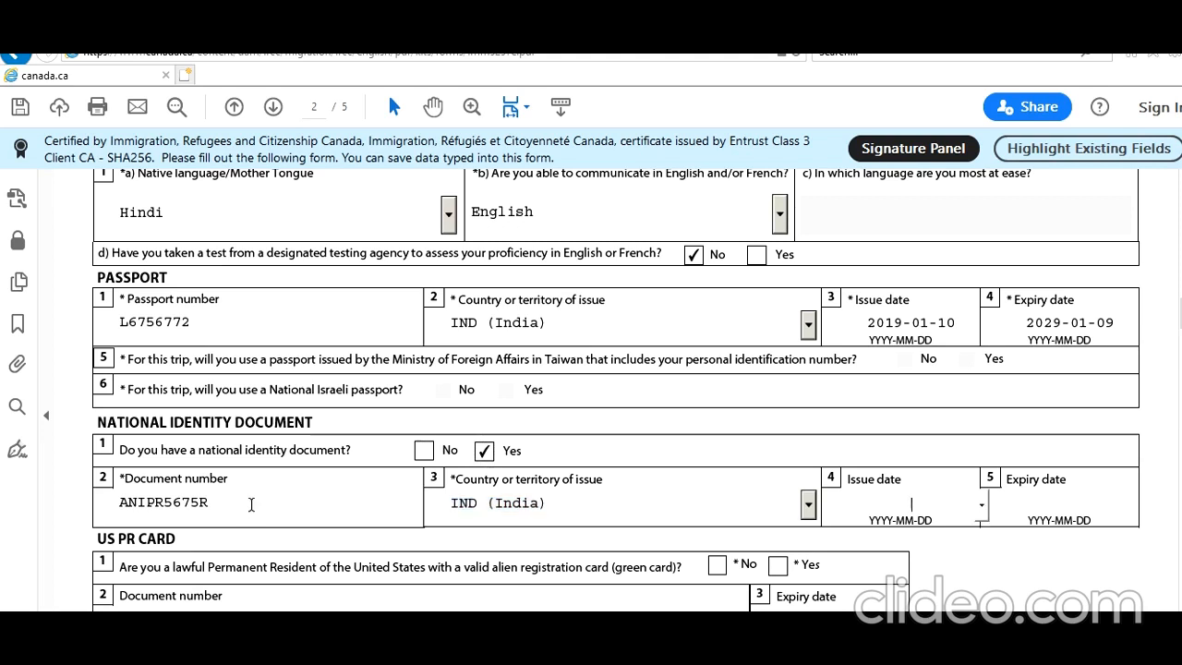
{"action": "type", "text": "20"}
{"action": "key", "text": "BackSpace"}
{"action": "key", "text": "BackSpace"}
{"action": "type", "text": "192-10-01"}
{"action": "key", "text": "Left"}
{"action": "type", "text": "9"}
Answer No to holding a US permanent resident card
{"action": "scroll", "coordinate": [561, 514], "scroll_direction": "down", "scroll_amount": 1}
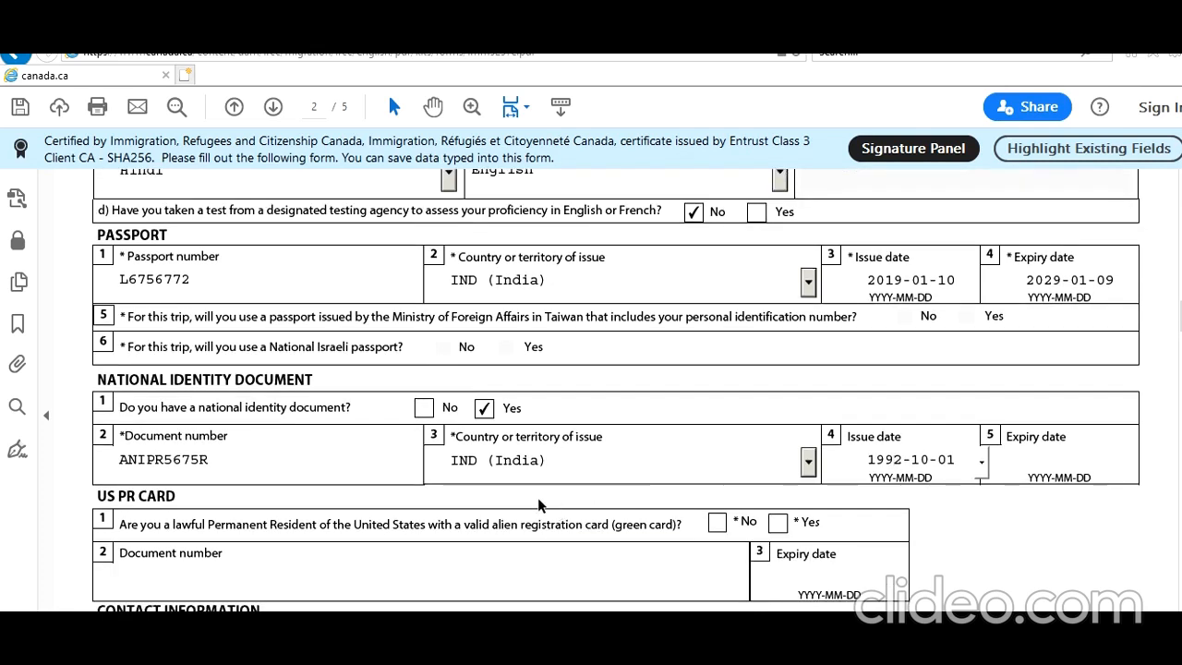
{"action": "scroll", "coordinate": [541, 501], "scroll_direction": "down", "scroll_amount": 1}
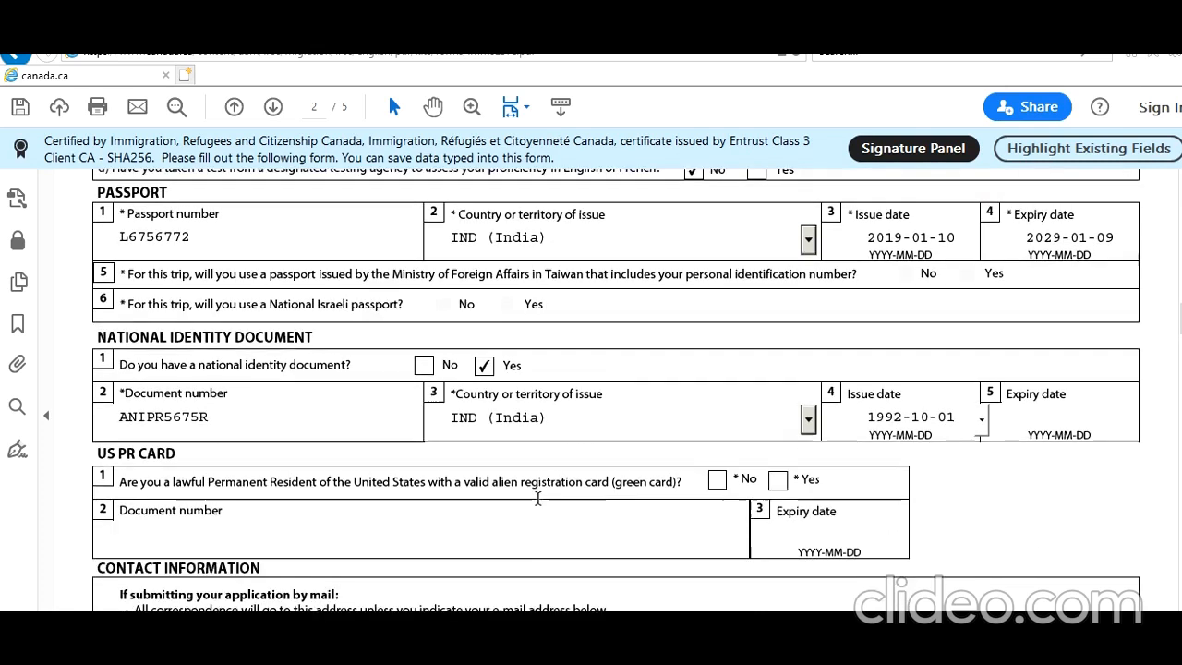
{"action": "left_click", "coordinate": [717, 481]}
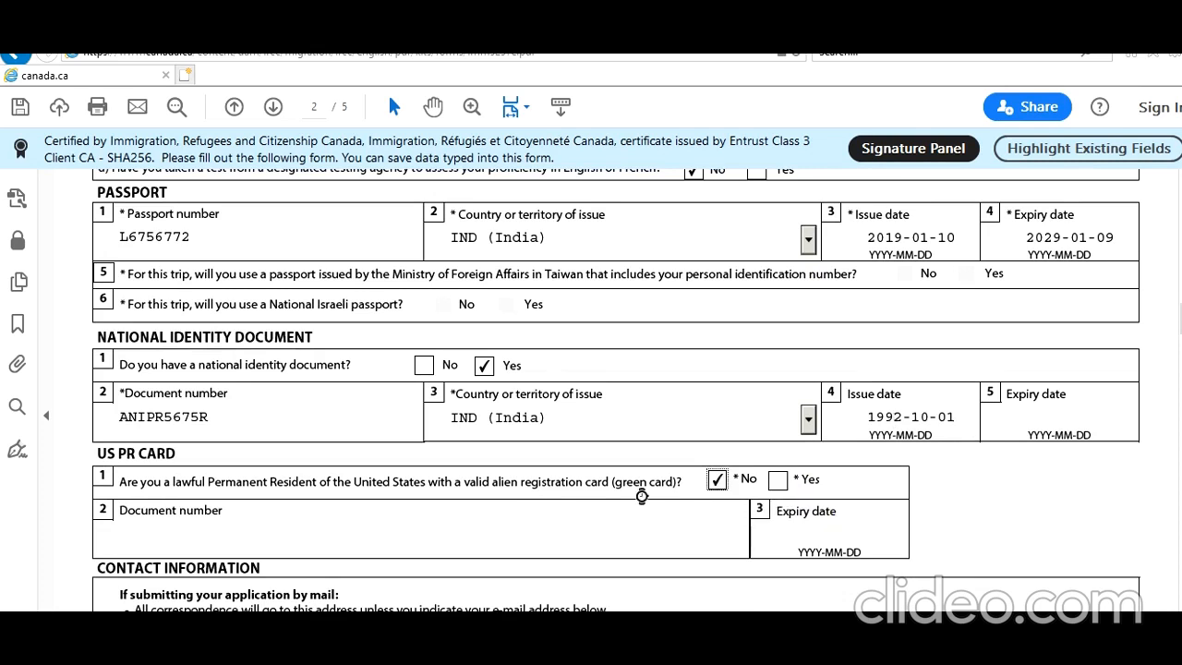
{"action": "scroll", "coordinate": [640, 494], "scroll_direction": "down", "scroll_amount": 5}
Enter the mailing address unit number, street number and street name
{"action": "scroll", "coordinate": [641, 494], "scroll_direction": "down", "scroll_amount": 1}
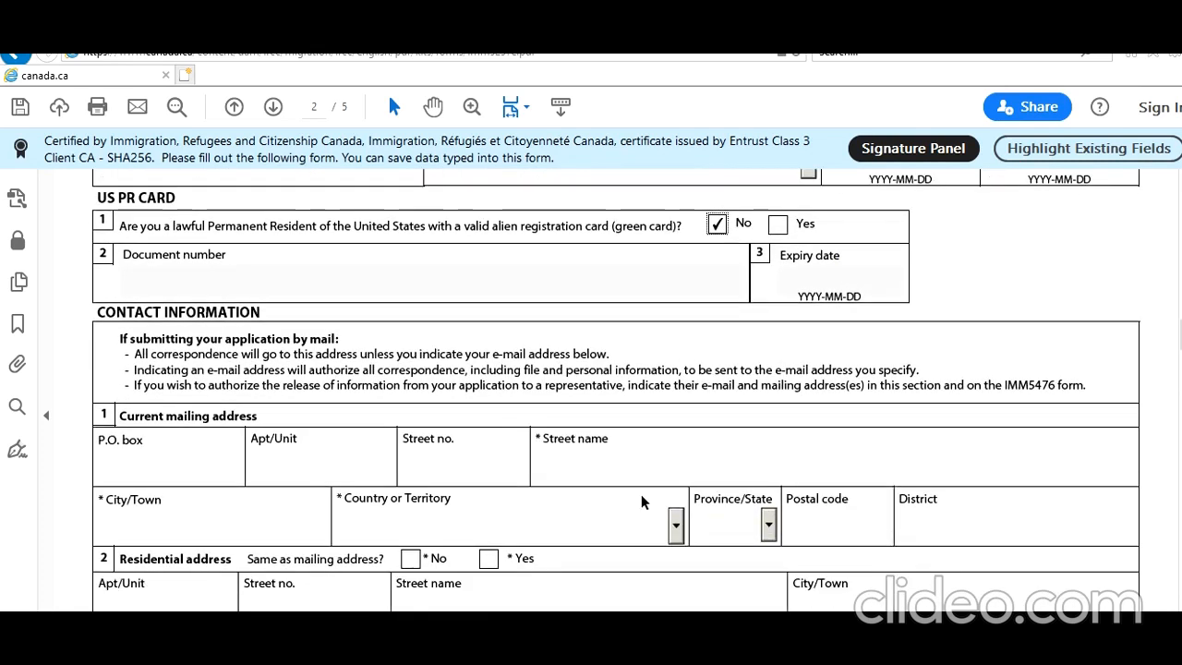
{"action": "left_click", "coordinate": [366, 473]}
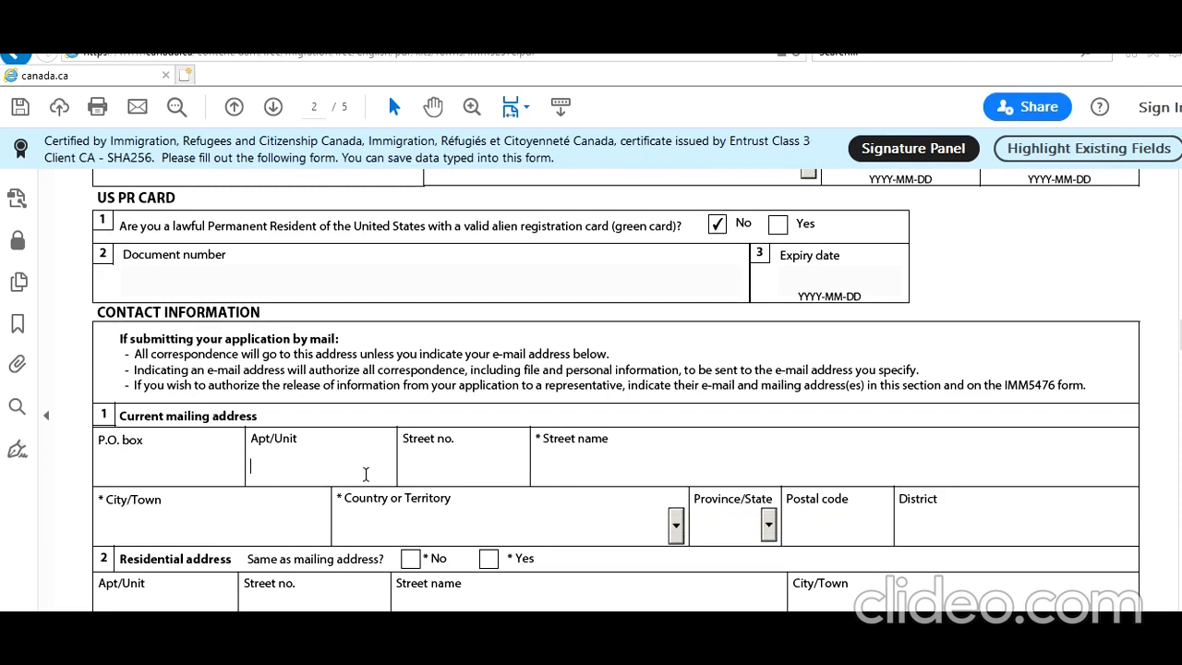
{"action": "type", "text": "1"}
{"action": "left_click", "coordinate": [451, 473]}
{"action": "type", "text": "11"}
{"action": "key", "text": "BackSpace"}
{"action": "key", "text": "Tab"}
{"action": "type", "text": "new"}
{"action": "key", "text": "BackSpace"}
{"action": "key", "text": "BackSpace"}
{"action": "key", "text": "BackSpace"}
{"action": "key", "text": "BackSpace"}
{"action": "type", "text": "New Delhi ST"}
{"action": "key", "text": "Tab"}
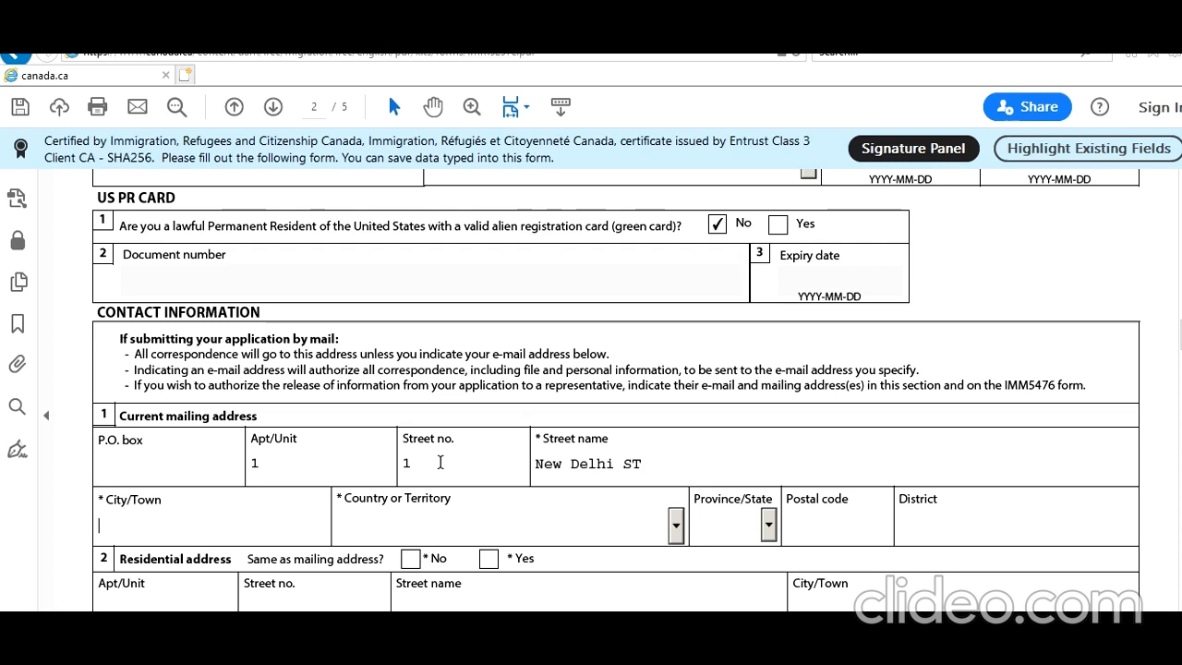
Fill in city, country India, postal code and district Delhi; mark residential address same as mailing
{"action": "type", "text": "New Delhi"}
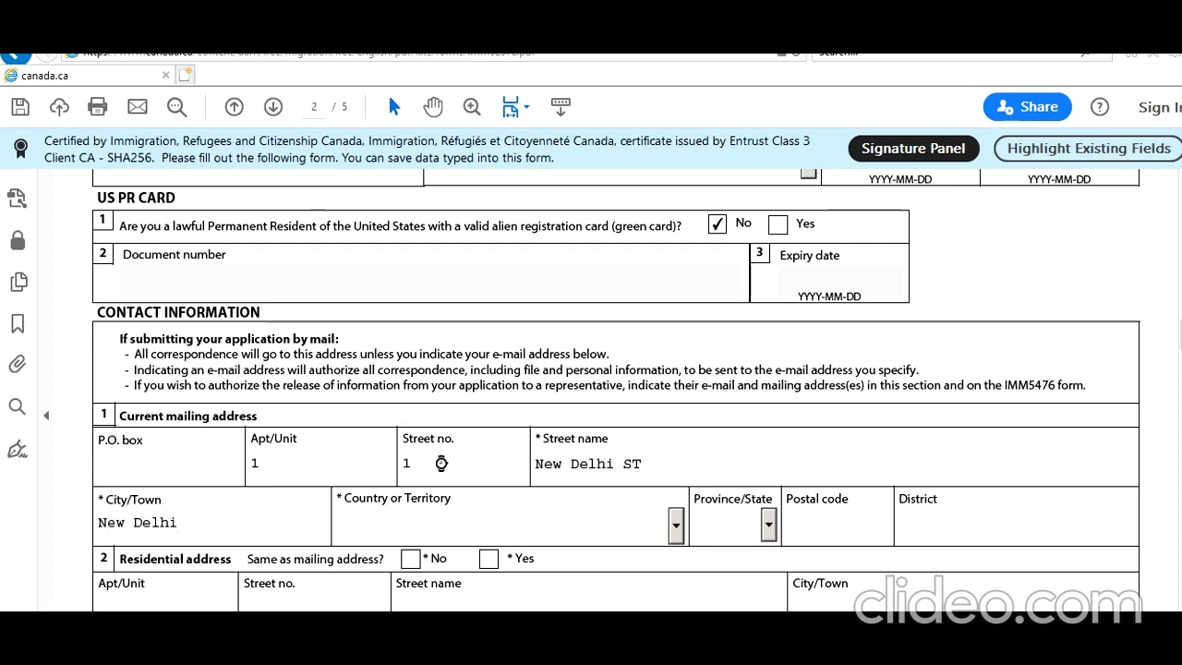
{"action": "type", "text": "India"}
{"action": "key", "text": "Tab"}
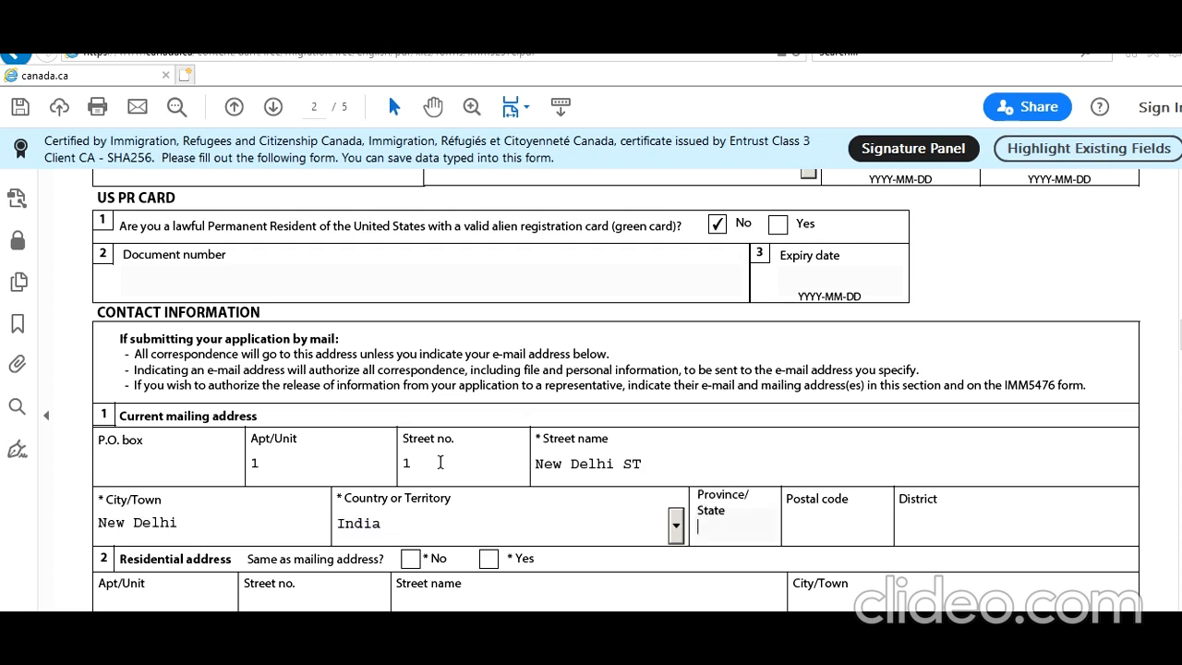
{"action": "key", "text": "Tab"}
{"action": "type", "text": "786788"}
{"action": "key", "text": "Tab"}
{"action": "type", "text": "Delhi"}
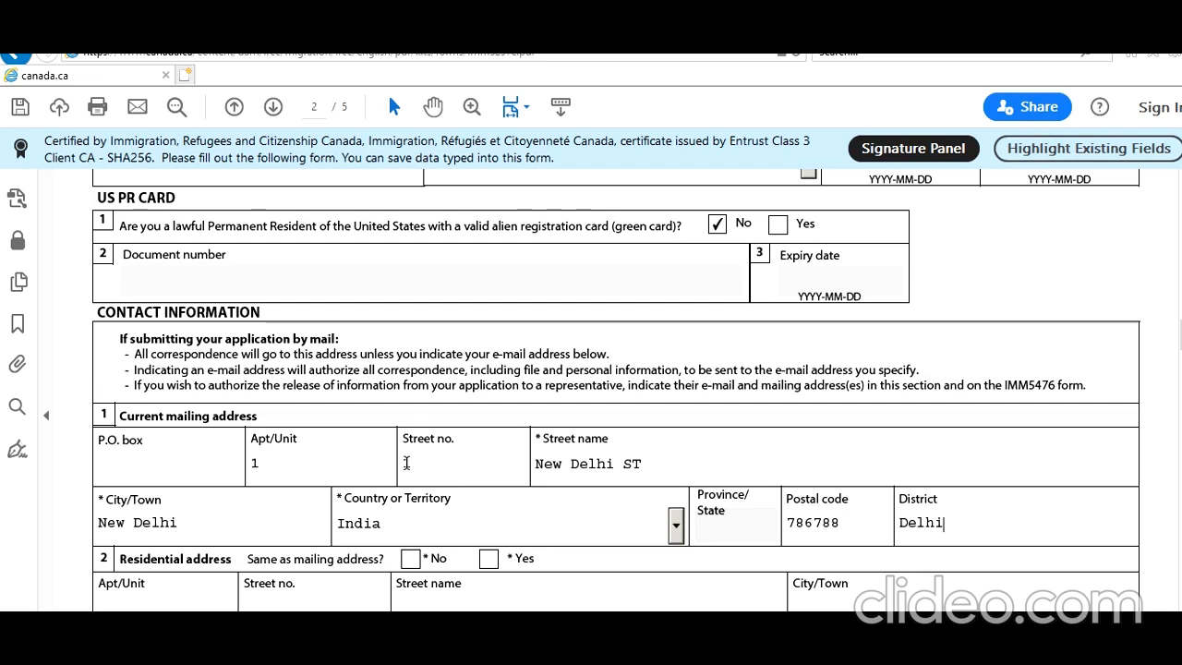
{"action": "scroll", "coordinate": [404, 462], "scroll_direction": "down", "scroll_amount": 2}
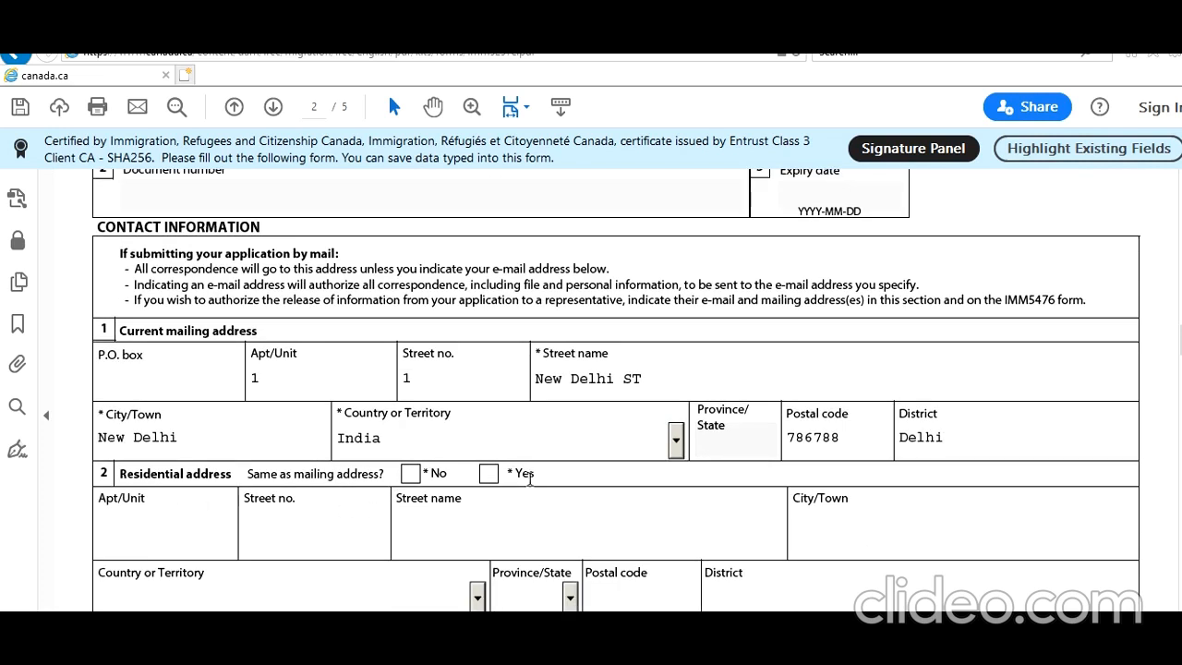
{"action": "left_click", "coordinate": [488, 474]}
Set the telephone to Other, type Cellular, with country code and phone number
{"action": "scroll", "coordinate": [480, 501], "scroll_direction": "down", "scroll_amount": 4}
{"action": "left_click", "coordinate": [366, 462]}
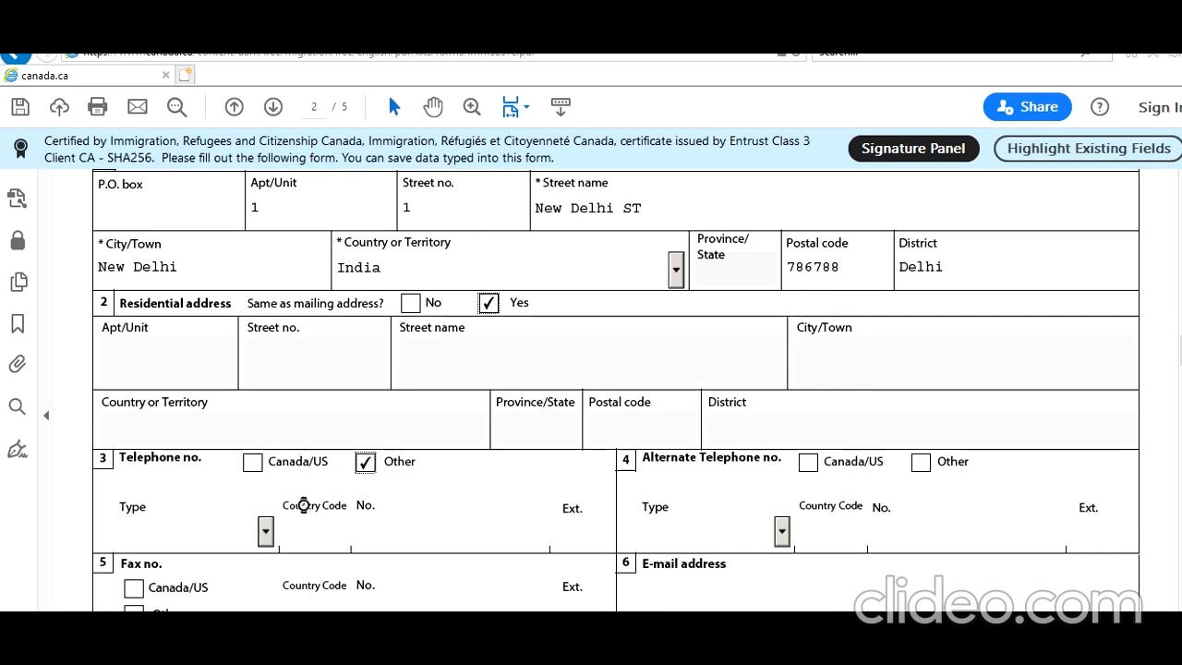
{"action": "left_click", "coordinate": [265, 529]}
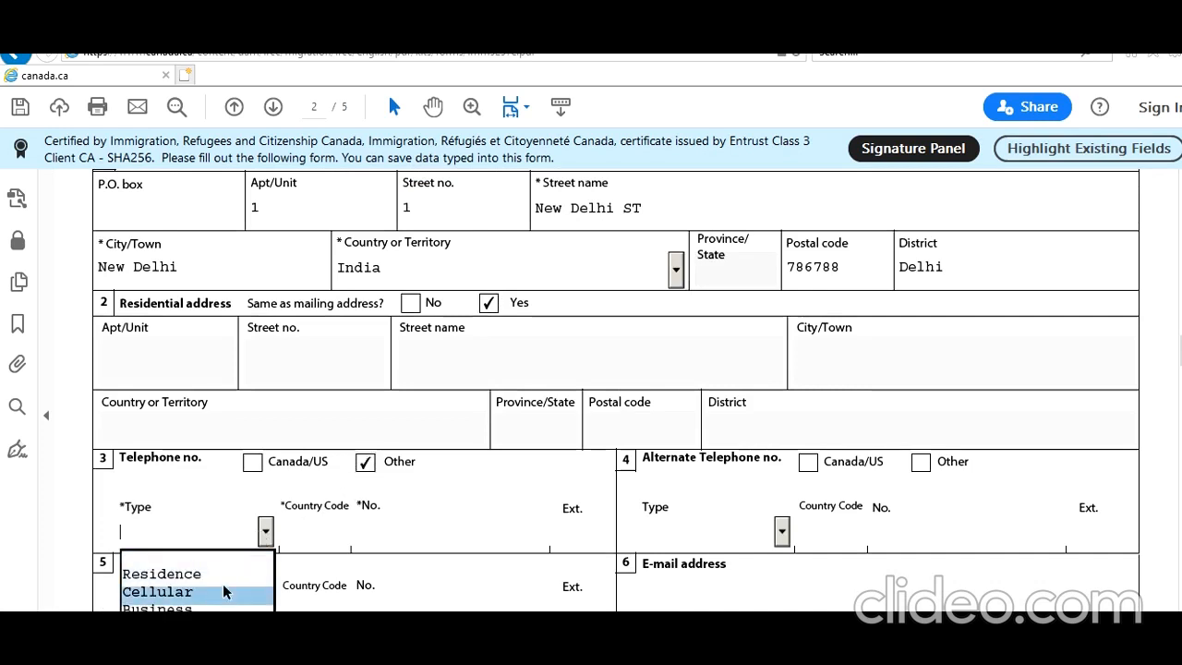
{"action": "left_click", "coordinate": [230, 592]}
{"action": "left_click", "coordinate": [338, 542]}
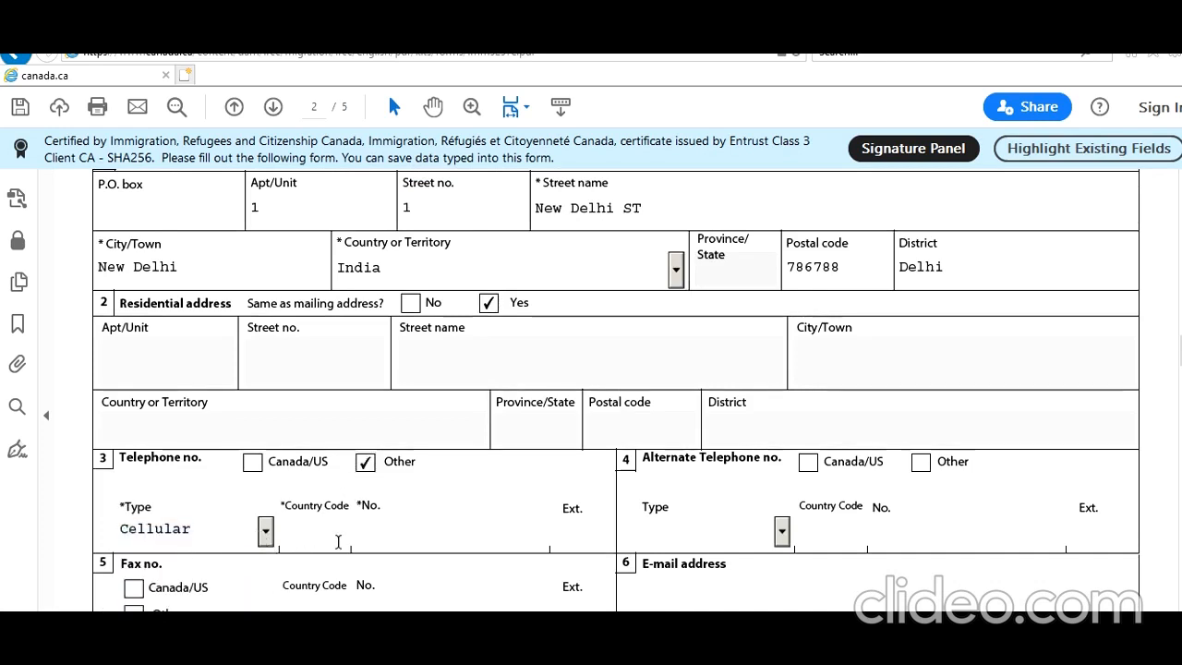
{"action": "type", "text": "91"}
{"action": "key", "text": "Tab"}
{"action": "type", "text": "8989898989"}
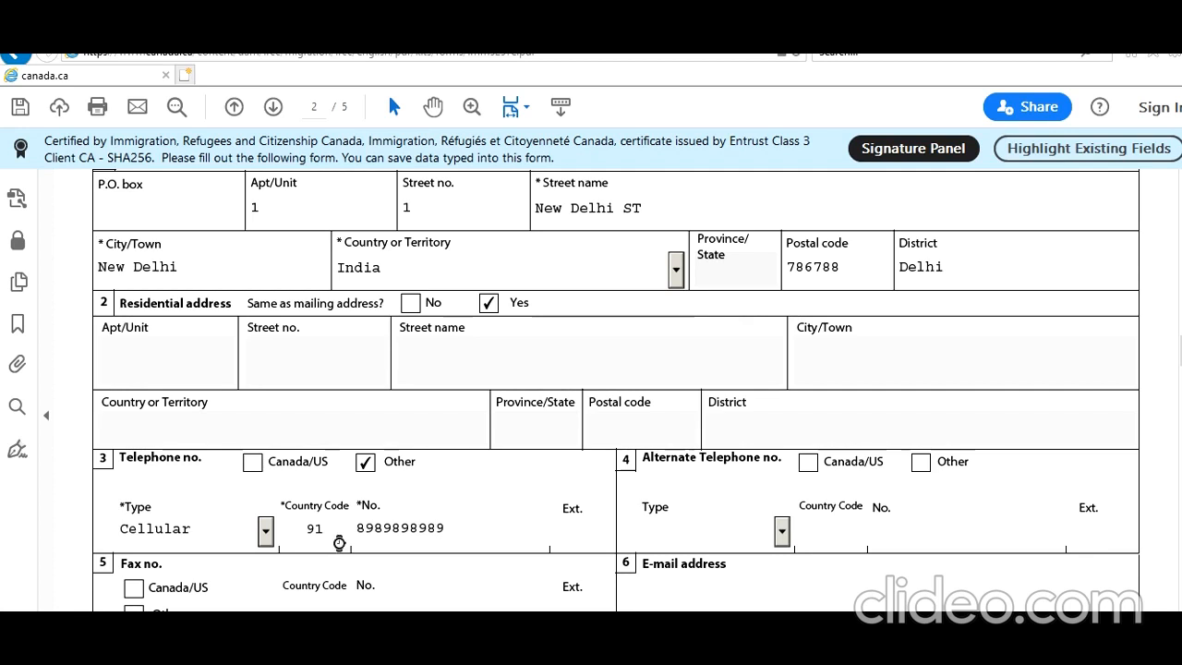
{"action": "key", "text": "Tab"}
Set the alternate telephone to Other, type Residence, with country code and number
{"action": "left_click", "coordinate": [919, 463]}
{"action": "left_click", "coordinate": [782, 530]}
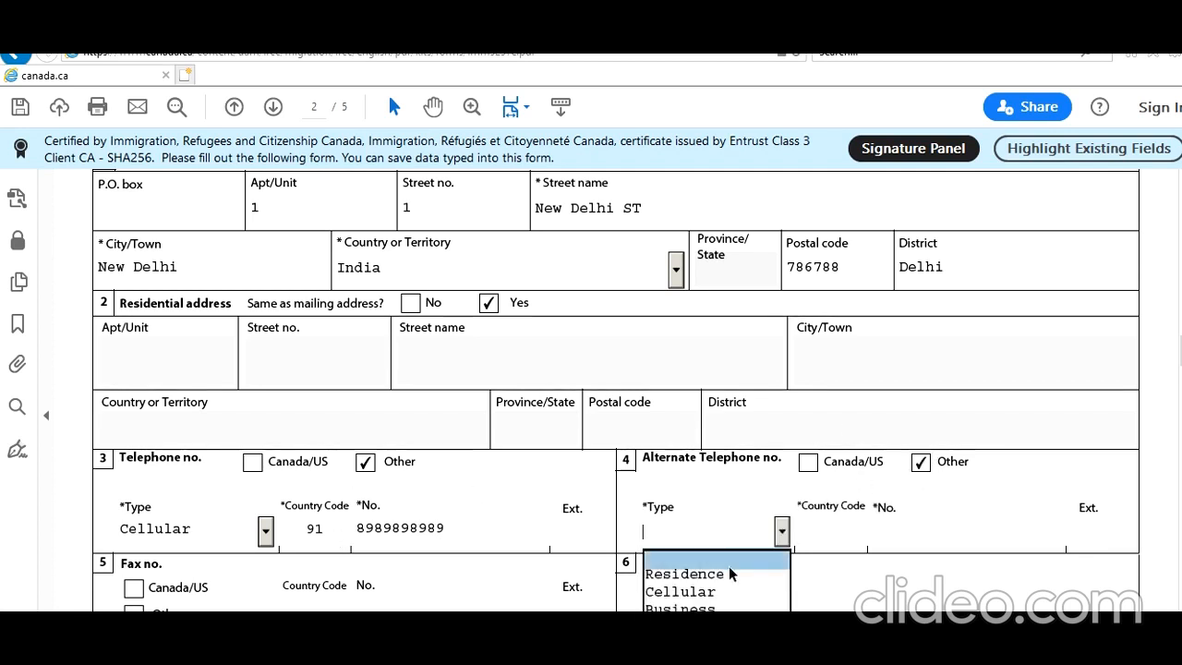
{"action": "left_click", "coordinate": [724, 574]}
{"action": "left_click", "coordinate": [834, 524]}
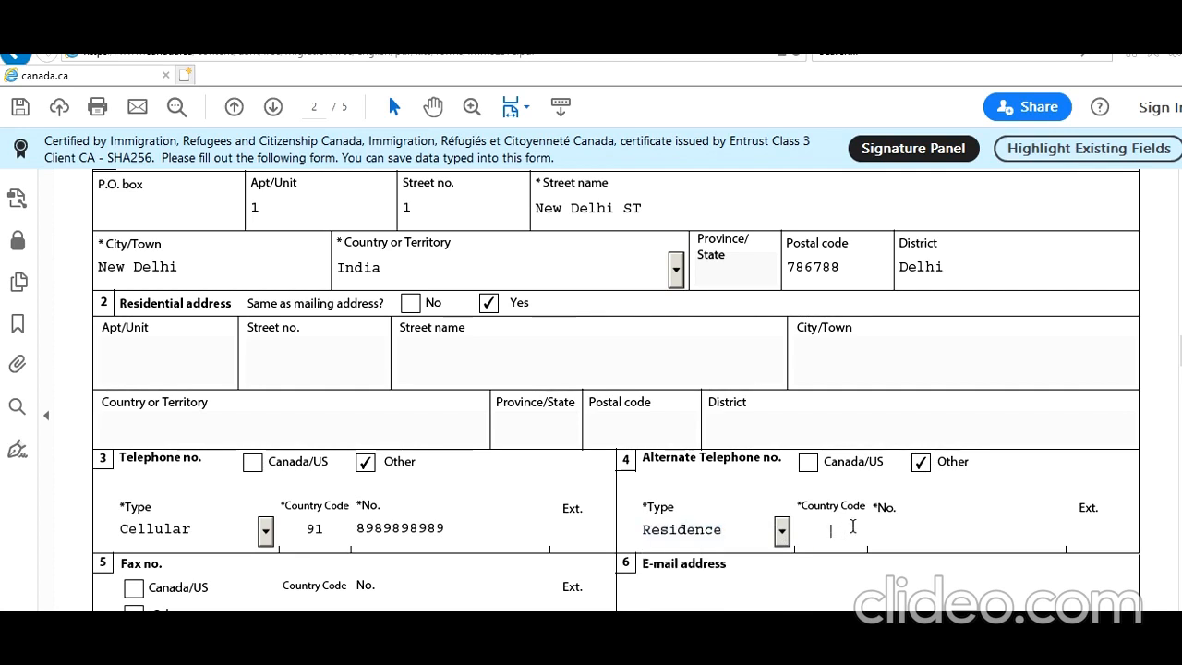
{"action": "type", "text": "91"}
{"action": "key", "text": "Tab"}
{"action": "type", "text": "9898"}
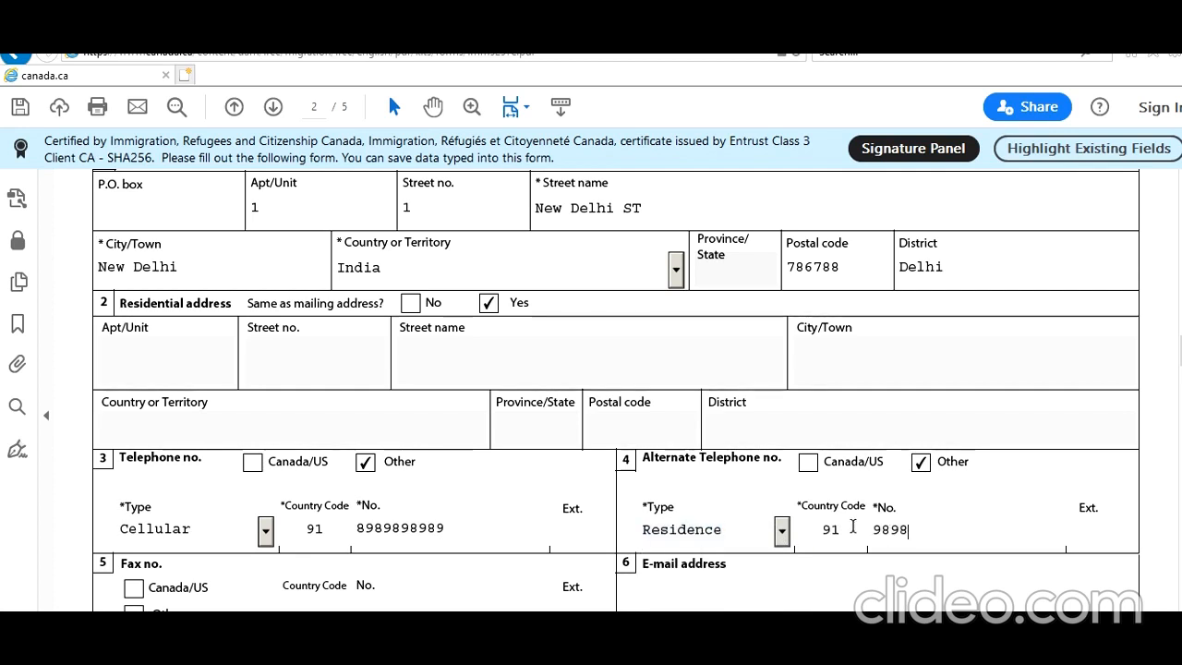
{"action": "type", "text": "989898"}
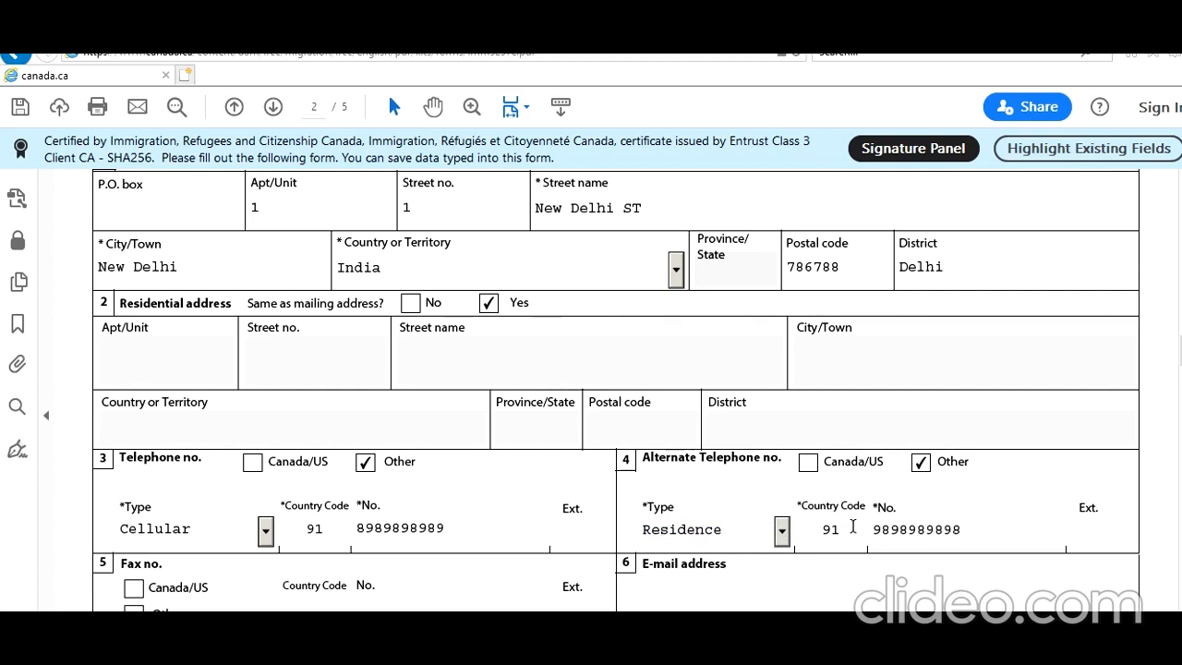
Fill in the applicant's e-mail address
{"action": "scroll", "coordinate": [852, 527], "scroll_direction": "down", "scroll_amount": 2}
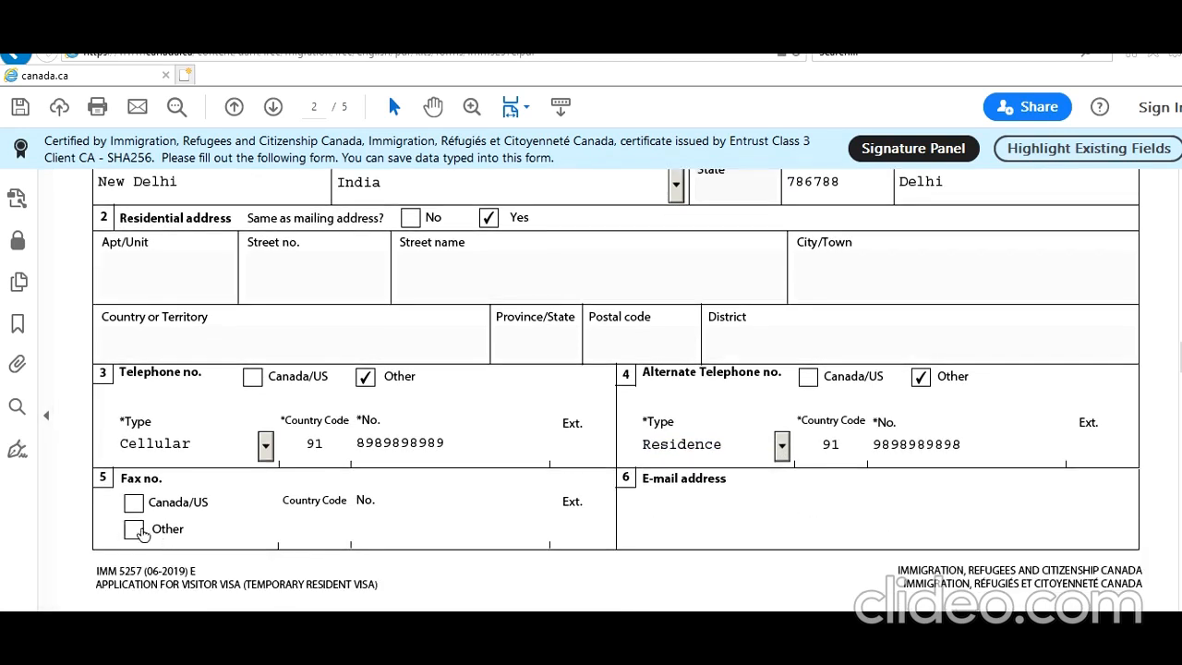
{"action": "left_click", "coordinate": [683, 517]}
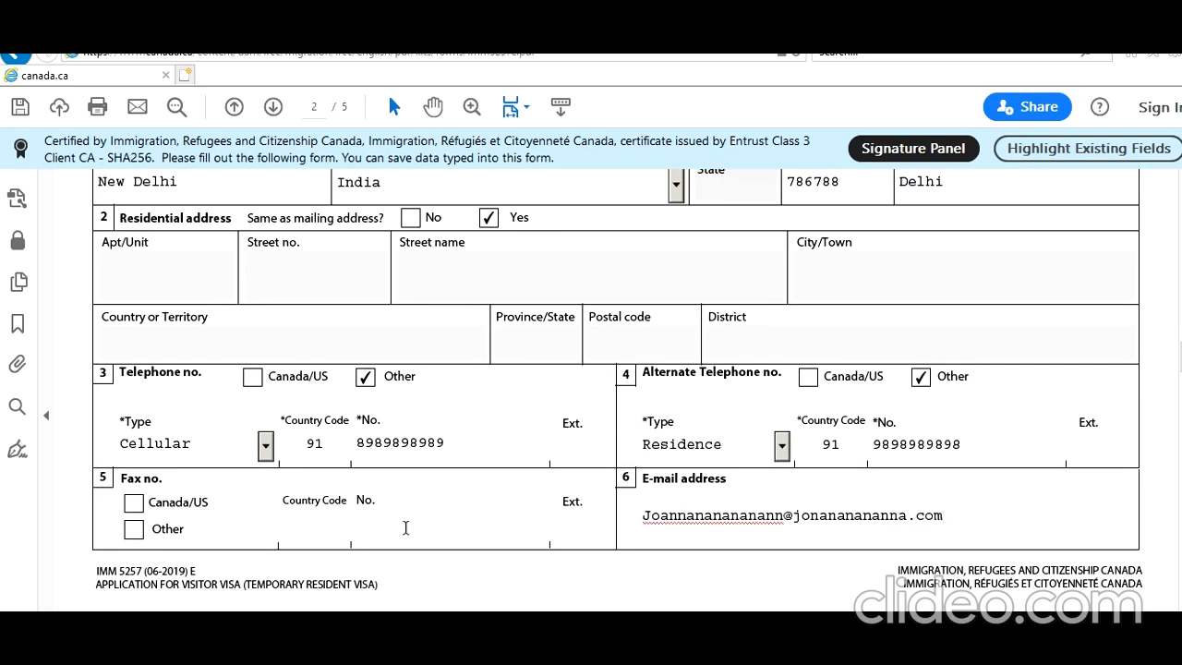
Choose Other as the purpose of visit
{"action": "scroll", "coordinate": [581, 474], "scroll_direction": "down", "scroll_amount": 3}
{"action": "scroll", "coordinate": [580, 535], "scroll_direction": "down", "scroll_amount": 1}
{"action": "scroll", "coordinate": [581, 534], "scroll_direction": "down", "scroll_amount": 2}
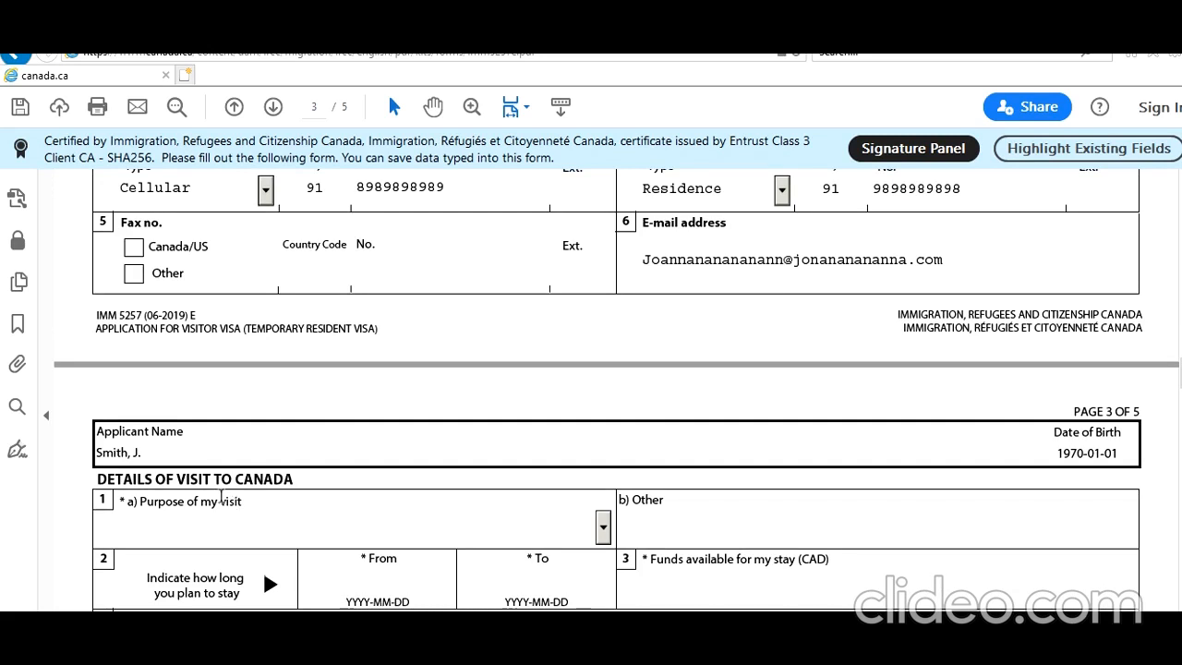
{"action": "scroll", "coordinate": [285, 493], "scroll_direction": "down", "scroll_amount": 2}
{"action": "left_click", "coordinate": [602, 443]}
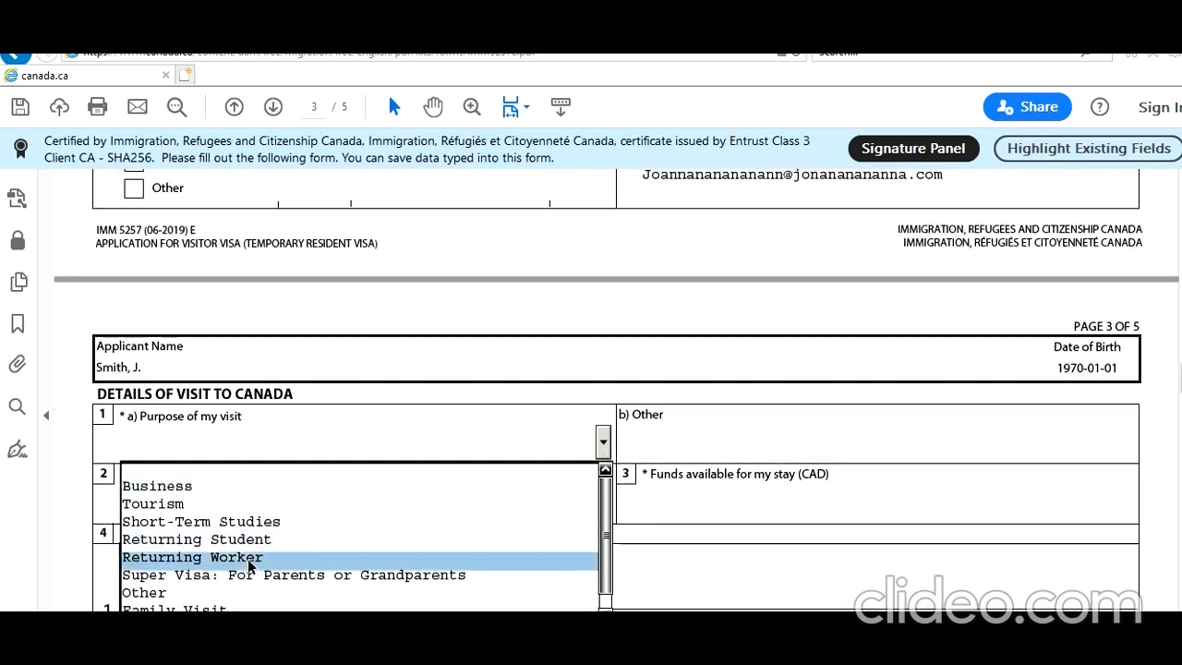
{"action": "left_click", "coordinate": [247, 585]}
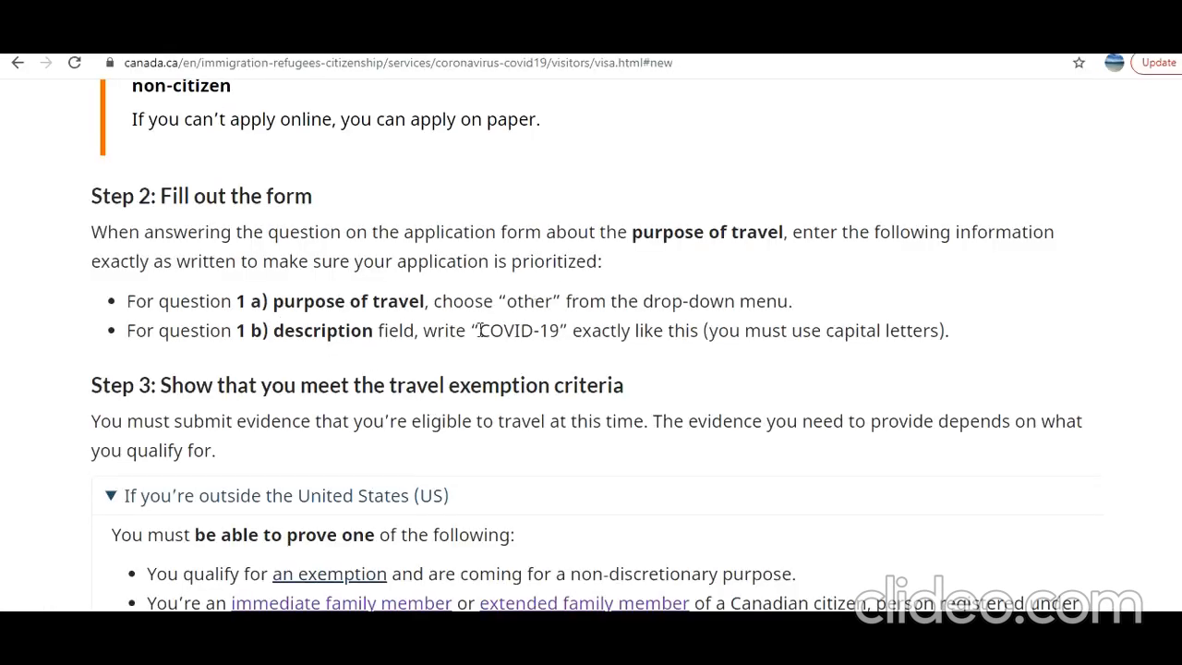
Copy the text 'COVID-19' from the Canada.ca guidance and return to the PDF form
{"action": "left_click_drag", "start_coordinate": [478, 330], "coordinate": [559, 331]}
{"action": "right_click", "coordinate": [538, 337]}
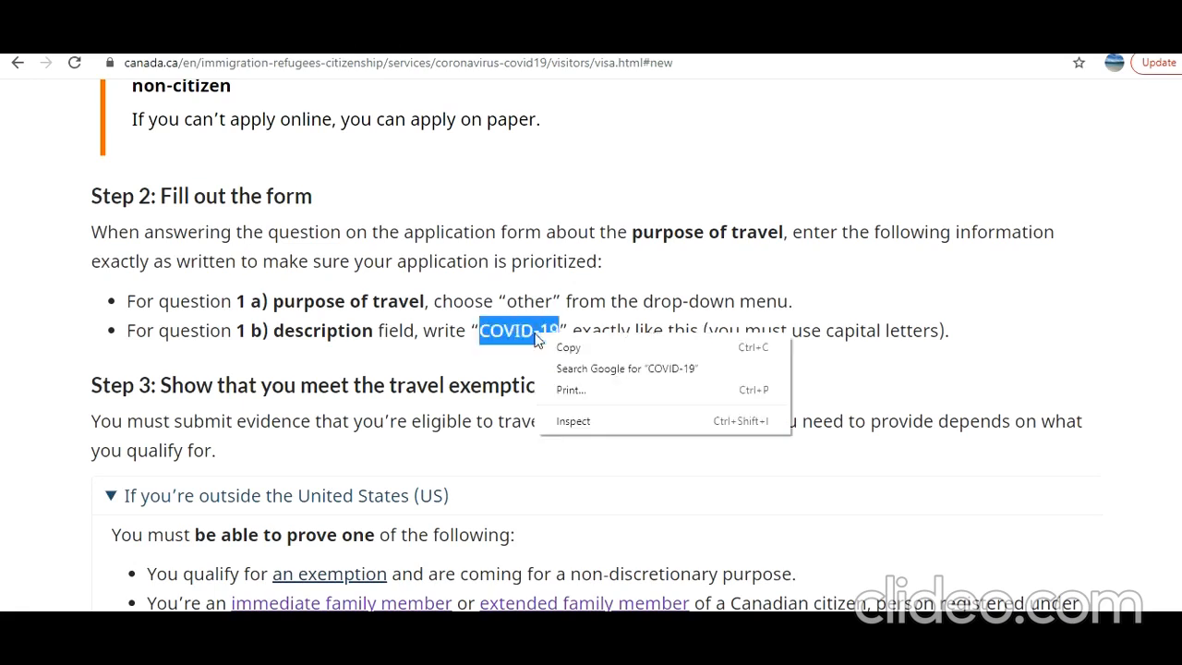
{"action": "left_click", "coordinate": [565, 357]}
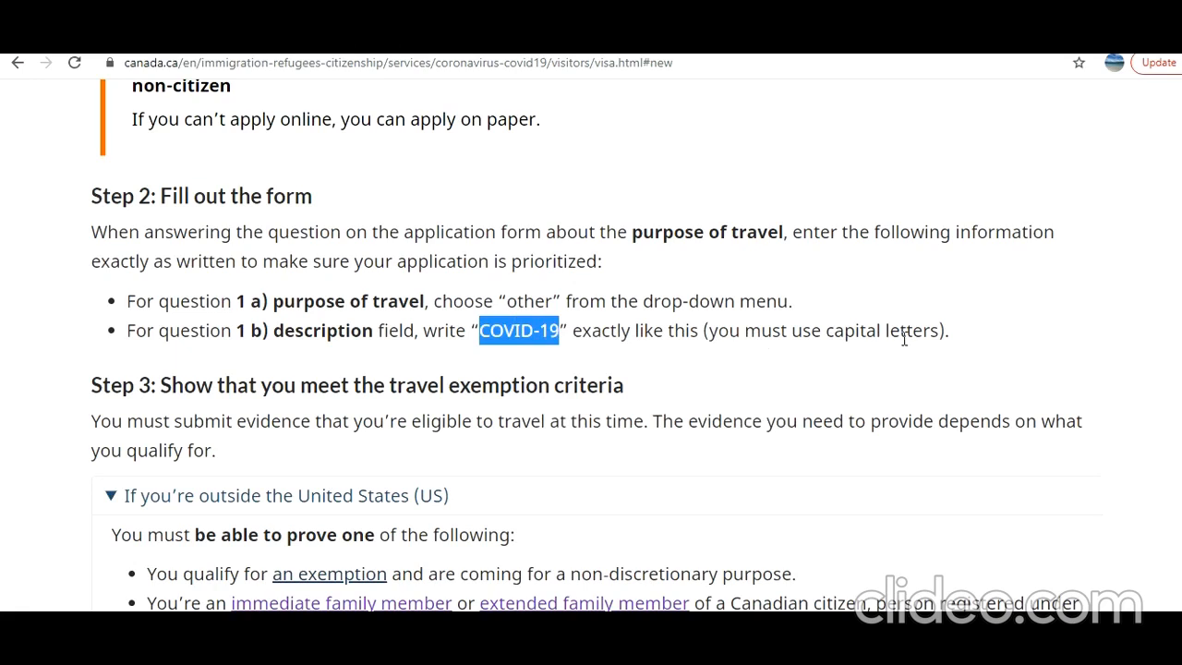
{"action": "key", "text": "alt+Tab"}
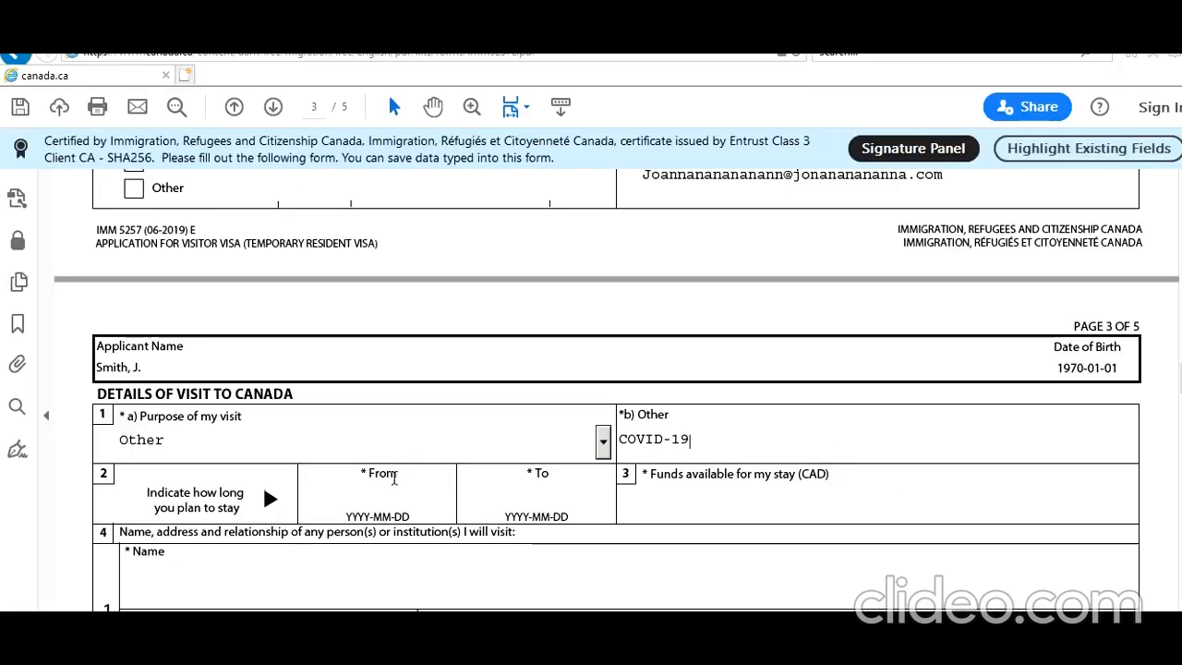
Set the planned stay dates from 2021-02-25 to 2021-12-28 using the calendars
{"action": "left_click", "coordinate": [378, 491]}
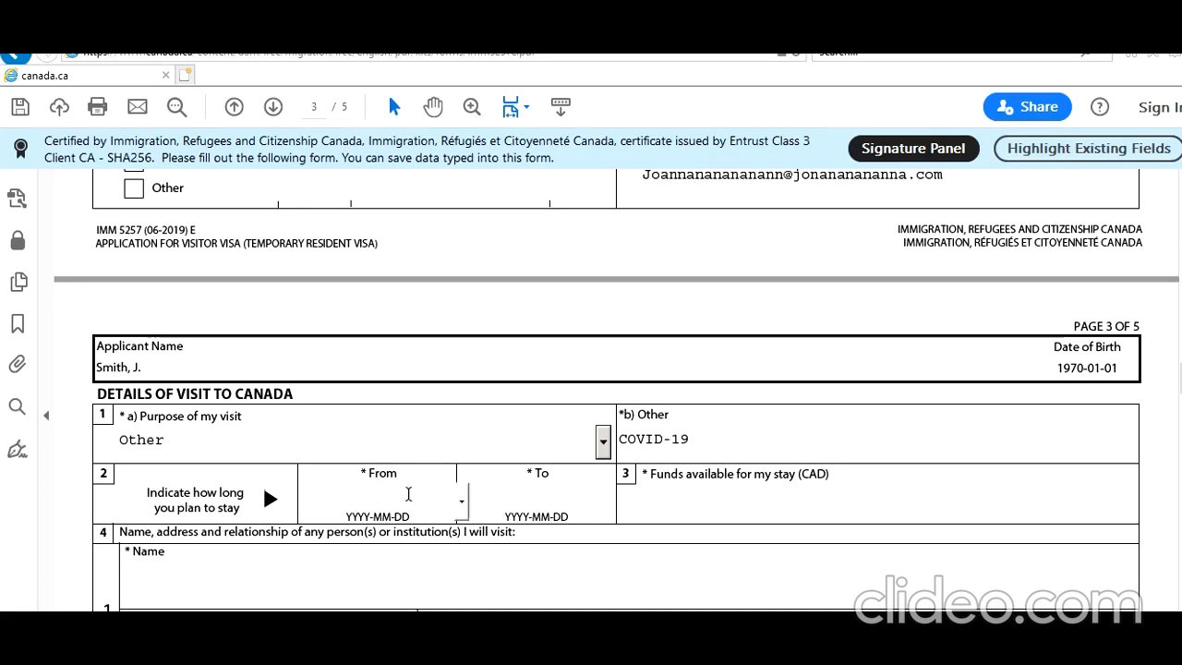
{"action": "left_click", "coordinate": [464, 503]}
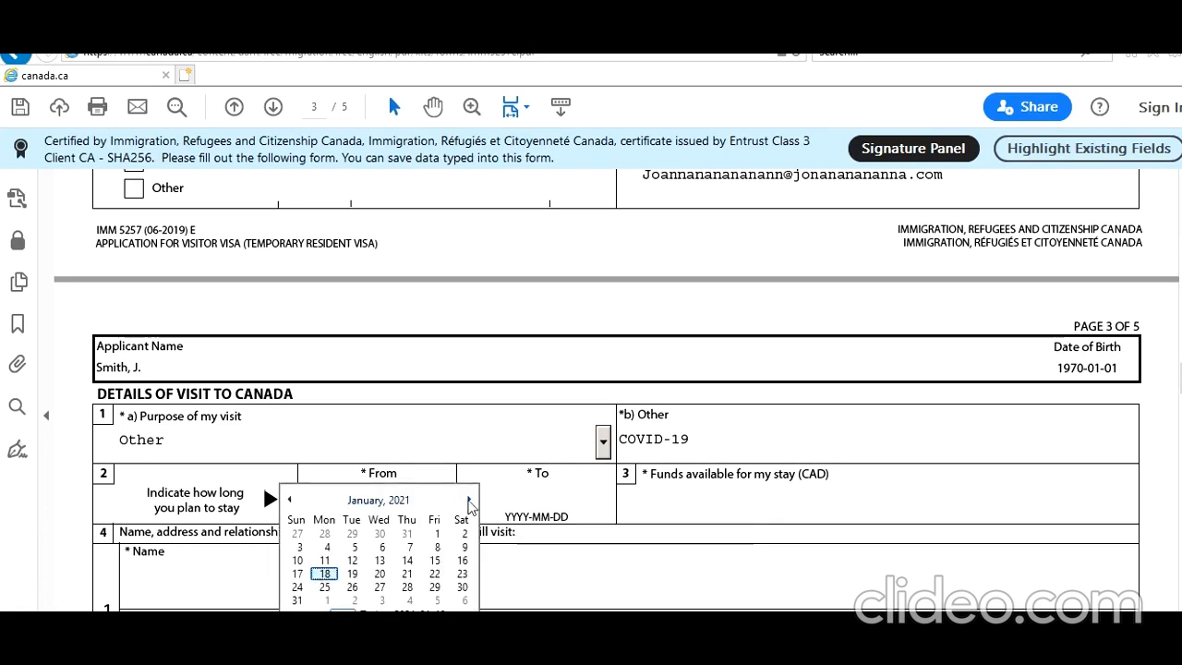
{"action": "left_click", "coordinate": [469, 499]}
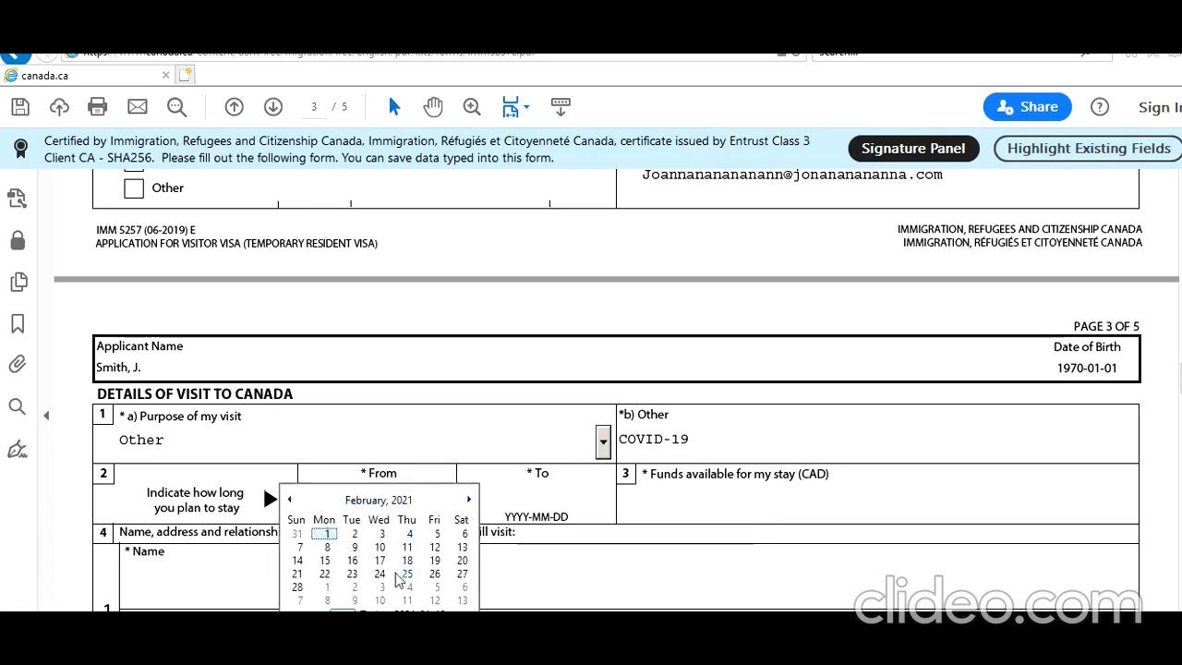
{"action": "left_click", "coordinate": [407, 573]}
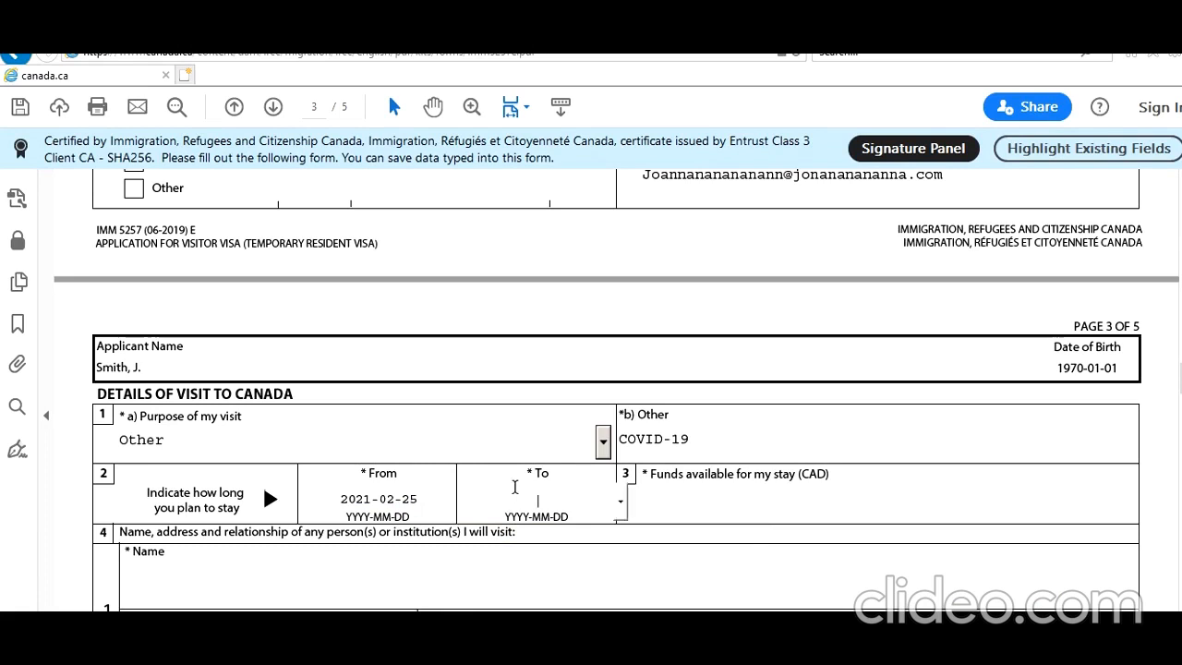
{"action": "left_click", "coordinate": [624, 506]}
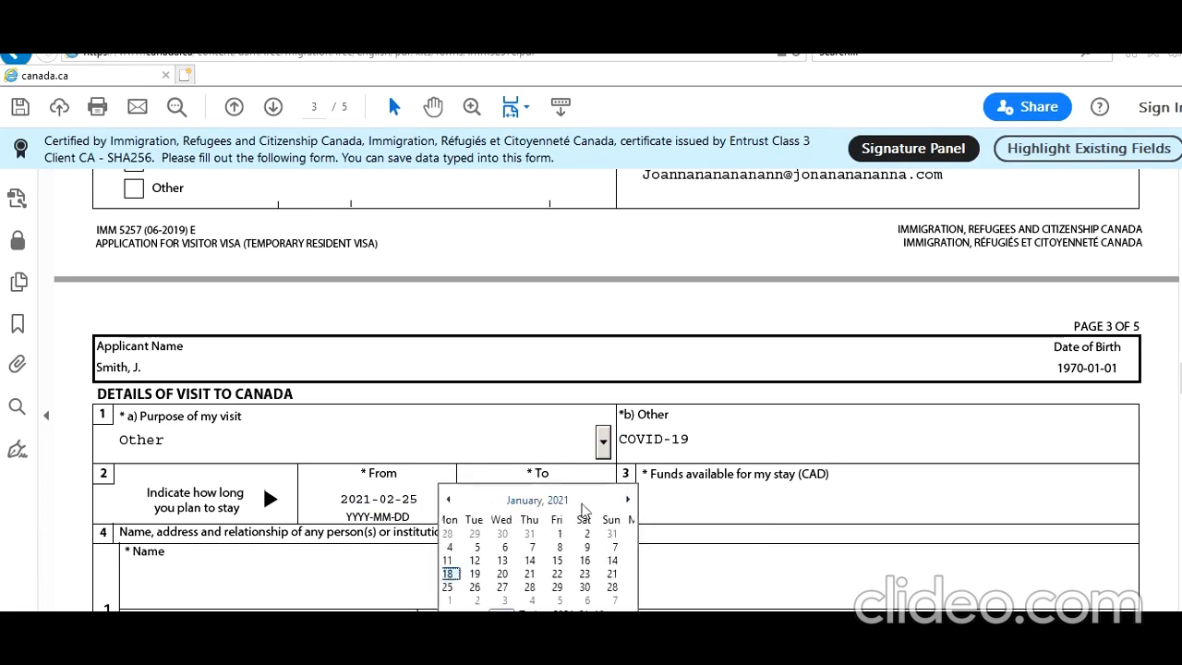
{"action": "left_click", "coordinate": [585, 506]}
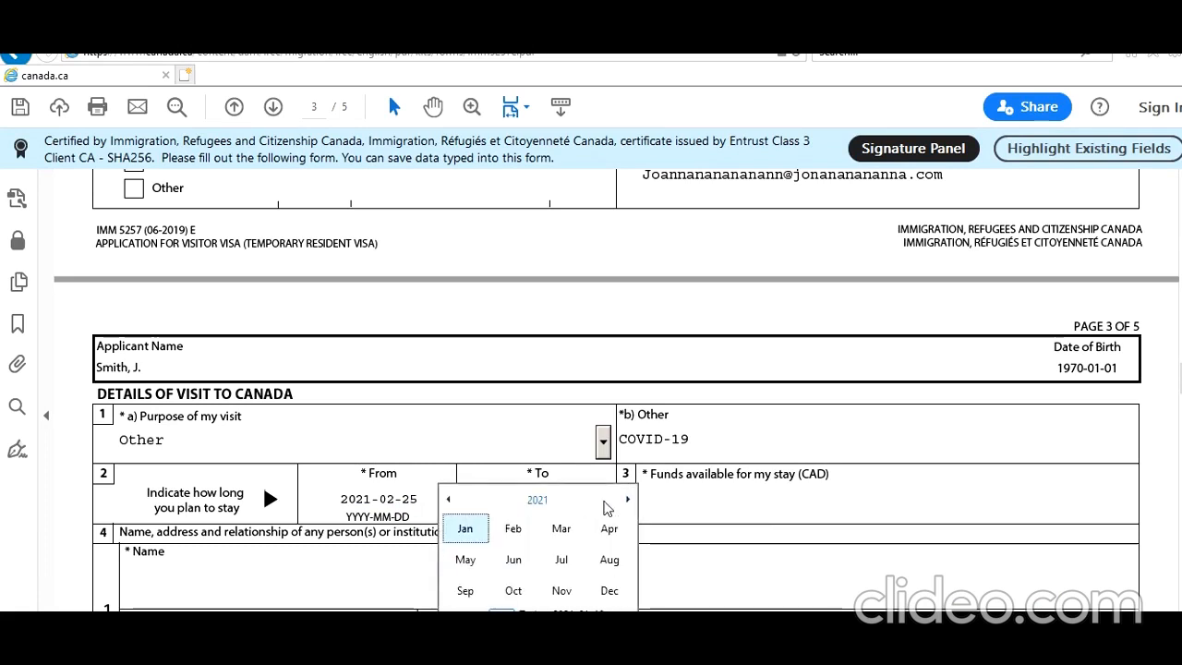
{"action": "left_click", "coordinate": [608, 590]}
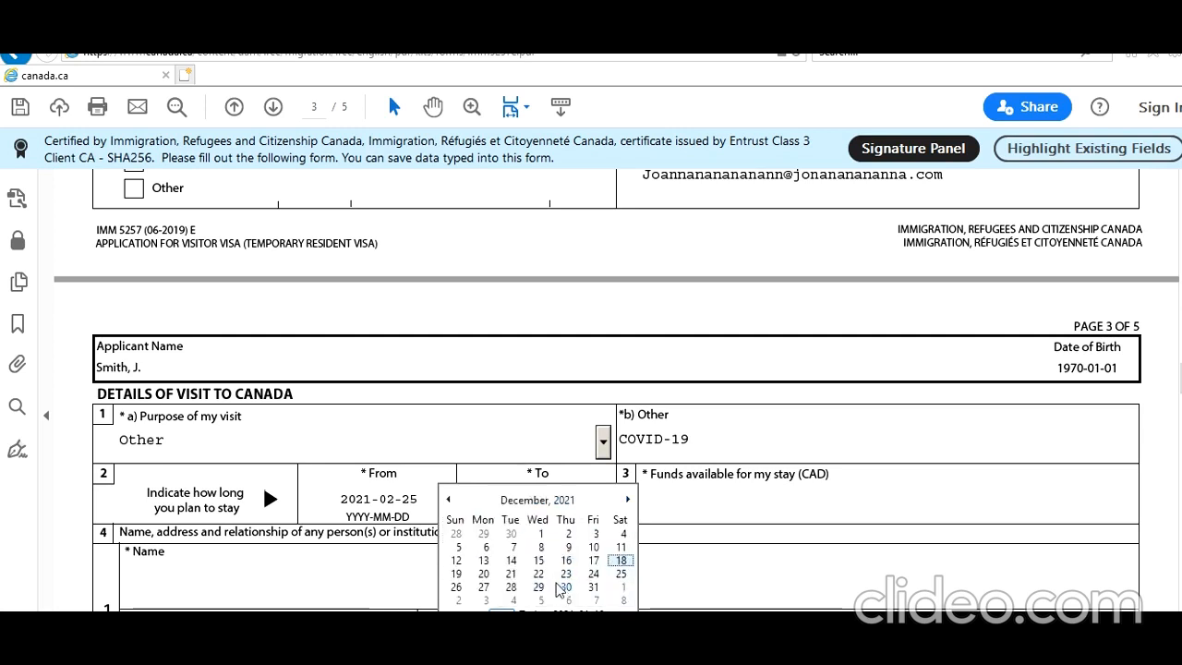
{"action": "left_click", "coordinate": [512, 589]}
Enter 100000 as the funds available for the stay
{"action": "left_click", "coordinate": [699, 507]}
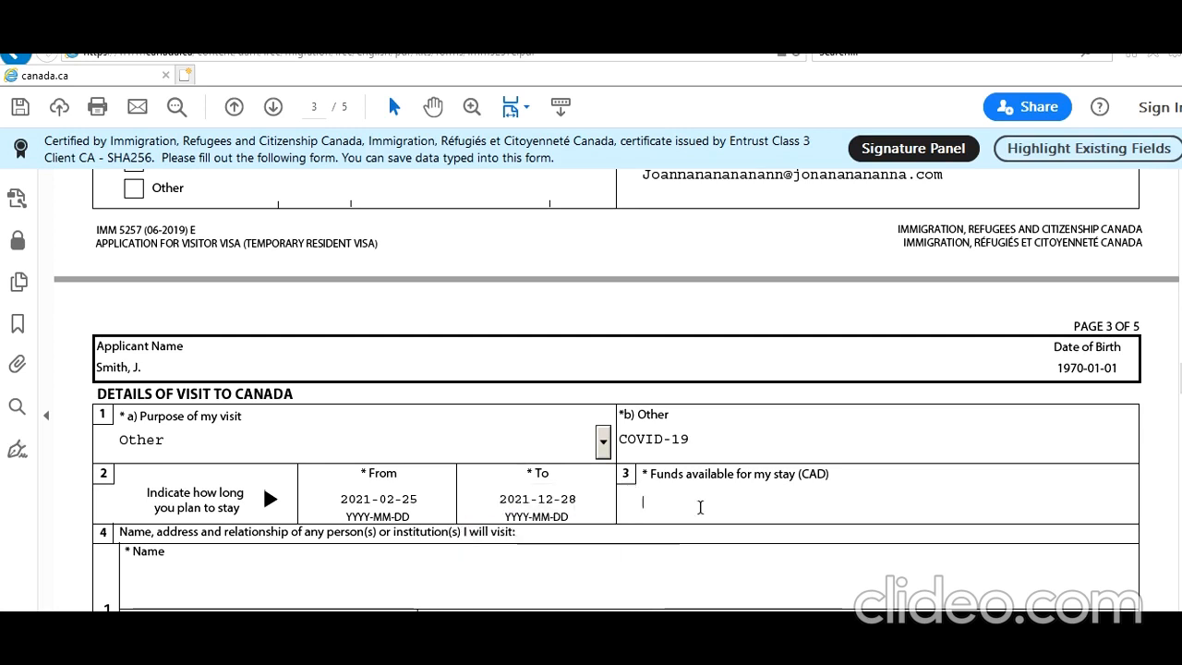
{"action": "type", "text": "100000"}
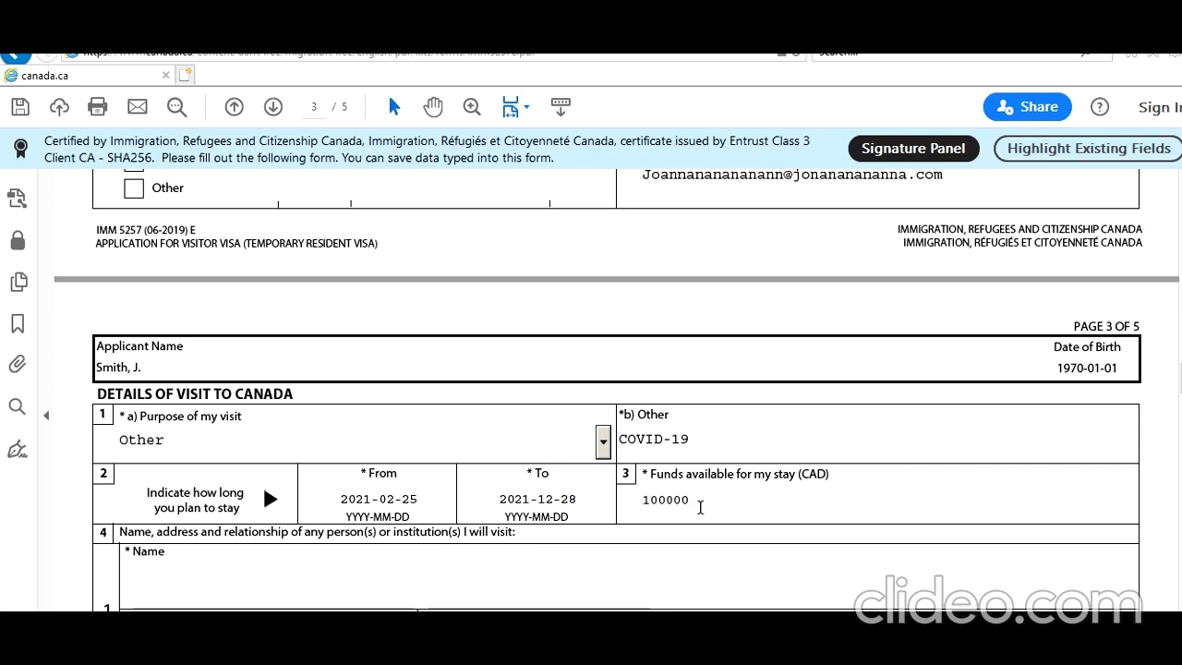
{"action": "left_click", "coordinate": [688, 577]}
{"action": "scroll", "coordinate": [687, 576], "scroll_direction": "down", "scroll_amount": 4}
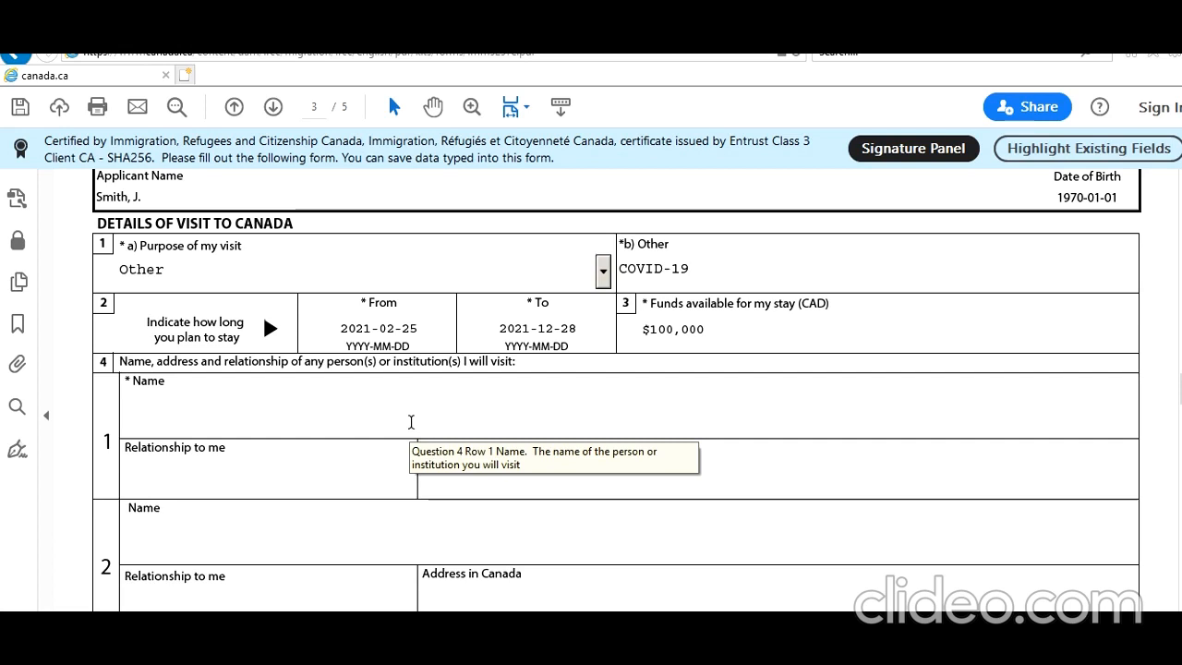
Enter the person to visit's name, relationship Son, and their Toronto address in Canada
{"action": "type", "text": "John Smith"}
{"action": "key", "text": "Tab"}
{"action": "type", "text": "Sonj"}
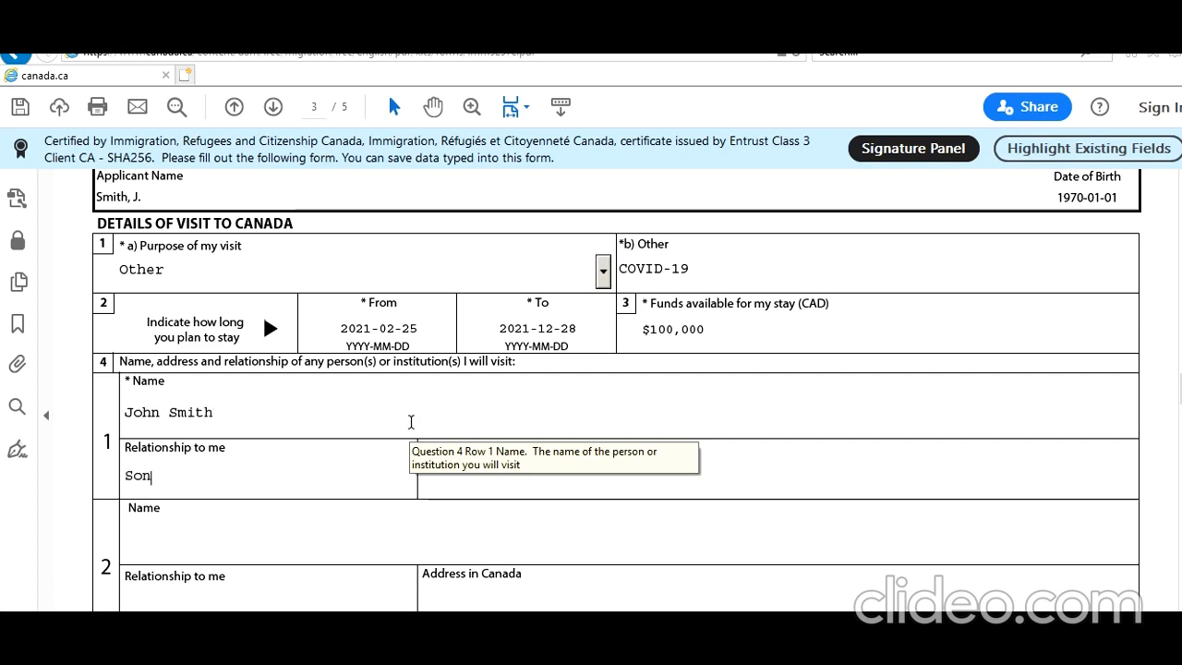
{"action": "key", "text": "BackSpace"}
{"action": "key", "text": "Tab"}
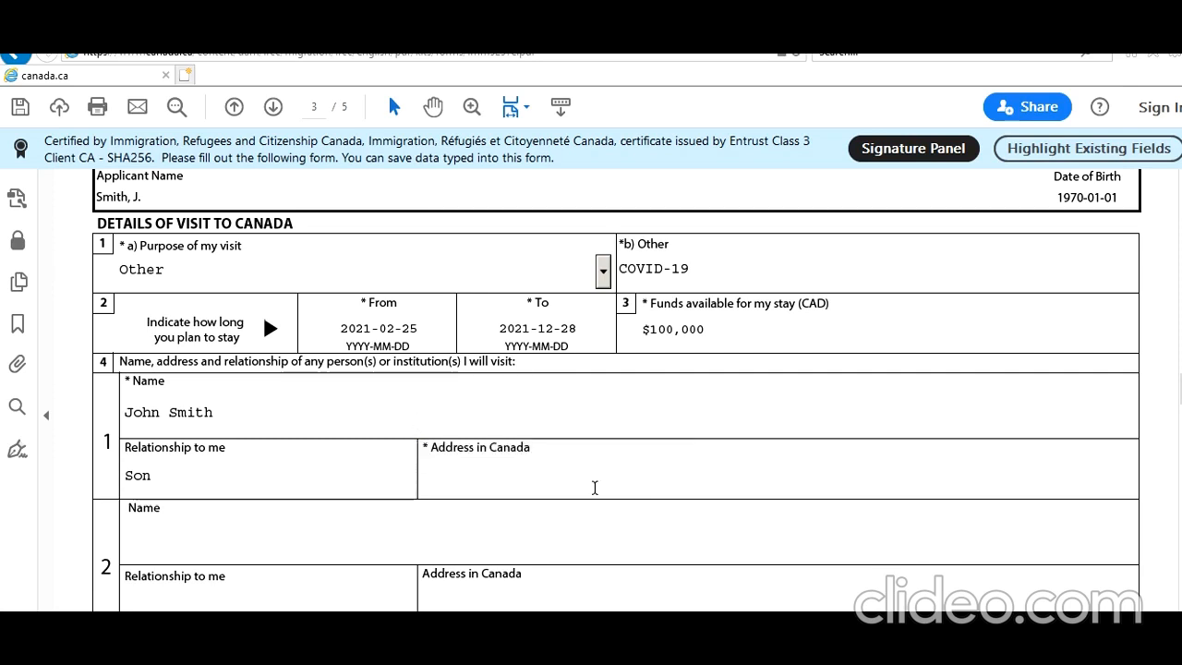
{"action": "type", "text": "1 "}
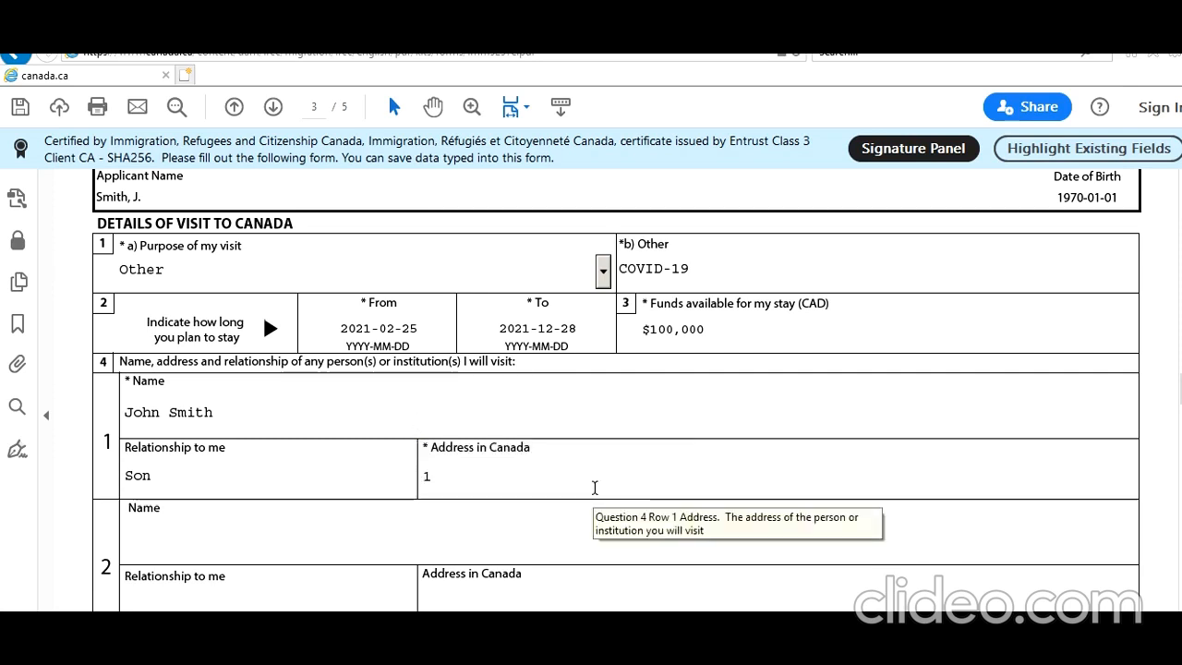
{"action": "type", "text": "Toronto ST , Toronto"}
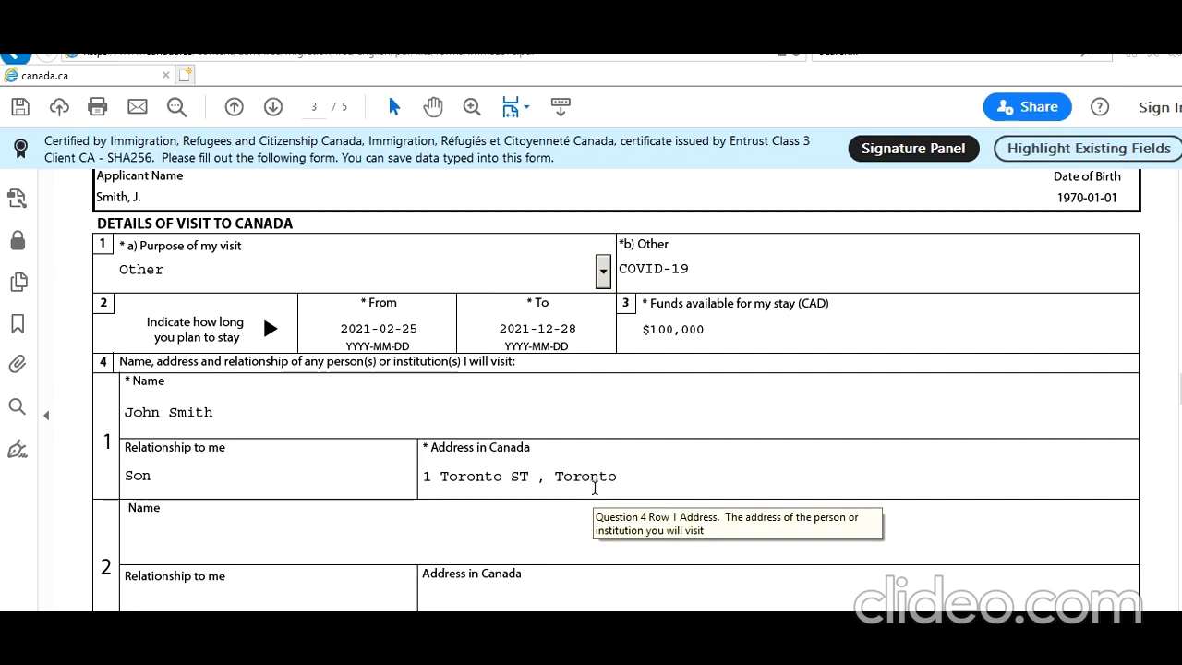
{"action": "type", "text": ", ON M7G6L"}
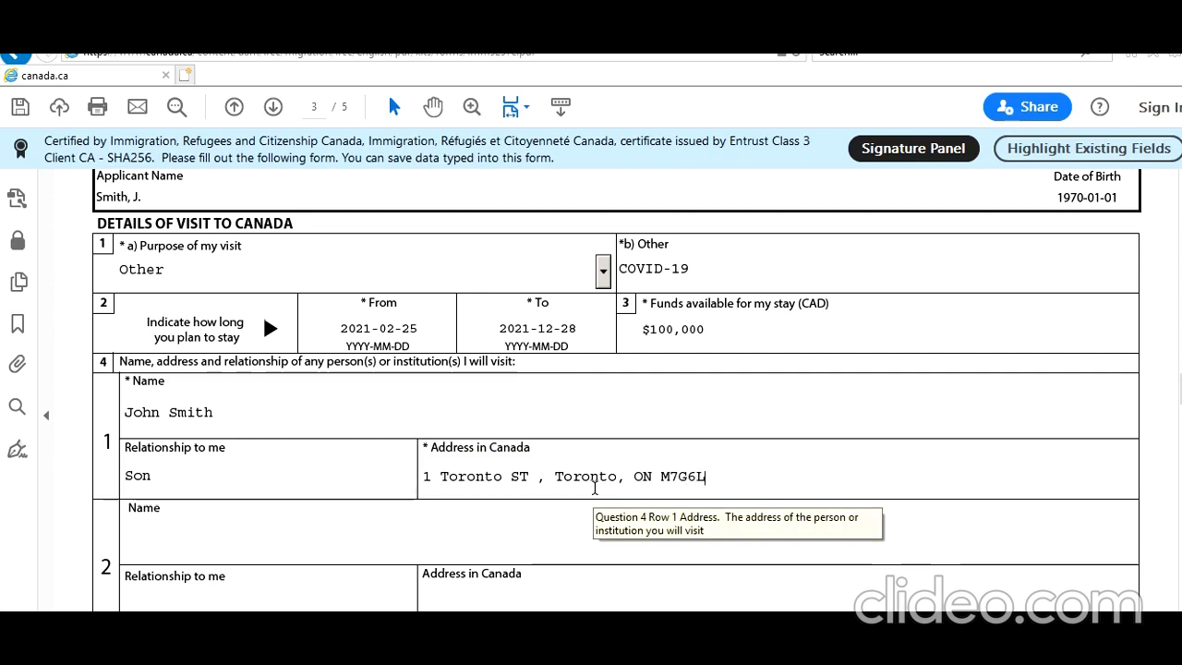
{"action": "type", "text": "$"}
{"action": "key", "text": "BackSpace"}
Answer Yes to post-secondary education and enter study dates 1988-06 to 1991-06
{"action": "type", "text": "4"}
{"action": "scroll", "coordinate": [595, 488], "scroll_direction": "down", "scroll_amount": 6}
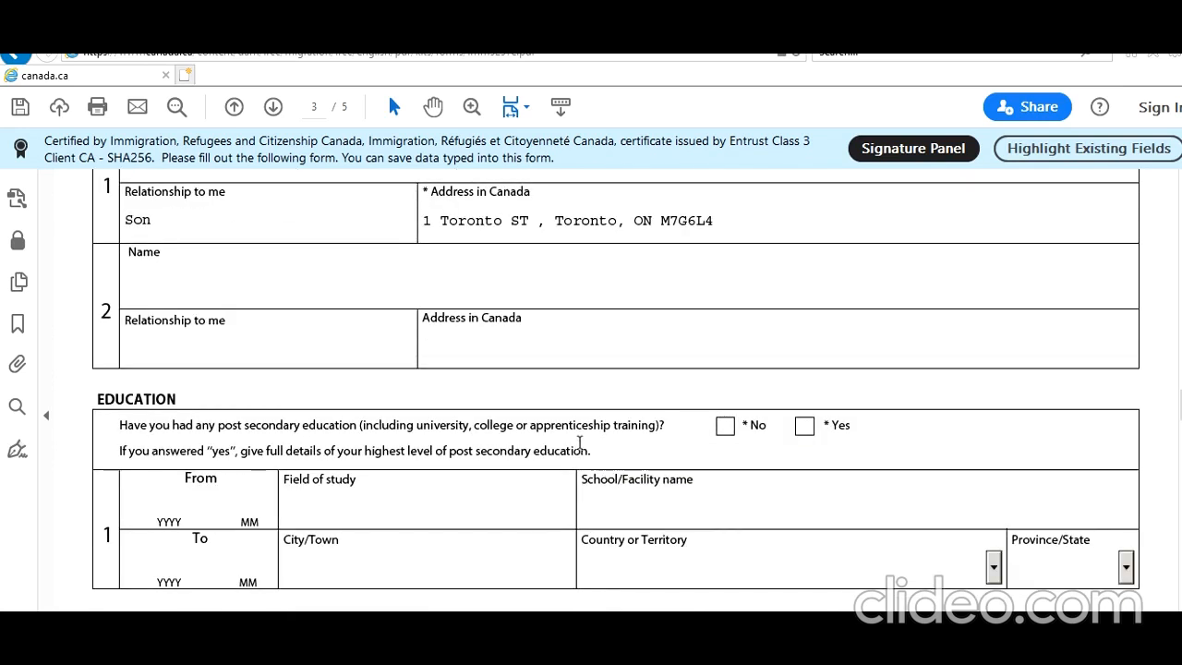
{"action": "left_click", "coordinate": [805, 432]}
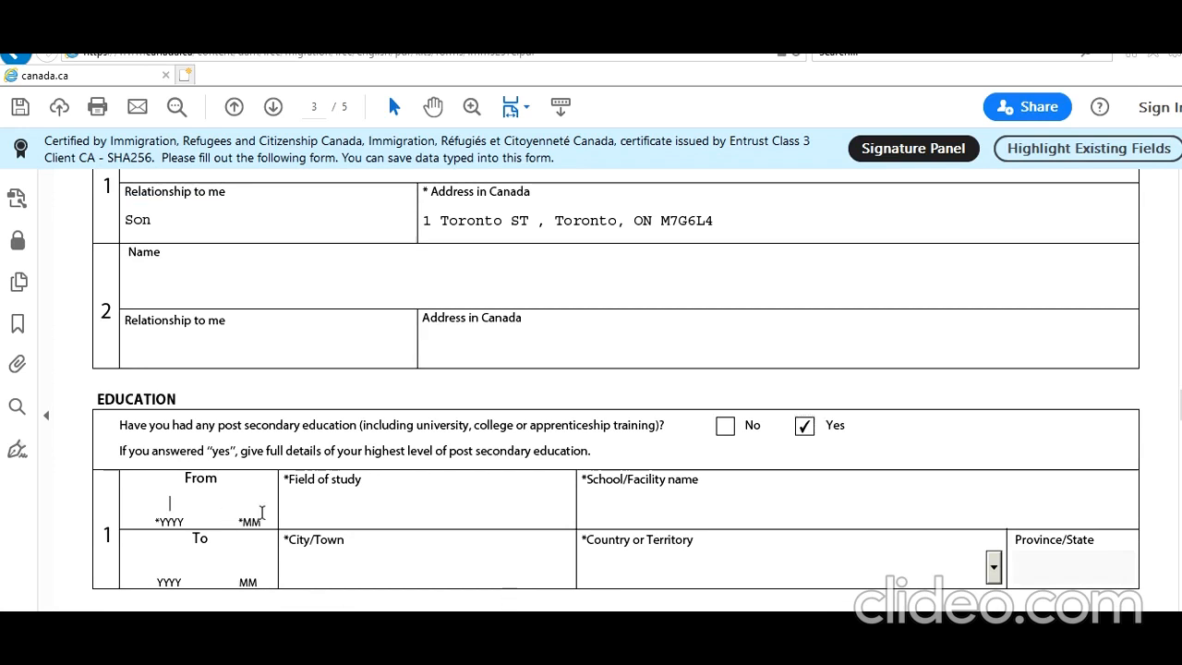
{"action": "type", "text": "1988"}
{"action": "key", "text": "Tab"}
{"action": "type", "text": "06"}
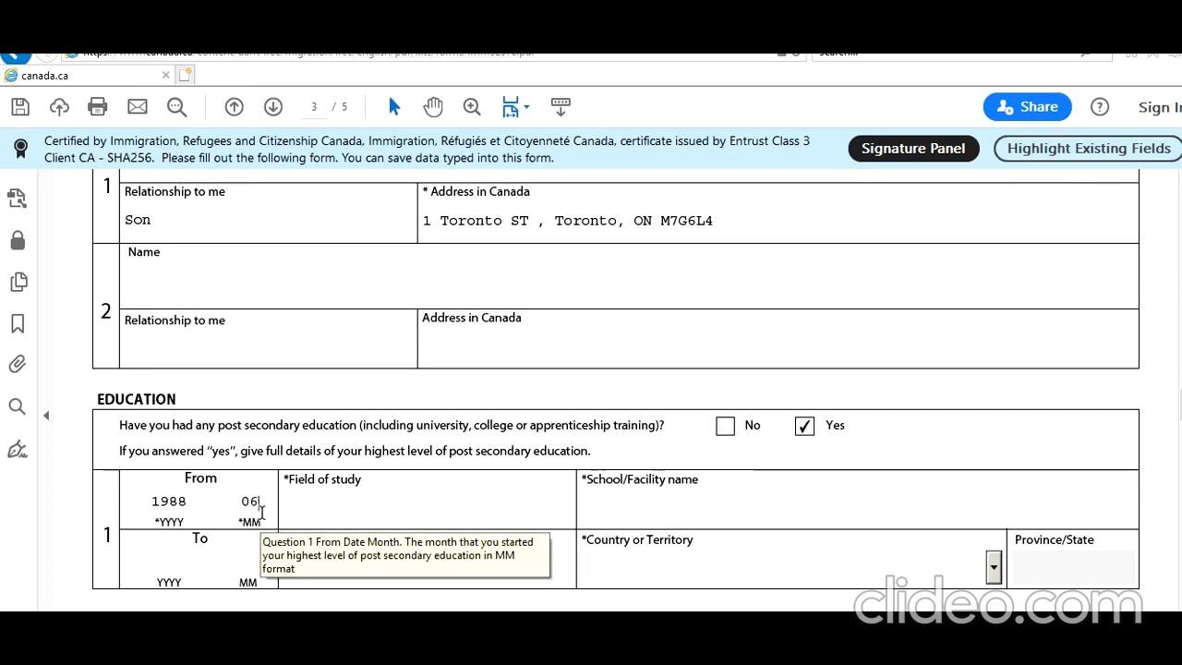
{"action": "left_click", "coordinate": [170, 561]}
{"action": "type", "text": "1991"}
{"action": "type", "text": "06"}
Enter field Bachelors Of Science, school New Delhi School, city New Delhi, country India
{"action": "left_click", "coordinate": [335, 500]}
{"action": "type", "text": "Bache"}
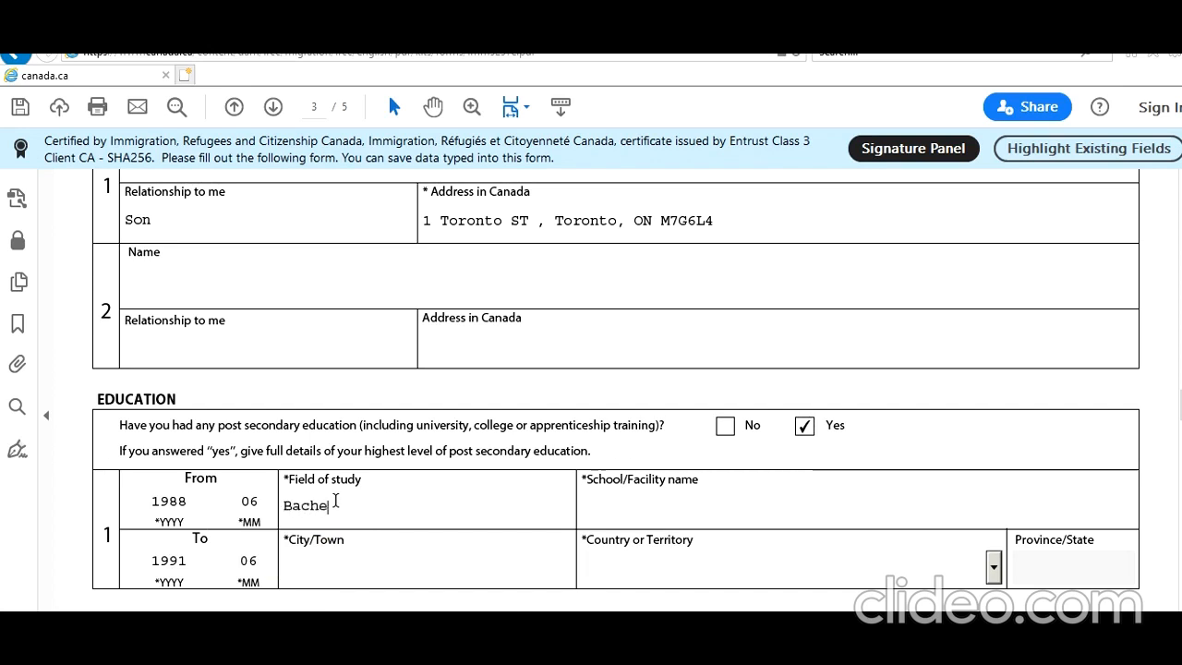
{"action": "type", "text": "lors Of"}
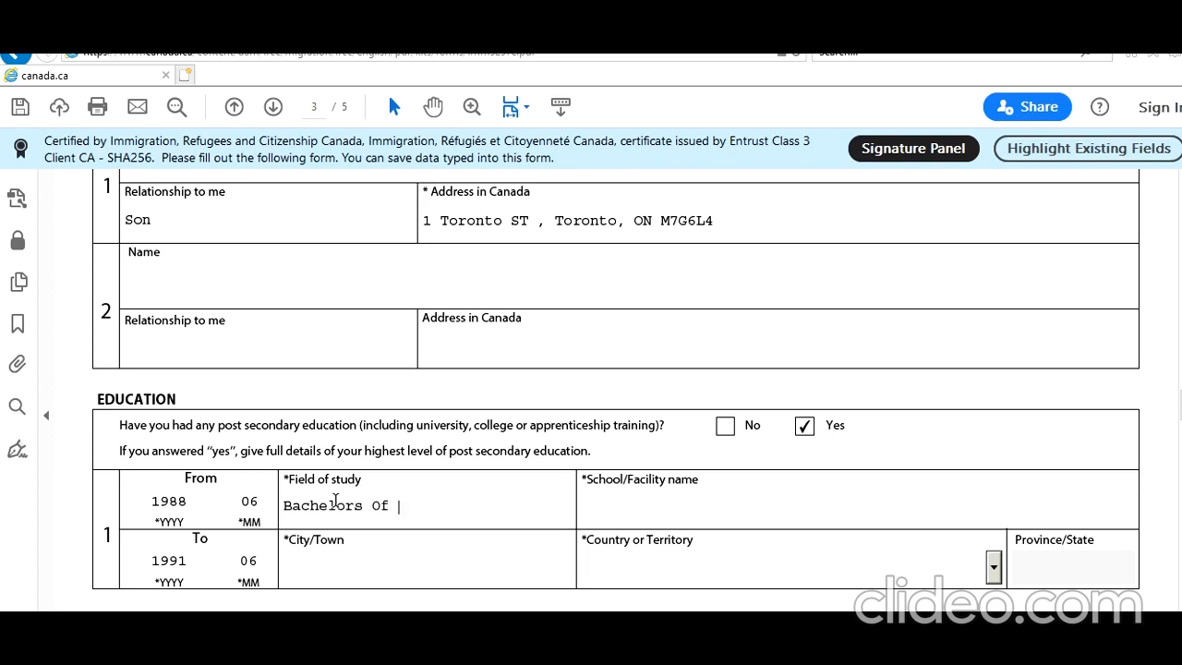
{"action": "type", "text": "Sciendce"}
{"action": "key", "text": "Tab"}
{"action": "type", "text": "New Delhi "}
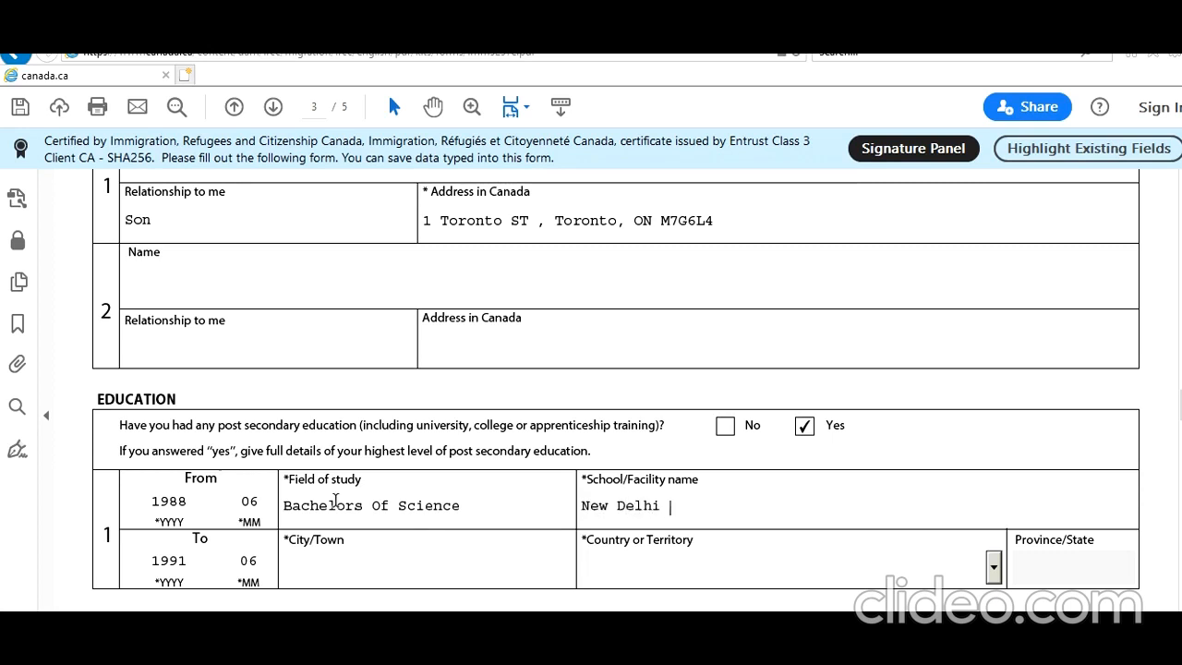
{"action": "type", "text": "SVchool"}
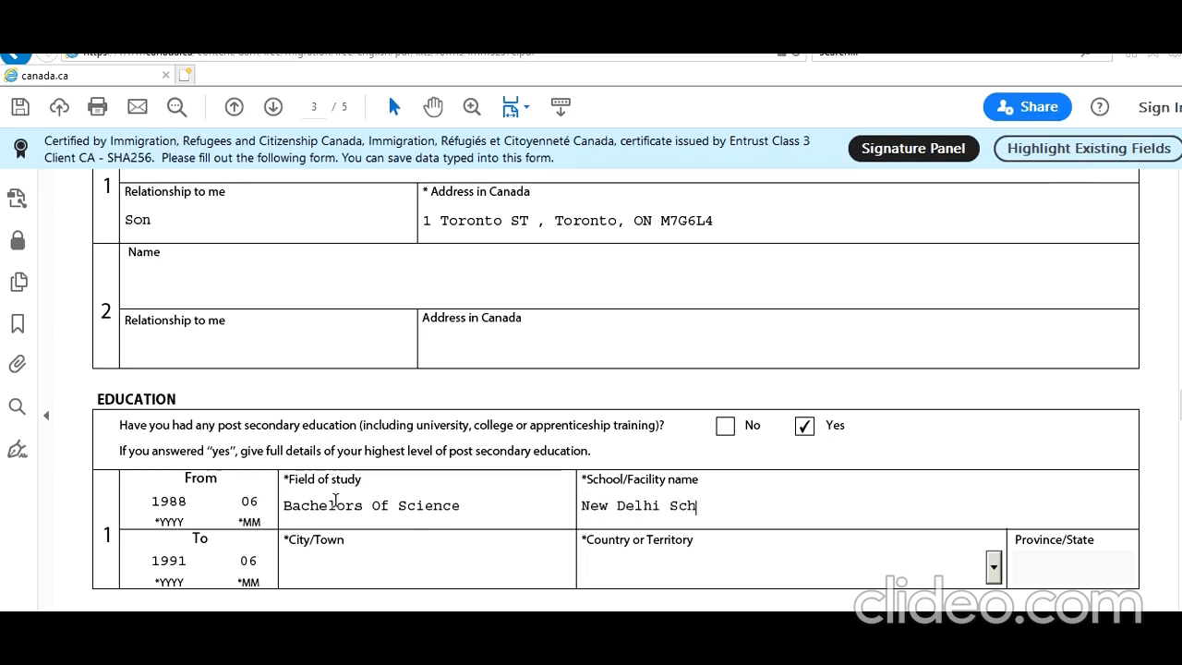
{"action": "key", "text": "Tab"}
{"action": "type", "text": "New Delhi"}
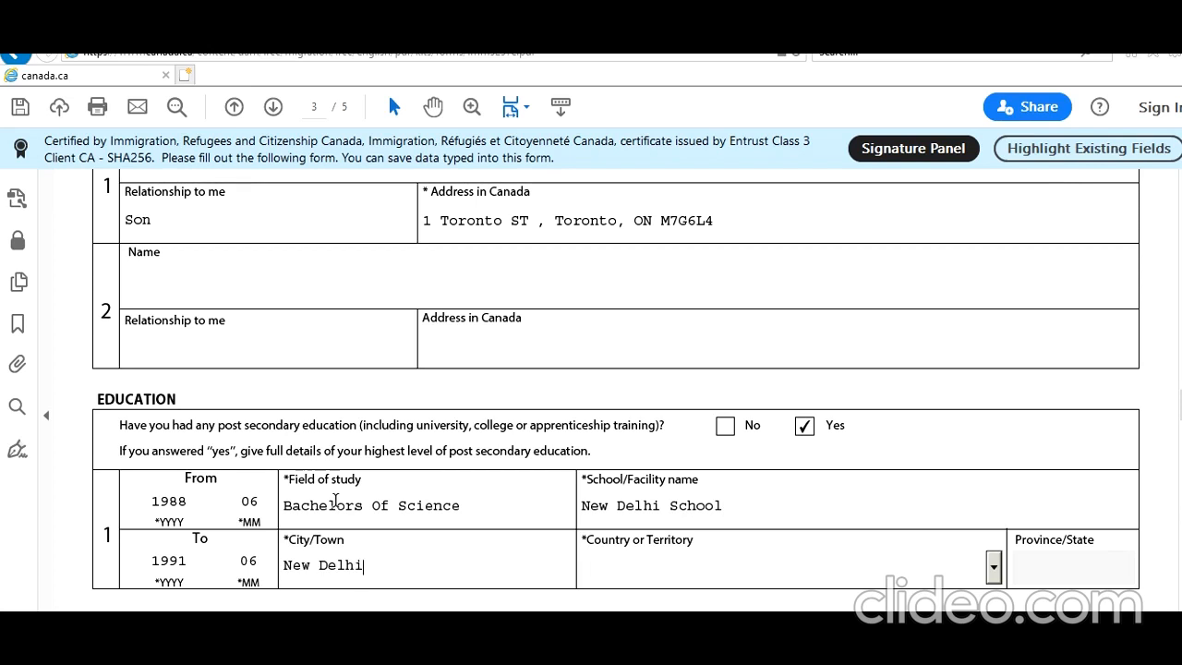
{"action": "key", "text": "Tab"}
{"action": "type", "text": "India"}
{"action": "key", "text": "Tab"}
Enter employment dates from 2011-01 to 2021-01 in the first employment record
{"action": "scroll", "coordinate": [333, 489], "scroll_direction": "down", "scroll_amount": 5}
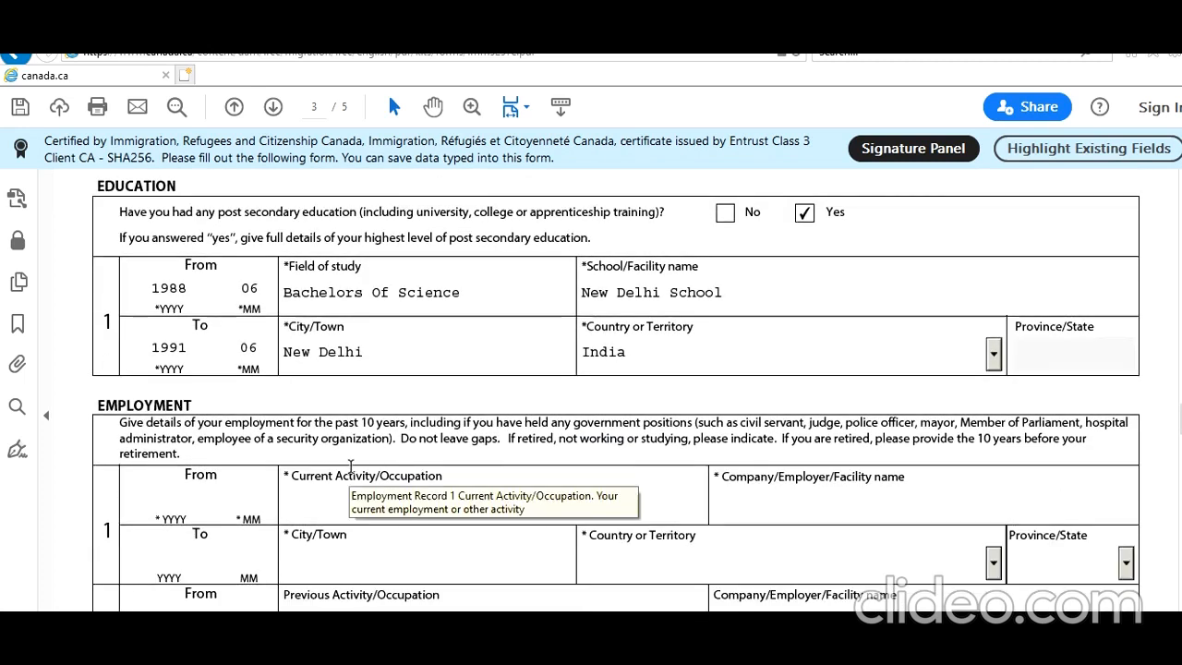
{"action": "scroll", "coordinate": [351, 466], "scroll_direction": "down", "scroll_amount": 3}
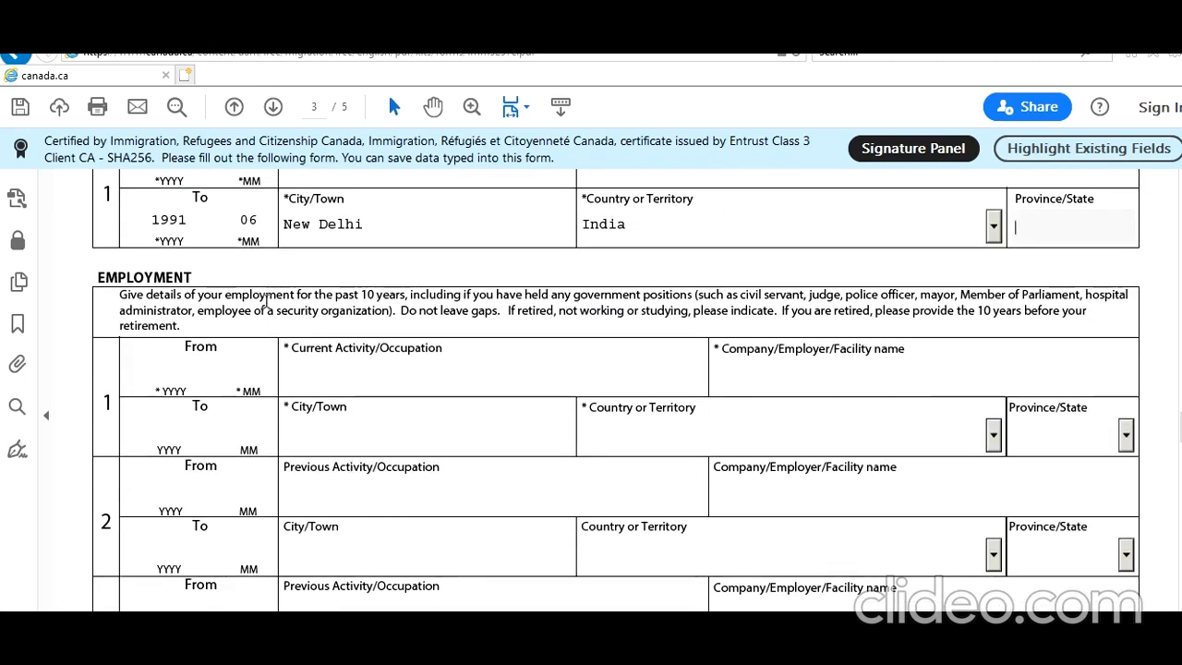
{"action": "left_click_drag", "start_coordinate": [224, 294], "coordinate": [408, 295]}
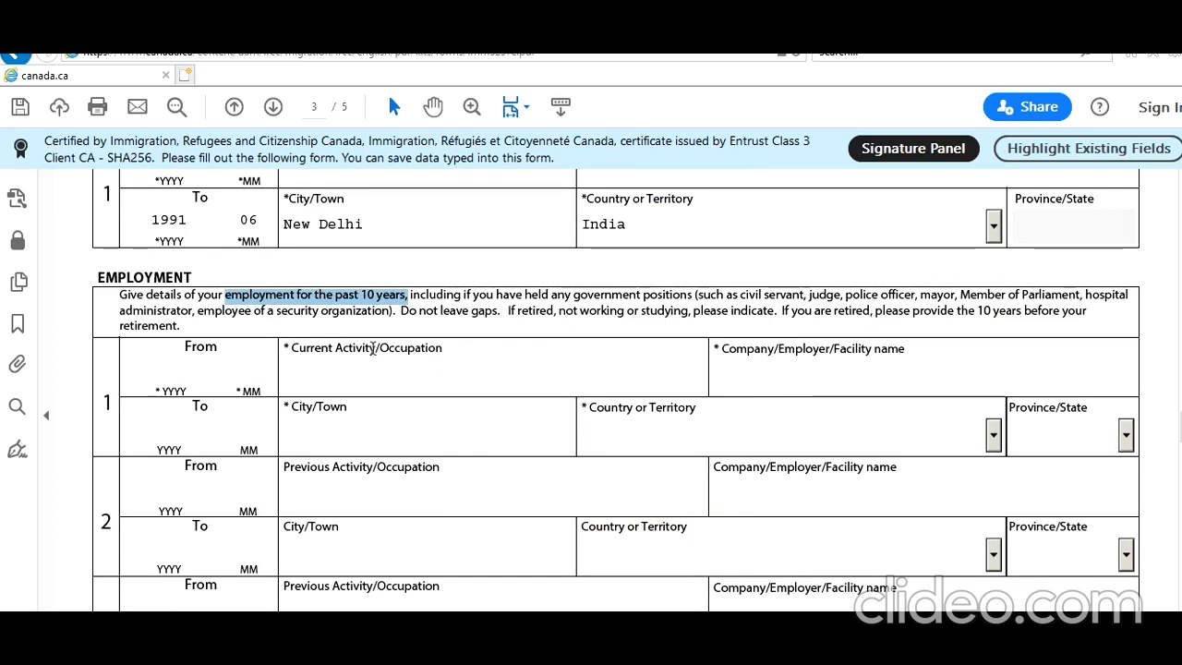
{"action": "left_click", "coordinate": [188, 372]}
{"action": "type", "text": "201101"}
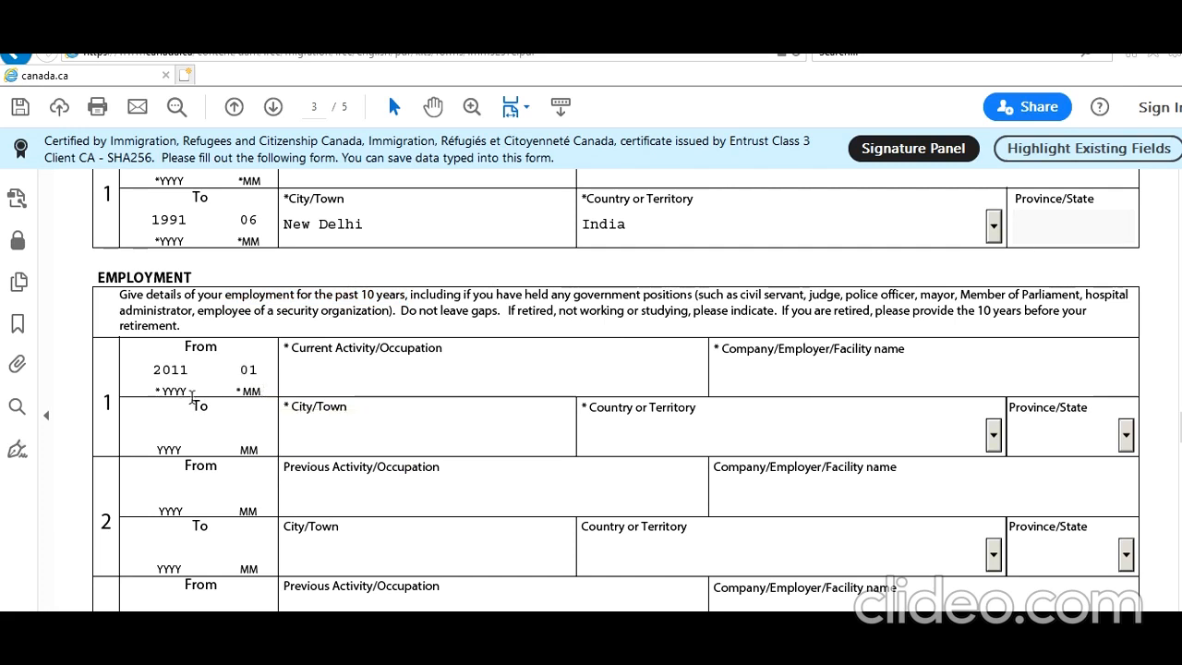
{"action": "left_click", "coordinate": [164, 427]}
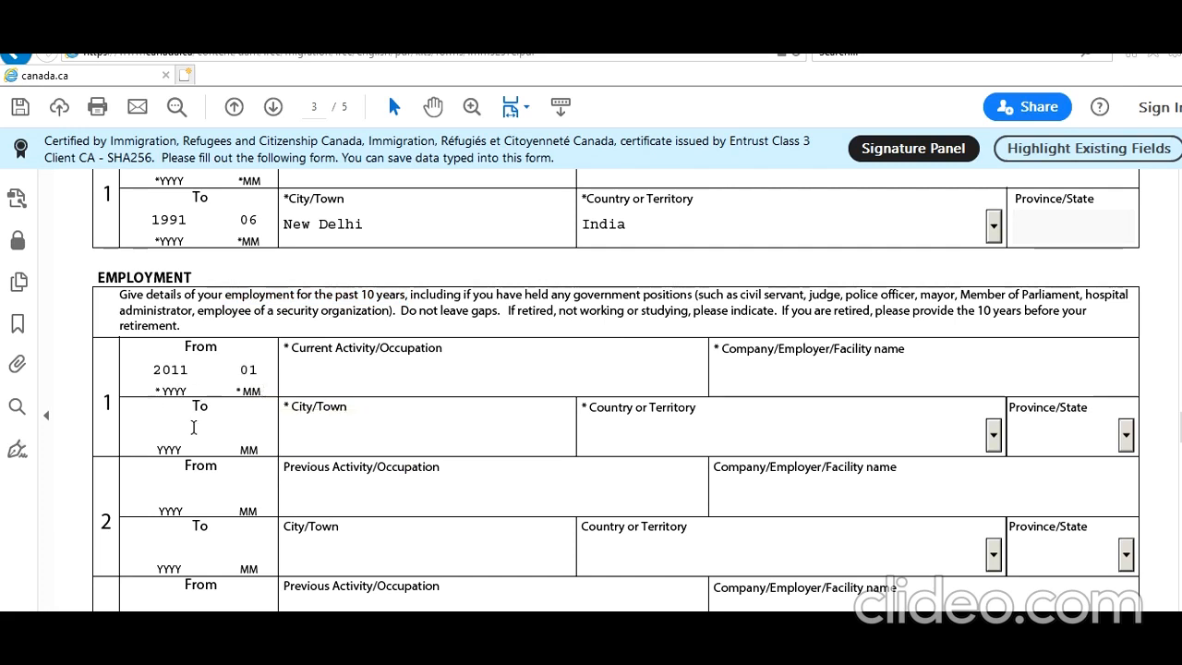
{"action": "type", "text": "202"}
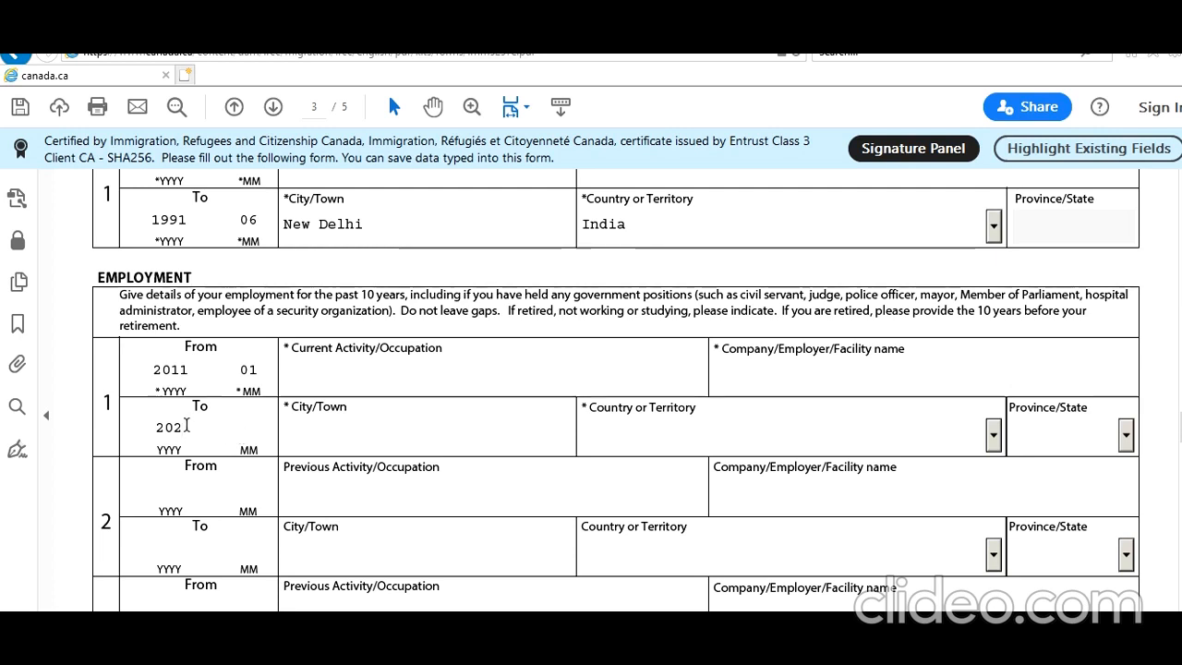
{"action": "type", "text": "1"}
{"action": "left_click", "coordinate": [249, 430]}
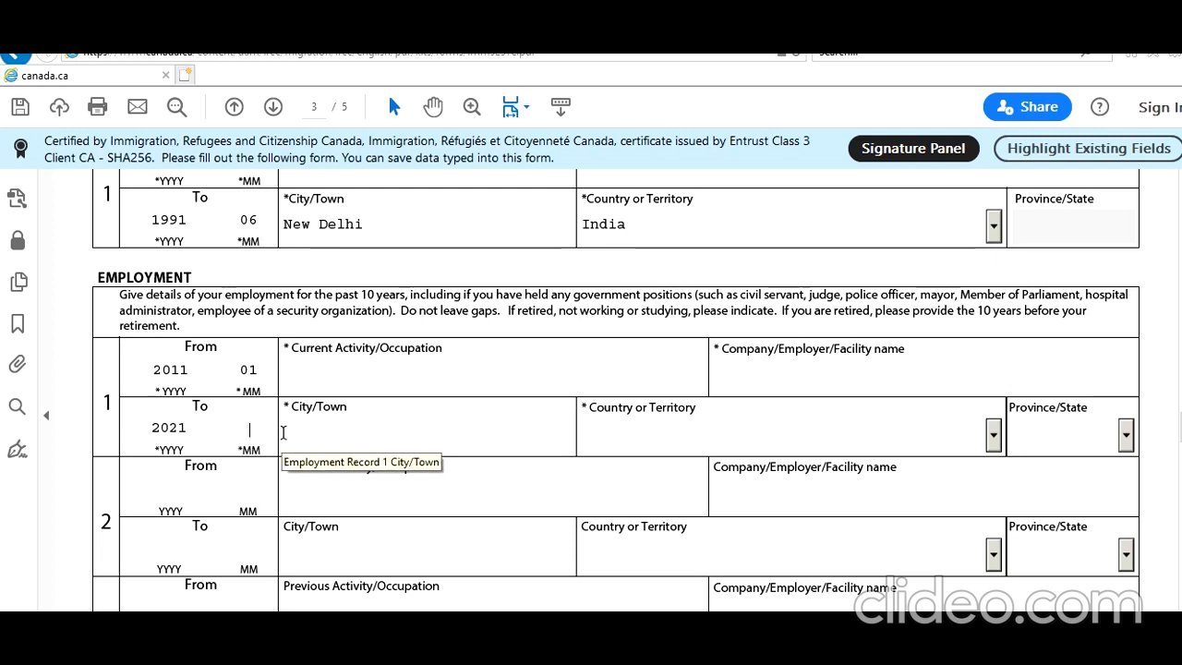
{"action": "type", "text": "01"}
Enter occupation Teacher, employer New Delhi School, city New Delhi and country India
{"action": "left_click", "coordinate": [396, 373]}
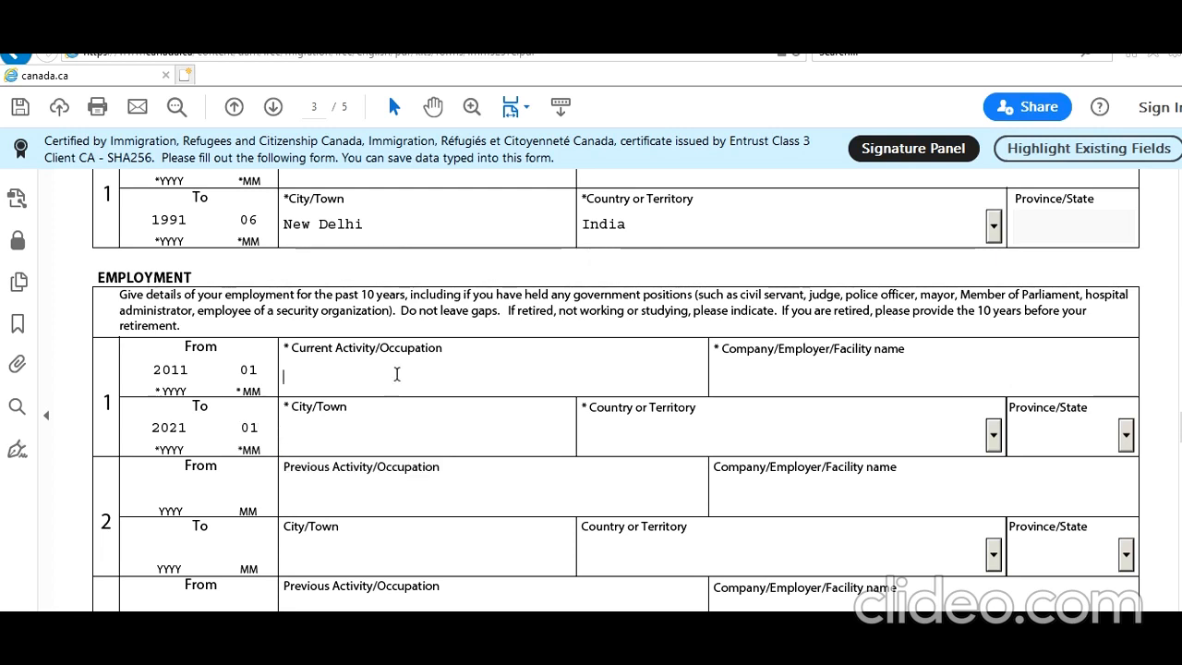
{"action": "type", "text": "Teacher"}
{"action": "key", "text": "Tab"}
{"action": "type", "text": "New Delhi School"}
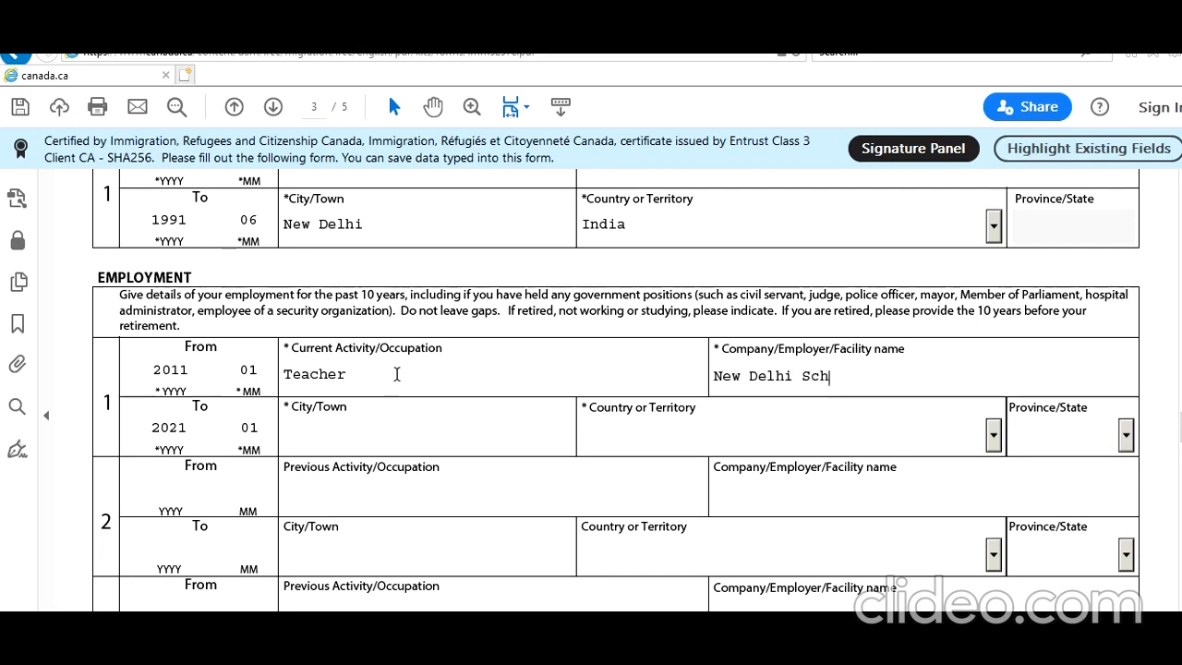
{"action": "key", "text": "Tab"}
{"action": "key", "text": "Tab"}
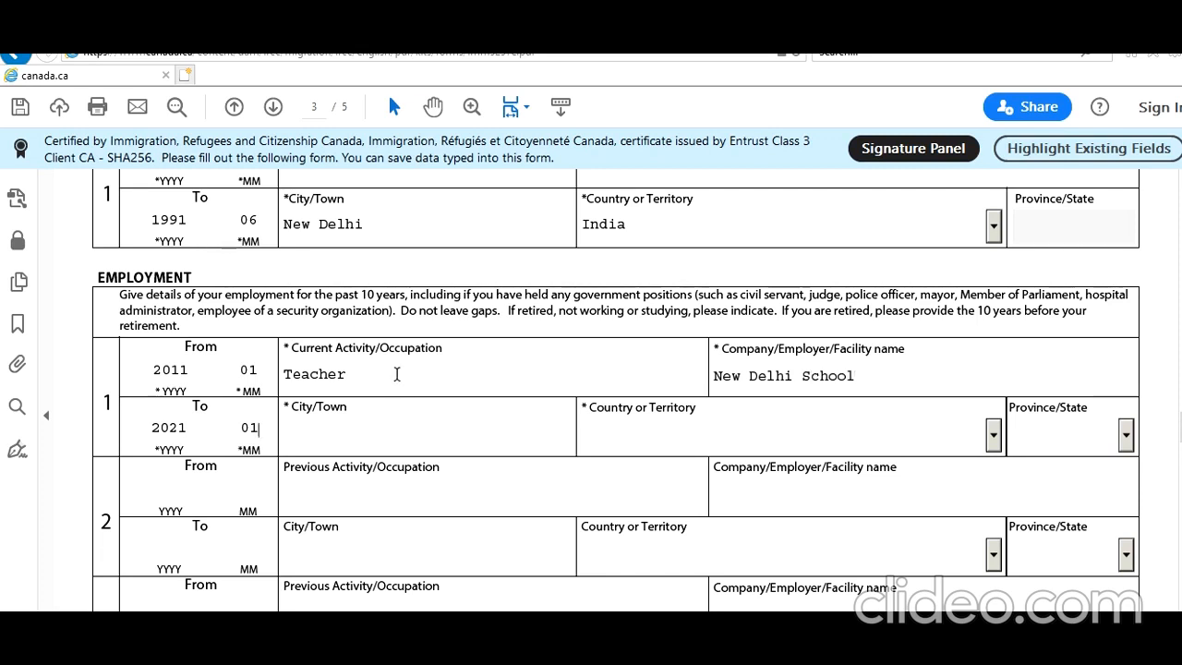
{"action": "type", "text": "New Delhi"}
{"action": "key", "text": "Tab"}
{"action": "type", "text": "In"}
{"action": "key", "text": "Tab"}
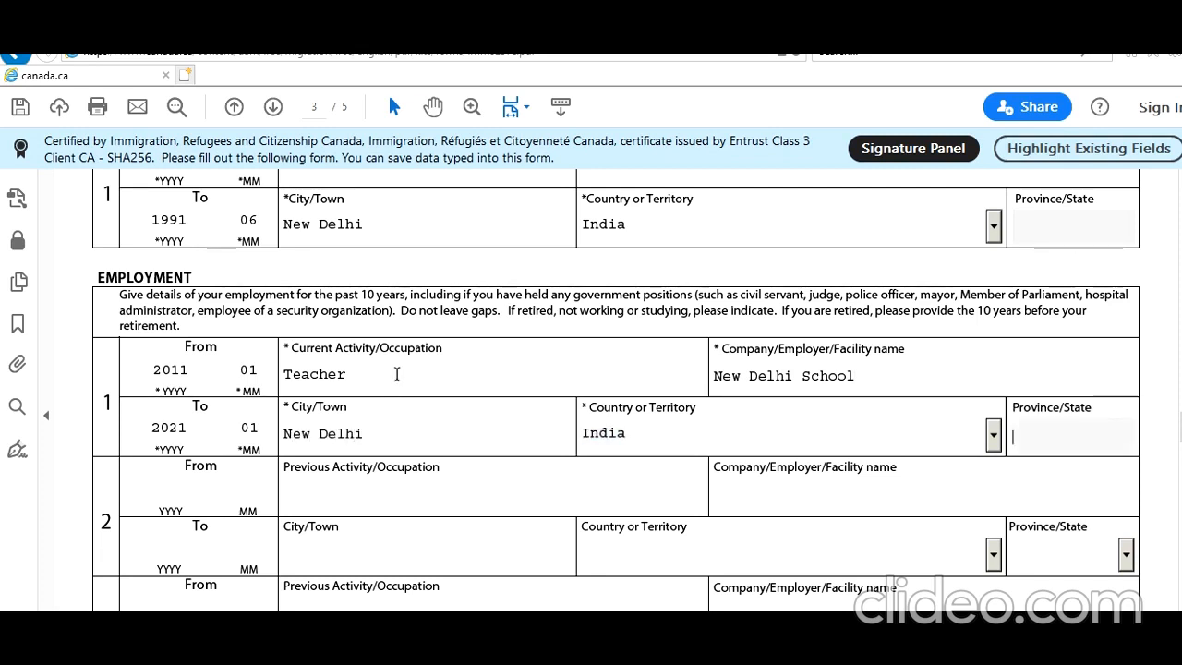
{"action": "scroll", "coordinate": [338, 304], "scroll_direction": "down", "scroll_amount": 10}
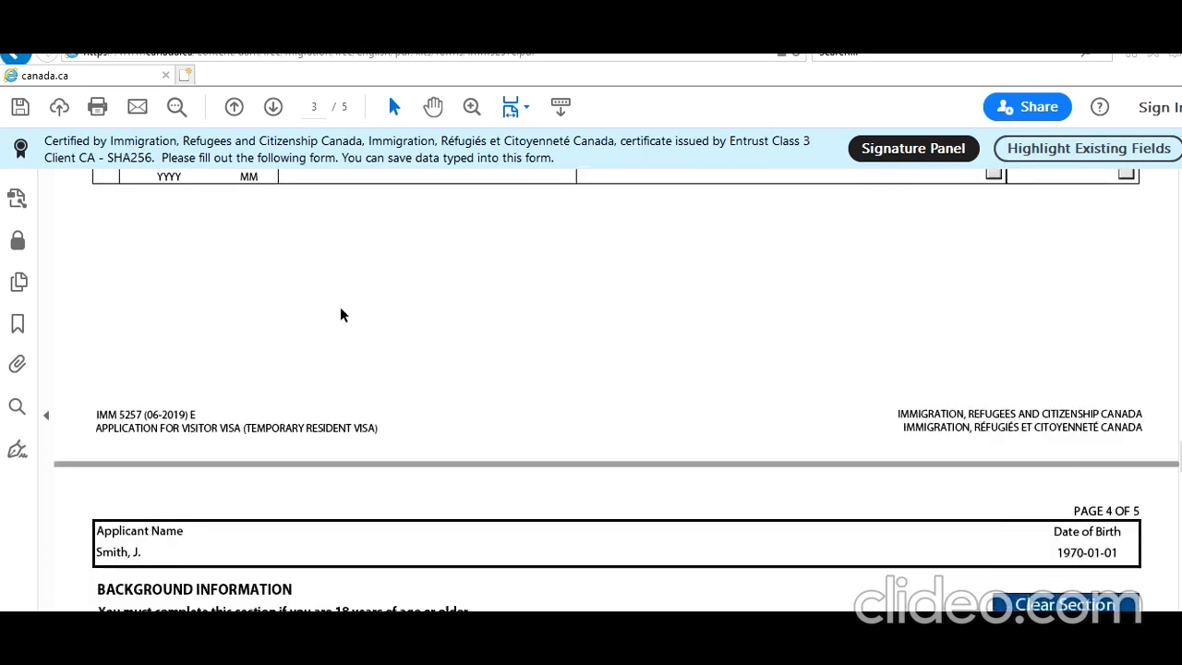
Answer No to the health, overstay, visa refusal and previous application questions
{"action": "scroll", "coordinate": [340, 307], "scroll_direction": "down", "scroll_amount": 3}
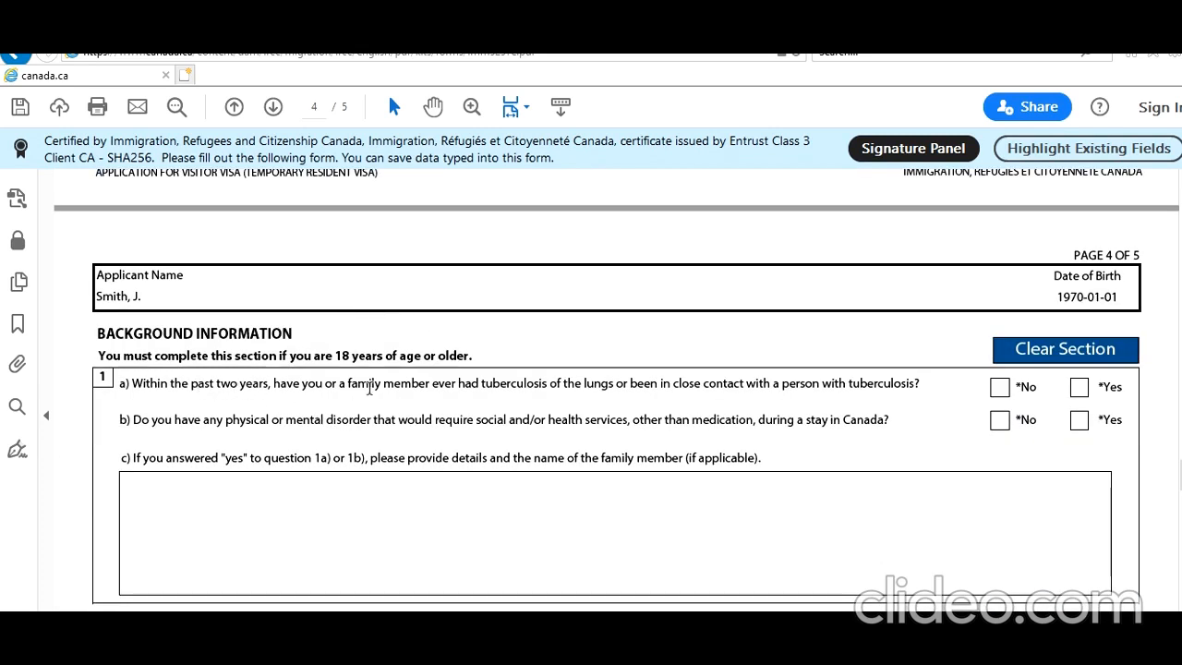
{"action": "left_click", "coordinate": [1000, 387]}
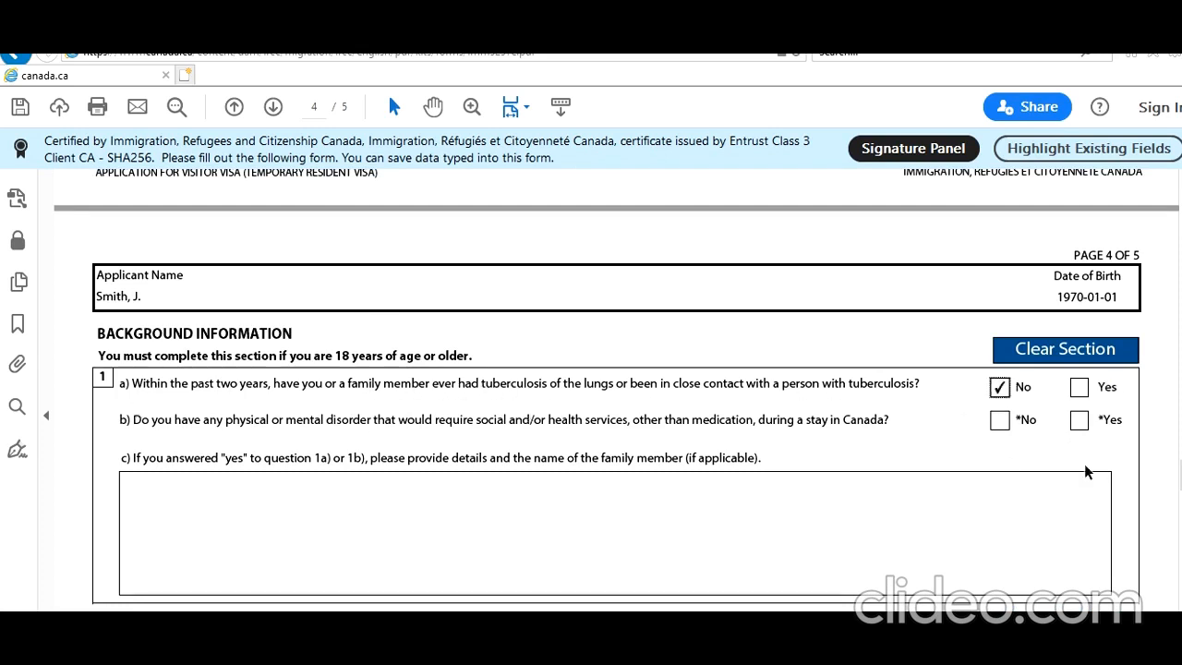
{"action": "left_click", "coordinate": [1000, 420]}
{"action": "scroll", "coordinate": [681, 427], "scroll_direction": "down", "scroll_amount": 3}
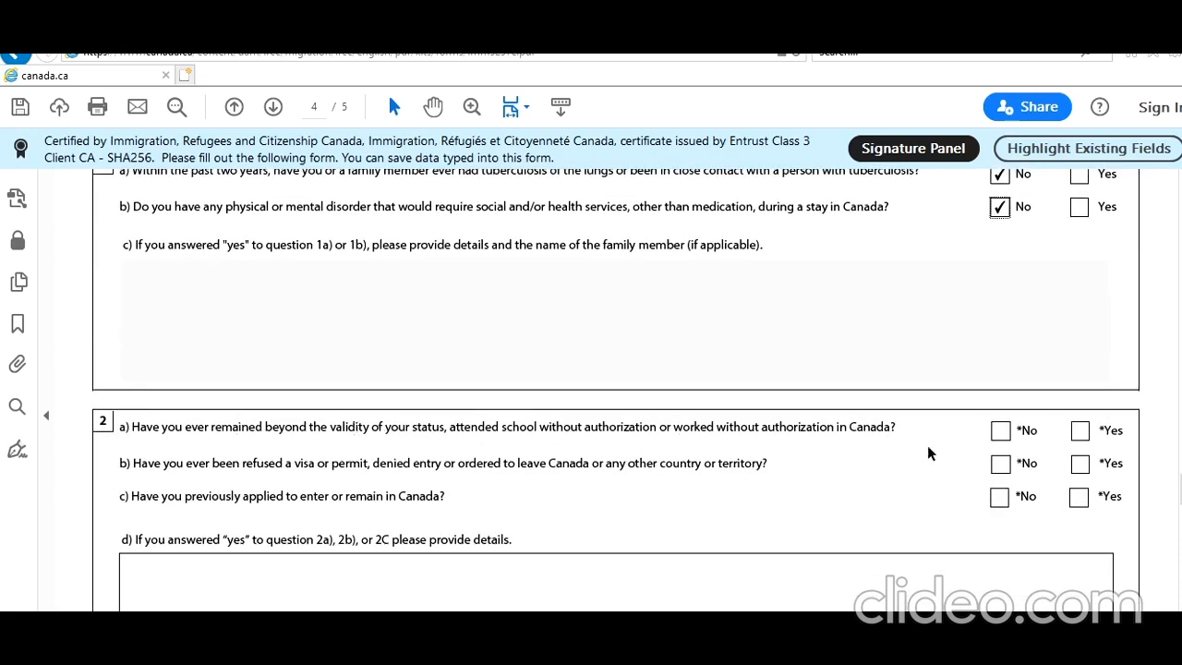
{"action": "left_click", "coordinate": [1000, 431]}
{"action": "left_click", "coordinate": [1000, 464]}
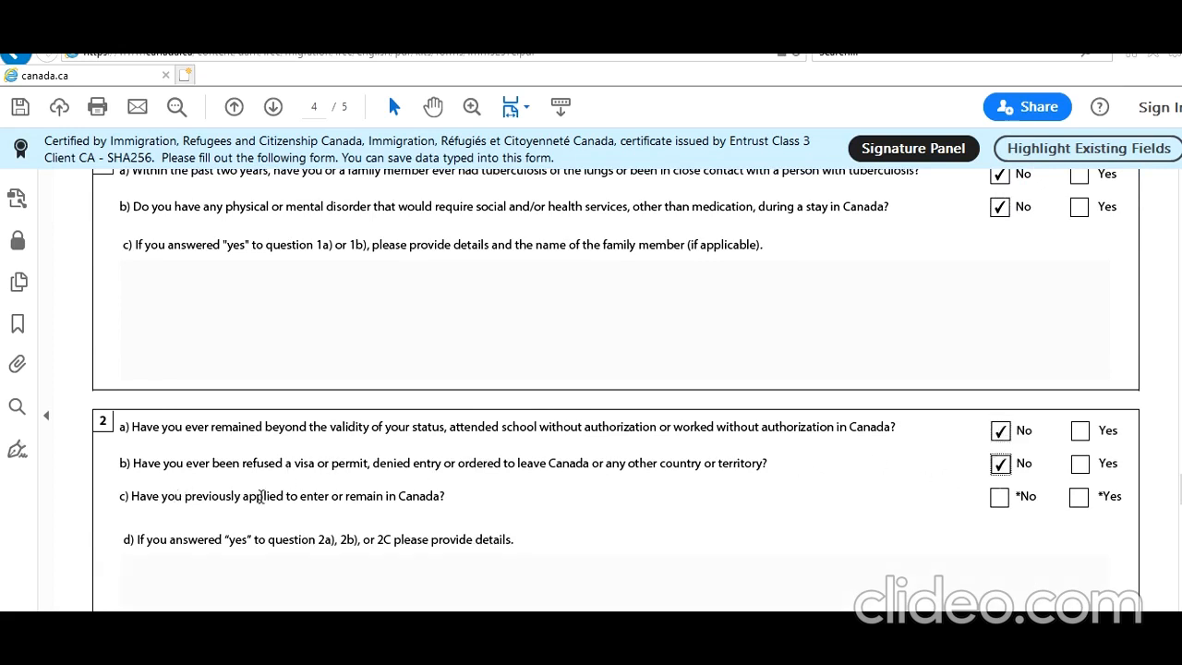
{"action": "left_click", "coordinate": [999, 498]}
Answer No to the criminal, military service, political violence and prisoner ill-treatment questions
{"action": "scroll", "coordinate": [789, 482], "scroll_direction": "down", "scroll_amount": 1}
{"action": "scroll", "coordinate": [790, 481], "scroll_direction": "down", "scroll_amount": 2}
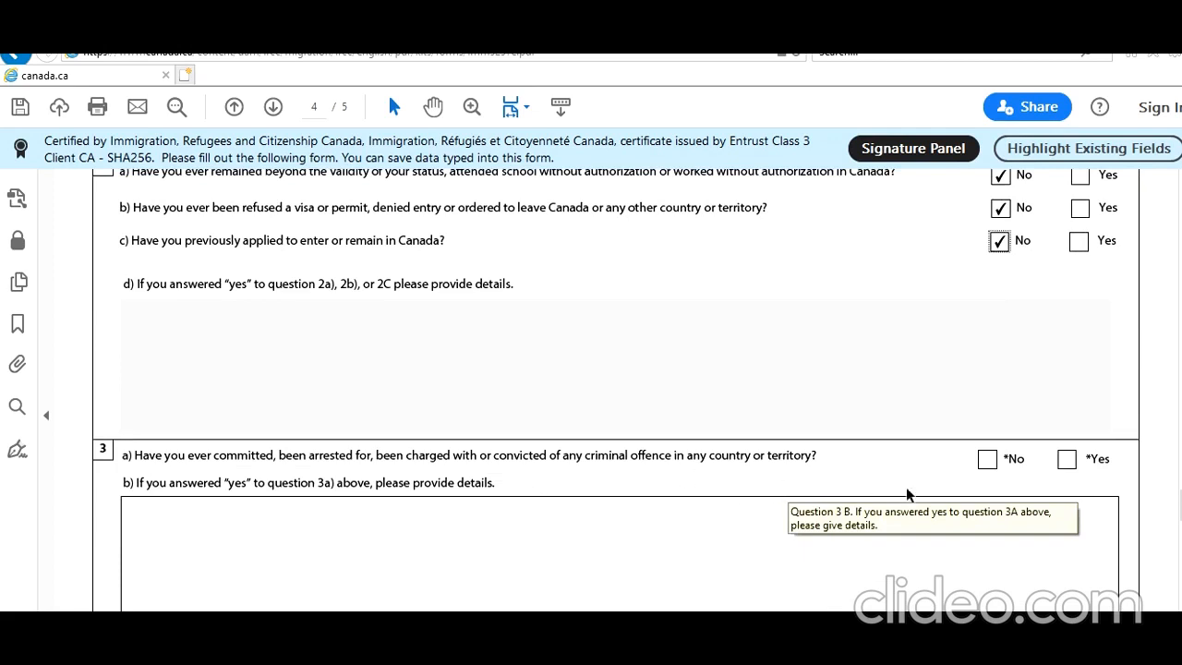
{"action": "left_click", "coordinate": [987, 459]}
{"action": "scroll", "coordinate": [646, 474], "scroll_direction": "down", "scroll_amount": 3}
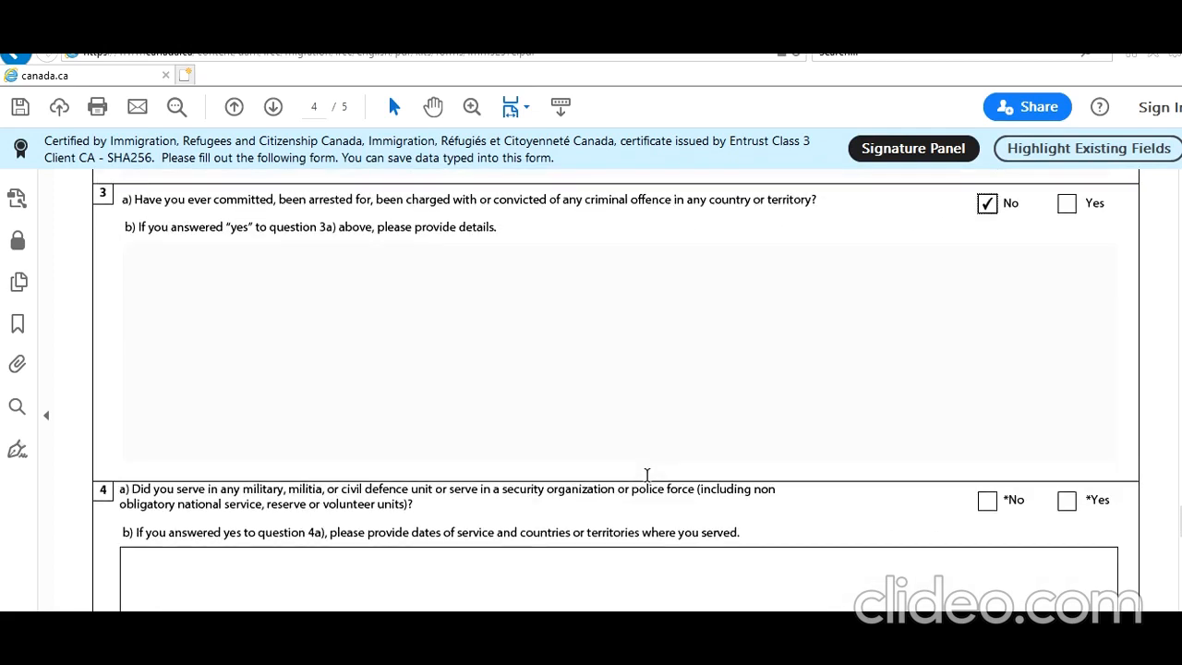
{"action": "scroll", "coordinate": [646, 475], "scroll_direction": "down", "scroll_amount": 1}
{"action": "left_click", "coordinate": [986, 418]}
{"action": "scroll", "coordinate": [493, 423], "scroll_direction": "down", "scroll_amount": 3}
{"action": "scroll", "coordinate": [493, 423], "scroll_direction": "down", "scroll_amount": 1}
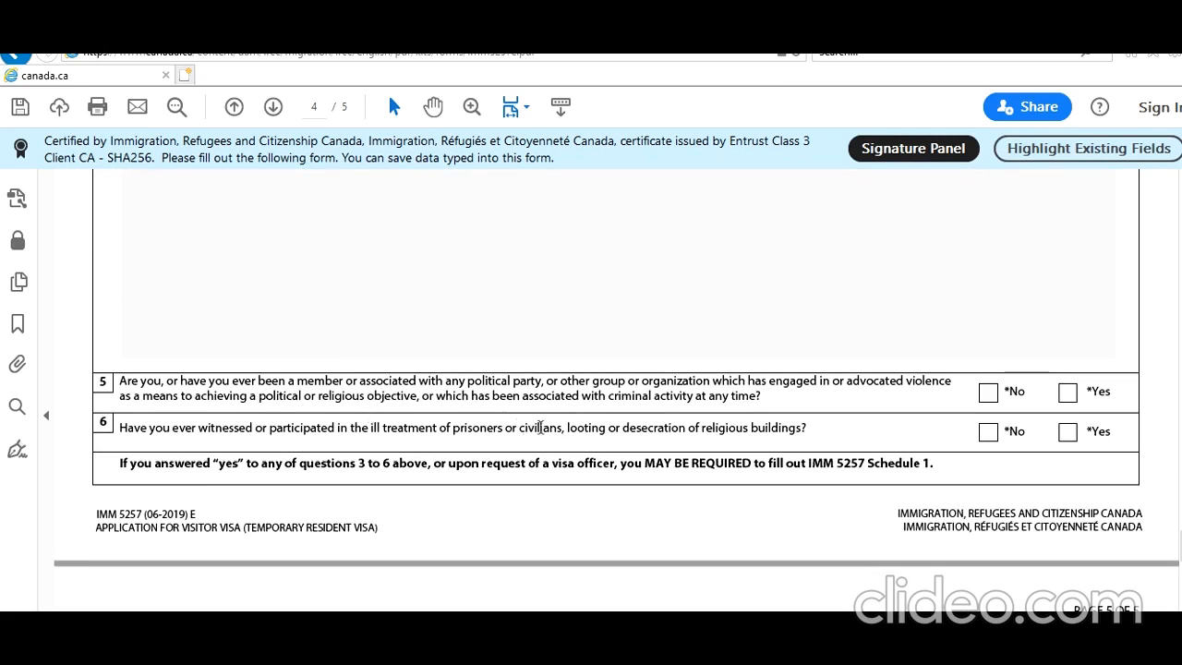
{"action": "left_click", "coordinate": [988, 394]}
{"action": "left_click", "coordinate": [988, 431]}
{"action": "scroll", "coordinate": [707, 456], "scroll_direction": "down", "scroll_amount": 5}
{"action": "scroll", "coordinate": [708, 447], "scroll_direction": "down", "scroll_amount": 2}
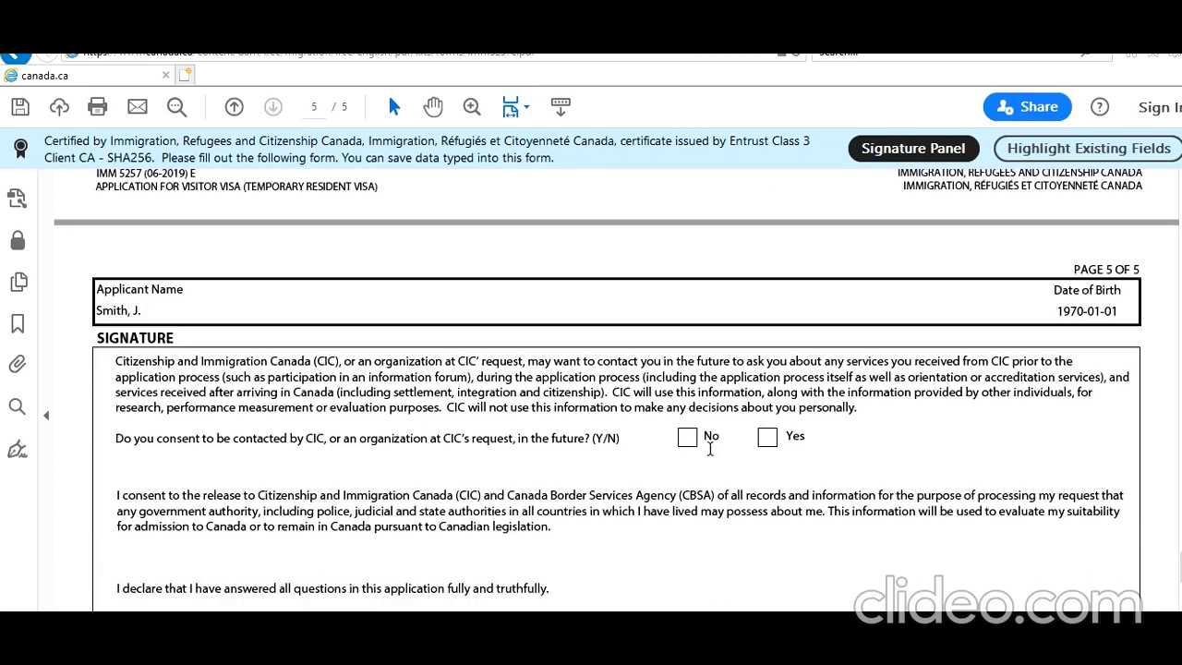
Consent to future CIC contact and date the declaration 2021-01-18
{"action": "left_click", "coordinate": [772, 441]}
{"action": "scroll", "coordinate": [741, 459], "scroll_direction": "down", "scroll_amount": 3}
{"action": "scroll", "coordinate": [805, 454], "scroll_direction": "down", "scroll_amount": 4}
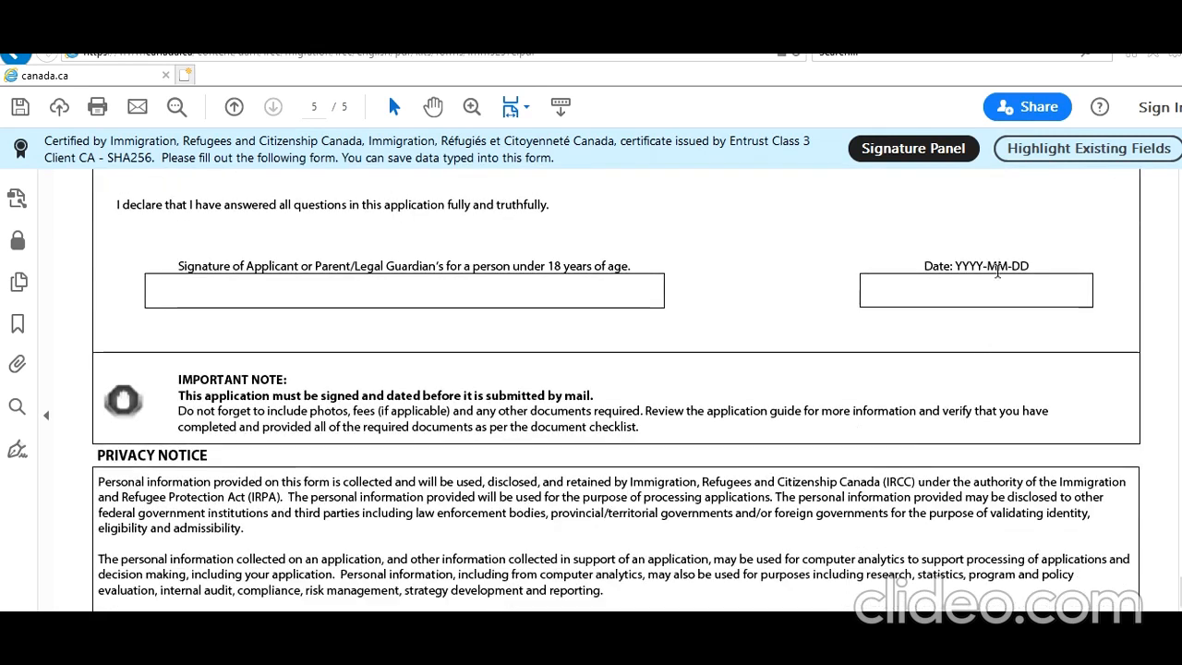
{"action": "left_click", "coordinate": [1067, 297]}
{"action": "left_click", "coordinate": [1098, 292]}
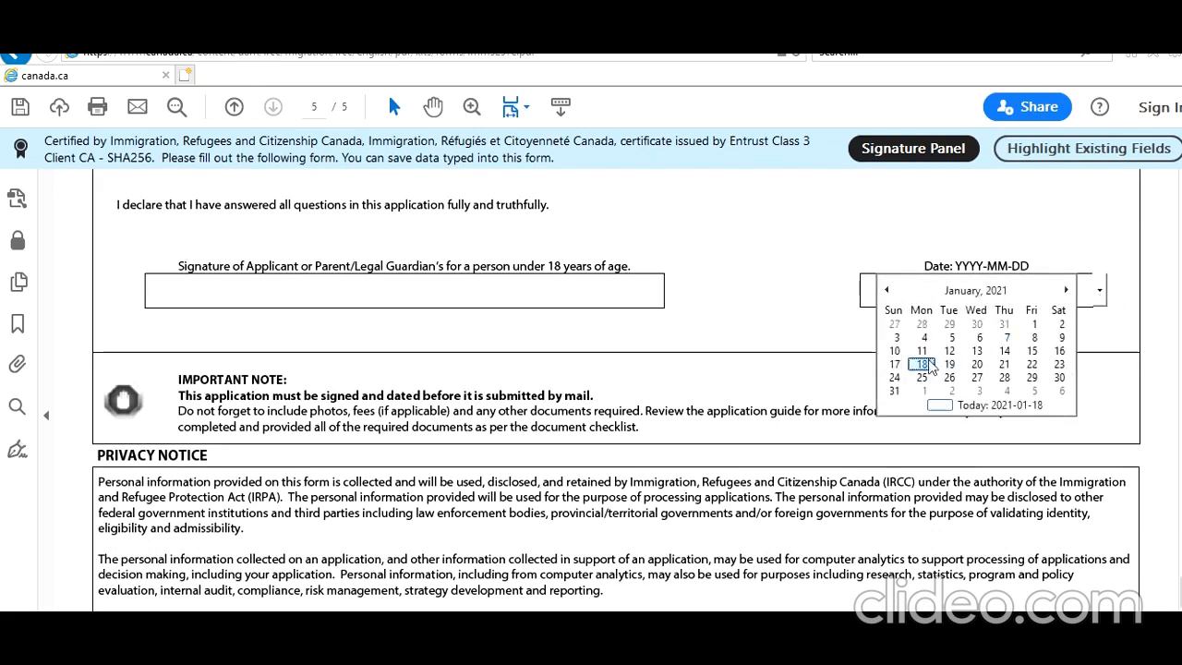
{"action": "left_click", "coordinate": [923, 363]}
Validate the form and dismiss the success message
{"action": "scroll", "coordinate": [770, 349], "scroll_direction": "down", "scroll_amount": 6}
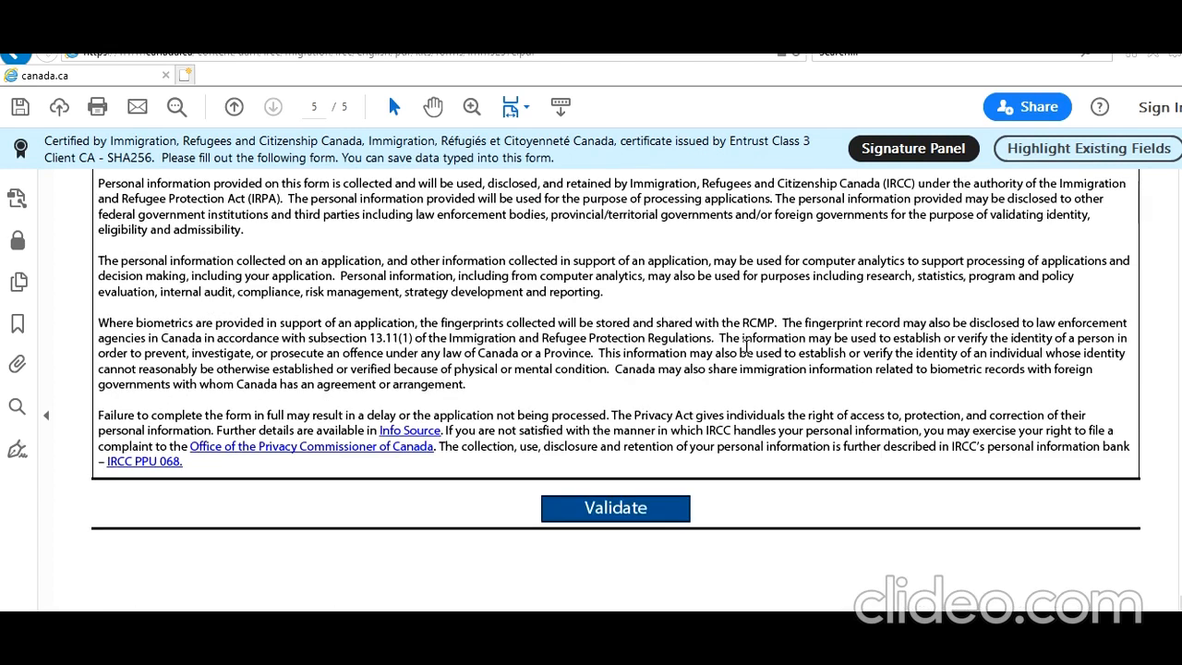
{"action": "scroll", "coordinate": [702, 486], "scroll_direction": "up", "scroll_amount": 2}
{"action": "scroll", "coordinate": [756, 484], "scroll_direction": "down", "scroll_amount": 4}
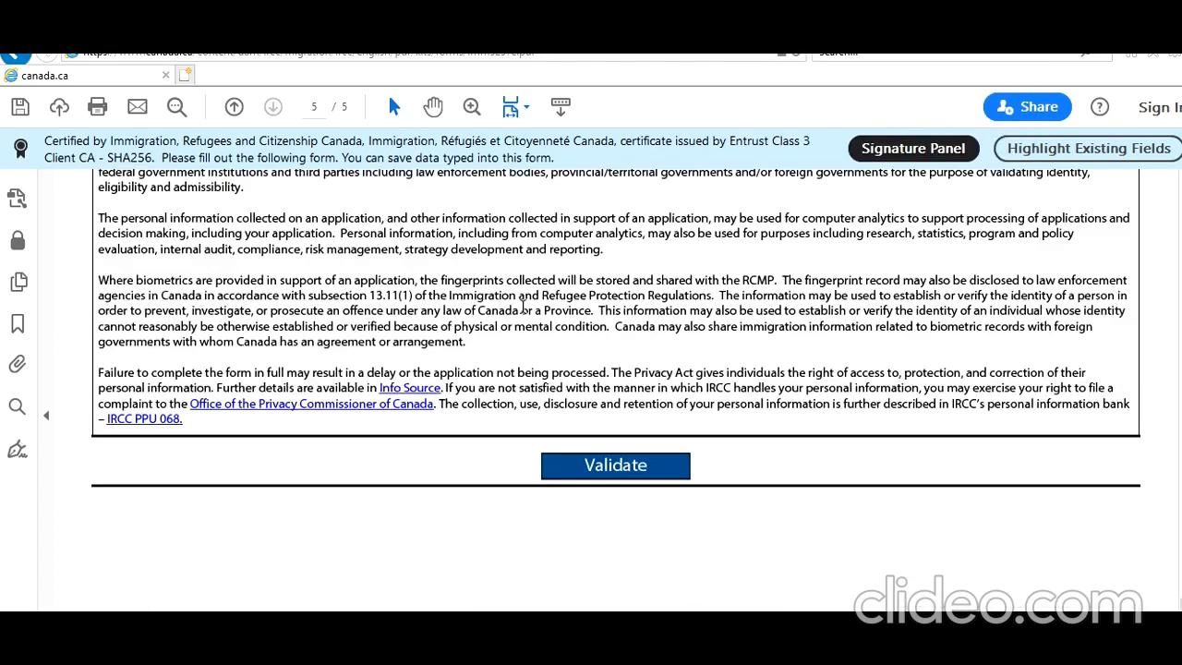
{"action": "left_click", "coordinate": [662, 422]}
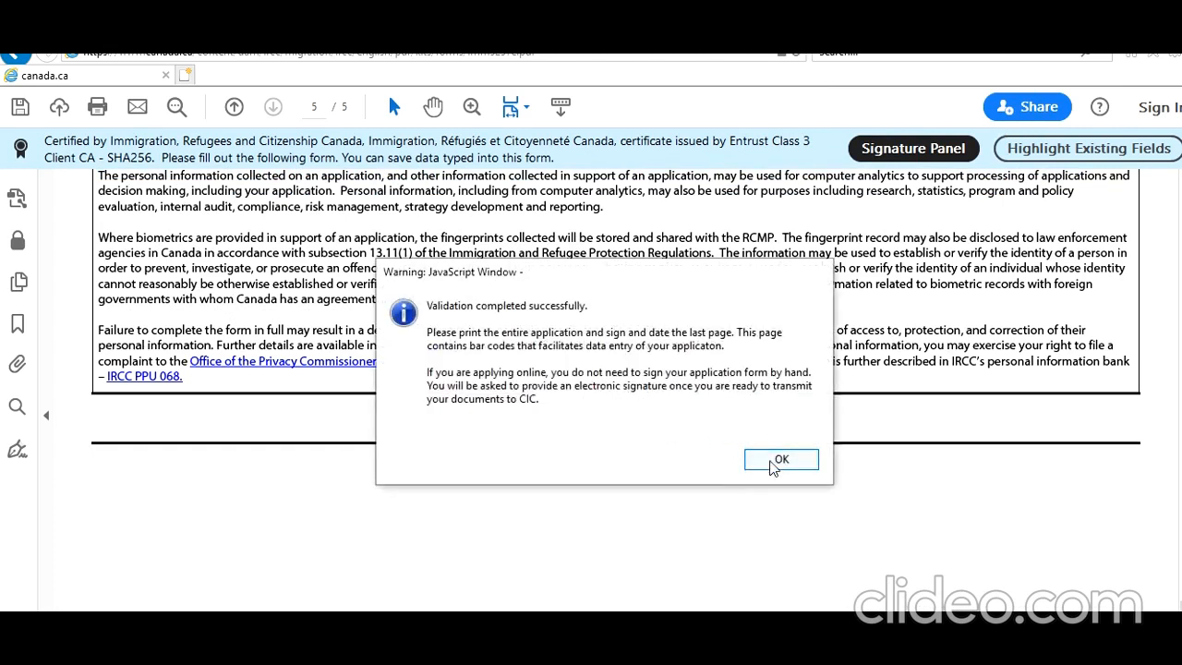
{"action": "left_click", "coordinate": [773, 462]}
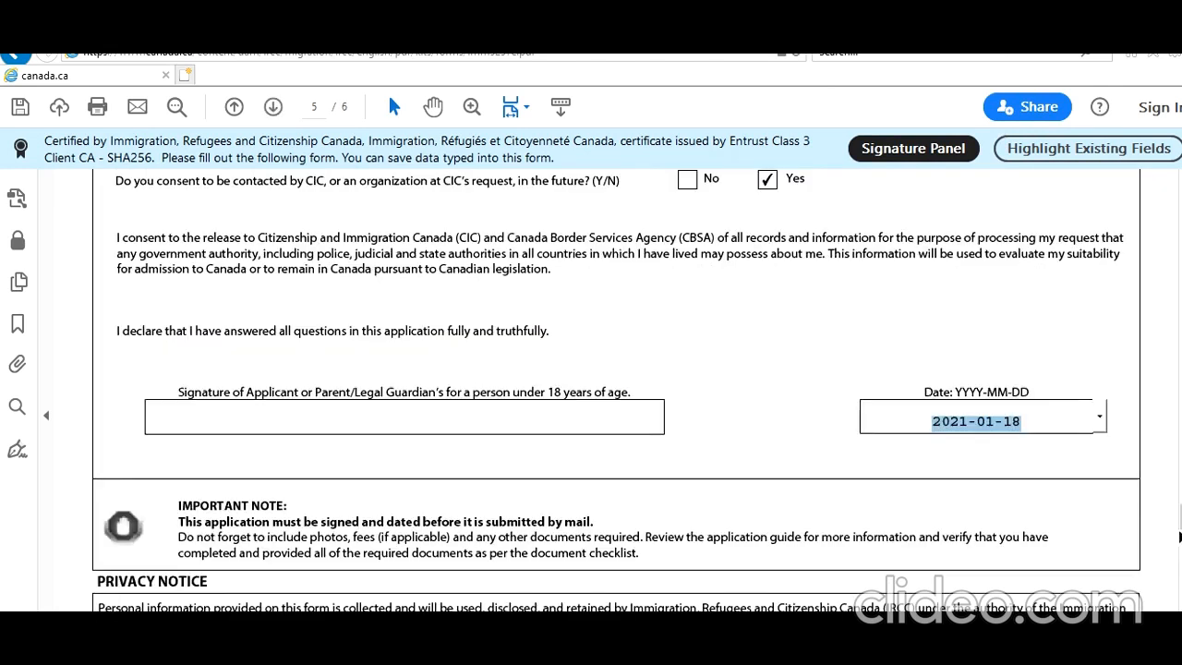
{"action": "left_click_drag", "start_coordinate": [1180, 516], "coordinate": [1179, 185]}
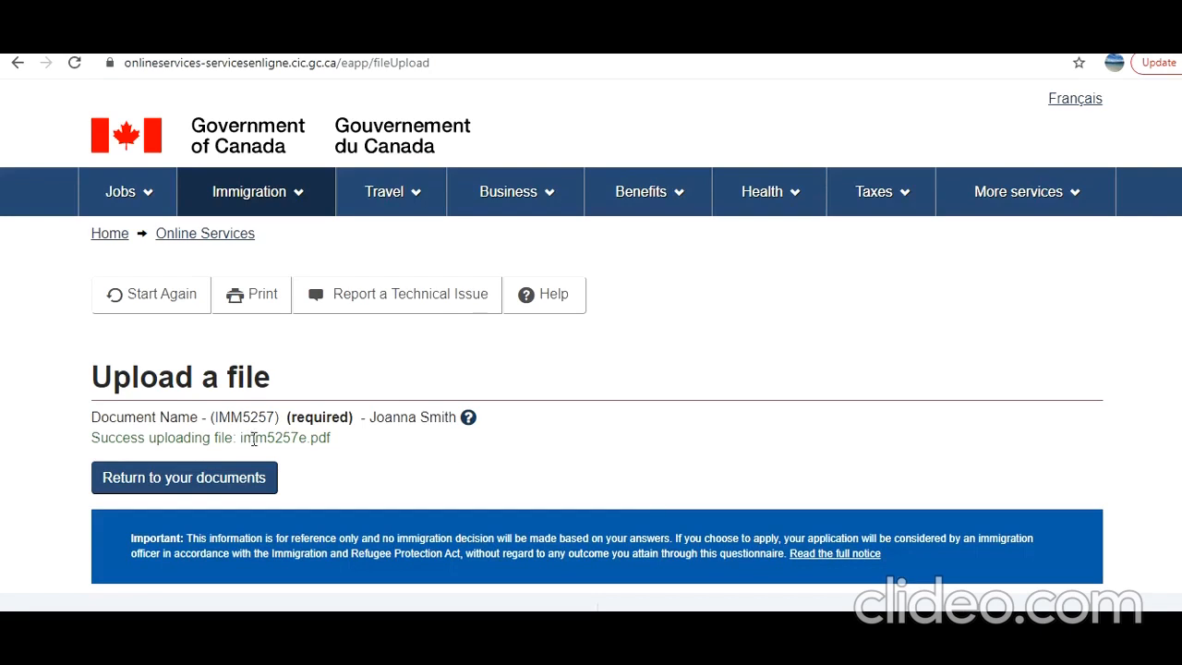
Return to the document checklist and scroll to the Supporting Documents table
{"action": "left_click", "coordinate": [273, 478]}
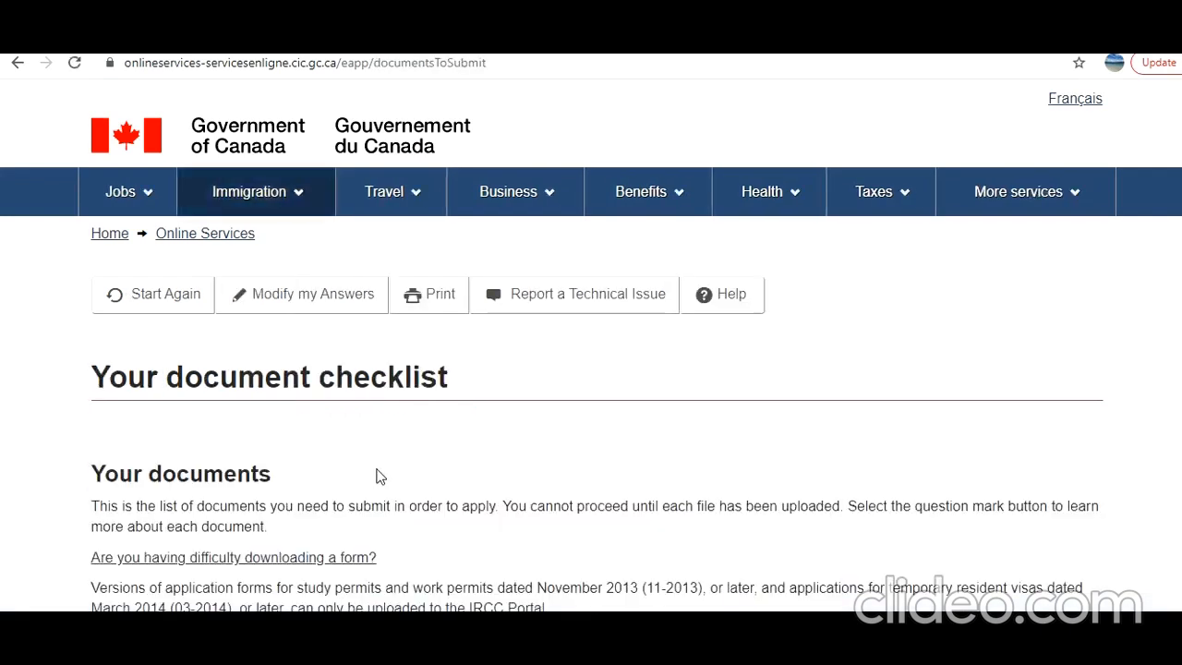
{"action": "scroll", "coordinate": [377, 476], "scroll_direction": "down", "scroll_amount": 5}
{"action": "scroll", "coordinate": [377, 477], "scroll_direction": "down", "scroll_amount": 3}
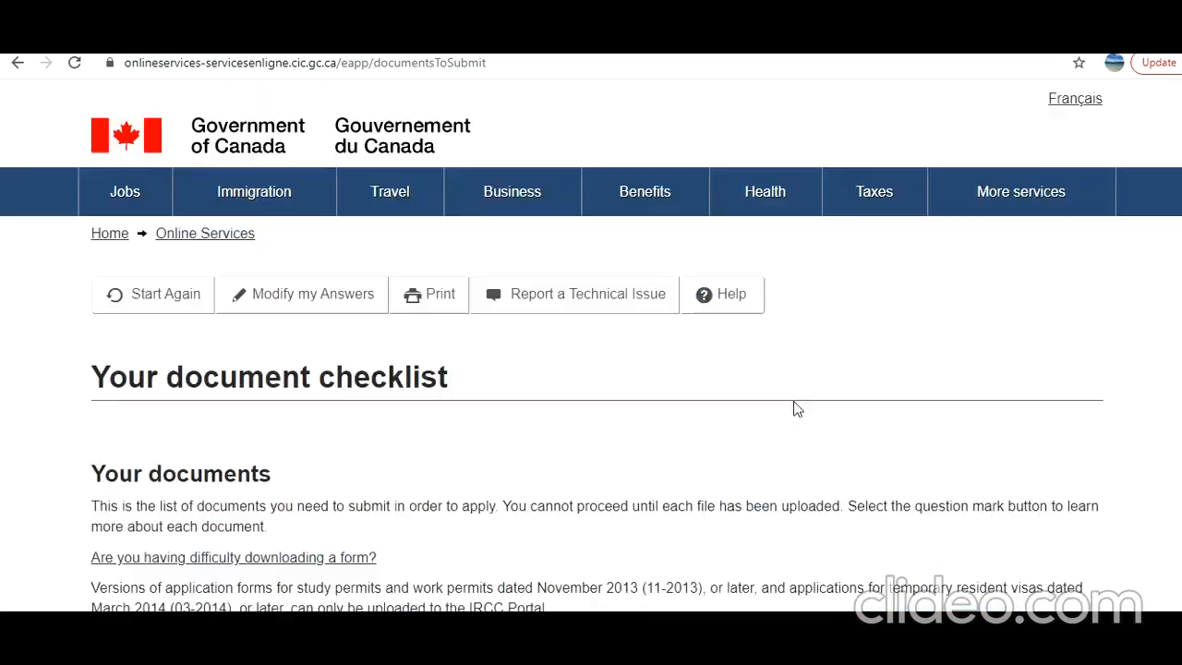
Scroll down the document checklist, attaching ta.JPG to the Passport, Invitation Letter and financial-support entries
{"action": "scroll", "coordinate": [793, 401], "scroll_direction": "down", "scroll_amount": 10}
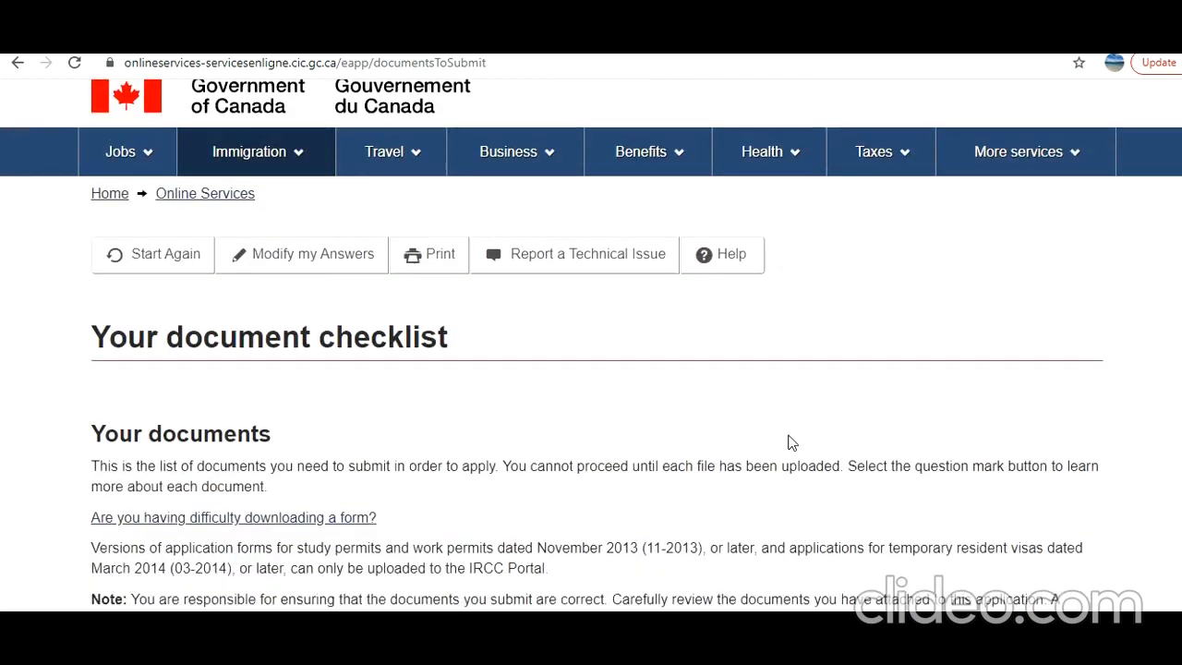
{"action": "scroll", "coordinate": [785, 443], "scroll_direction": "down", "scroll_amount": 5}
{"action": "scroll", "coordinate": [787, 442], "scroll_direction": "down", "scroll_amount": 1}
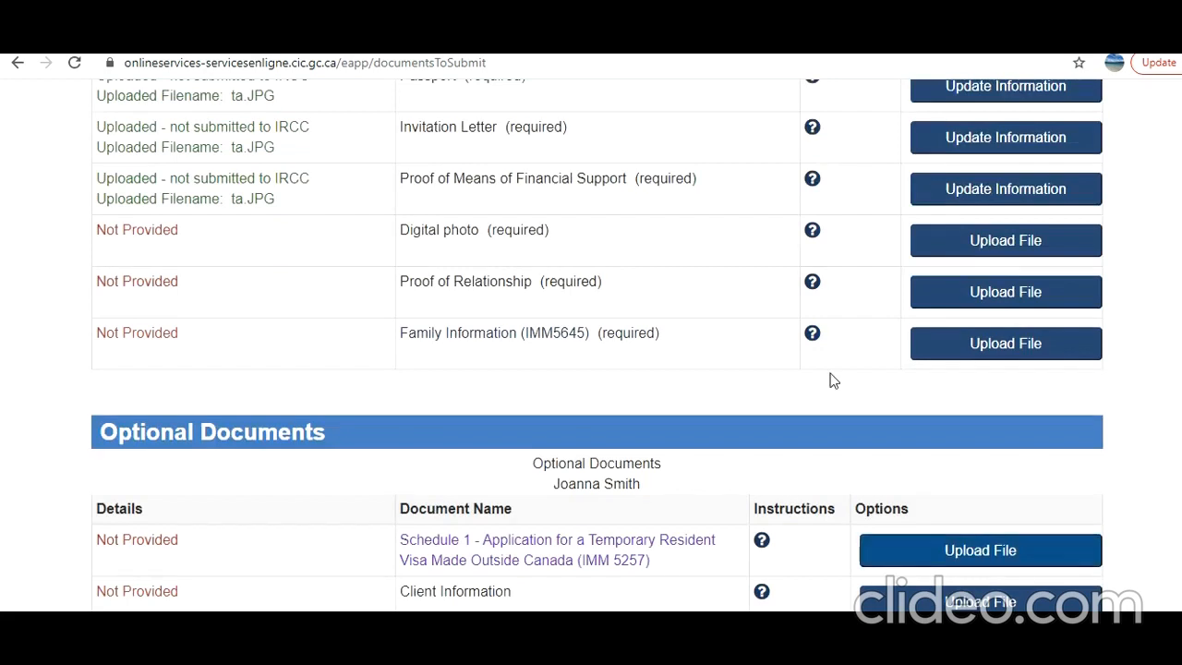
Read and close the Digital photo requirements, then scroll toward the photo upload and Family Information link
{"action": "left_click", "coordinate": [812, 233]}
{"action": "left_click_drag", "start_coordinate": [380, 240], "coordinate": [722, 406]}
{"action": "left_click", "coordinate": [711, 420]}
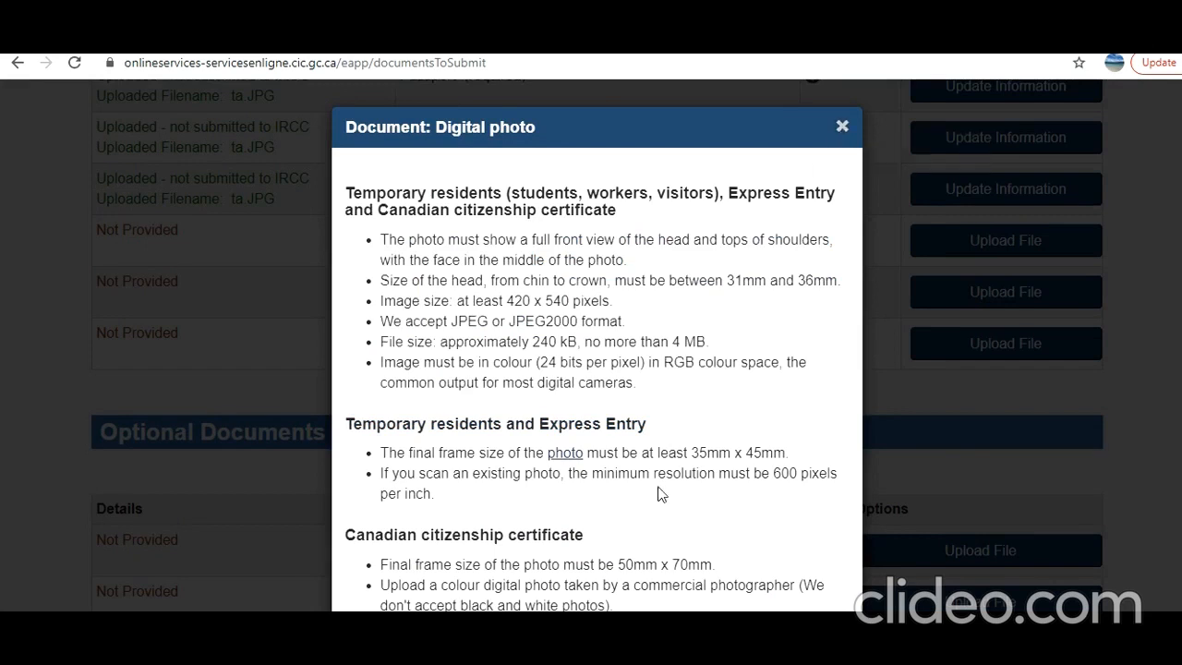
{"action": "scroll", "coordinate": [660, 494], "scroll_direction": "down", "scroll_amount": 1}
{"action": "scroll", "coordinate": [673, 501], "scroll_direction": "up", "scroll_amount": 1}
{"action": "left_click", "coordinate": [840, 123]}
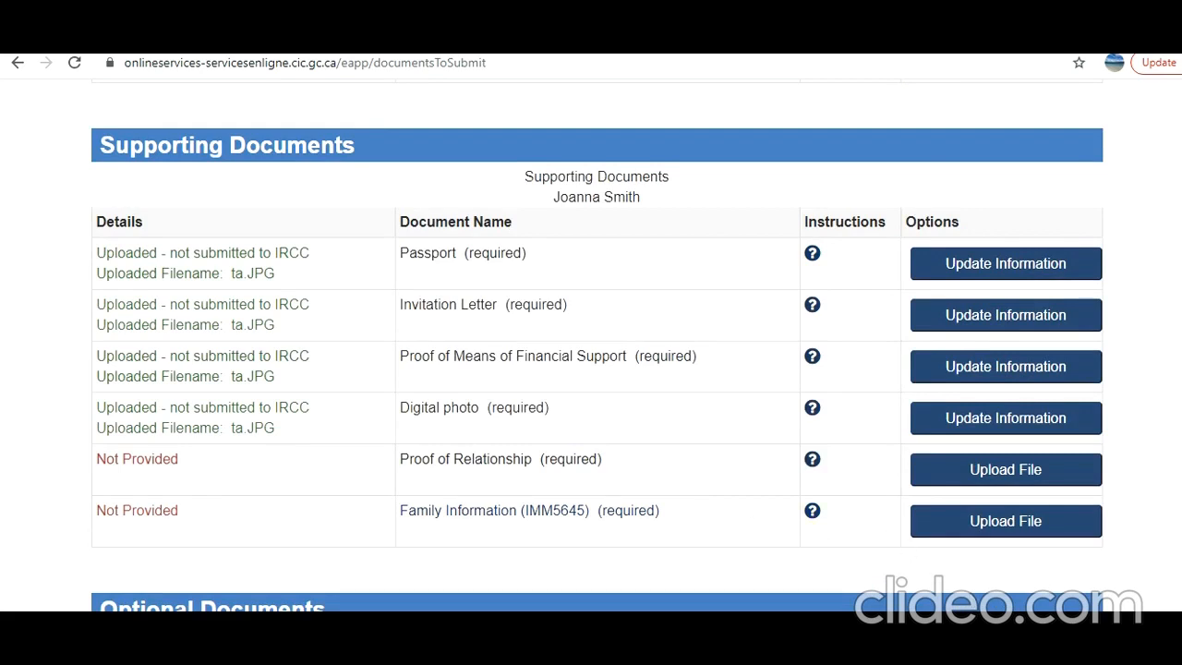
{"action": "scroll", "coordinate": [559, 338], "scroll_direction": "down", "scroll_amount": 2}
Open the IMM5645 Family Information form and tick Visitor as the application type
{"action": "left_click", "coordinate": [560, 335]}
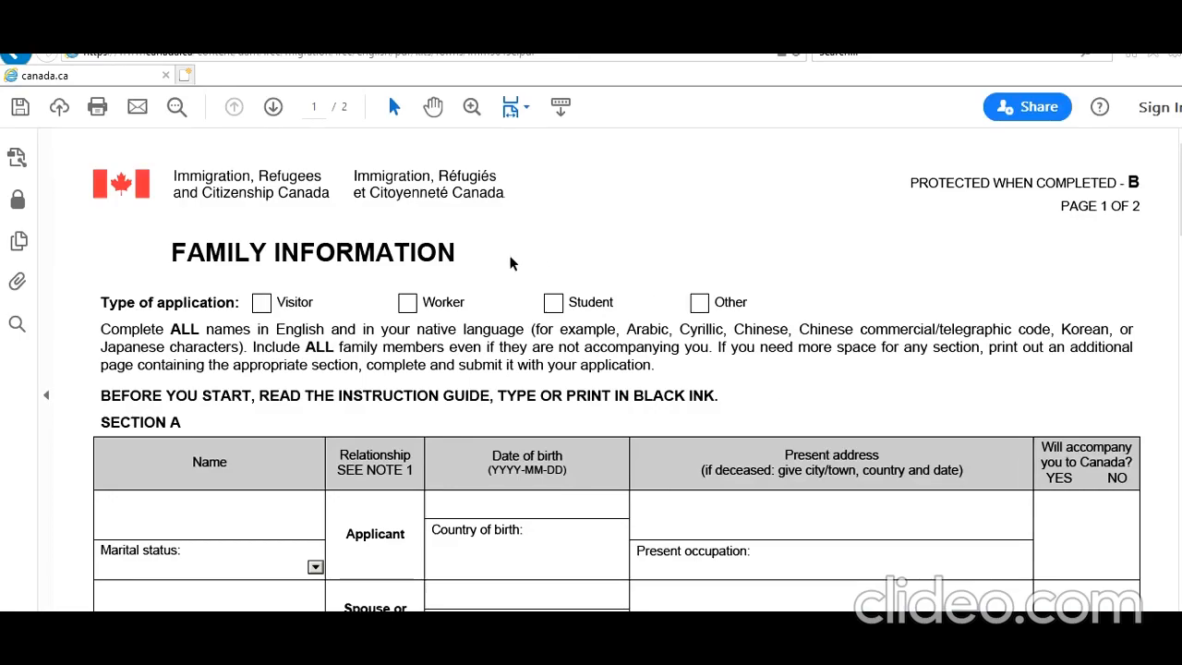
{"action": "scroll", "coordinate": [491, 256], "scroll_direction": "down", "scroll_amount": 2}
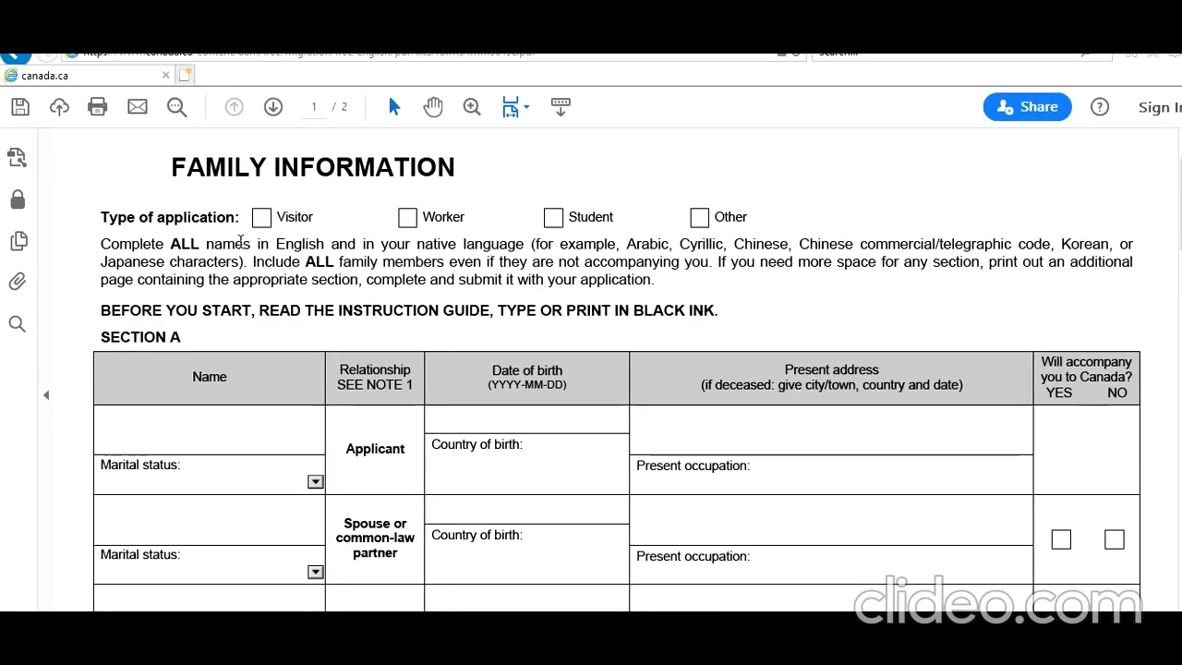
{"action": "left_click", "coordinate": [261, 217]}
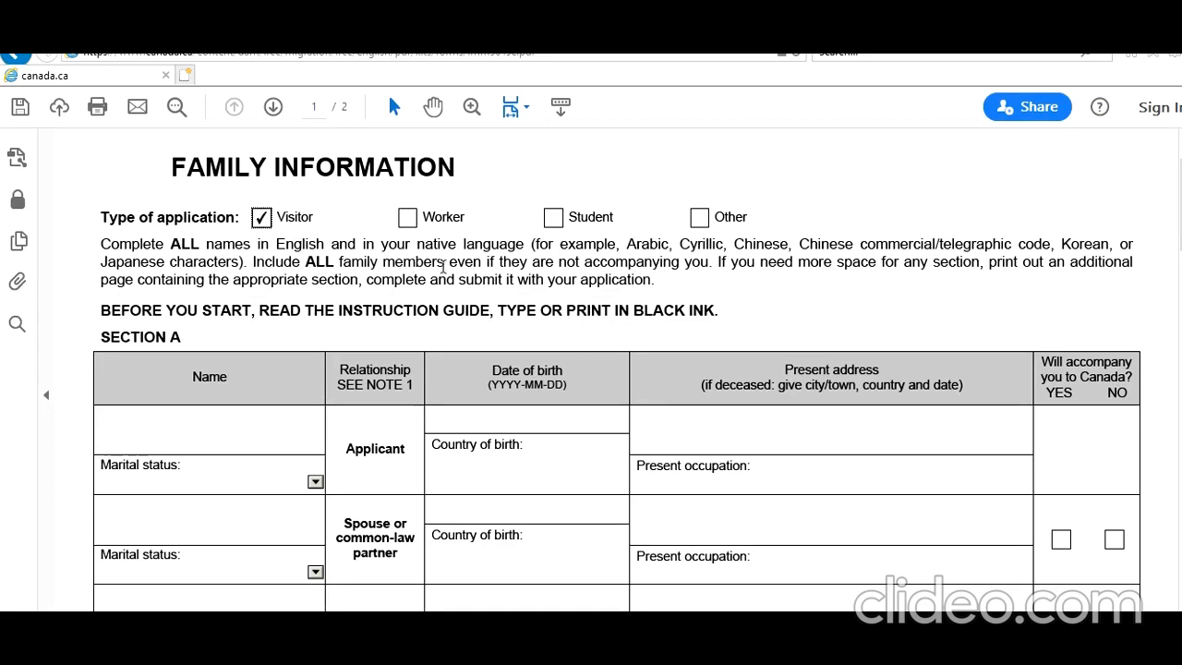
Scroll through the remaining sections of the IMM5645 form to review it
{"action": "scroll", "coordinate": [471, 272], "scroll_direction": "down", "scroll_amount": 1}
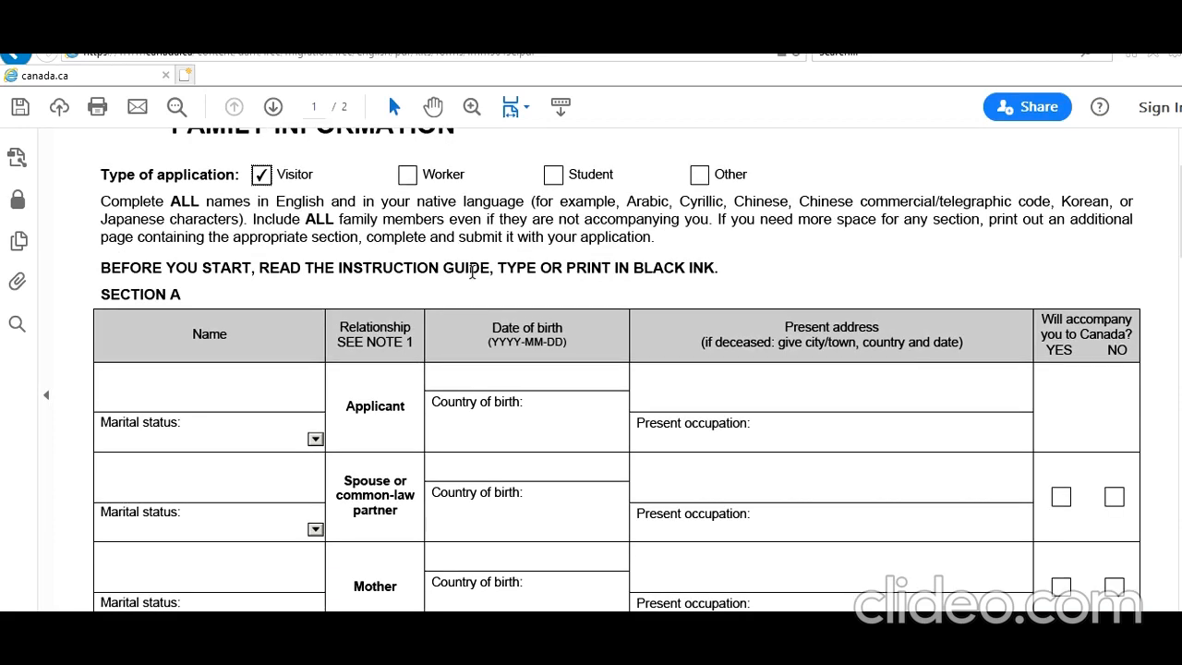
{"action": "scroll", "coordinate": [448, 284], "scroll_direction": "down", "scroll_amount": 1}
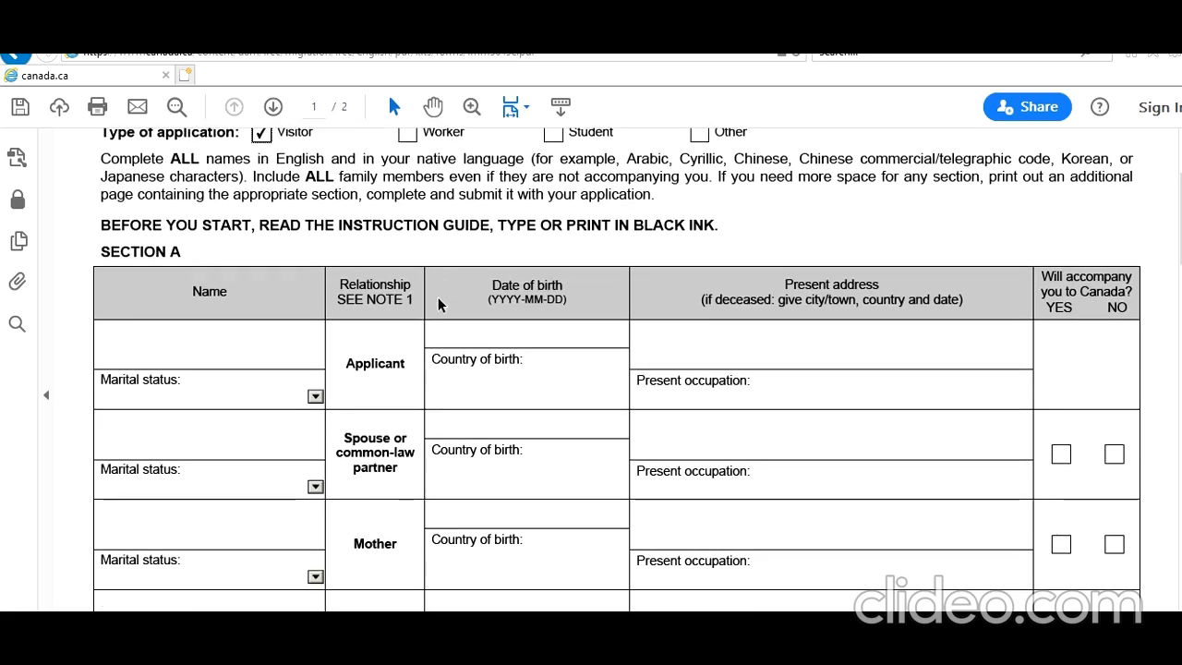
{"action": "scroll", "coordinate": [437, 296], "scroll_direction": "down", "scroll_amount": 1}
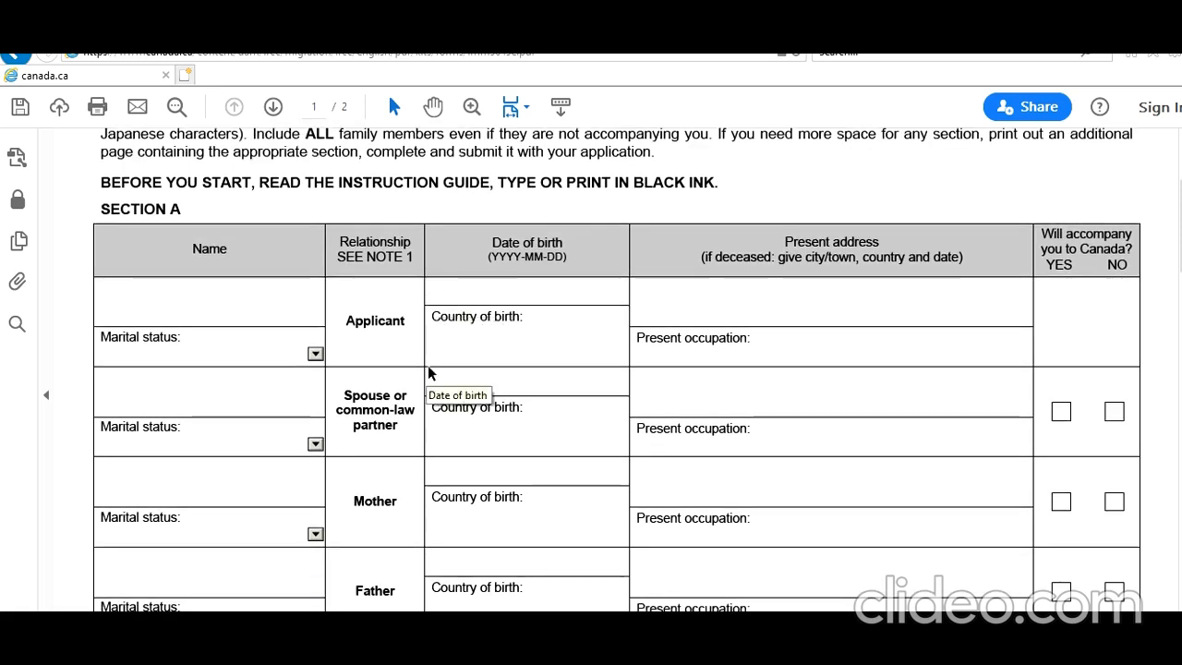
{"action": "scroll", "coordinate": [429, 373], "scroll_direction": "down", "scroll_amount": 2}
{"action": "scroll", "coordinate": [429, 372], "scroll_direction": "down", "scroll_amount": 6}
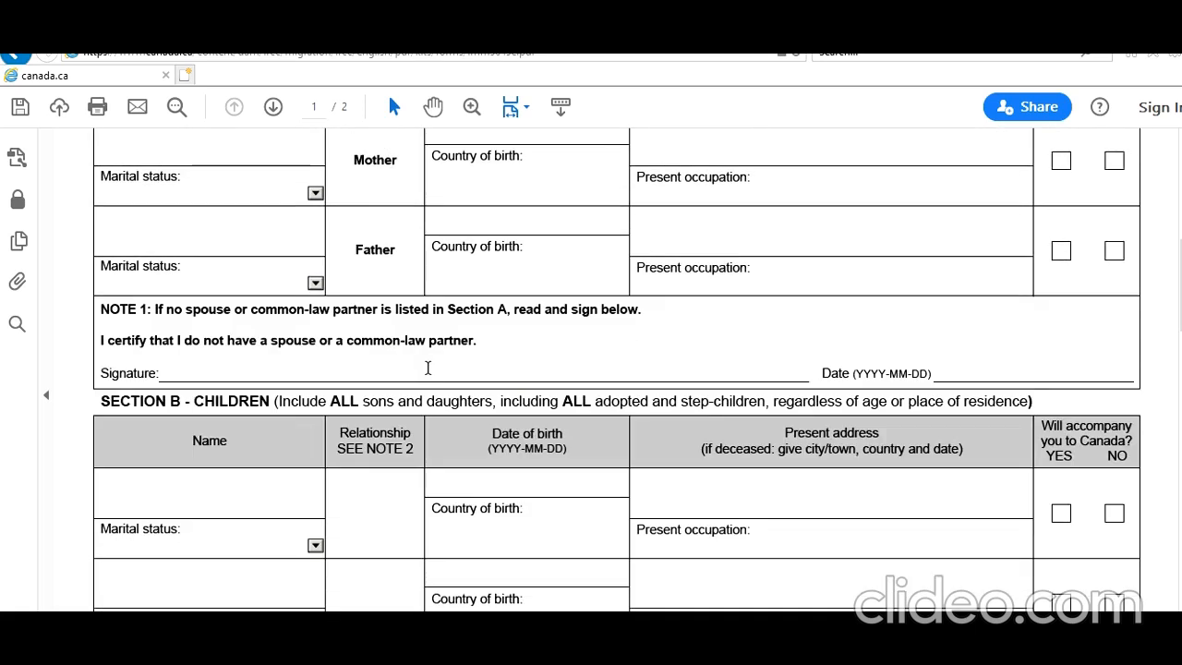
{"action": "scroll", "coordinate": [428, 369], "scroll_direction": "down", "scroll_amount": 14}
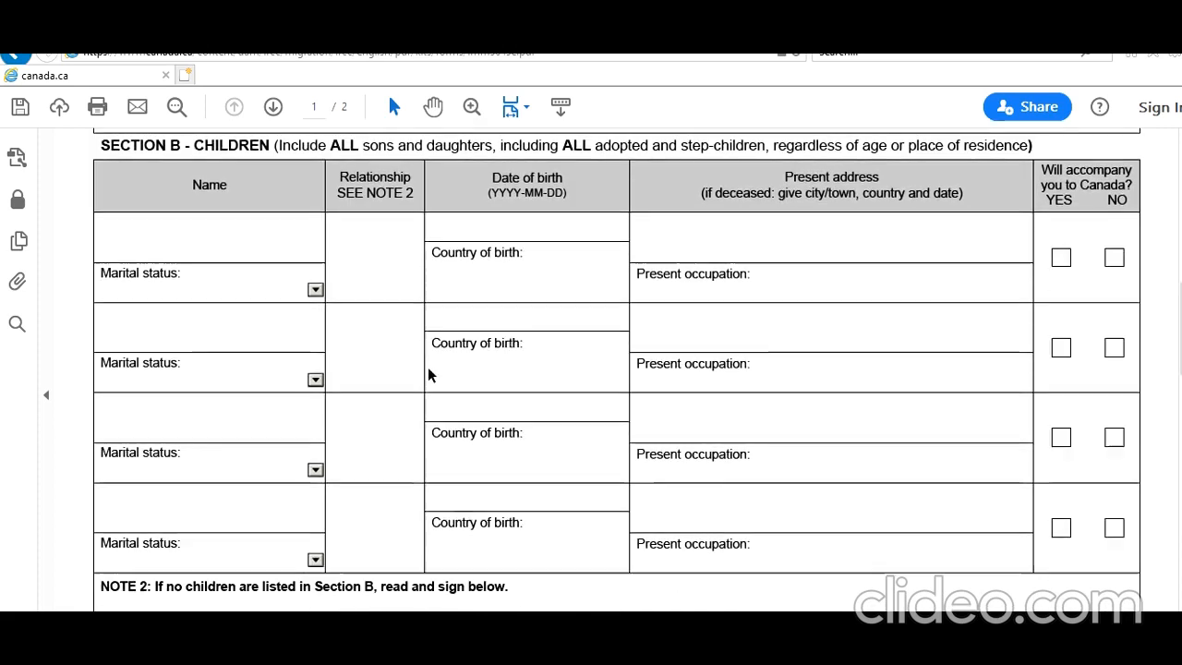
{"action": "scroll", "coordinate": [429, 374], "scroll_direction": "down", "scroll_amount": 20}
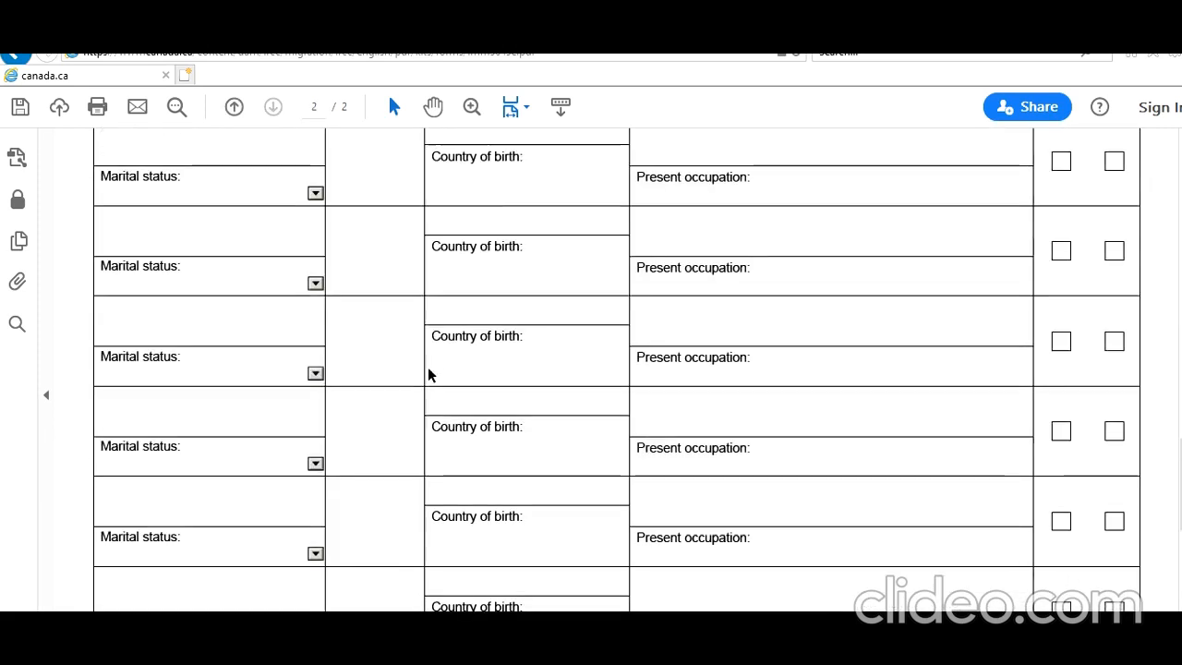
{"action": "scroll", "coordinate": [428, 375], "scroll_direction": "down", "scroll_amount": 1}
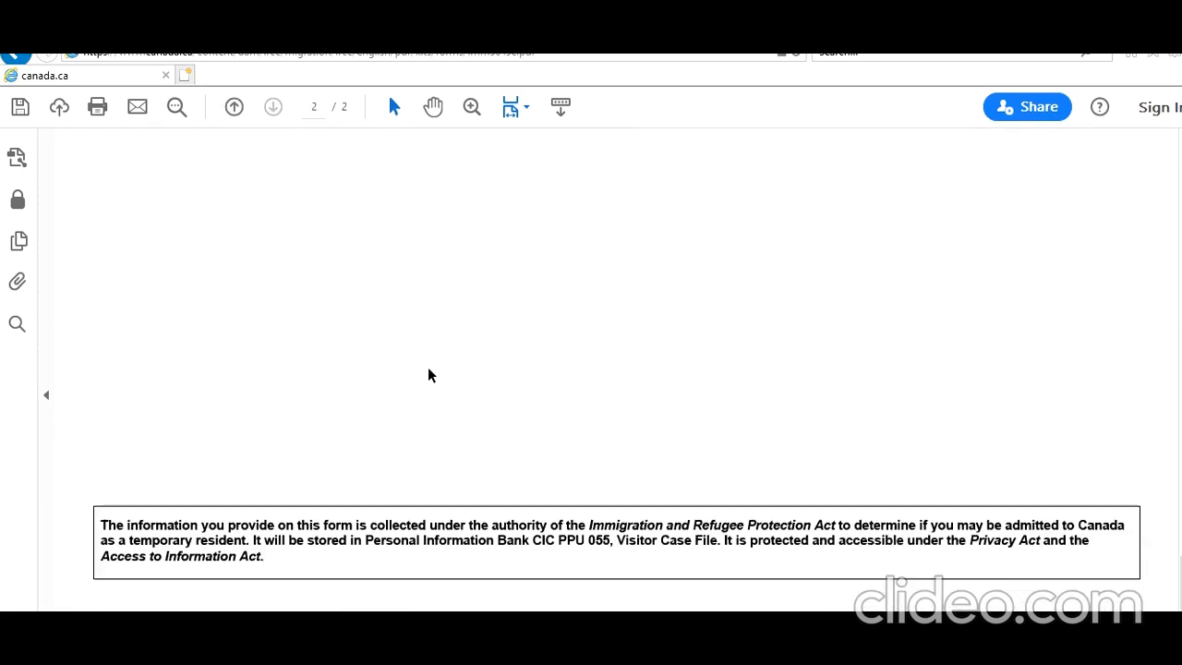
{"action": "scroll", "coordinate": [428, 375], "scroll_direction": "up", "scroll_amount": 20}
{"action": "scroll", "coordinate": [428, 369], "scroll_direction": "up", "scroll_amount": 15}
{"action": "scroll", "coordinate": [465, 290], "scroll_direction": "up", "scroll_amount": 5}
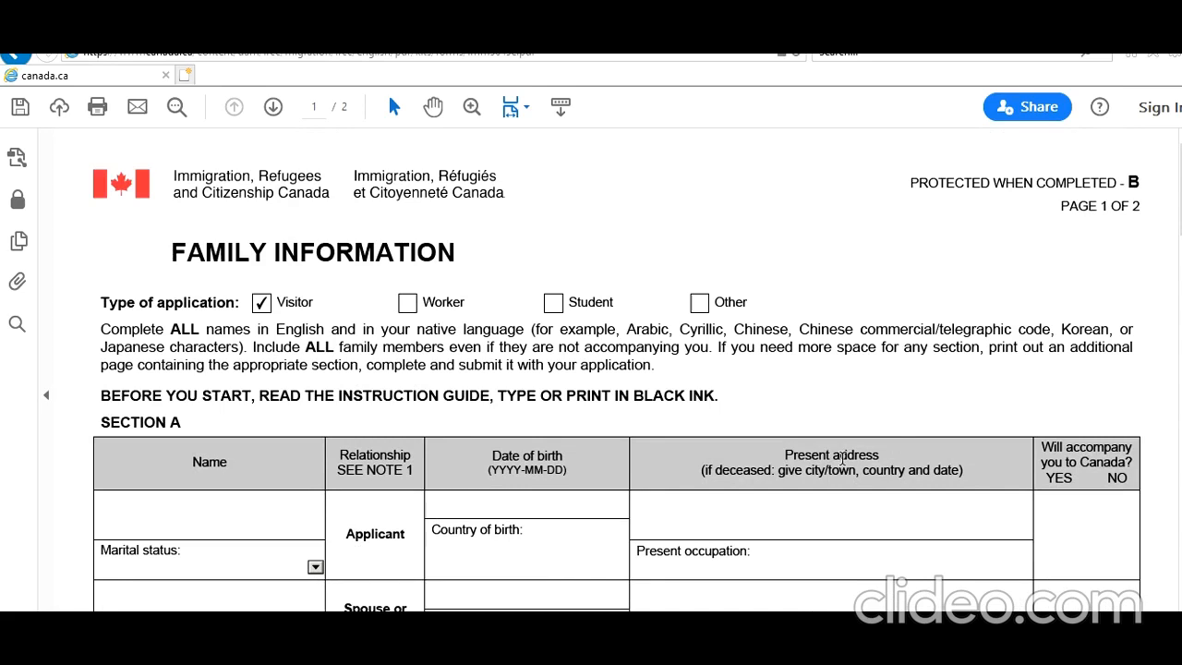
{"action": "scroll", "coordinate": [712, 406], "scroll_direction": "down", "scroll_amount": 3}
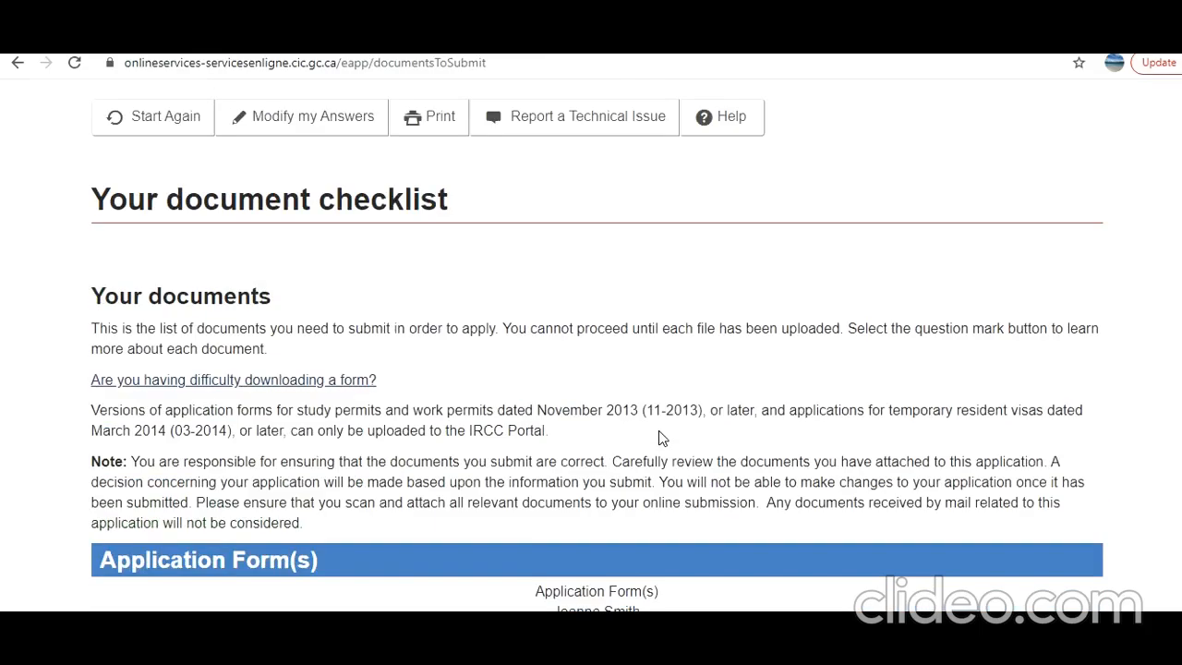
{"action": "scroll", "coordinate": [659, 437], "scroll_direction": "down", "scroll_amount": 6}
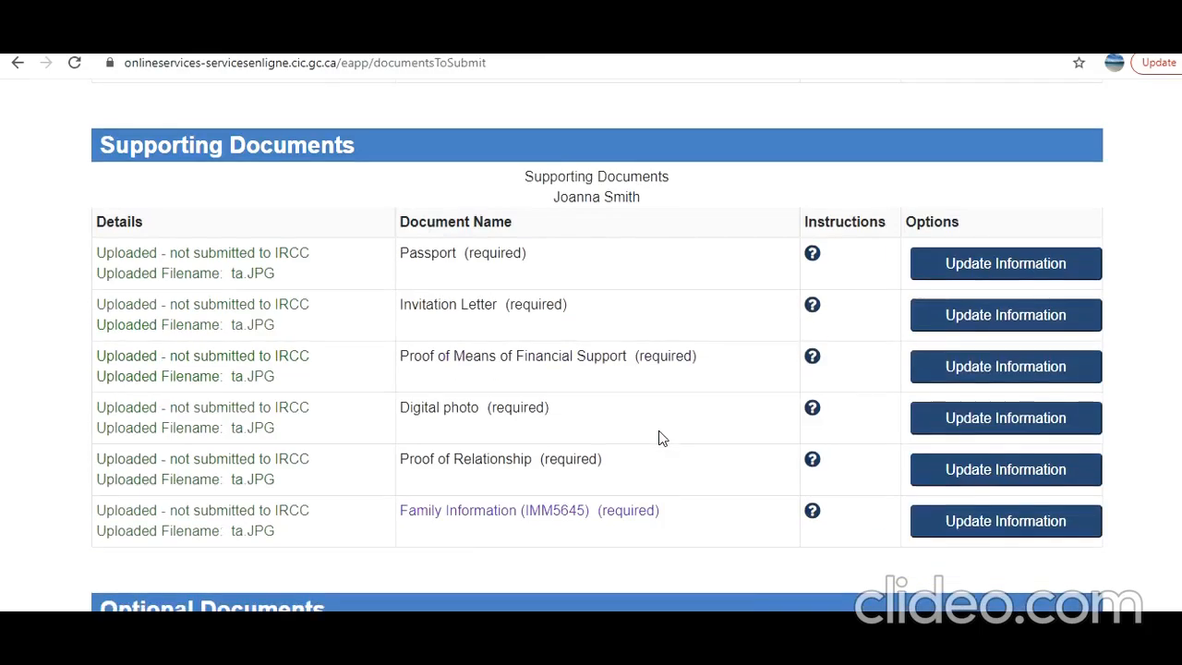
{"action": "scroll", "coordinate": [659, 437], "scroll_direction": "down", "scroll_amount": 9}
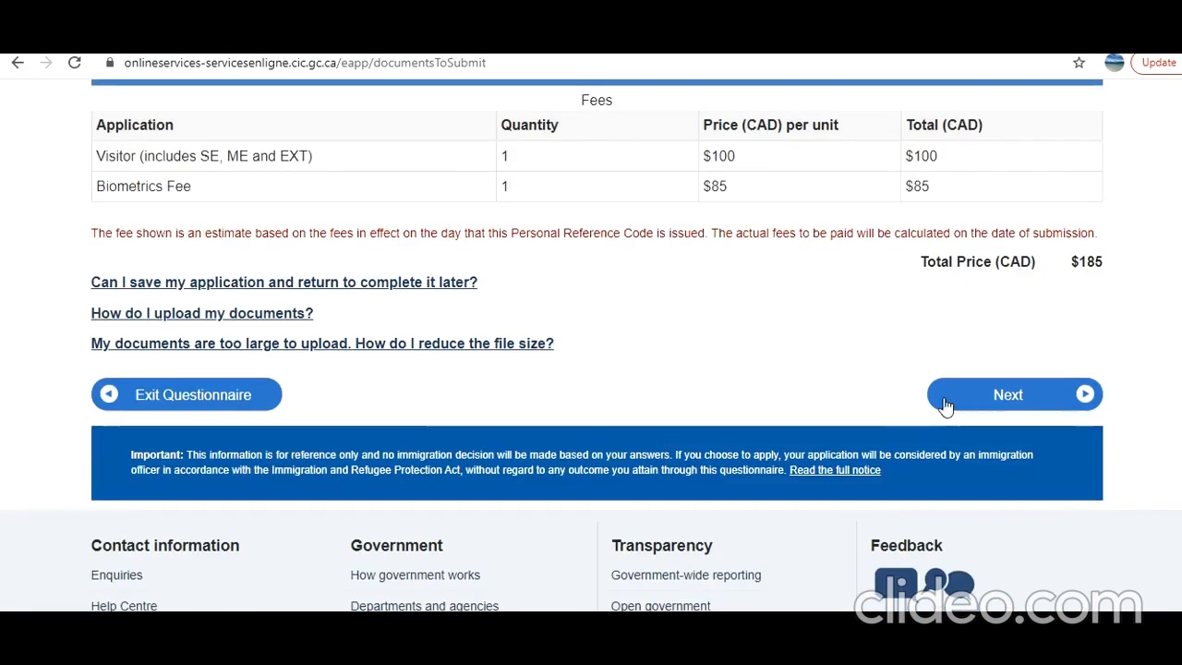
{"action": "scroll", "coordinate": [803, 406], "scroll_direction": "up", "scroll_amount": 2}
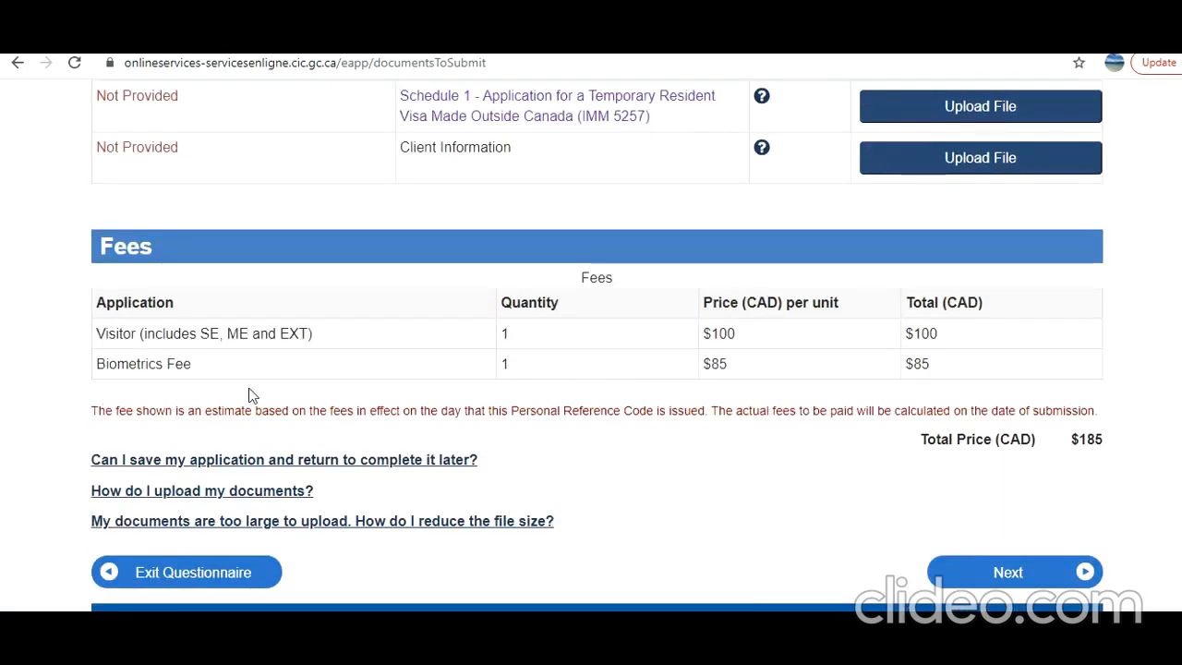
{"action": "left_click_drag", "start_coordinate": [211, 377], "coordinate": [105, 367]}
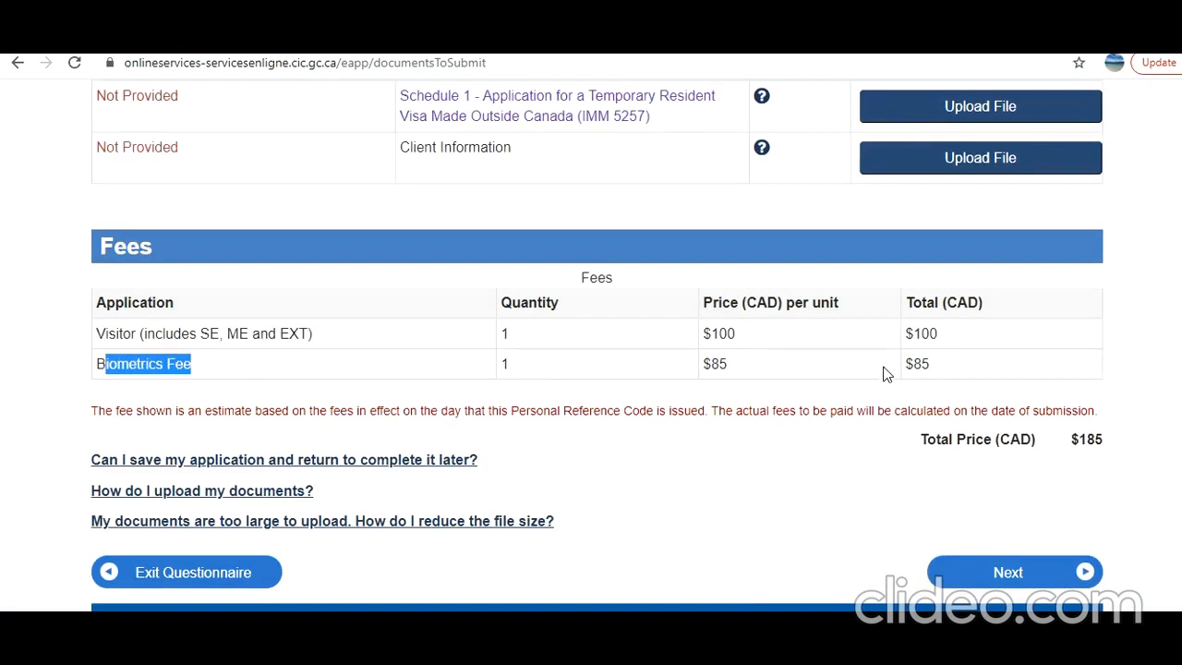
{"action": "scroll", "coordinate": [789, 441], "scroll_direction": "up", "scroll_amount": 3}
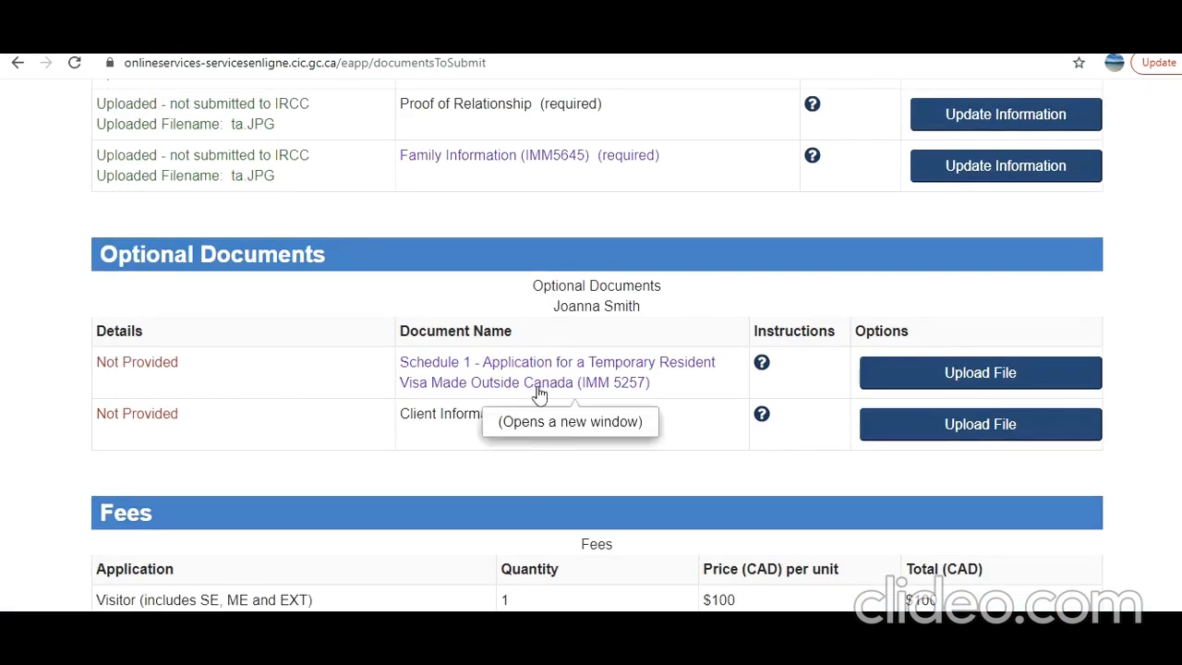
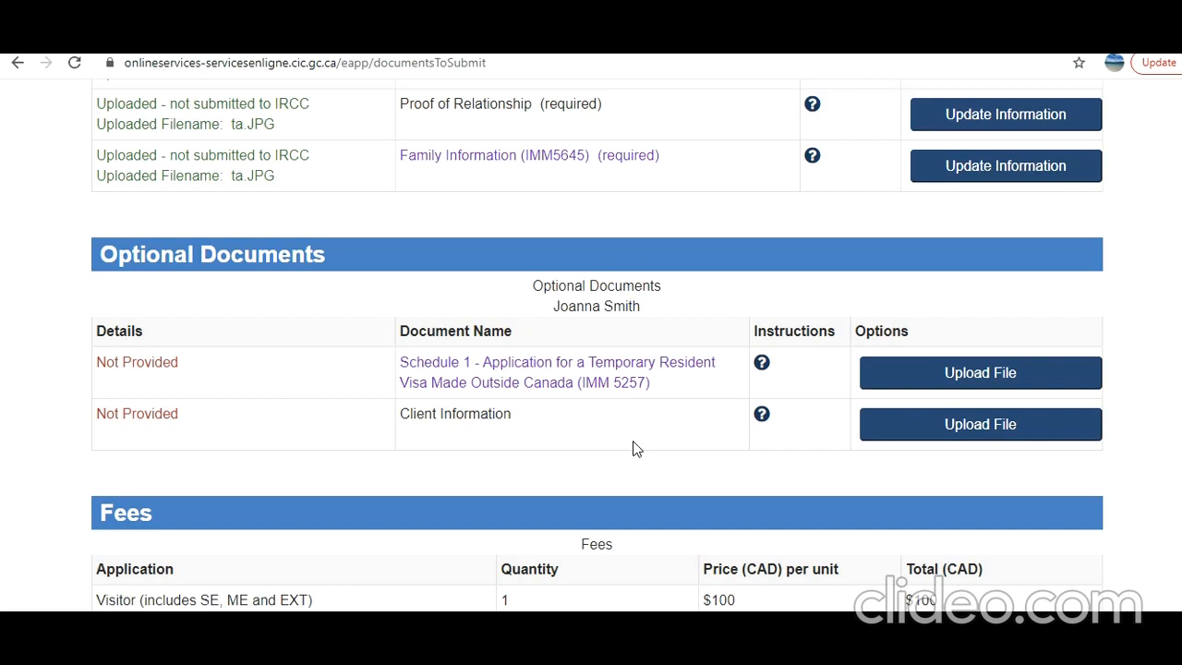
Check the fees ($100 visitor plus $85 biometrics, $185 CAD total) and proceed to the next page
{"action": "scroll", "coordinate": [640, 448], "scroll_direction": "down", "scroll_amount": 2}
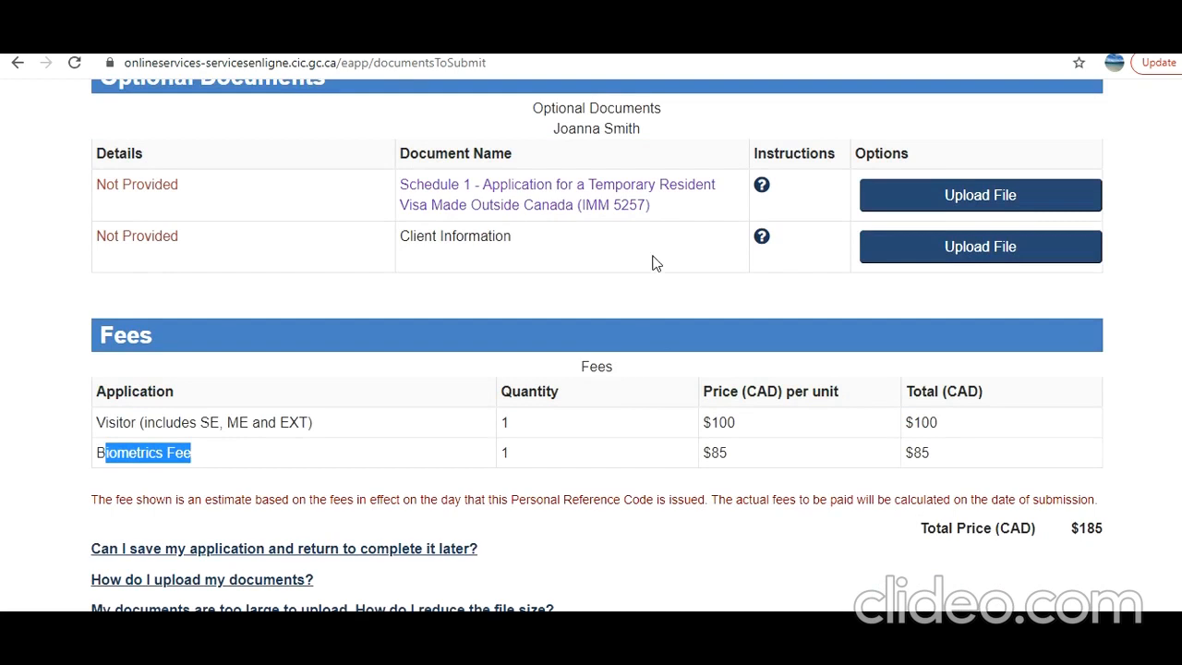
{"action": "scroll", "coordinate": [688, 270], "scroll_direction": "down", "scroll_amount": 2}
{"action": "scroll", "coordinate": [689, 270], "scroll_direction": "up", "scroll_amount": 1}
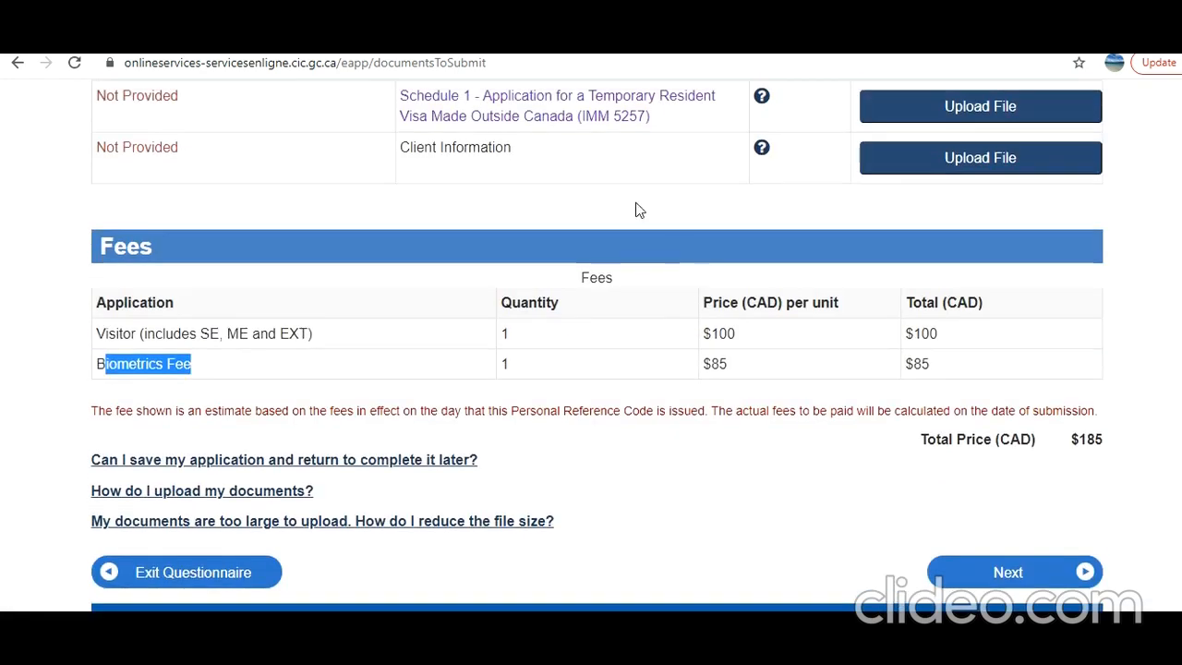
{"action": "left_click", "coordinate": [833, 483]}
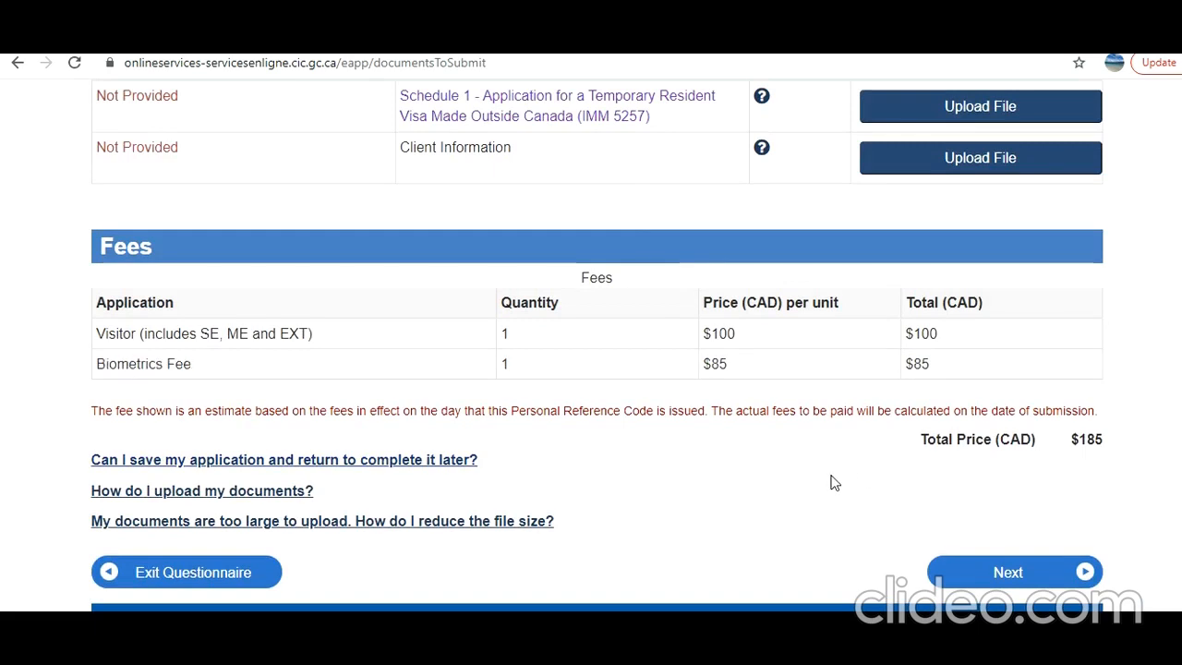
{"action": "scroll", "coordinate": [834, 483], "scroll_direction": "down", "scroll_amount": 2}
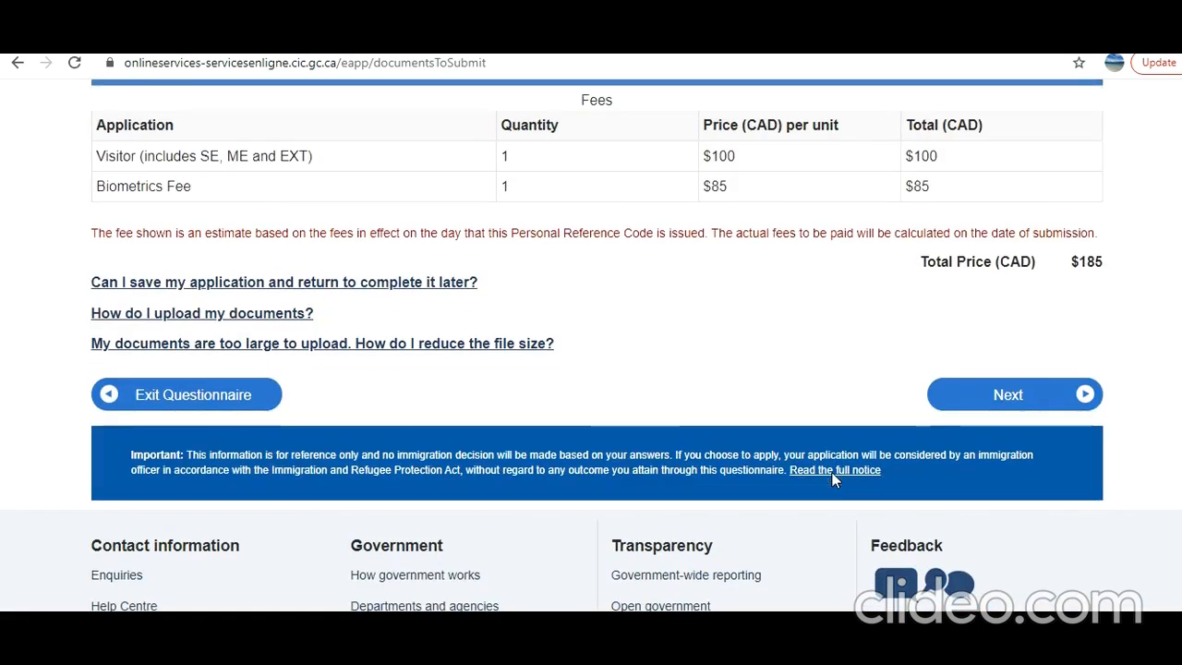
{"action": "left_click", "coordinate": [1015, 395]}
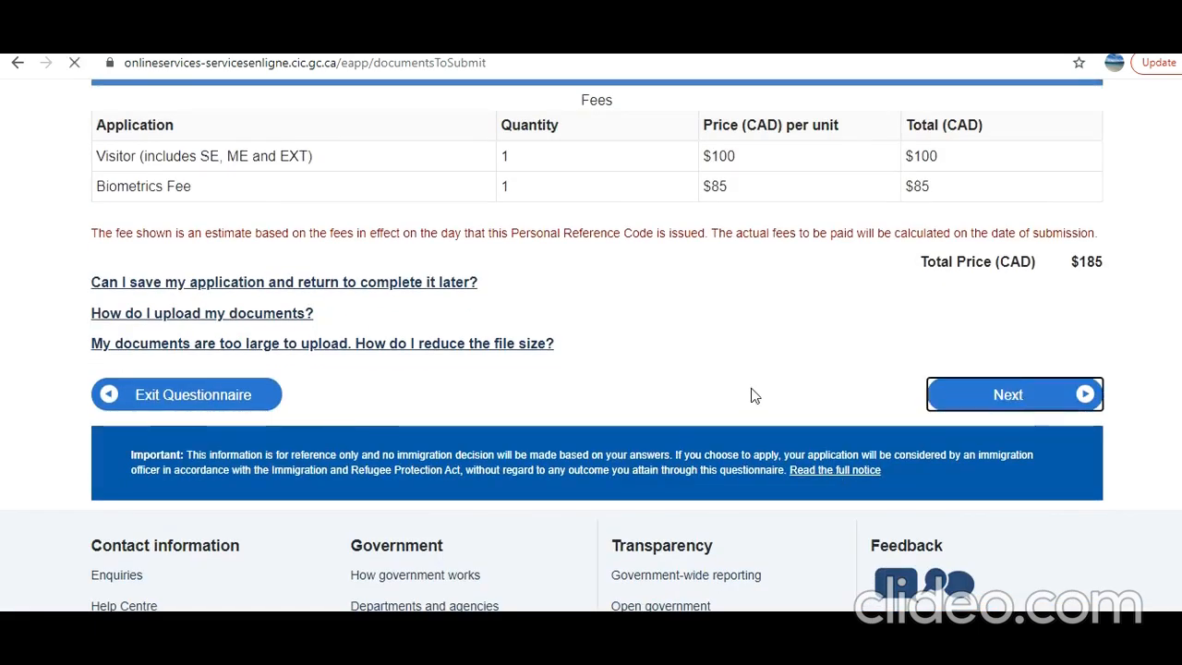
Select "I agree" for the Declaration of Applicant on the consent page
{"action": "scroll", "coordinate": [752, 395], "scroll_direction": "down", "scroll_amount": 12}
{"action": "scroll", "coordinate": [753, 395], "scroll_direction": "down", "scroll_amount": 6}
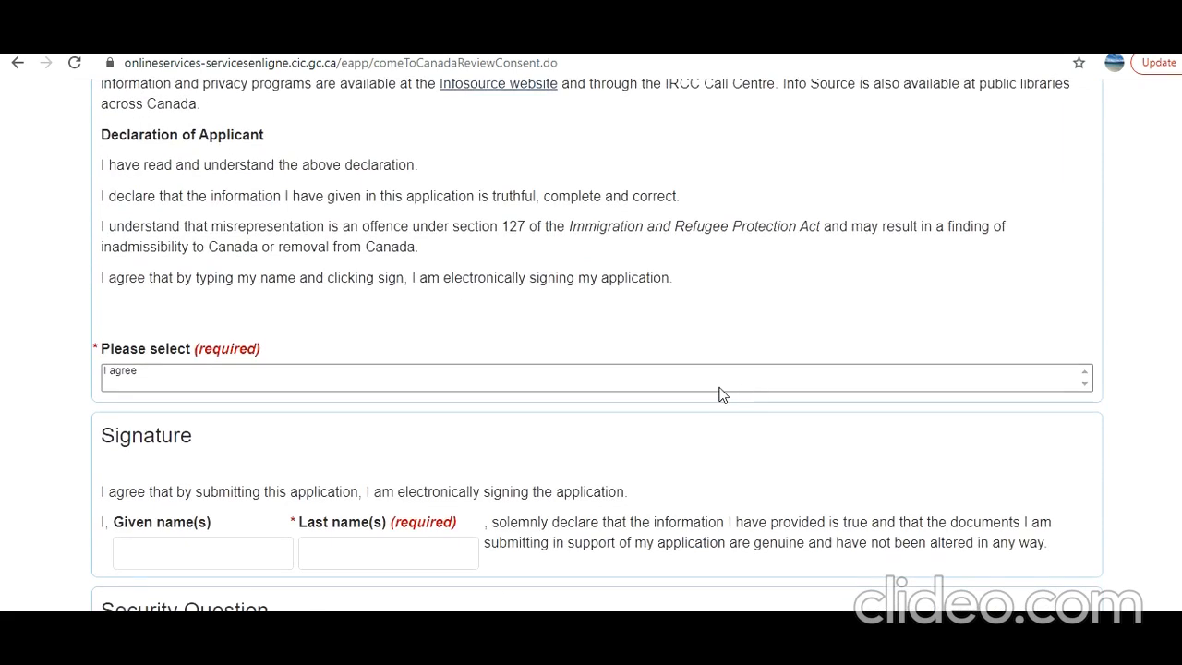
{"action": "left_click", "coordinate": [718, 380]}
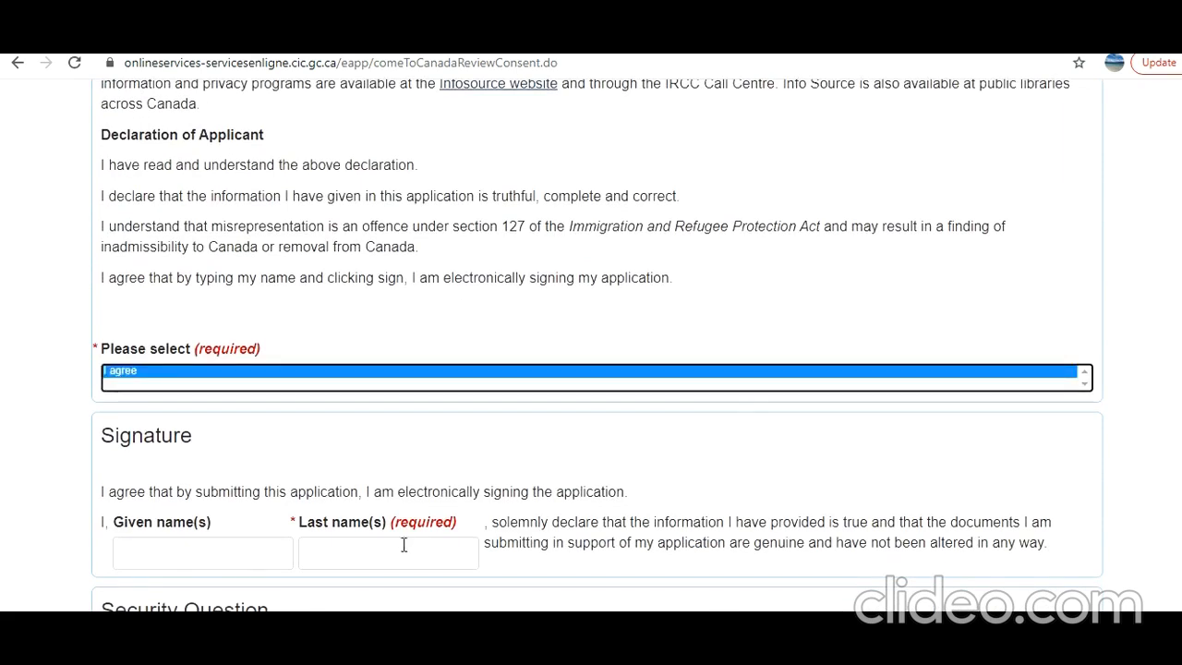
{"action": "scroll", "coordinate": [409, 540], "scroll_direction": "down", "scroll_amount": 2}
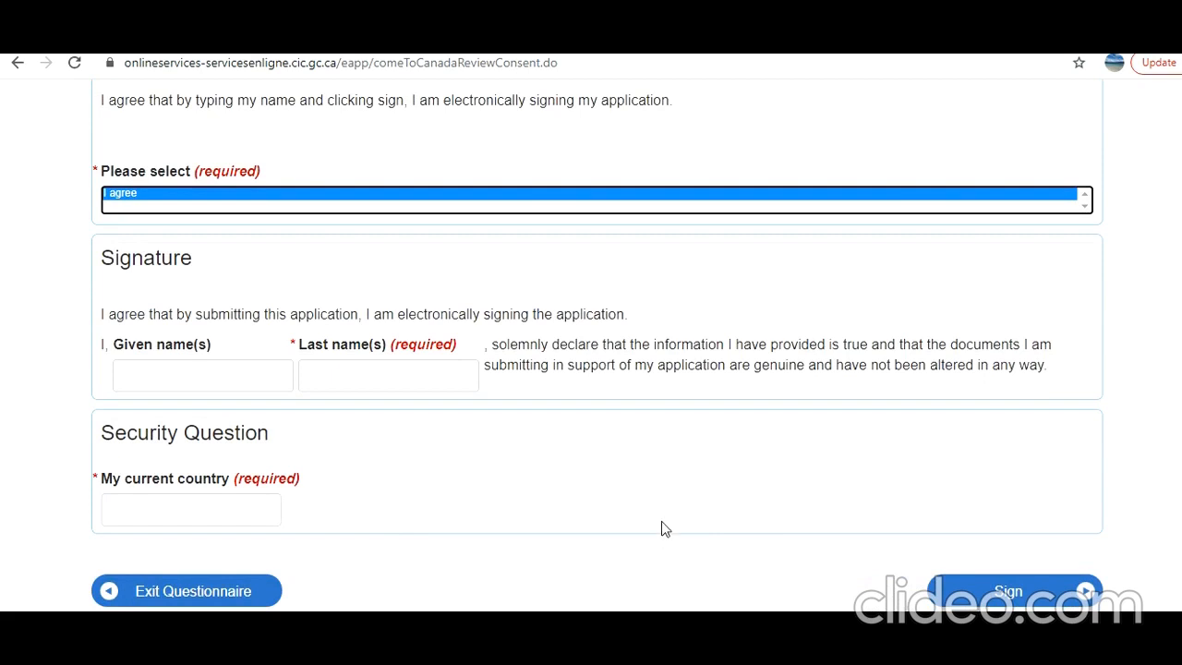
{"action": "scroll", "coordinate": [662, 528], "scroll_direction": "up", "scroll_amount": 1}
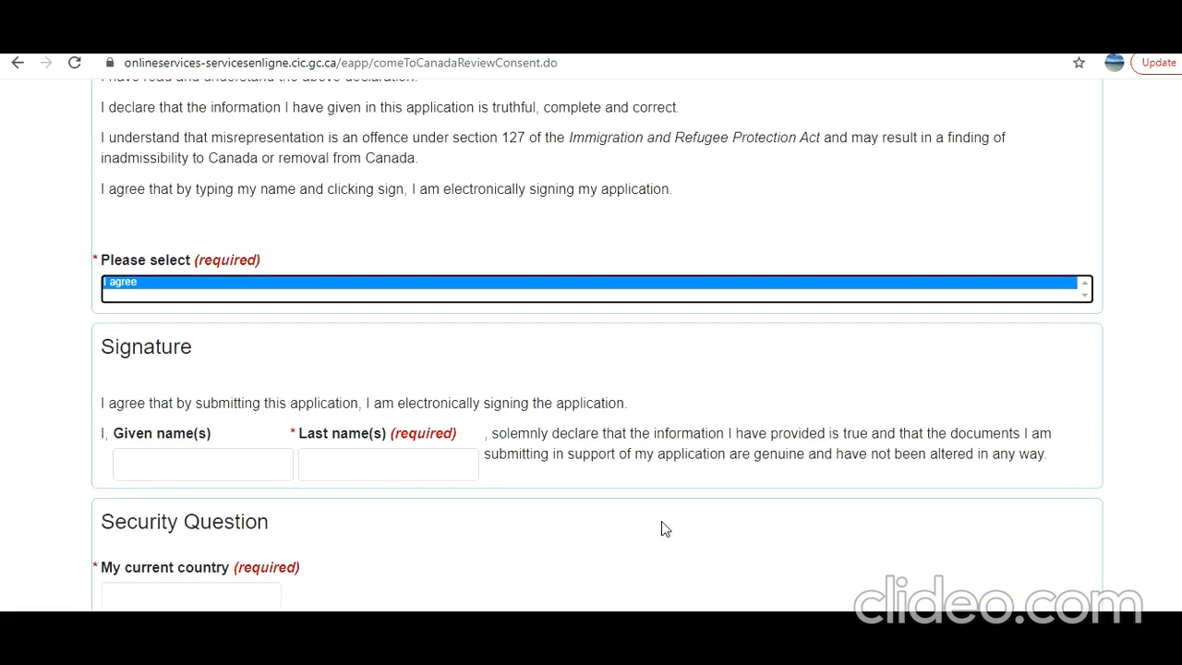
{"action": "scroll", "coordinate": [661, 522], "scroll_direction": "up", "scroll_amount": 2}
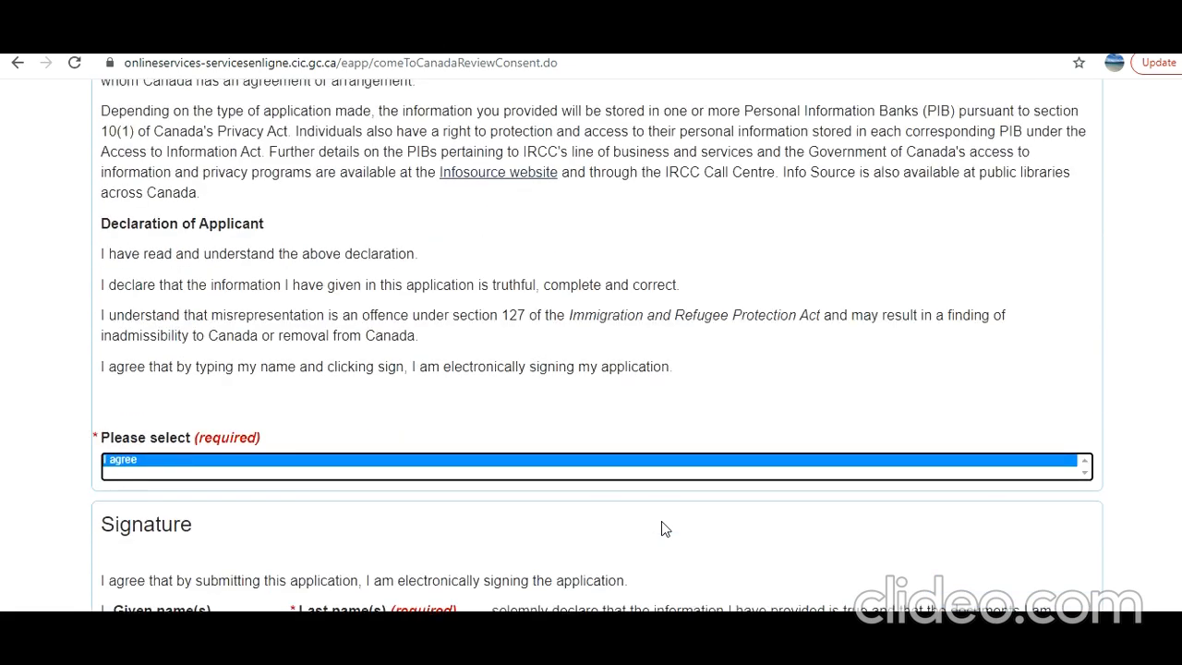